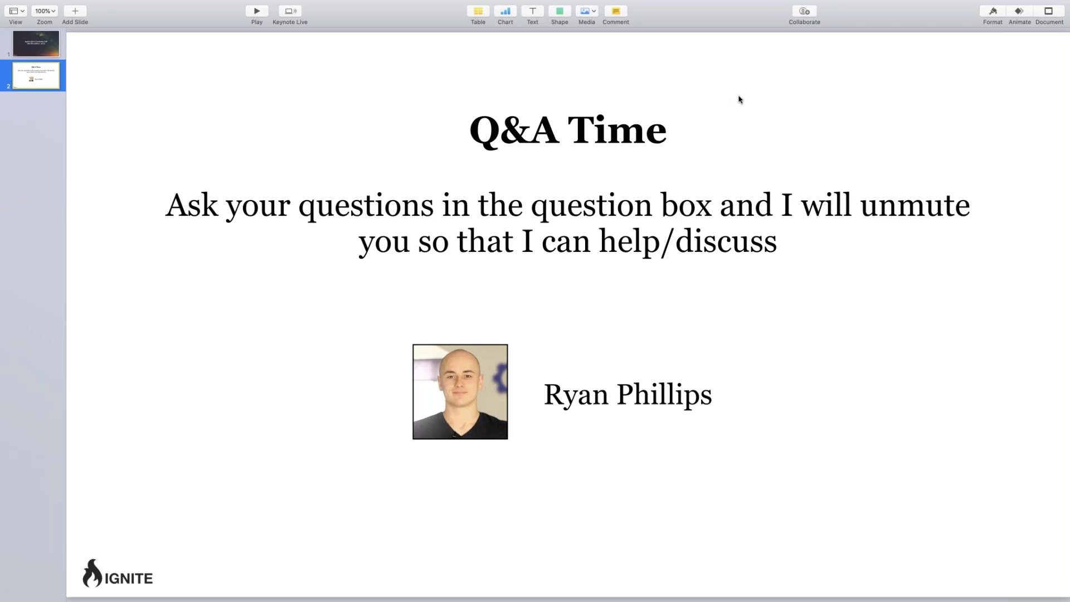
- Leave the full-screen Keynote Q&A Time slide for the desktop space
key(ctrl+Left)
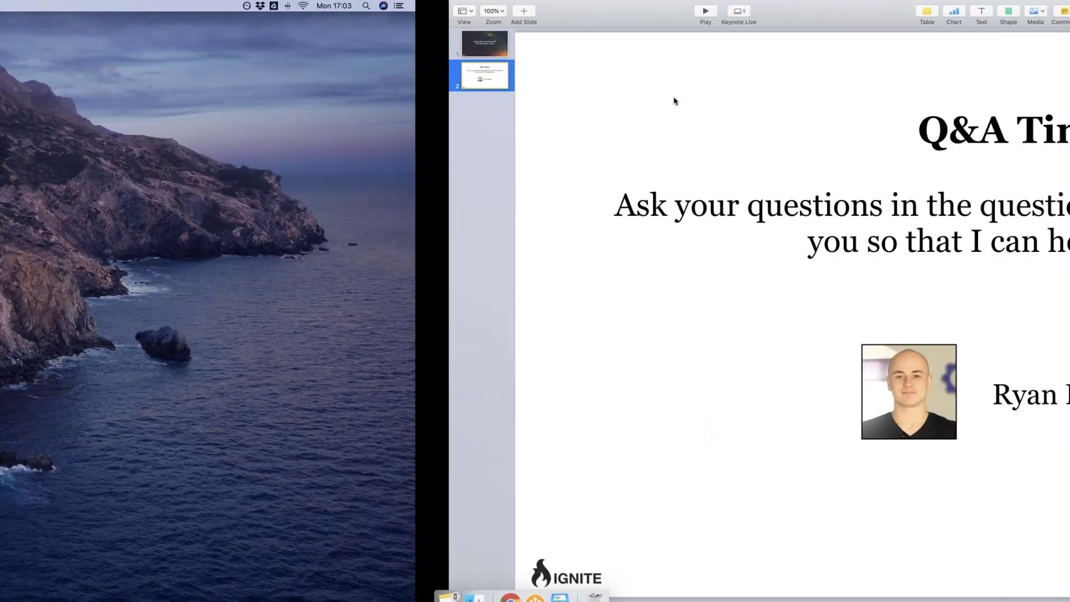
- Move to the browser workspace, close the webinar tab, and bring up the Goal Setting document
key(ctrl+Right)
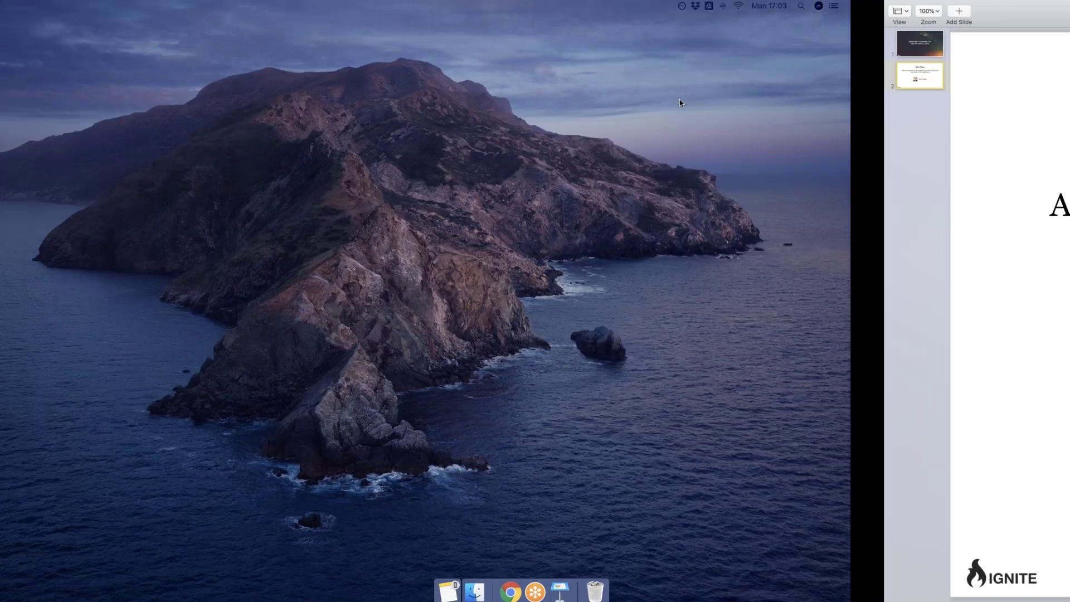
key(ctrl+Right)
key(ctrl+w)
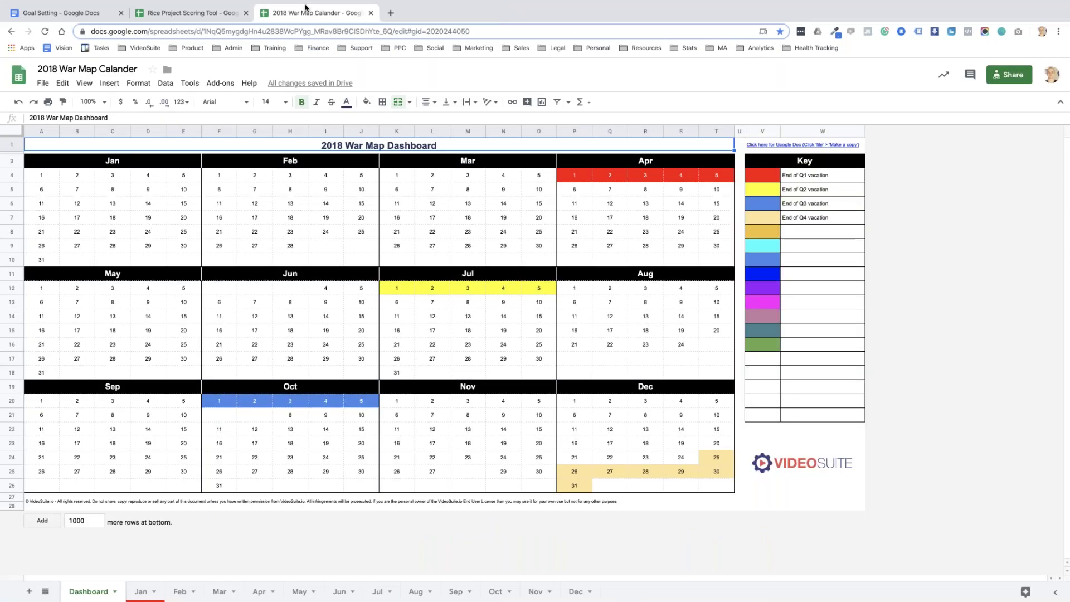
click(168, 13)
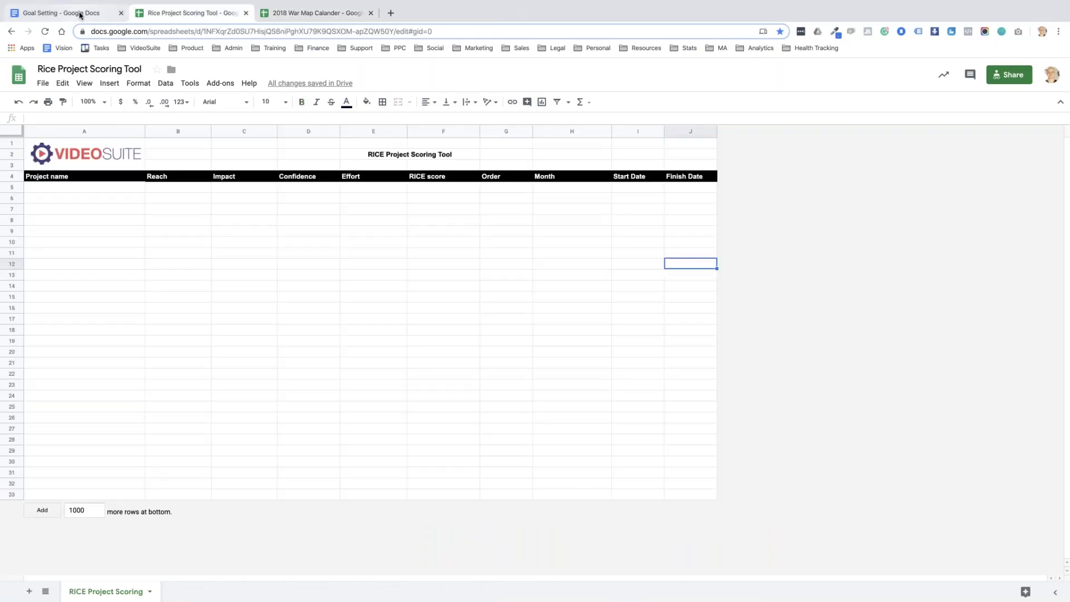
click(80, 14)
- Set all the Goal Setting text, from the title down, to font size 14
click(563, 177)
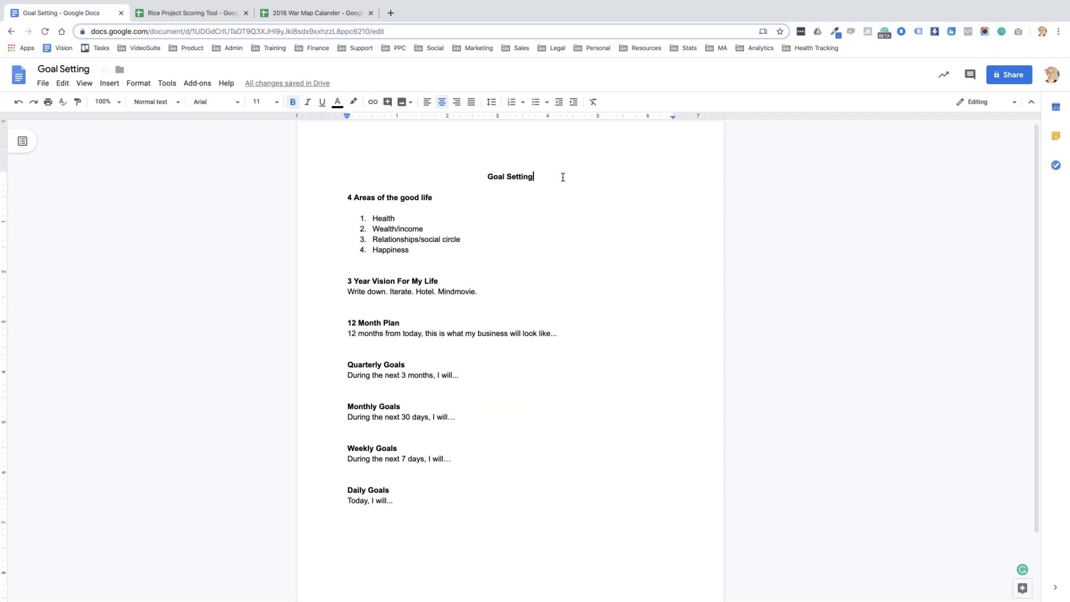
drag(486, 176, 621, 502)
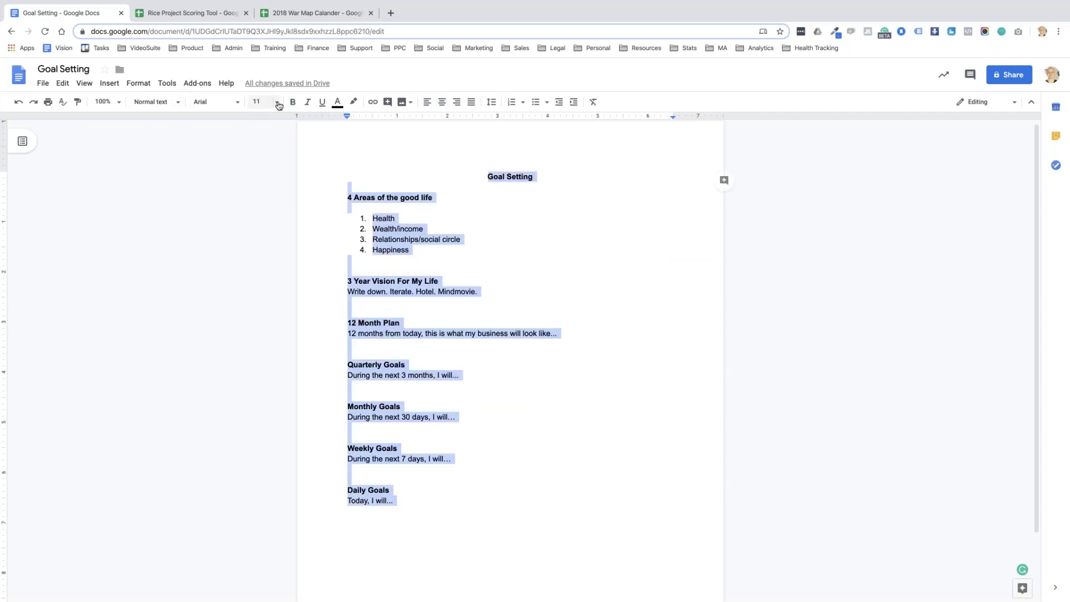
click(276, 102)
click(270, 204)
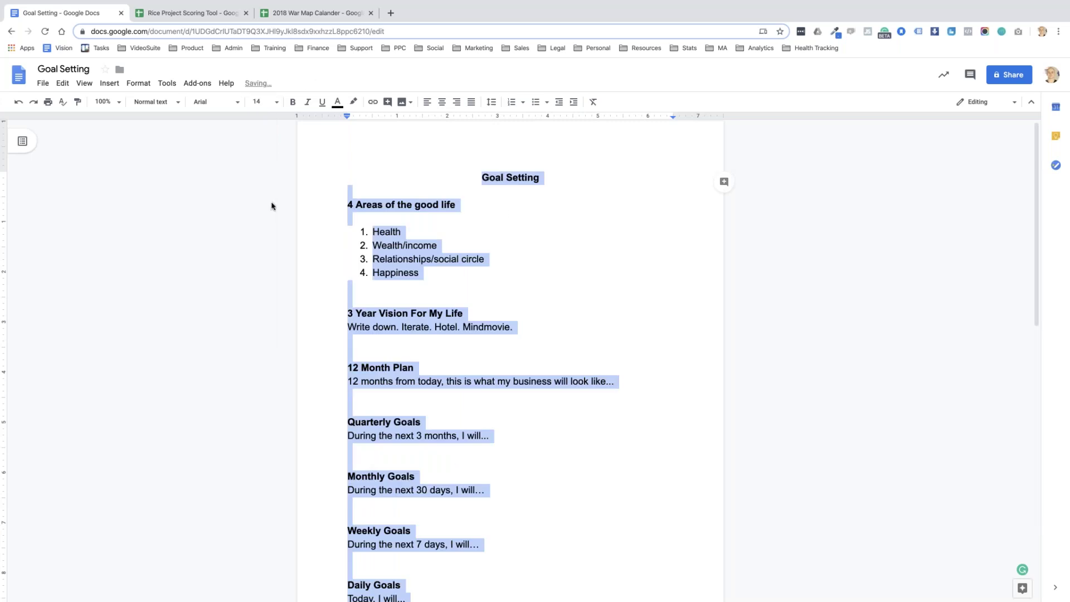
click(506, 212)
scroll(591, 204, down, 1)
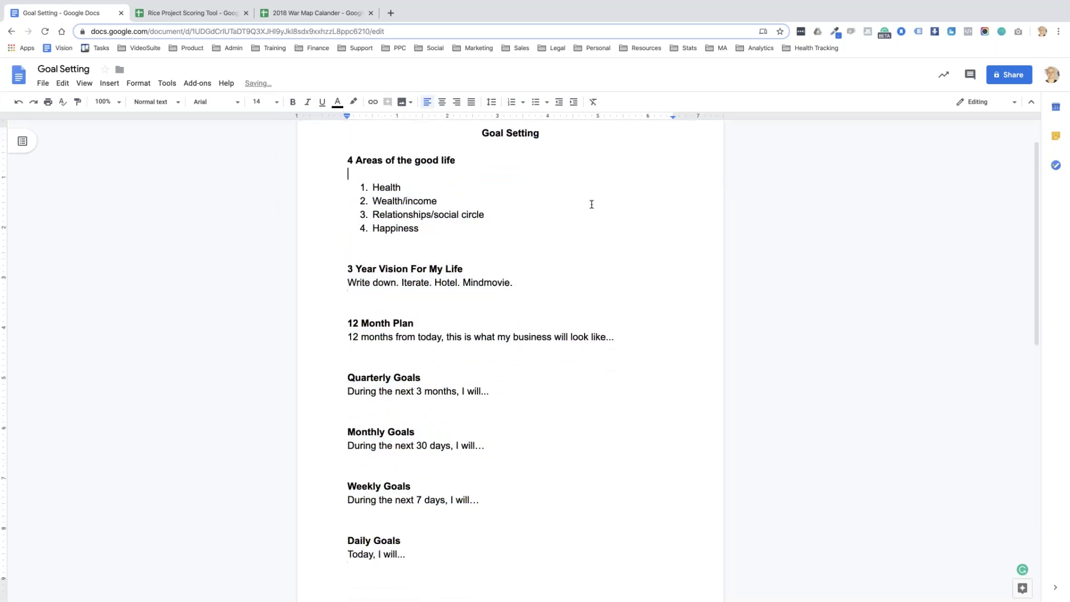
scroll(592, 204, up, 1)
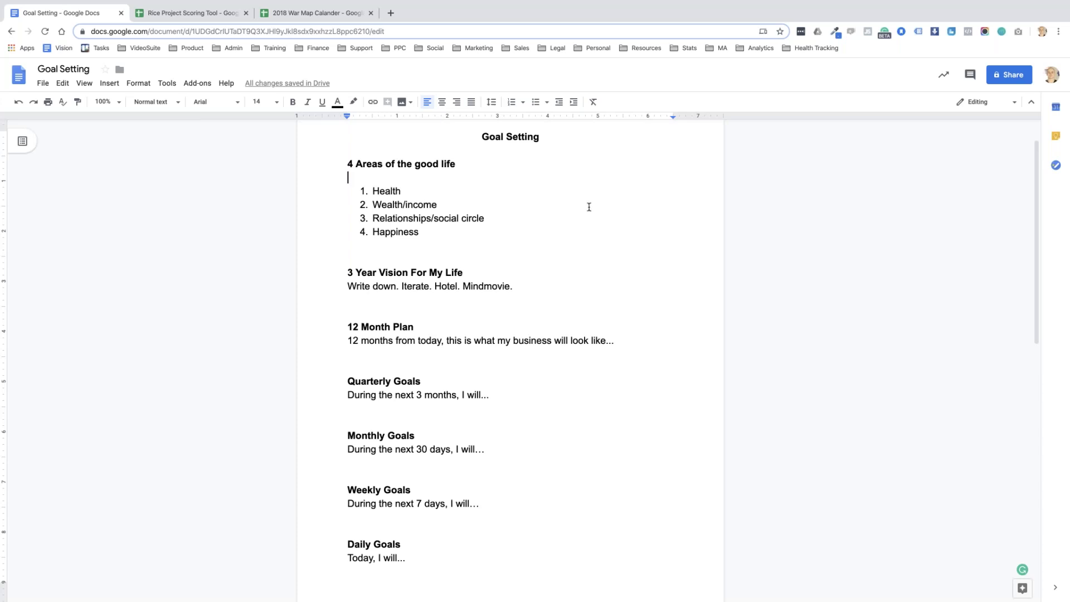
- Add a hyphen after 'Health' in the 4 Areas of the good life list
scroll(590, 205, up, 1)
scroll(446, 227, down, 1)
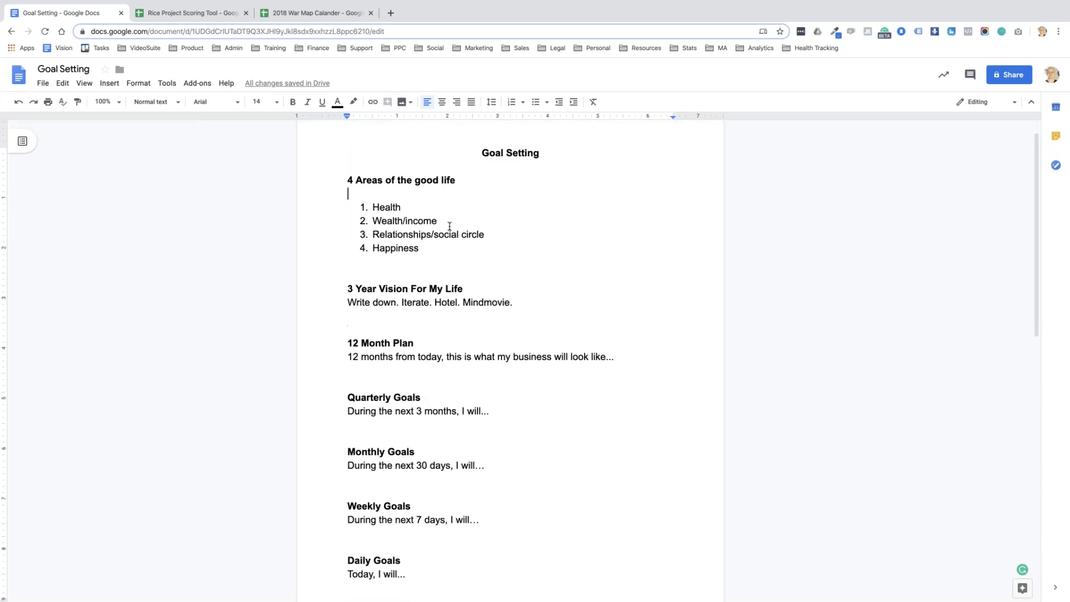
drag(348, 179, 458, 182)
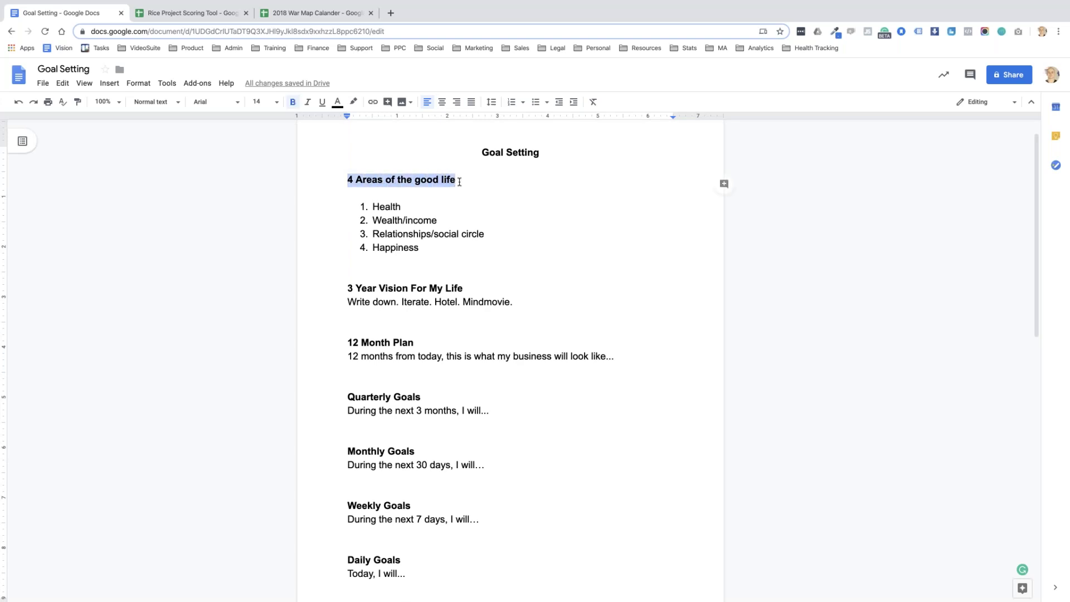
click(458, 181)
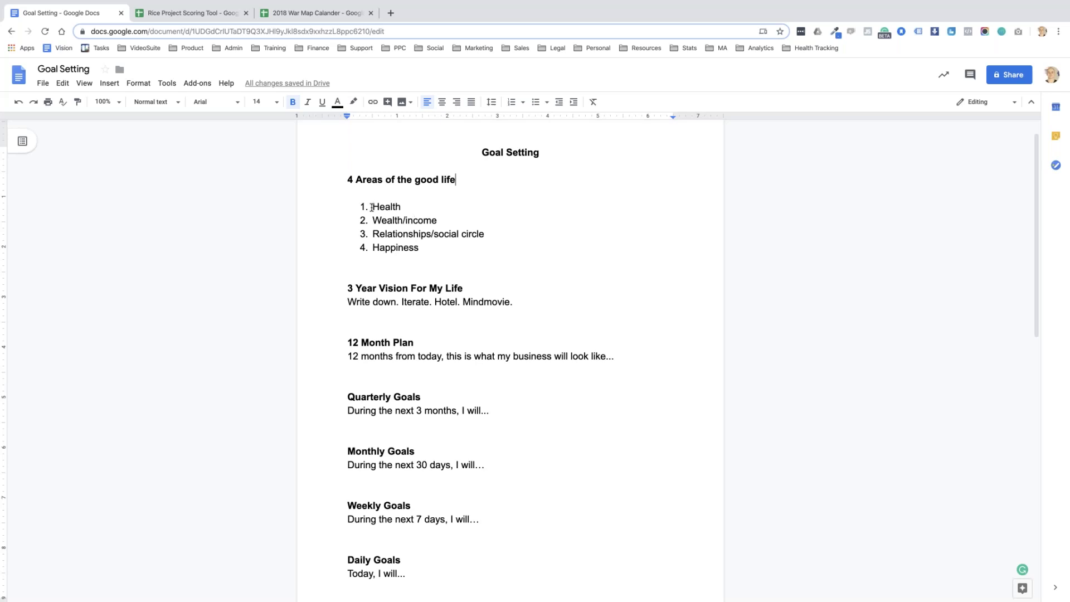
click(372, 207)
mouse_move(373, 207)
mouse_down()
mouse_move(406, 221)
mouse_move(423, 247)
mouse_move(406, 222)
mouse_move(373, 206)
mouse_up()
click(422, 247)
click(413, 207)
text(-)
click(391, 13)
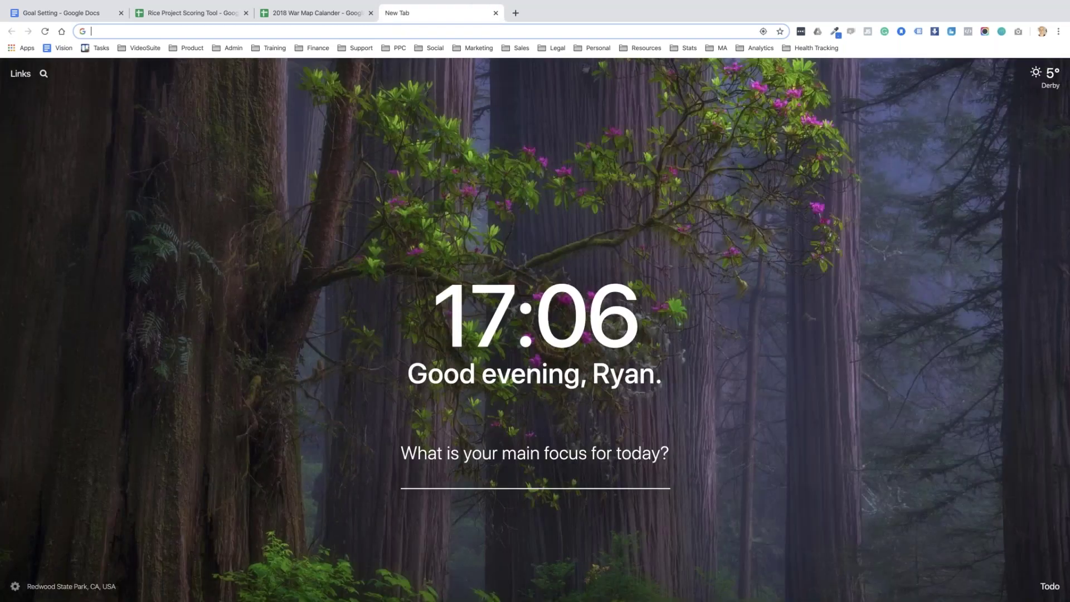
- Search Google for 'wheel of life', view the toolshero image, then close the search tab
text(wheel of life)
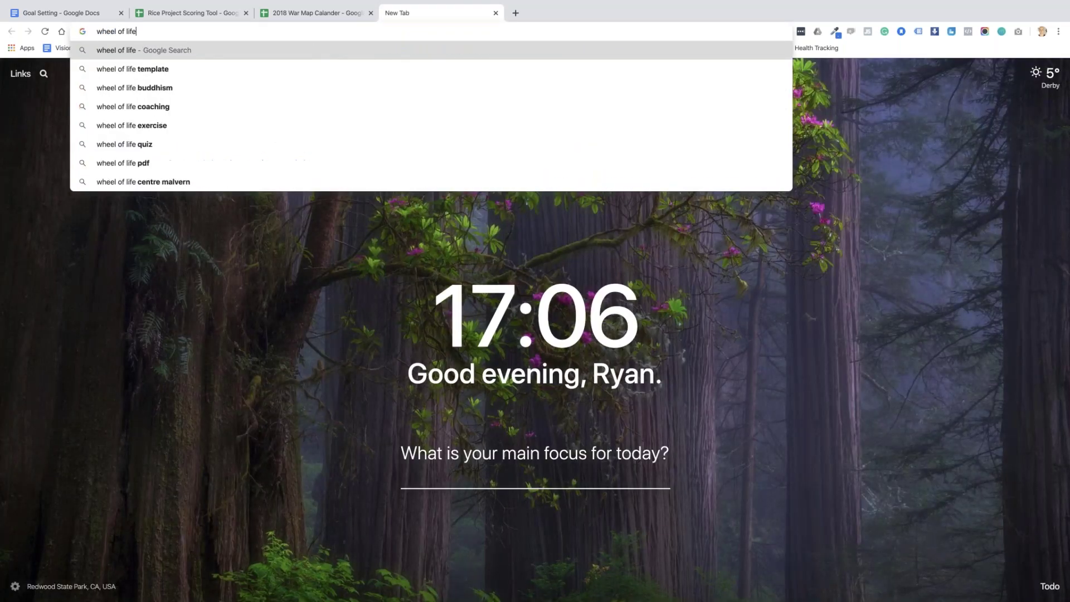
key(Return)
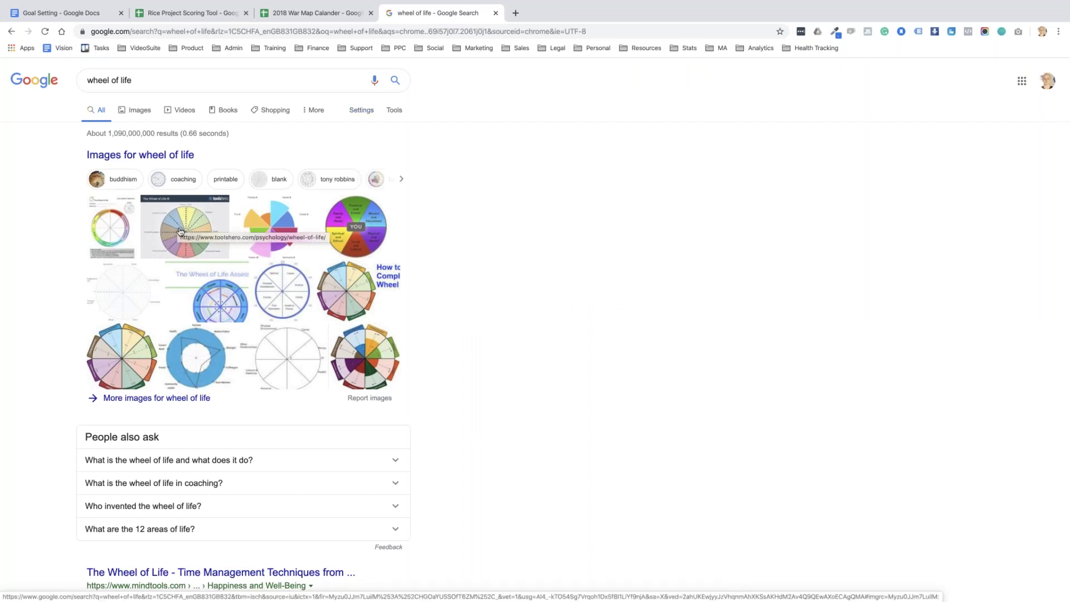
click(180, 231)
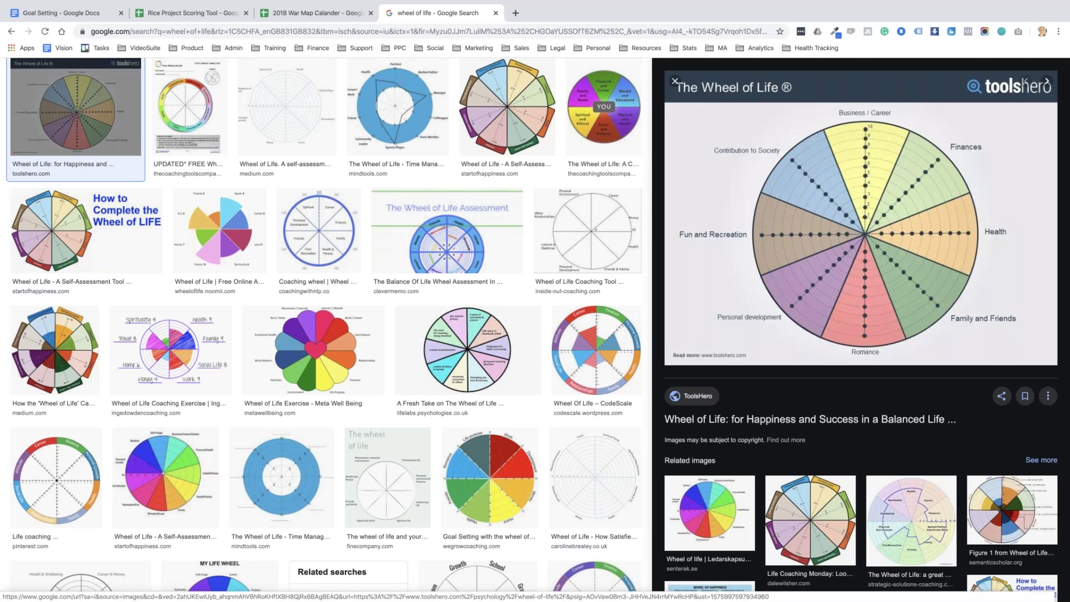
click(494, 13)
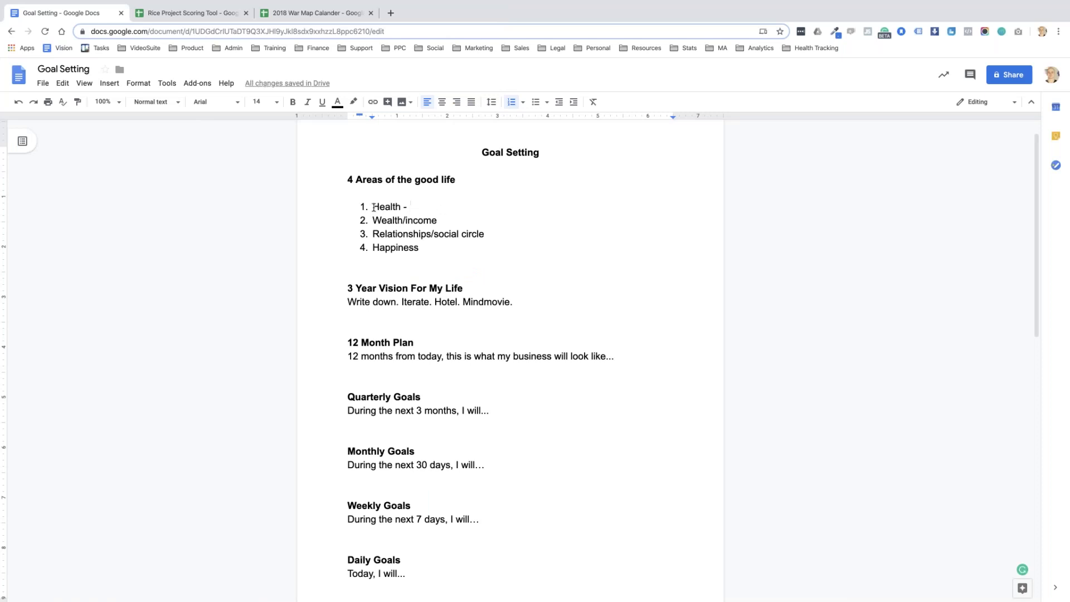
- Add dashes after the Health, Relationships/social circle and Happiness items in the life-areas list
mouse_move(372, 208)
mouse_down()
mouse_move(401, 207)
mouse_move(403, 219)
mouse_up()
click(377, 219)
click(373, 220)
drag(373, 234, 437, 233)
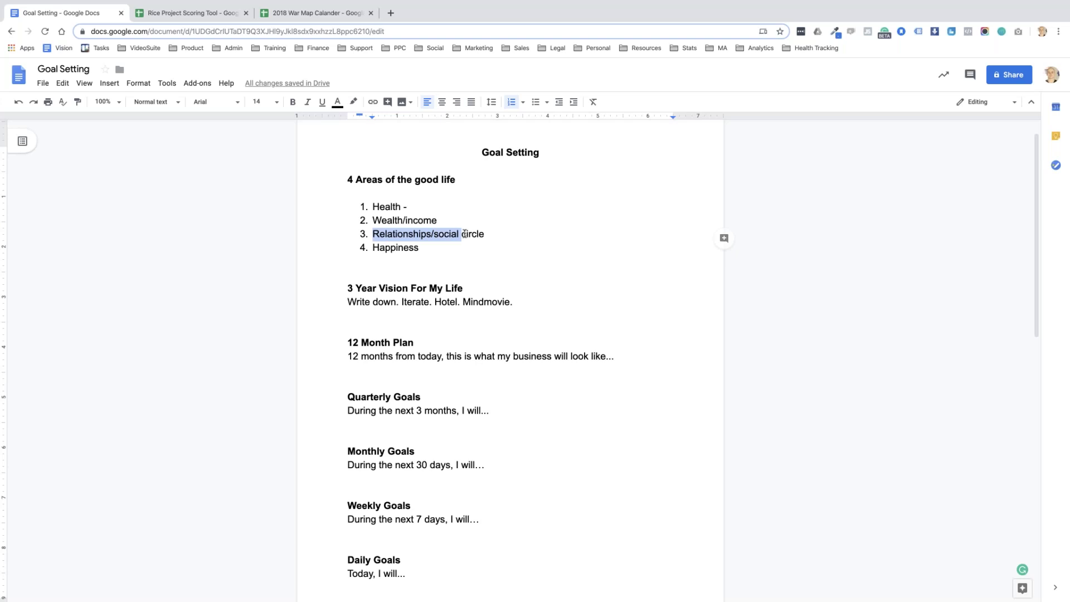
click(465, 233)
click(443, 210)
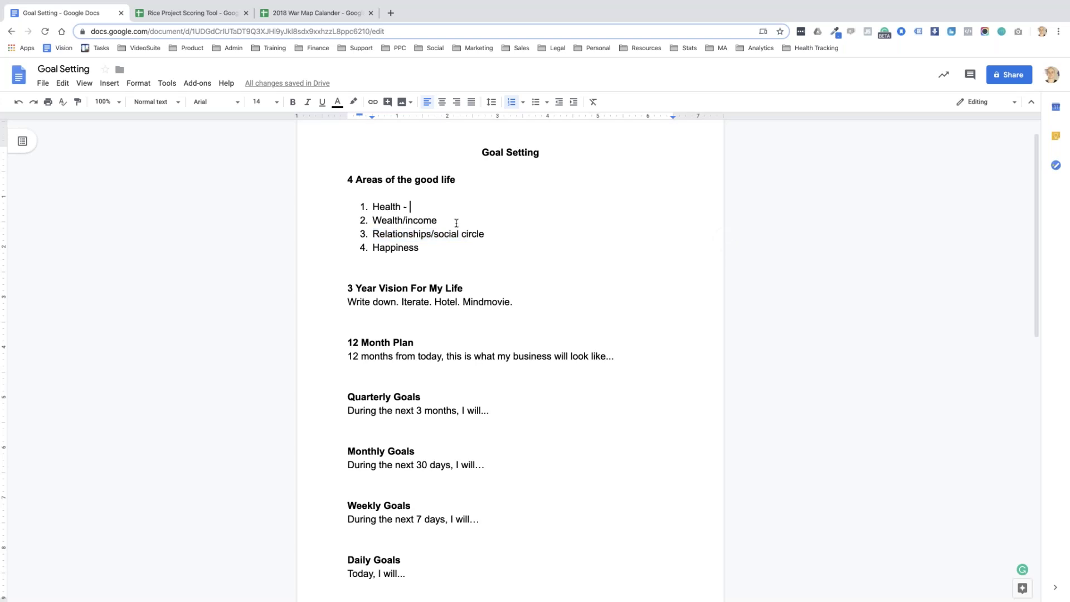
text(-)
click(495, 235)
text(-)
click(470, 245)
text(-)
- Label Health 'morning', Wealth/income 'day', Relationships 'evening (cut half, double down on the good)'
text(morning)
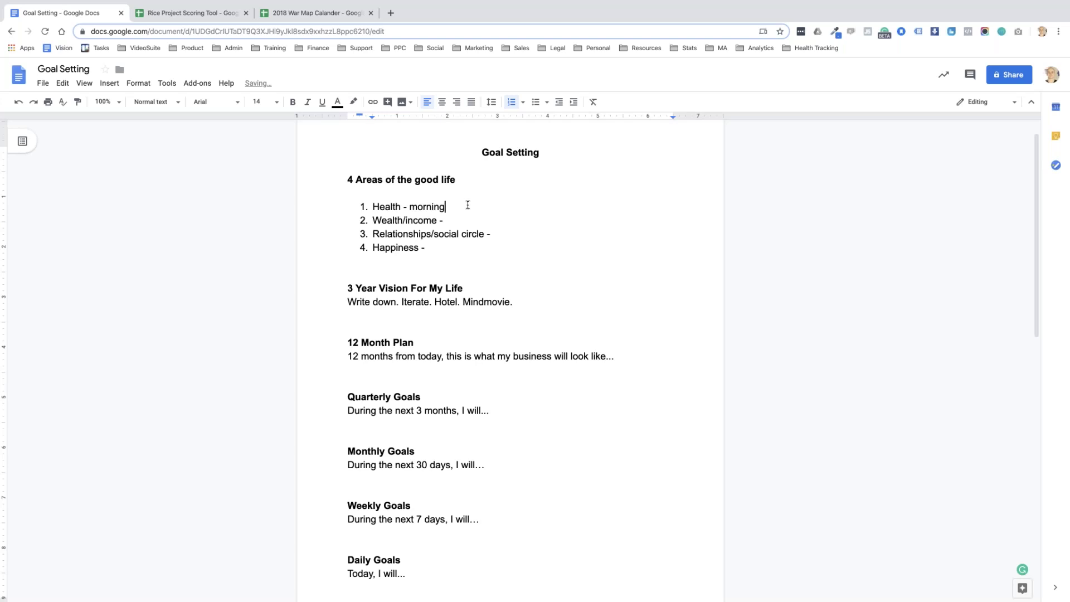
click(496, 219)
text(day)
click(525, 234)
text(evening)
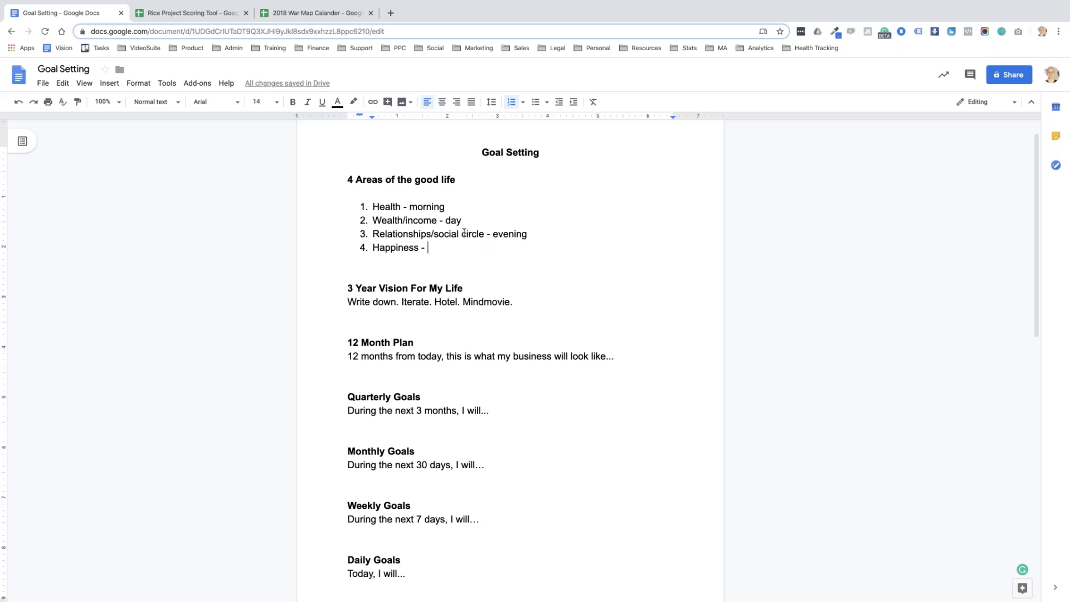
click(543, 235)
text((cut)
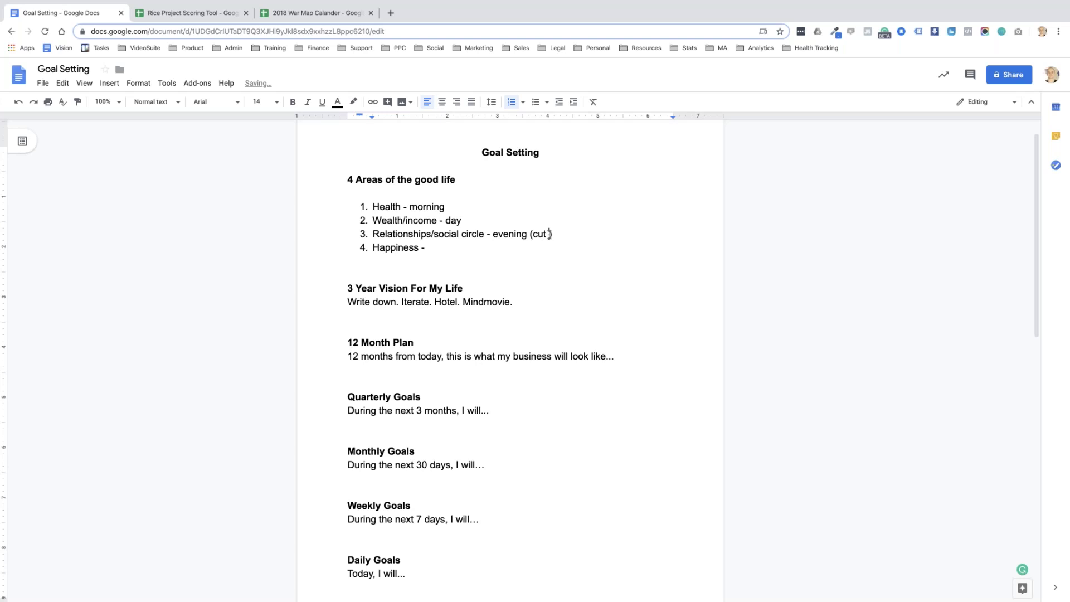
text( half, double down on the good)
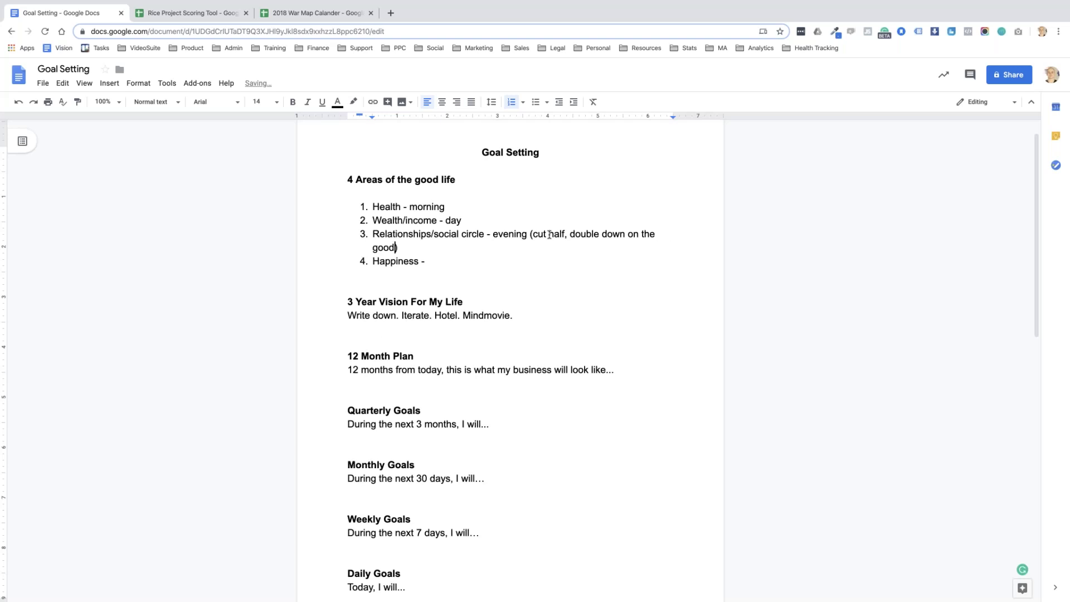
double_click(515, 261)
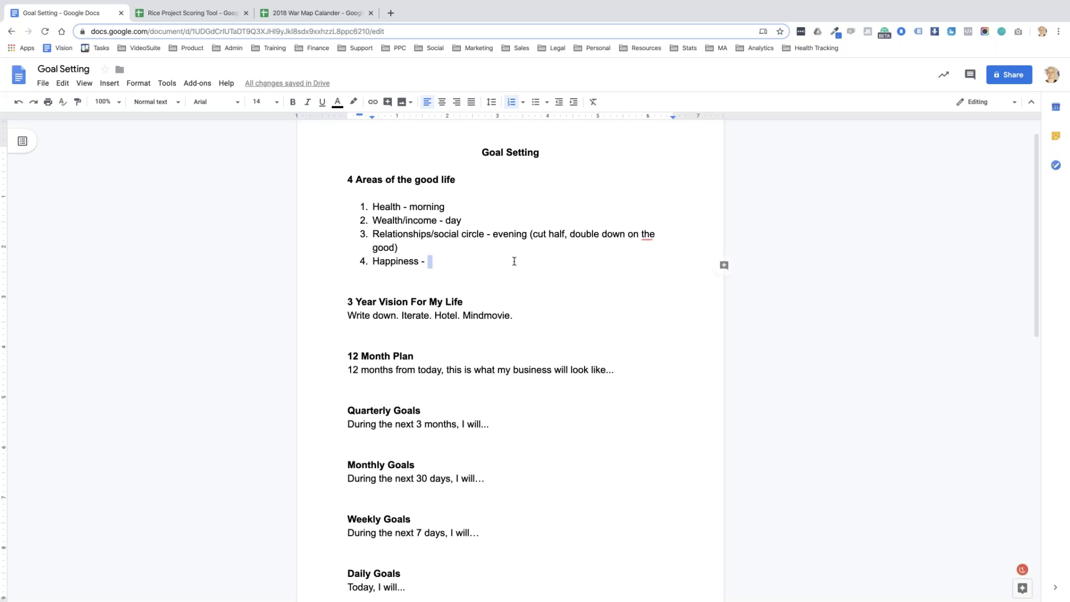
click(503, 262)
text(cut )
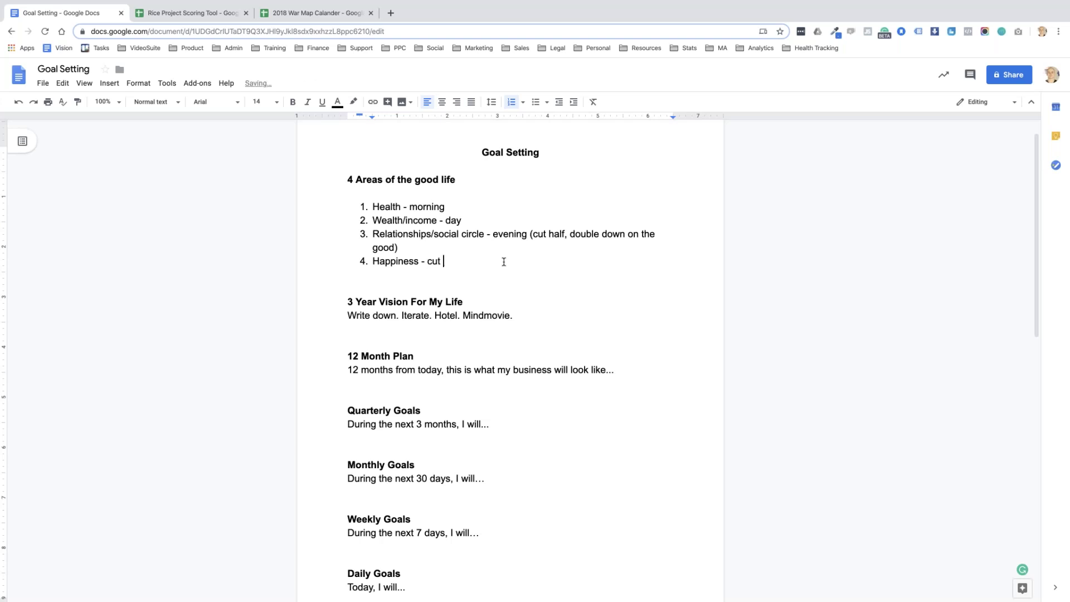
text(daily things aren')
text(t fun/interesting)
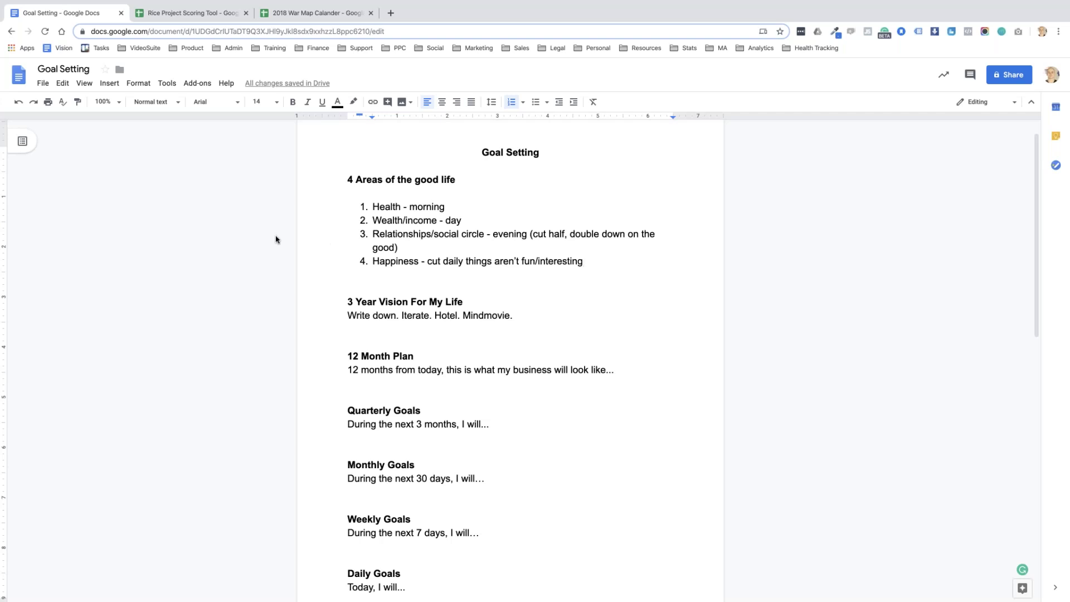
double_click(392, 262)
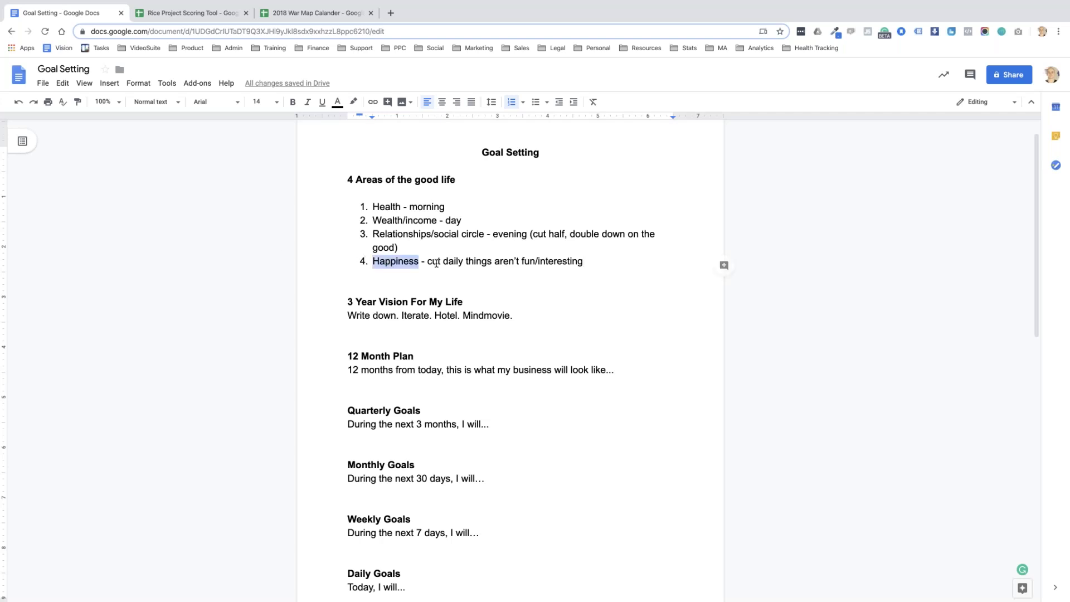
drag(427, 262, 590, 262)
click(590, 262)
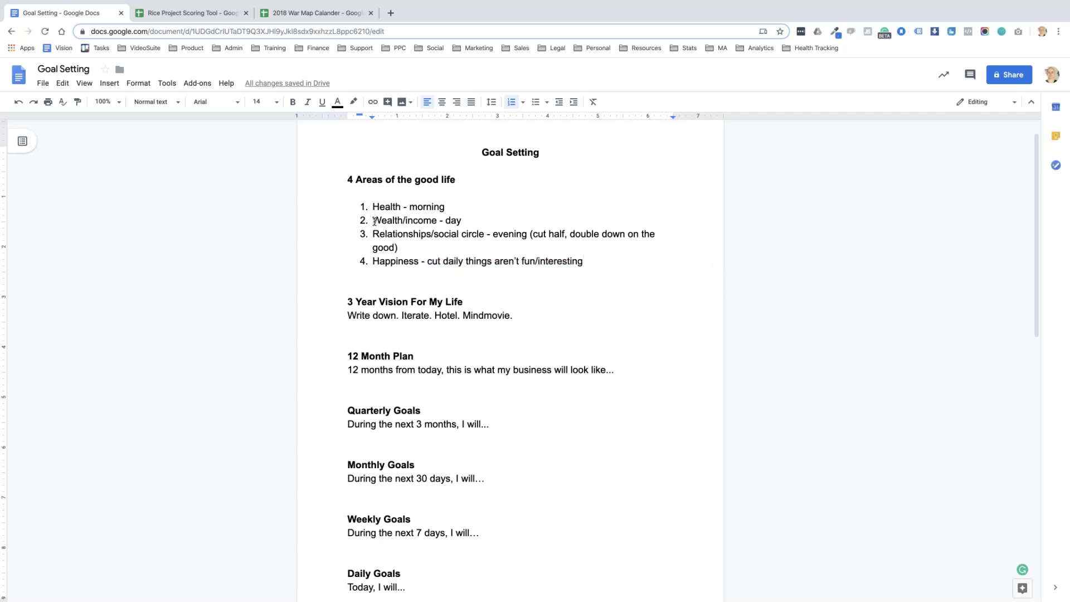
drag(372, 221, 438, 221)
click(464, 262)
drag(431, 262, 589, 263)
click(589, 263)
drag(427, 261, 577, 262)
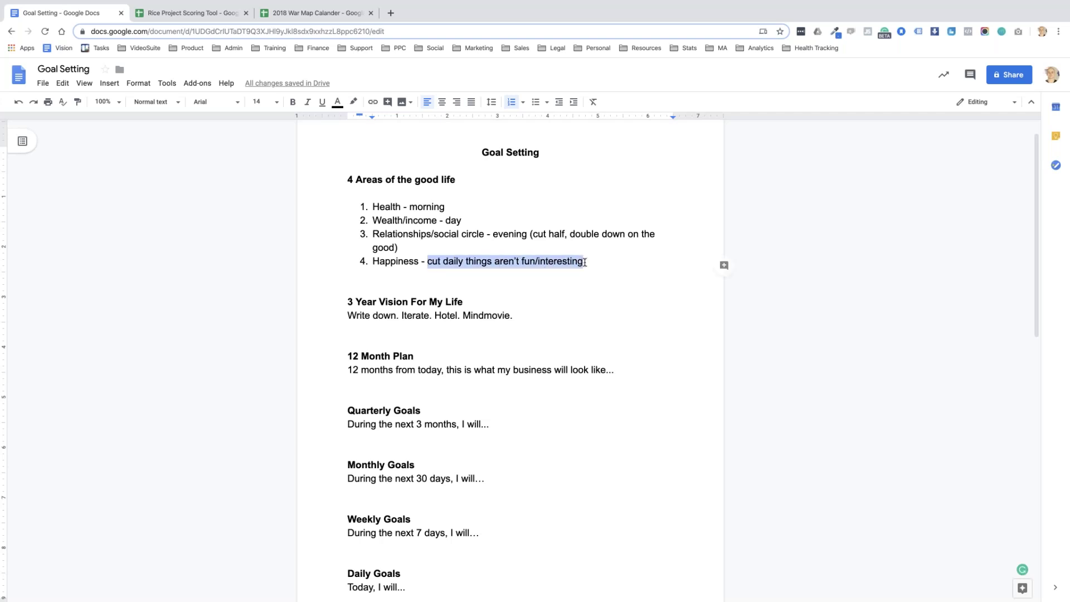
click(585, 262)
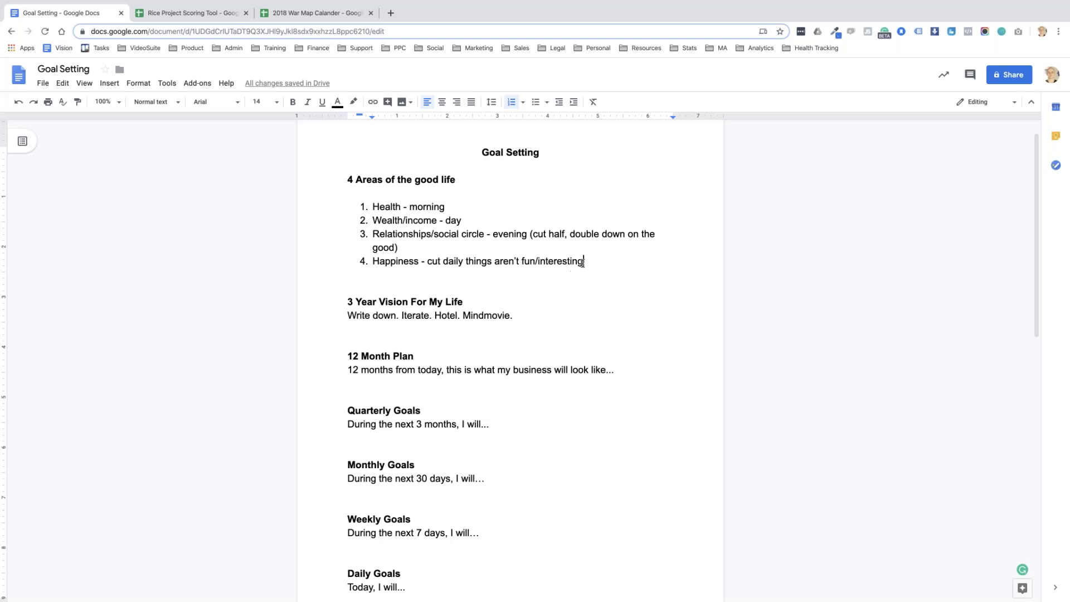
drag(583, 261, 426, 261)
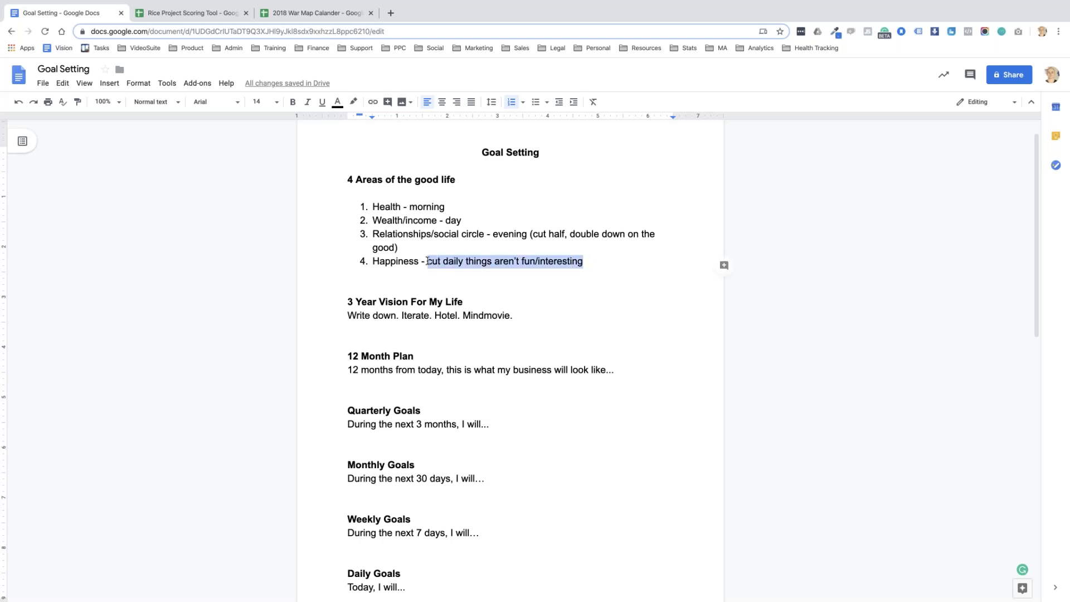
click(373, 261)
drag(372, 261, 418, 261)
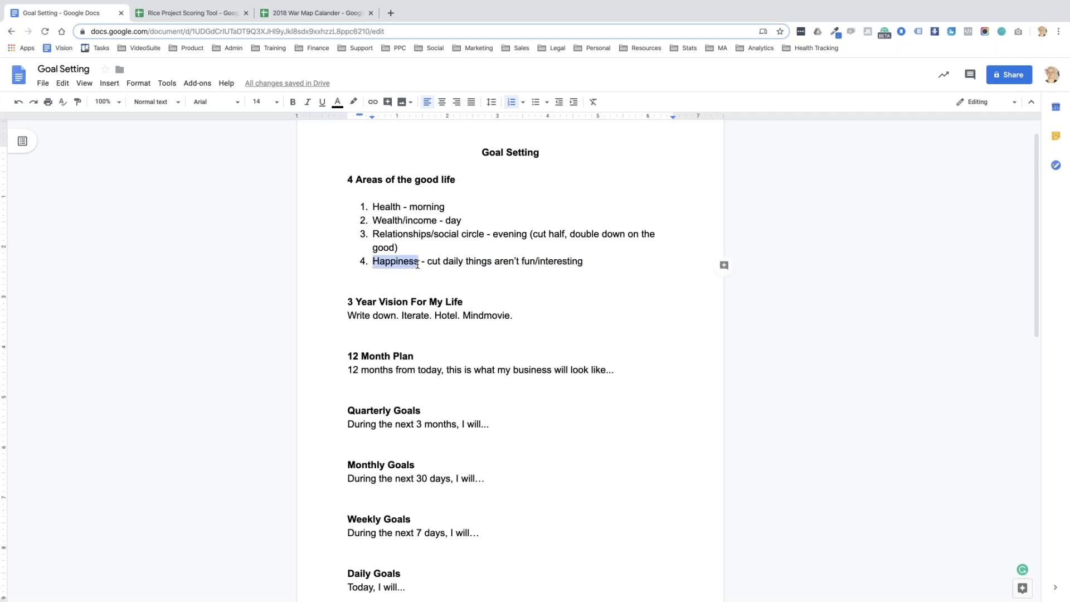
click(591, 261)
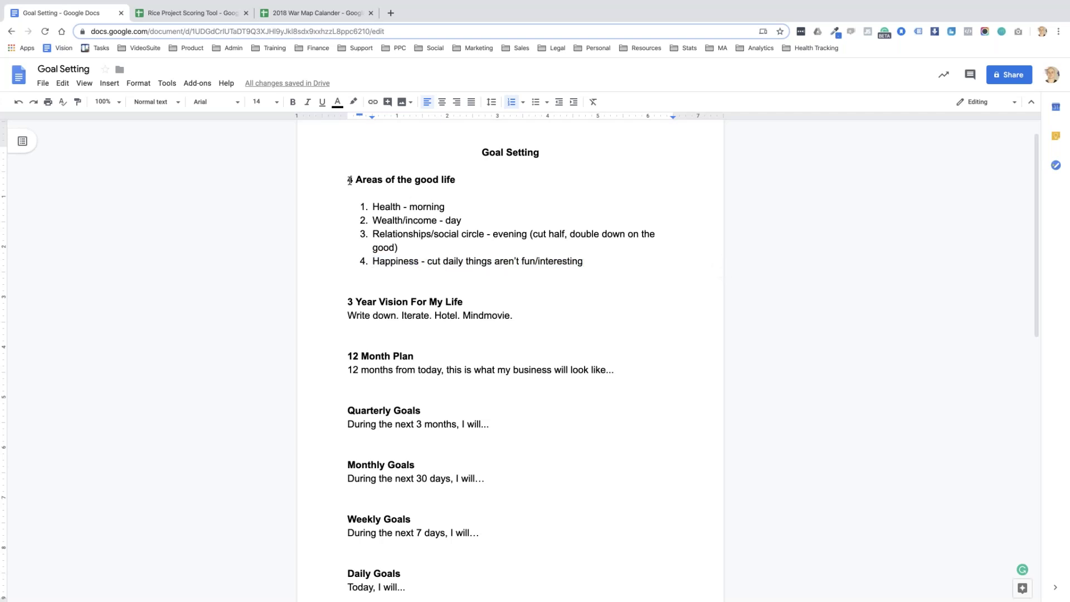
drag(348, 180, 597, 260)
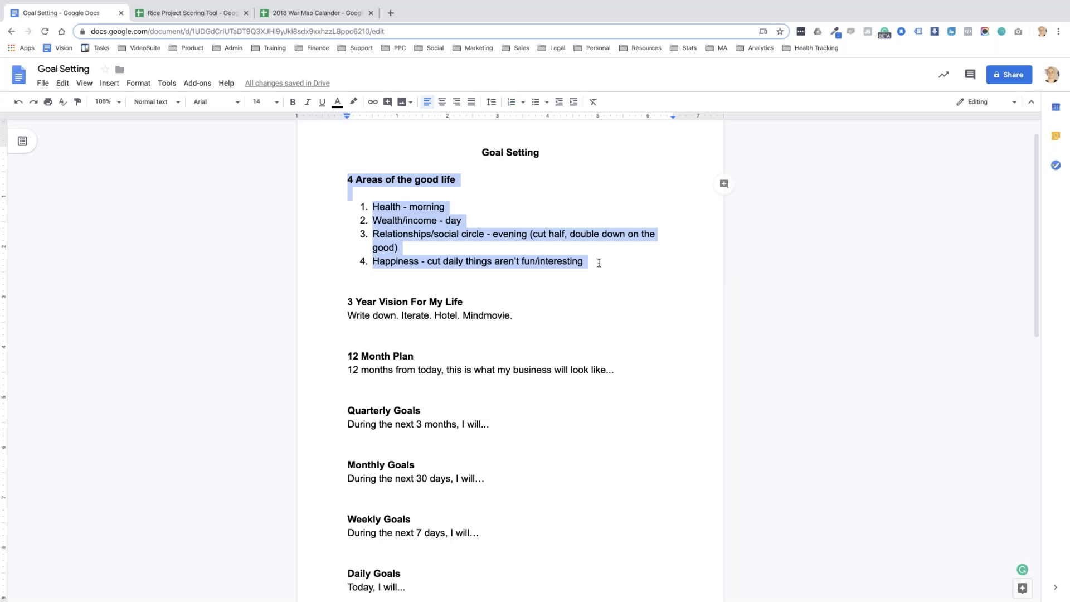
click(599, 264)
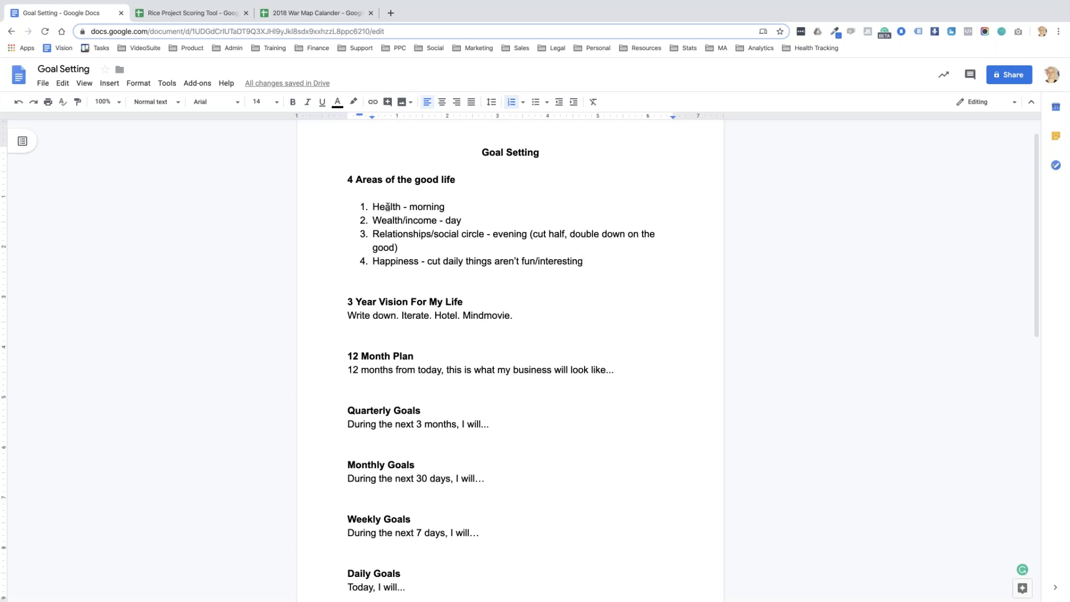
click(385, 208)
click(396, 261)
click(597, 261)
click(407, 248)
click(526, 315)
drag(347, 302, 472, 301)
click(472, 301)
drag(472, 302, 454, 302)
drag(371, 298, 348, 301)
click(465, 302)
drag(347, 302, 460, 302)
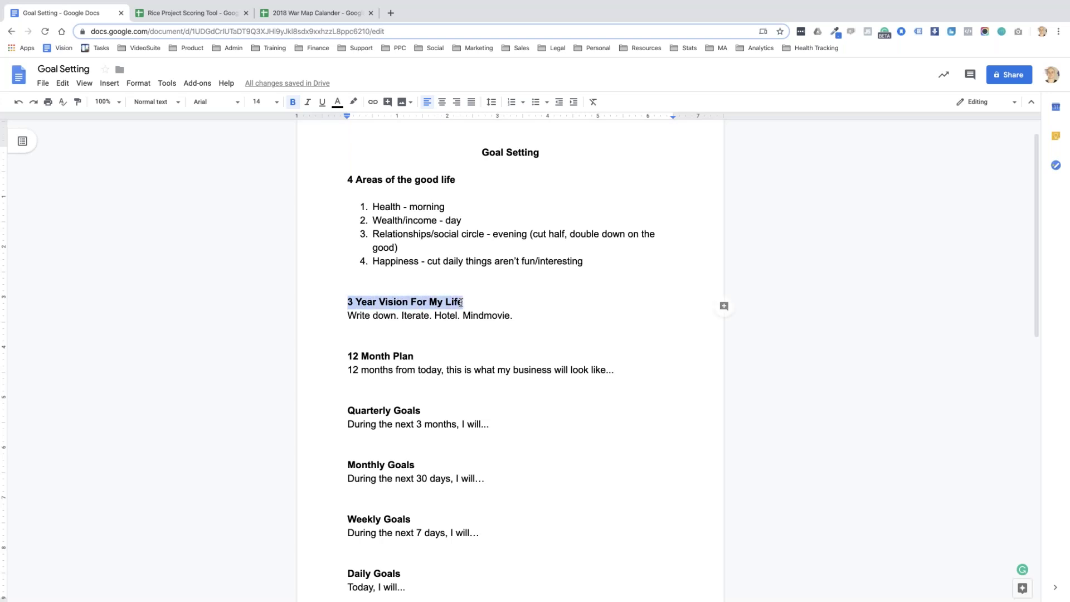
click(461, 302)
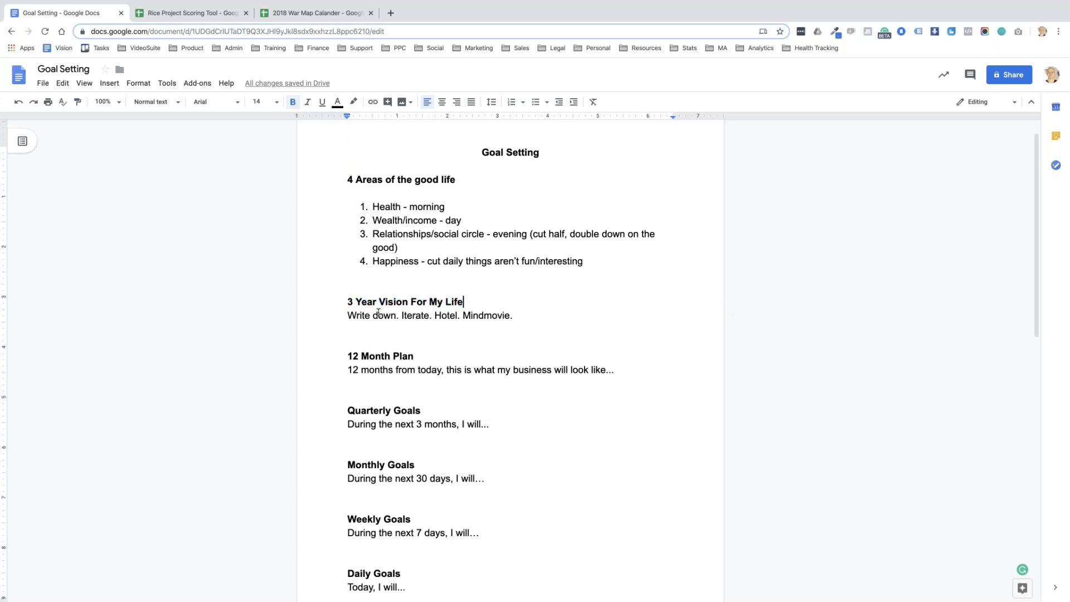
drag(348, 315, 394, 317)
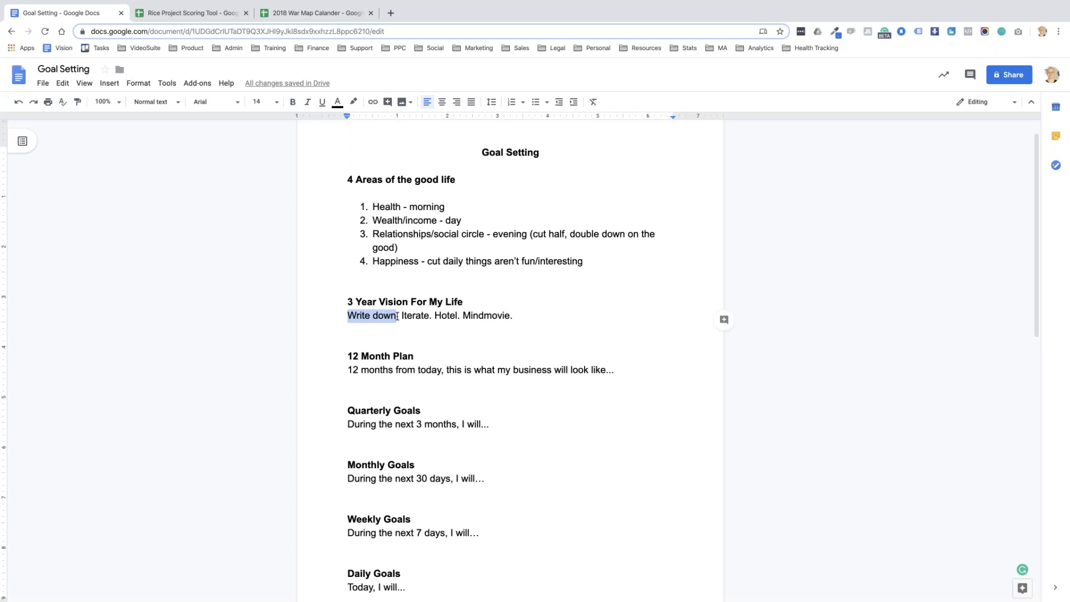
click(395, 317)
drag(374, 316, 350, 316)
click(348, 315)
drag(347, 315, 425, 316)
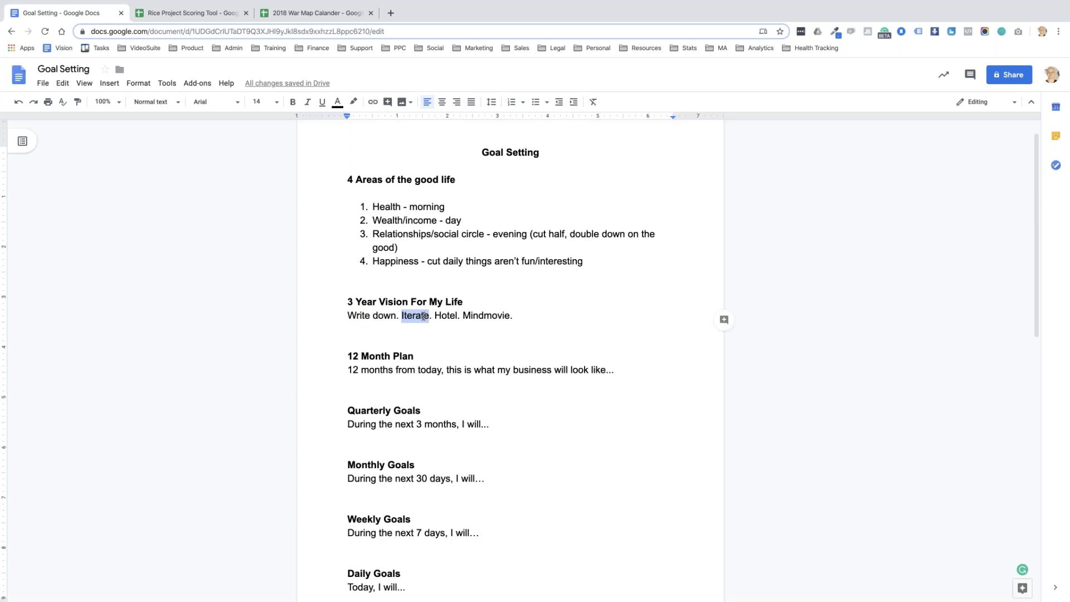
drag(434, 316, 451, 315)
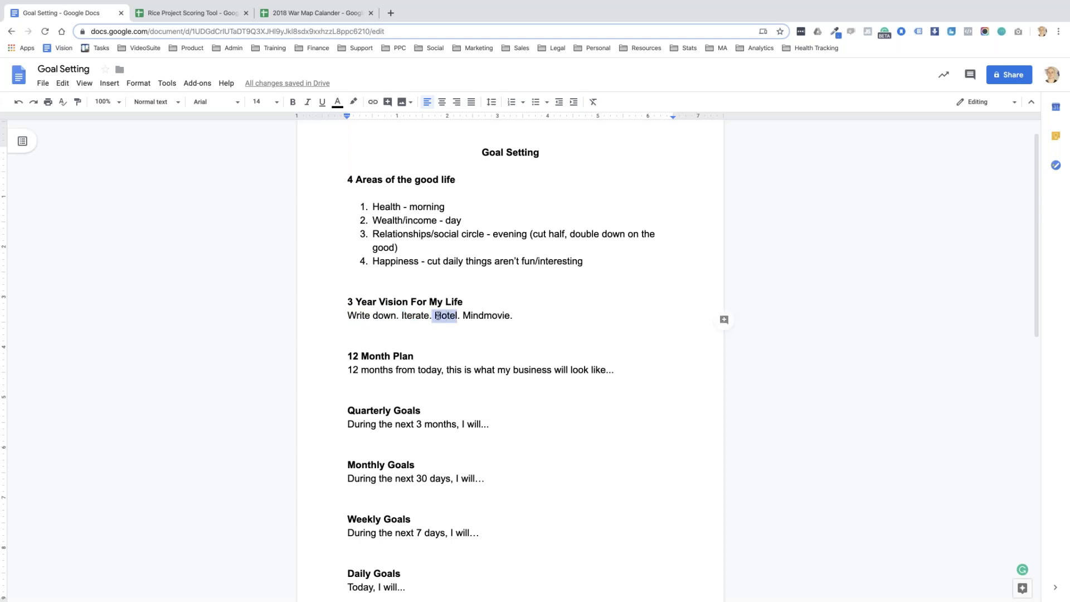
click(423, 315)
- Open the Vision For My Life 2019 document in a new tab, skim it, and return to Goal Setting
key(super+t)
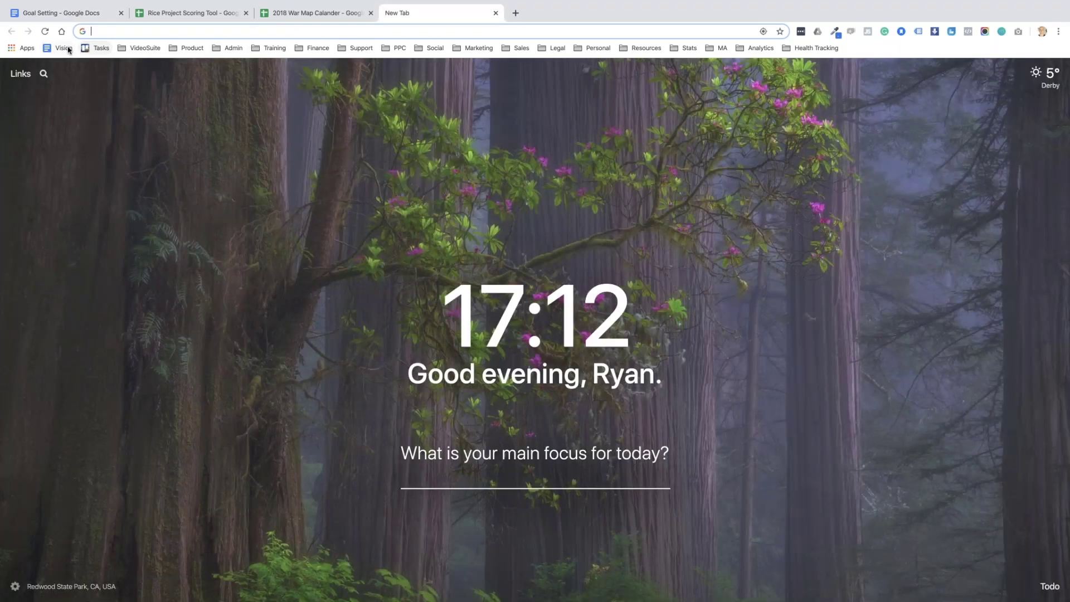
click(64, 48)
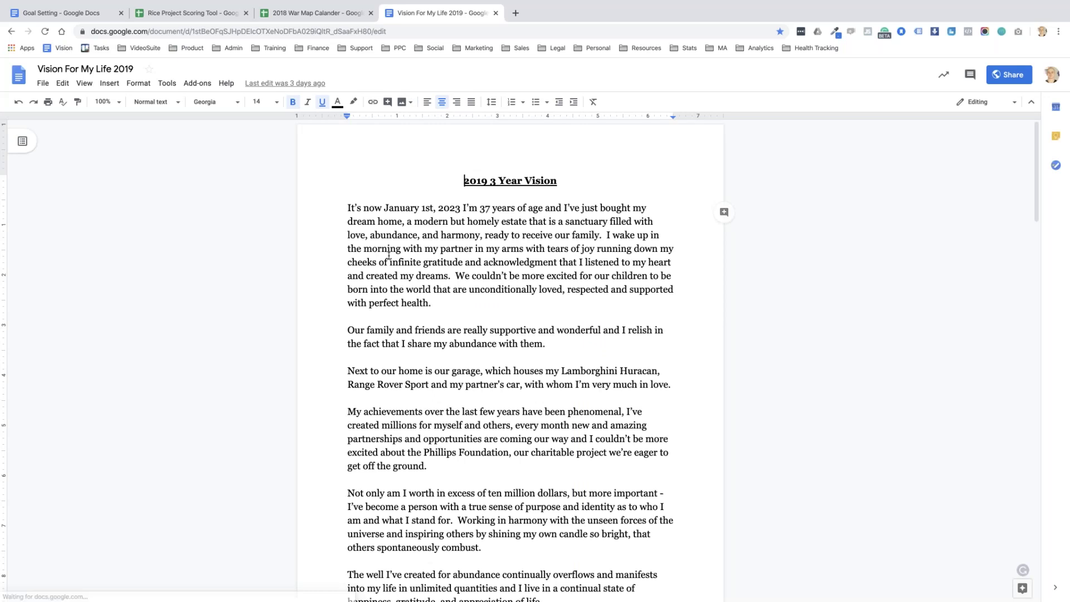
scroll(388, 255, down, 15)
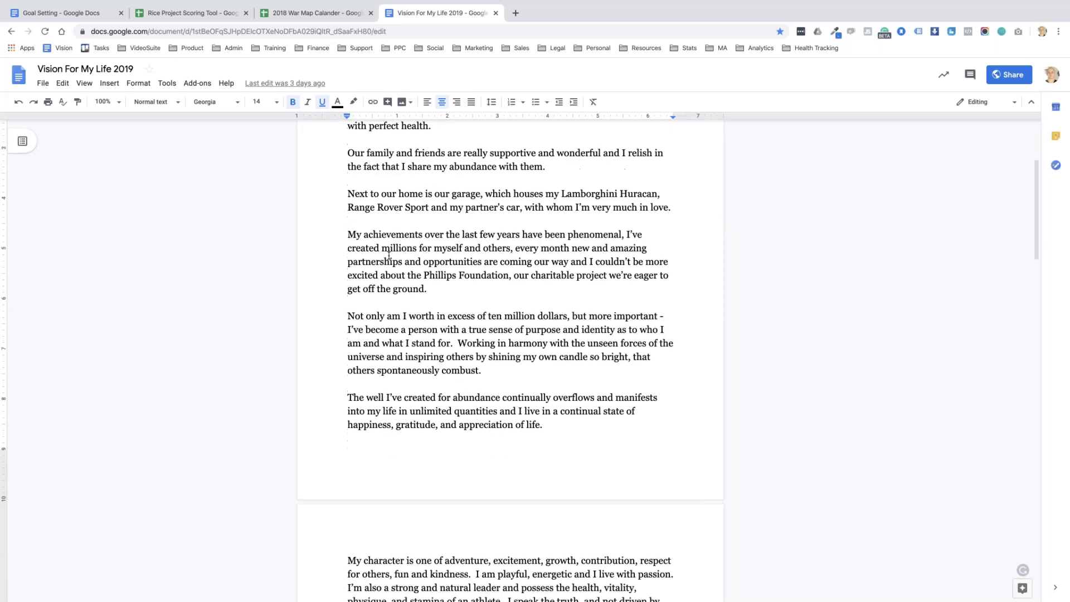
scroll(510, 335, up, 15)
click(96, 15)
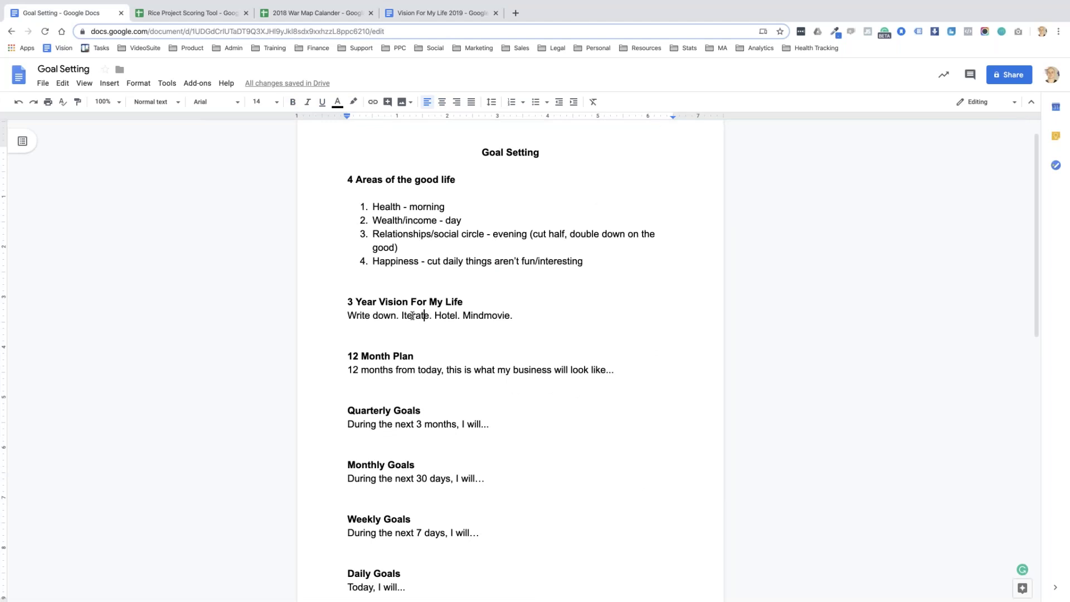
double_click(411, 316)
double_click(446, 315)
click(479, 316)
click(520, 316)
double_click(475, 315)
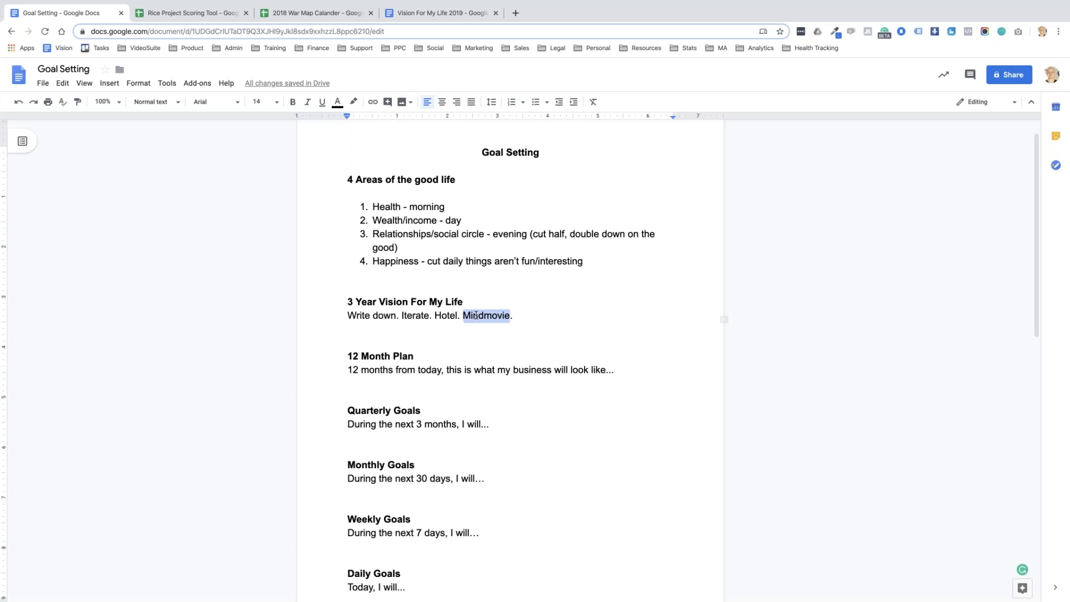
click(516, 317)
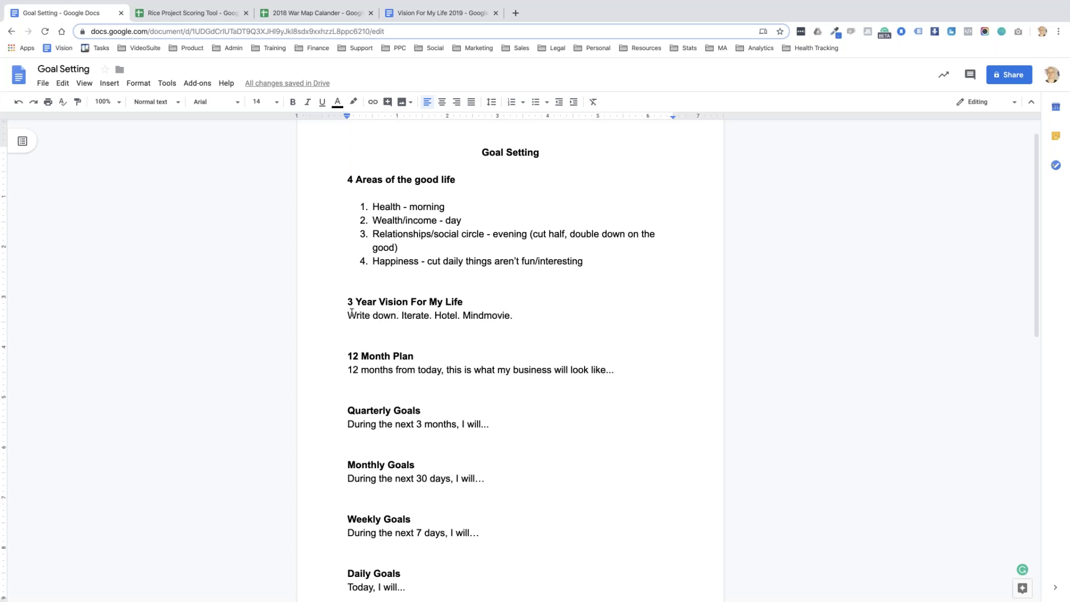
mouse_move(345, 302)
mouse_down()
mouse_move(511, 315)
mouse_move(346, 302)
mouse_up()
click(515, 315)
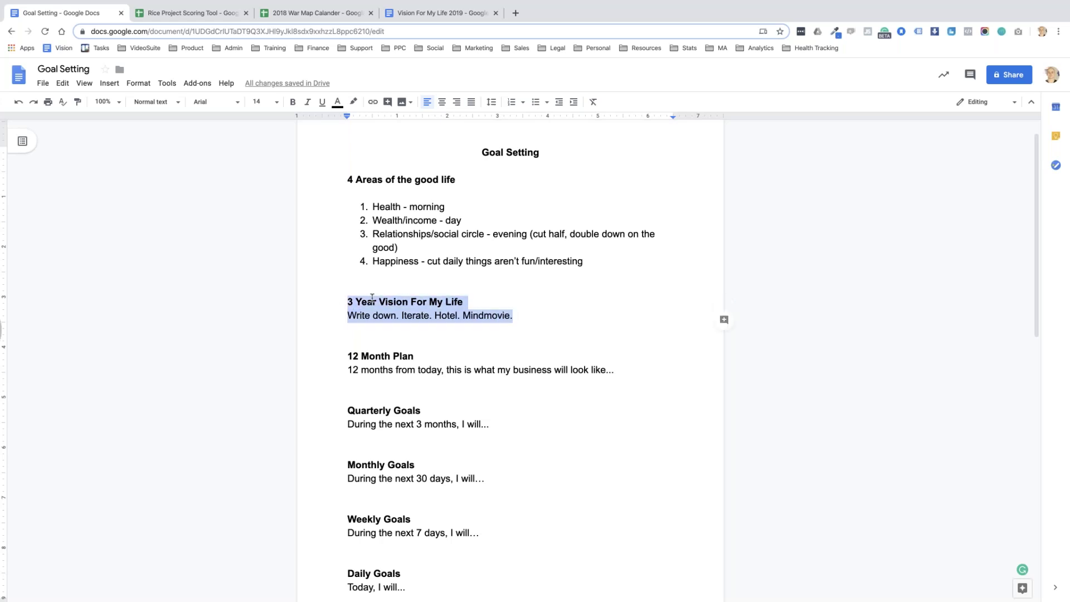
click(512, 315)
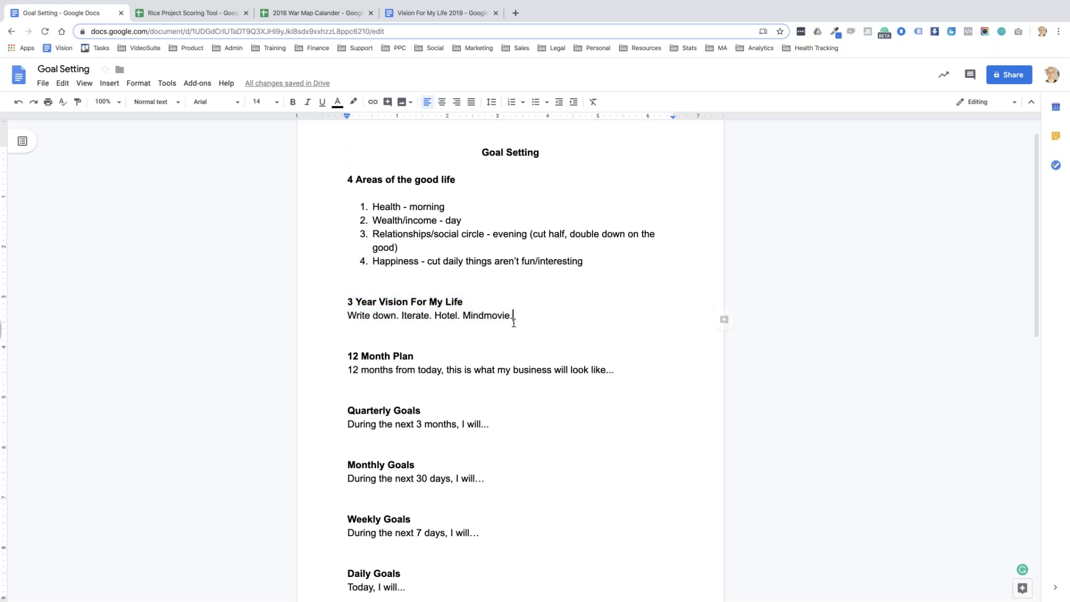
- Go to youtube.com in a new tab and scroll your channel's Videos page to older uploads
click(516, 13)
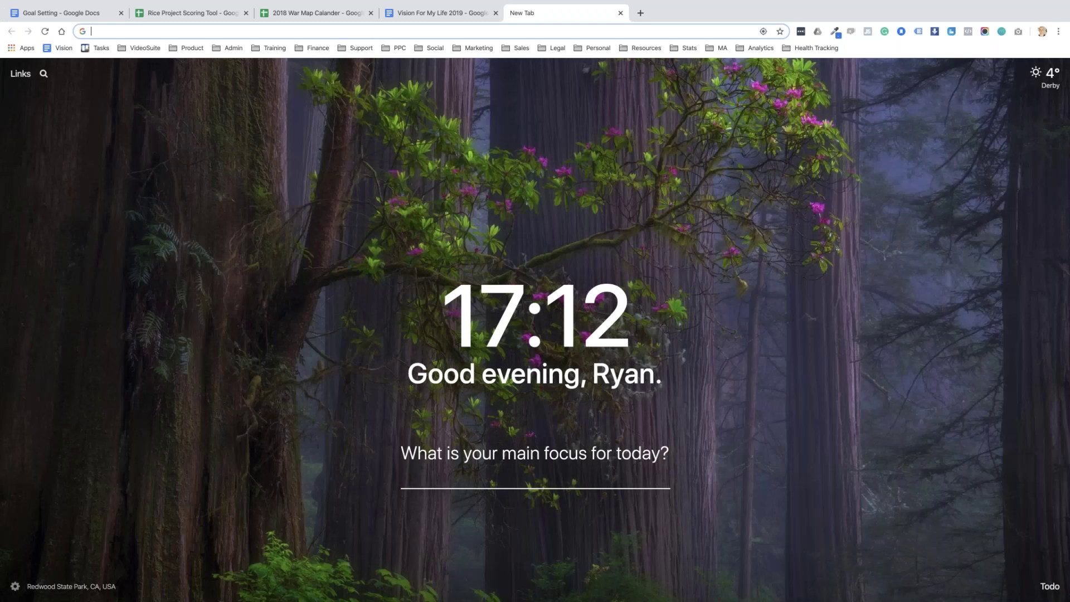
text(youtube.com)
key(Return)
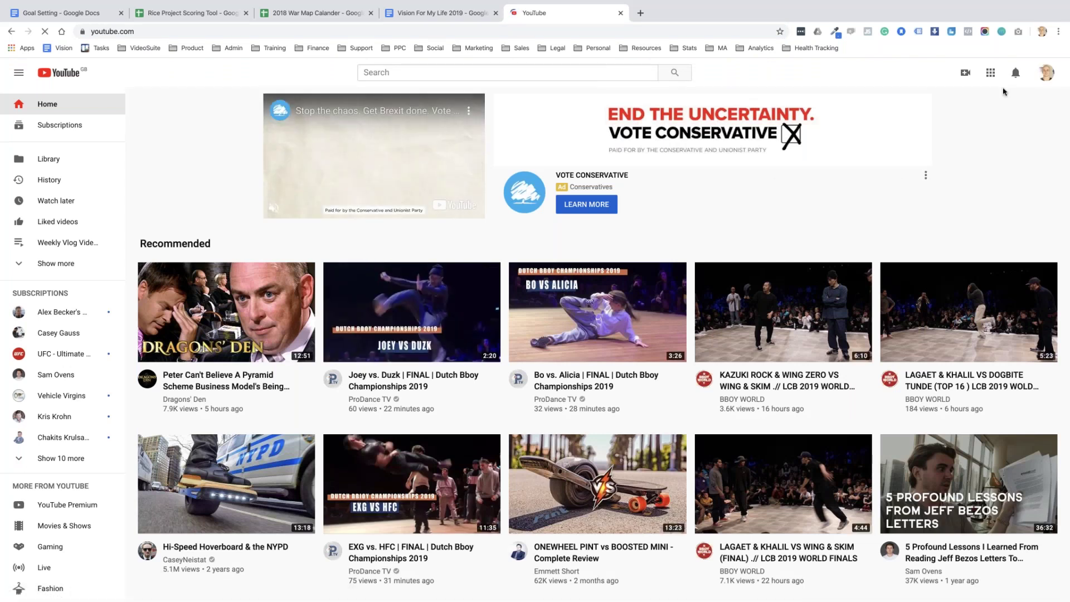
click(1045, 74)
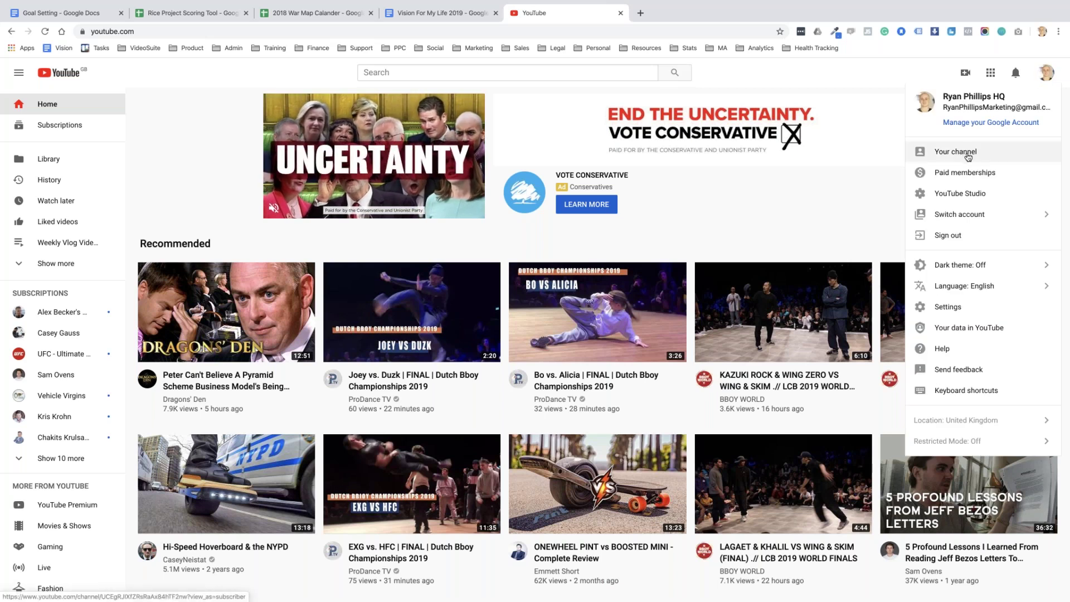
click(963, 153)
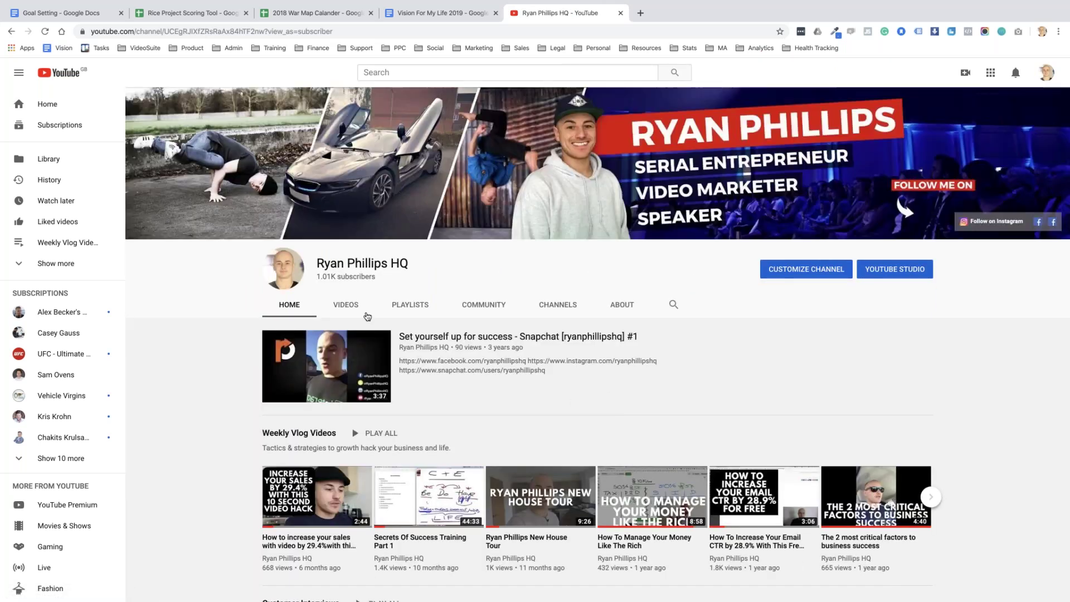
click(345, 305)
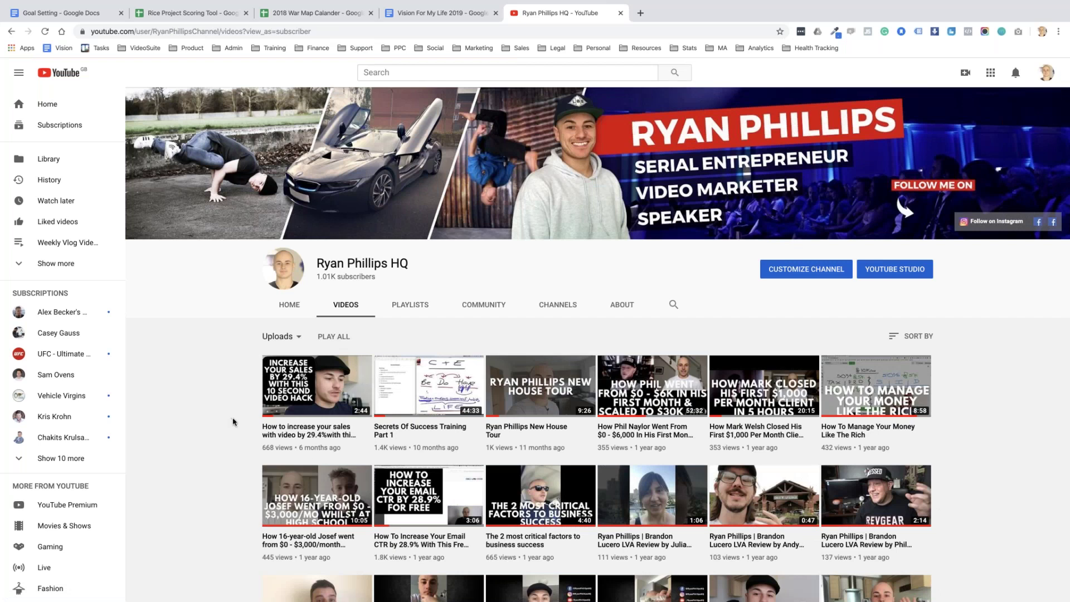
scroll(233, 421, down, 3)
scroll(237, 420, down, 2)
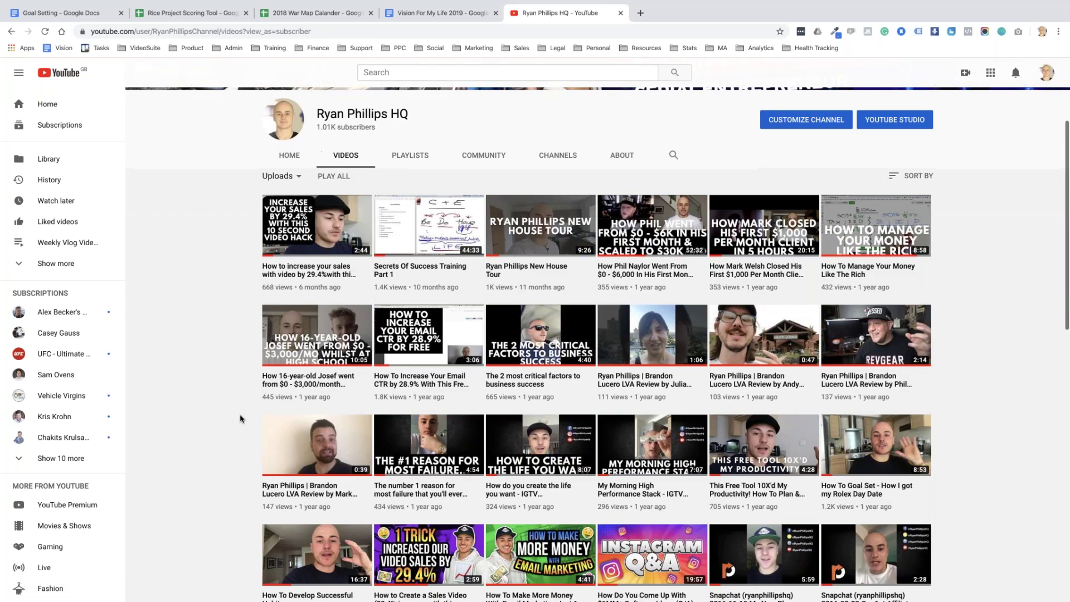
scroll(240, 419, down, 6)
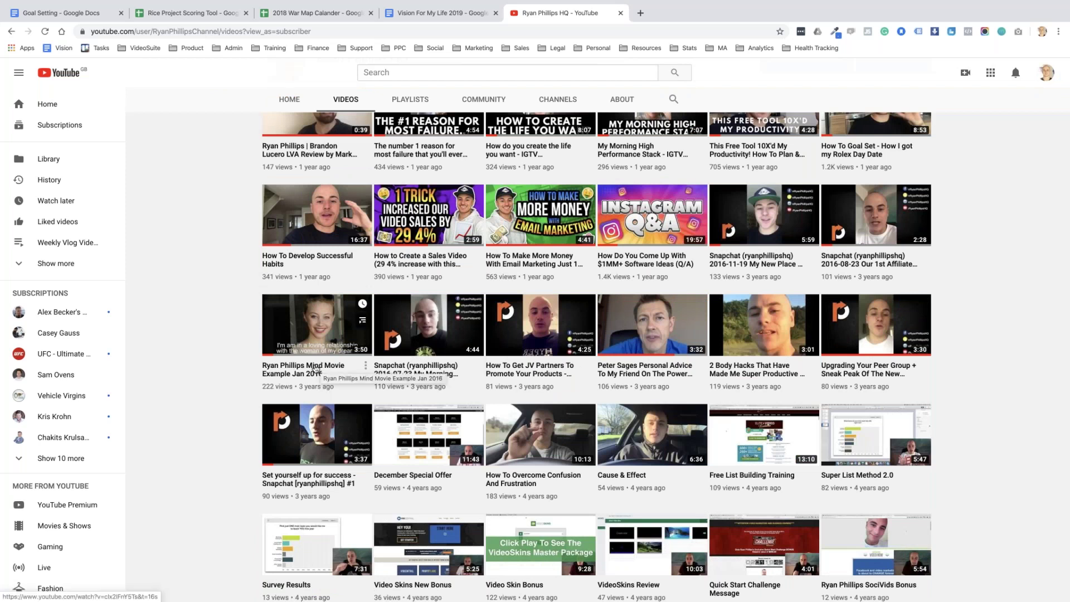
- Open the Mind Movie Example Jan 2016 video in a new tab and skip ahead to 1:12
right_click(315, 369)
click(340, 376)
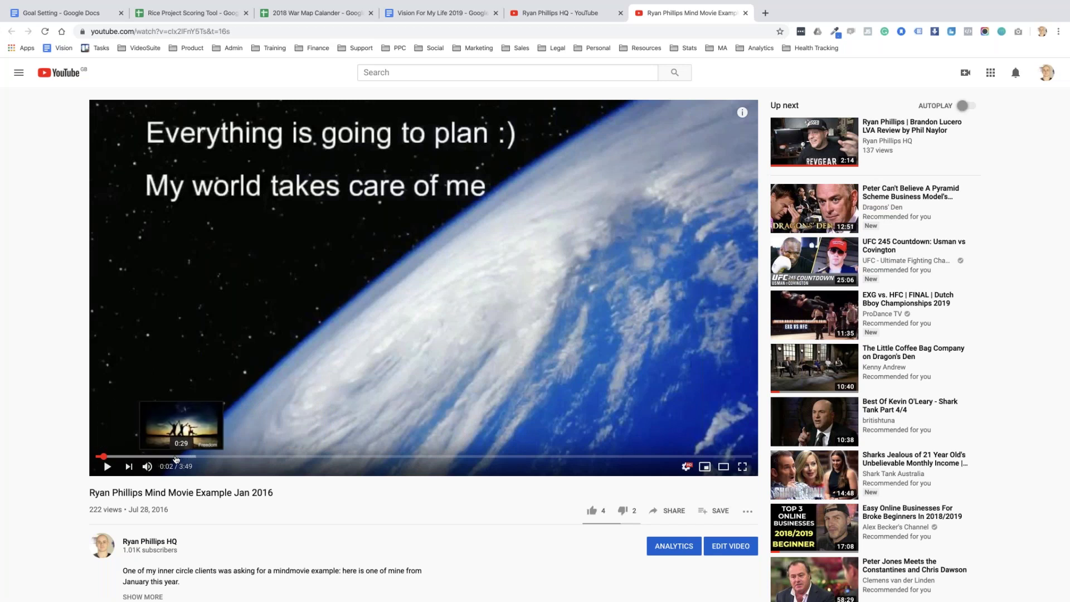
click(173, 457)
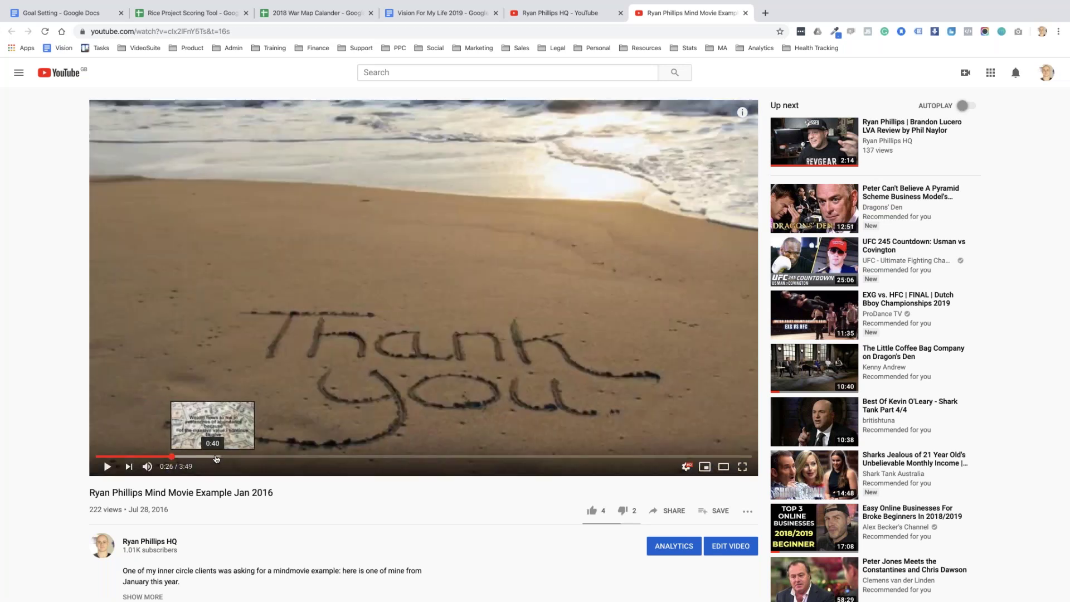
click(223, 457)
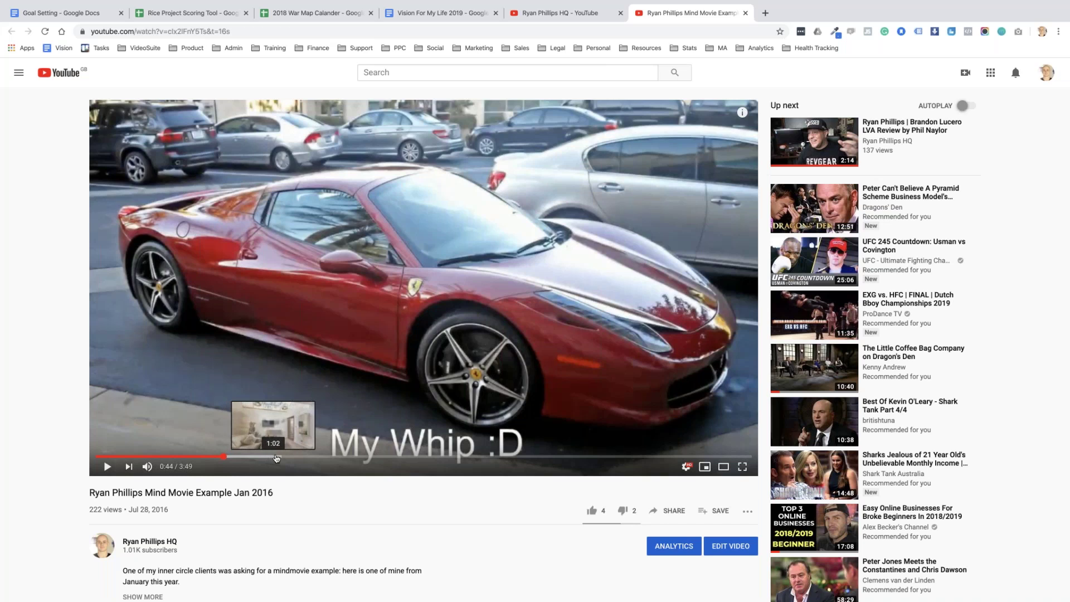
click(272, 458)
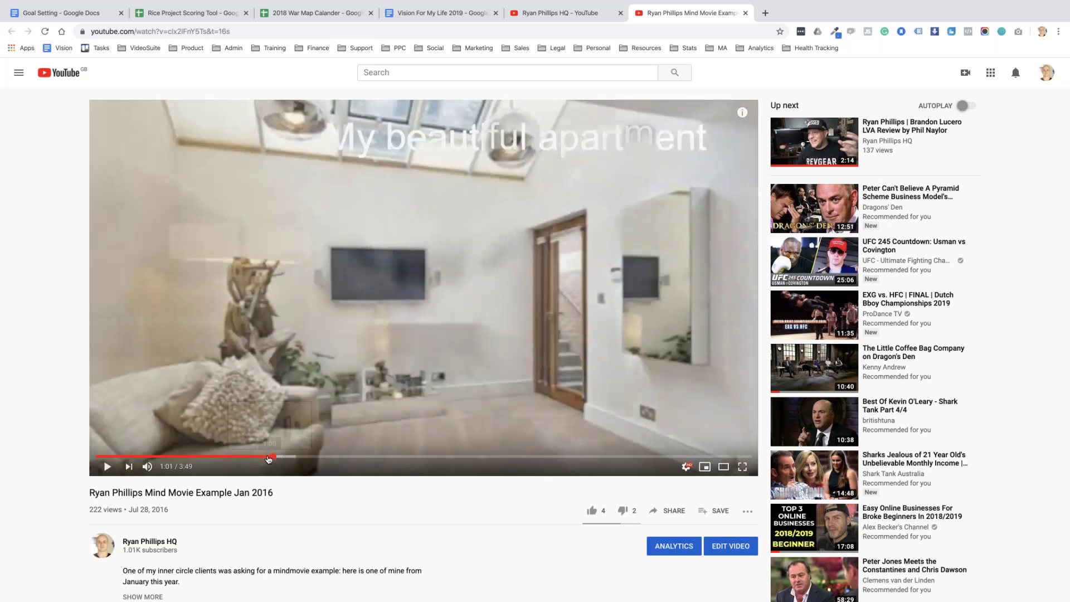
click(268, 458)
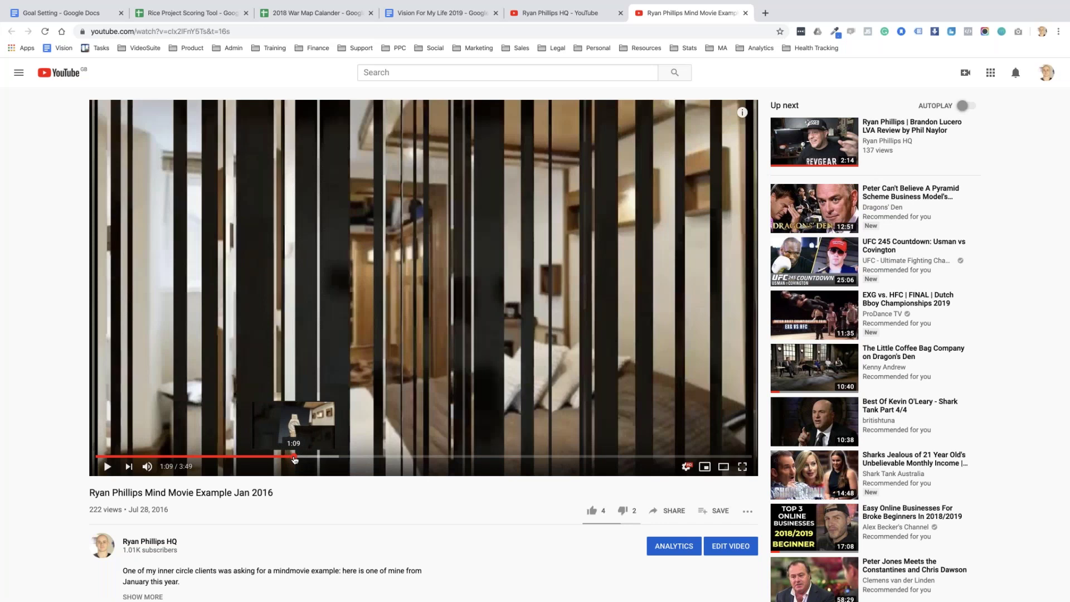
click(301, 457)
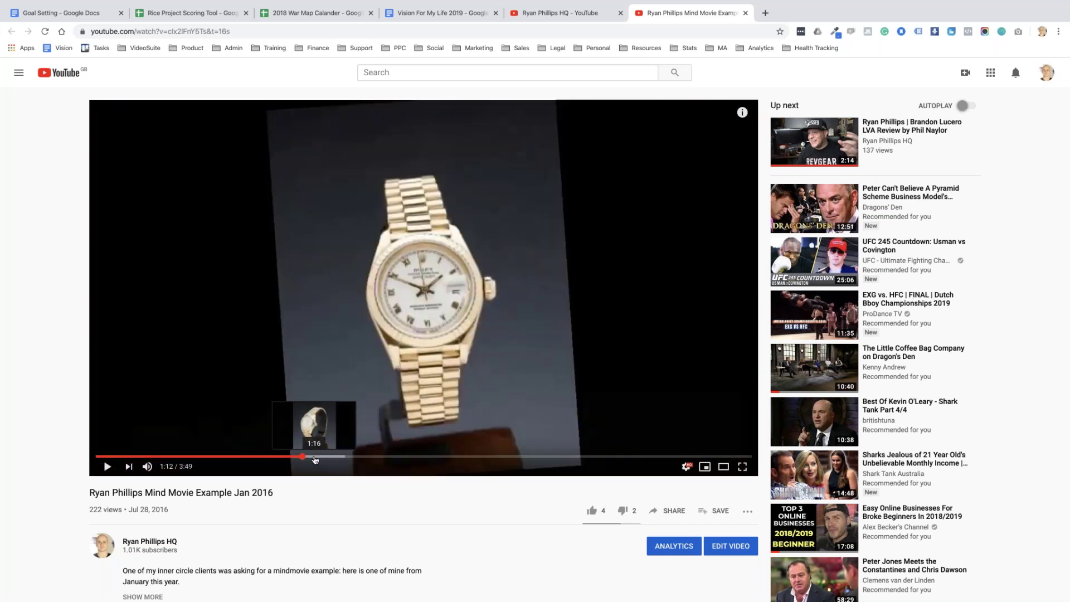
- Keep jumping through the video past 1:35 and 2:44 to about 3:32 of 3:49
click(326, 458)
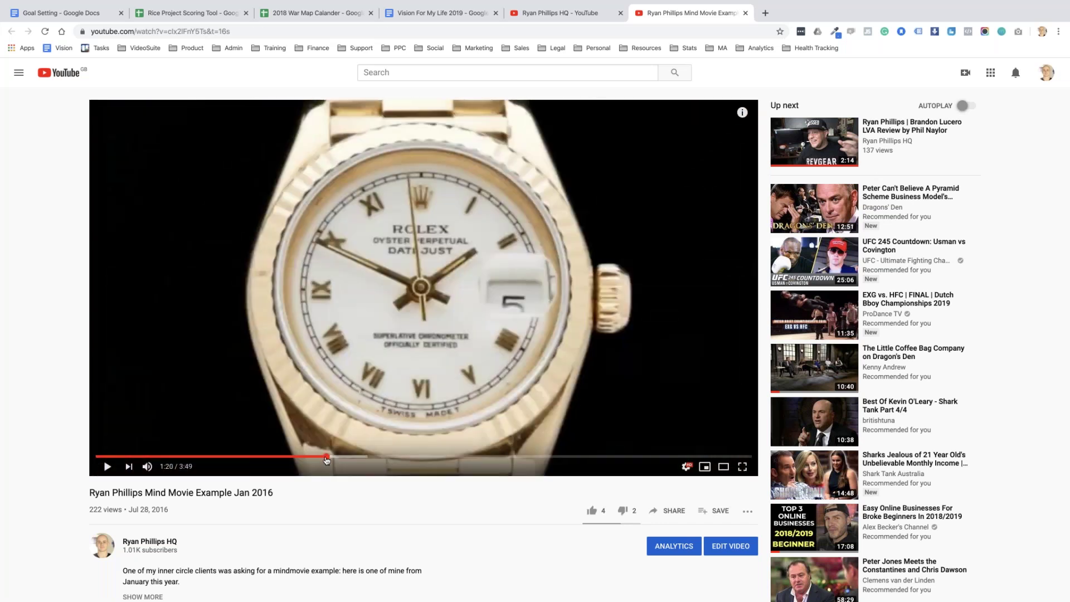
click(368, 458)
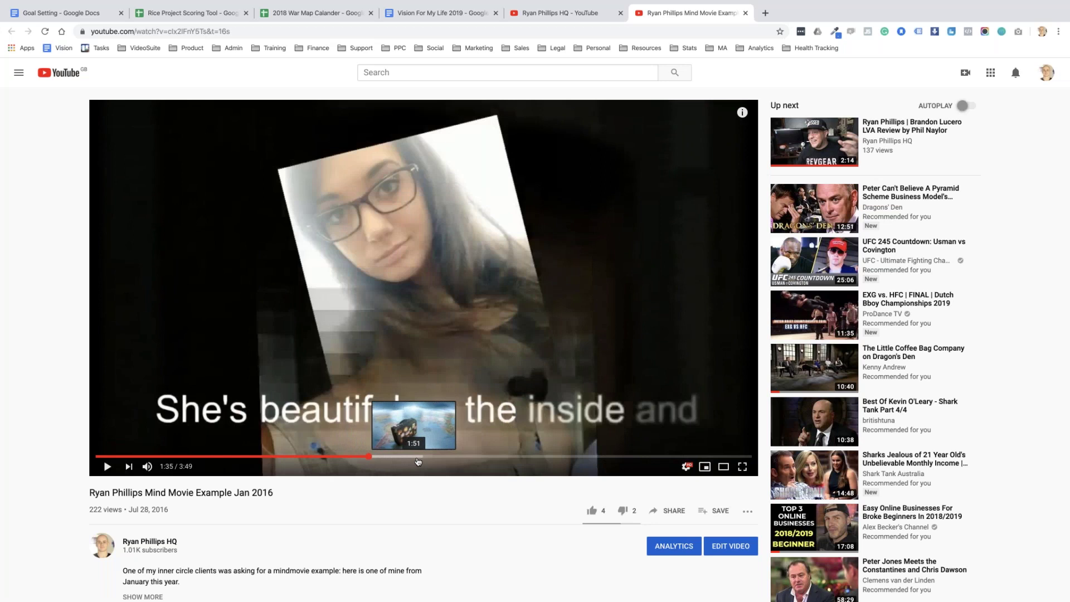
drag(418, 460, 452, 458)
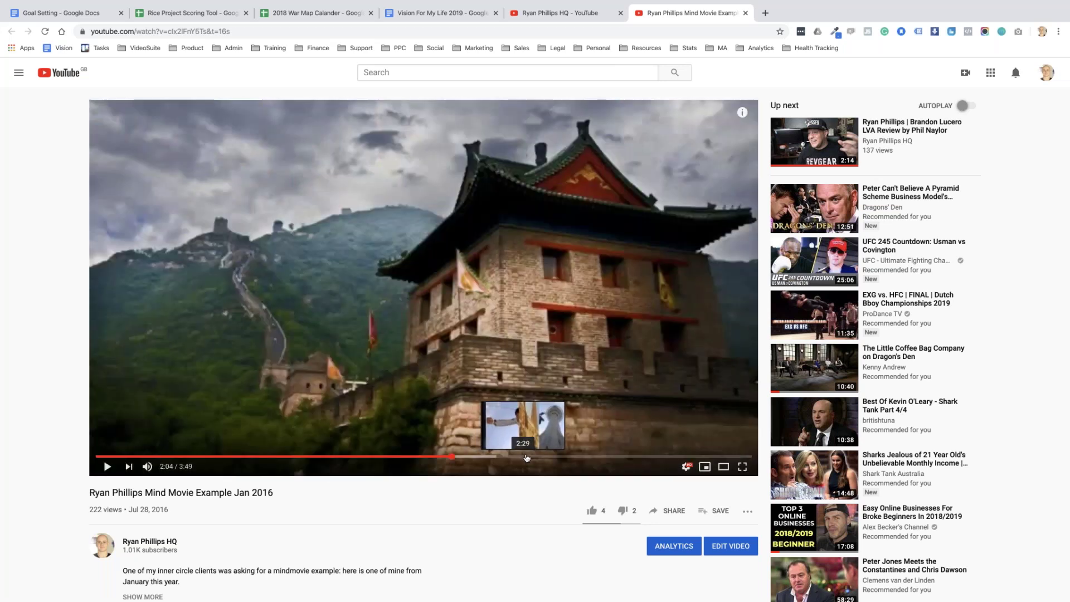
click(567, 458)
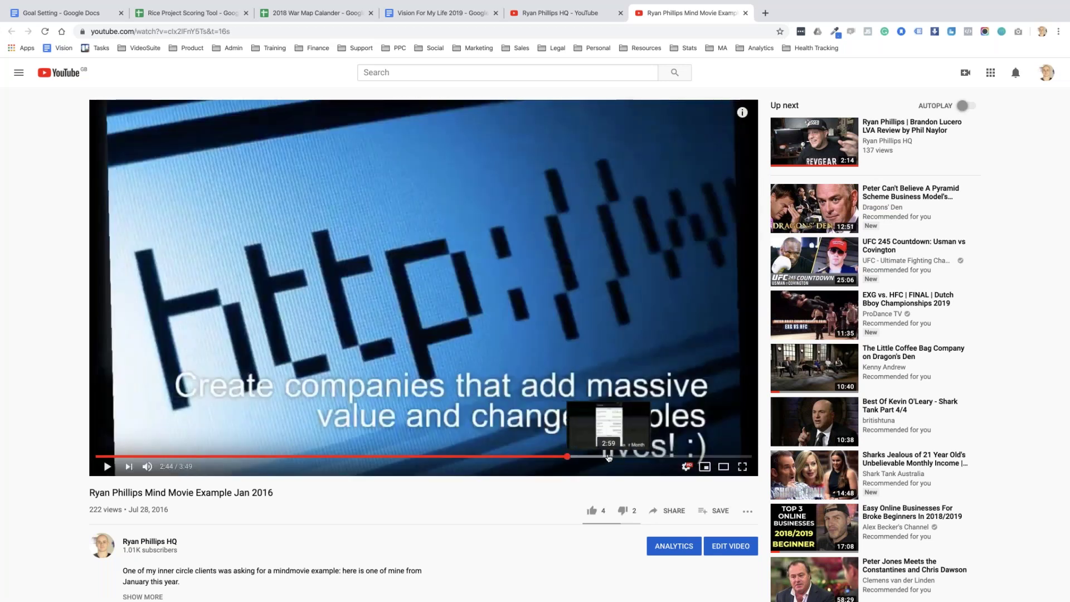
click(608, 458)
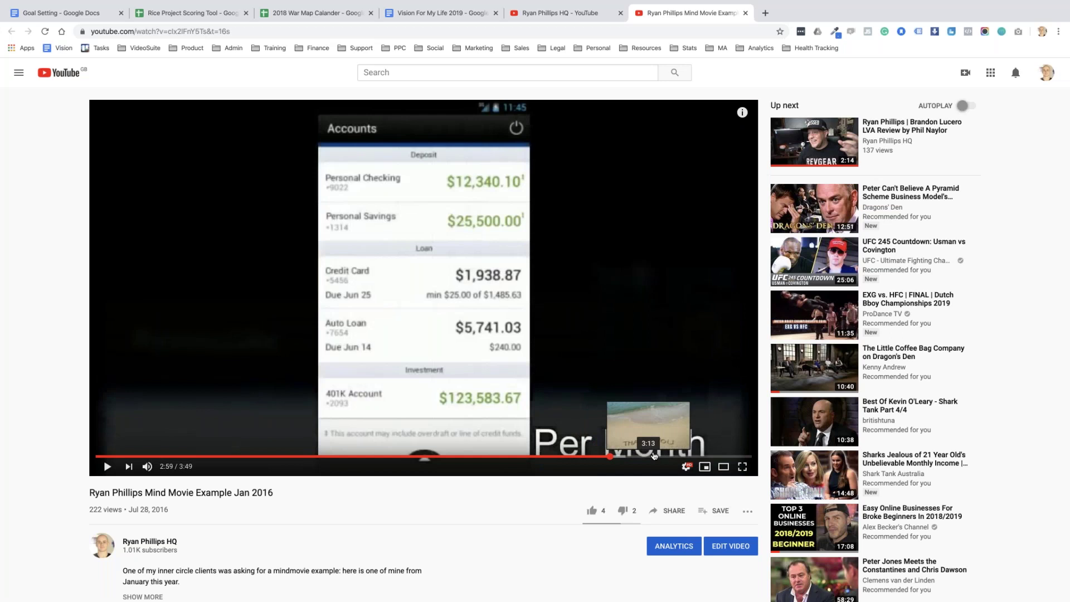
click(660, 457)
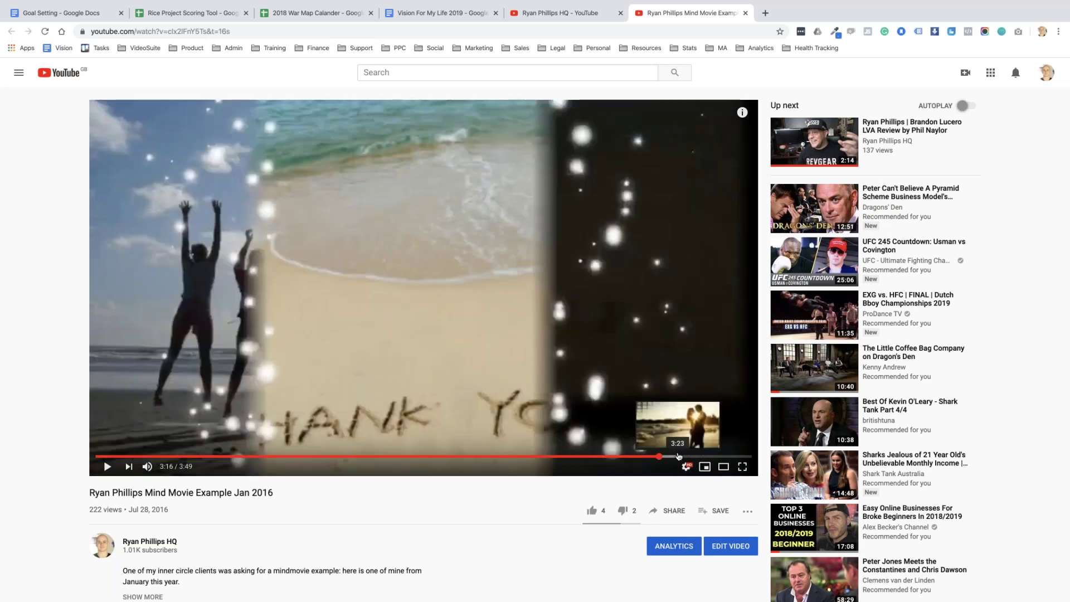
click(678, 456)
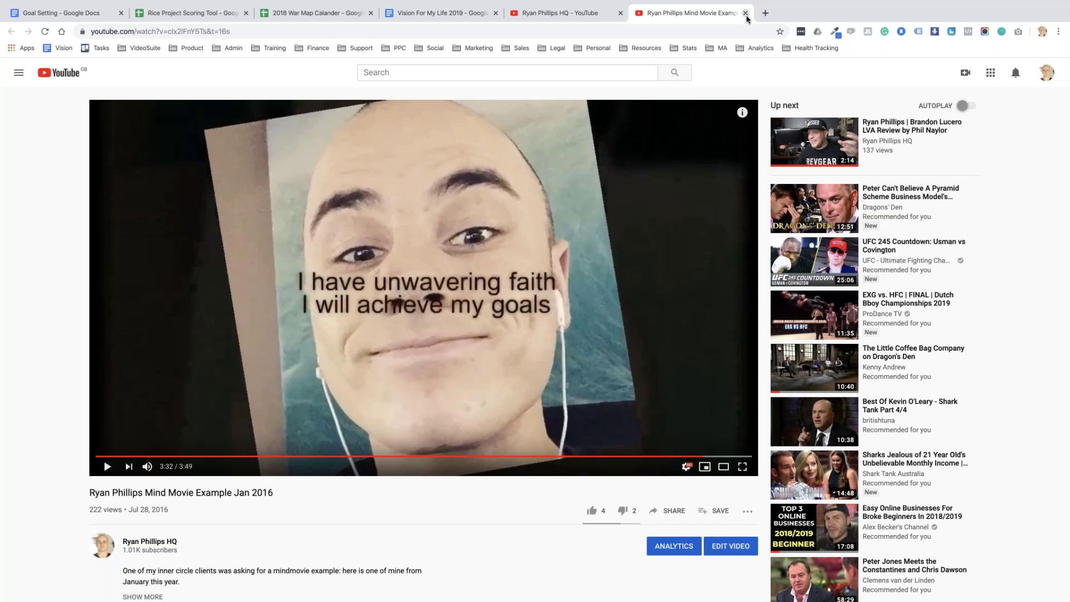
- Search Google for 'mindmovies', glance at the official-site ad, then return and scroll the results
click(262, 31)
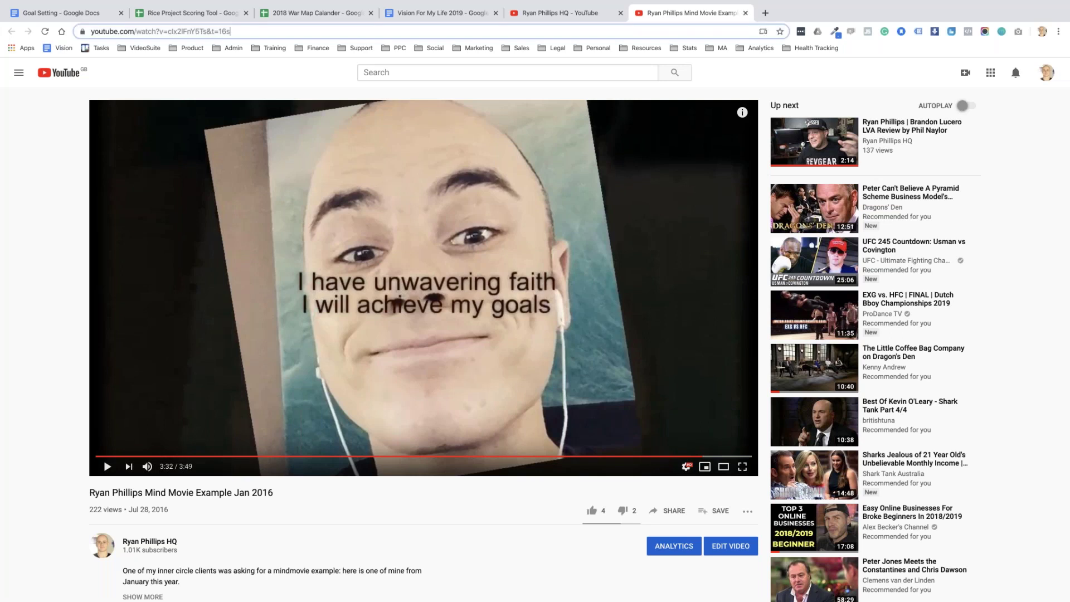
text(min)
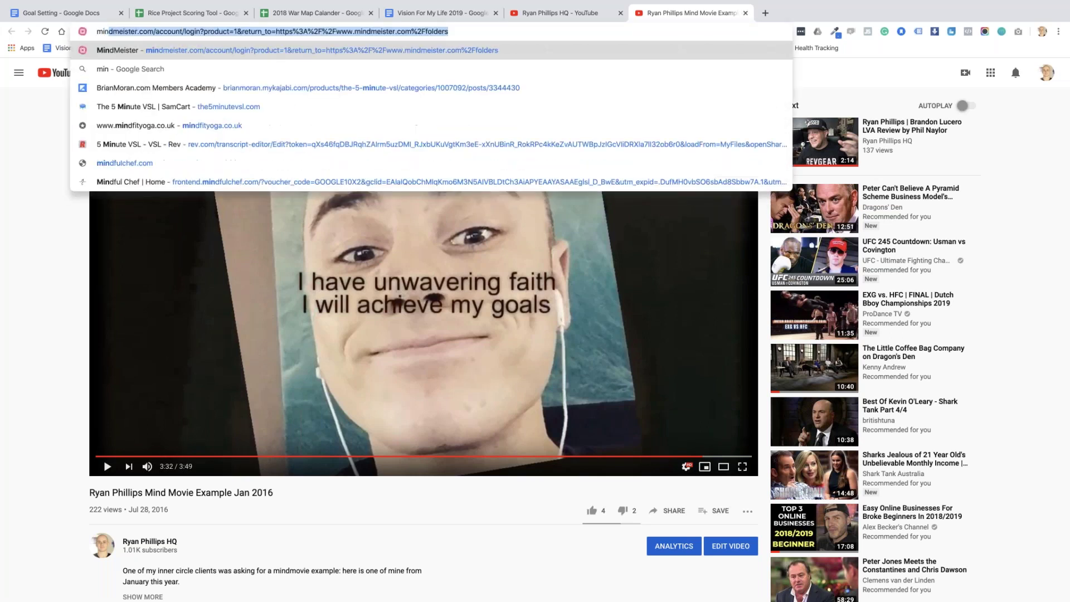
text(d)
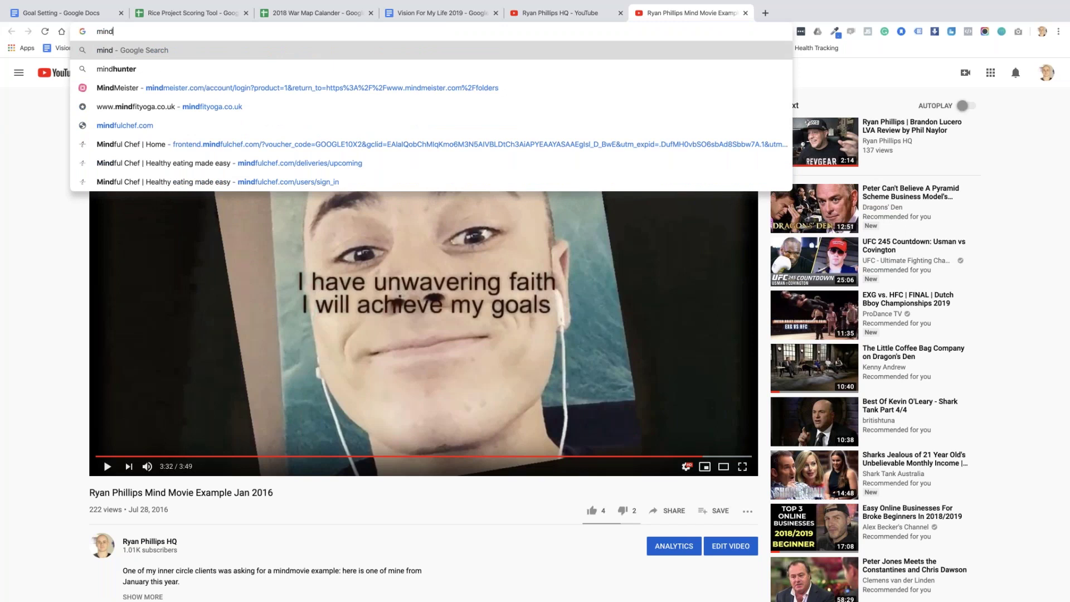
text(movie)
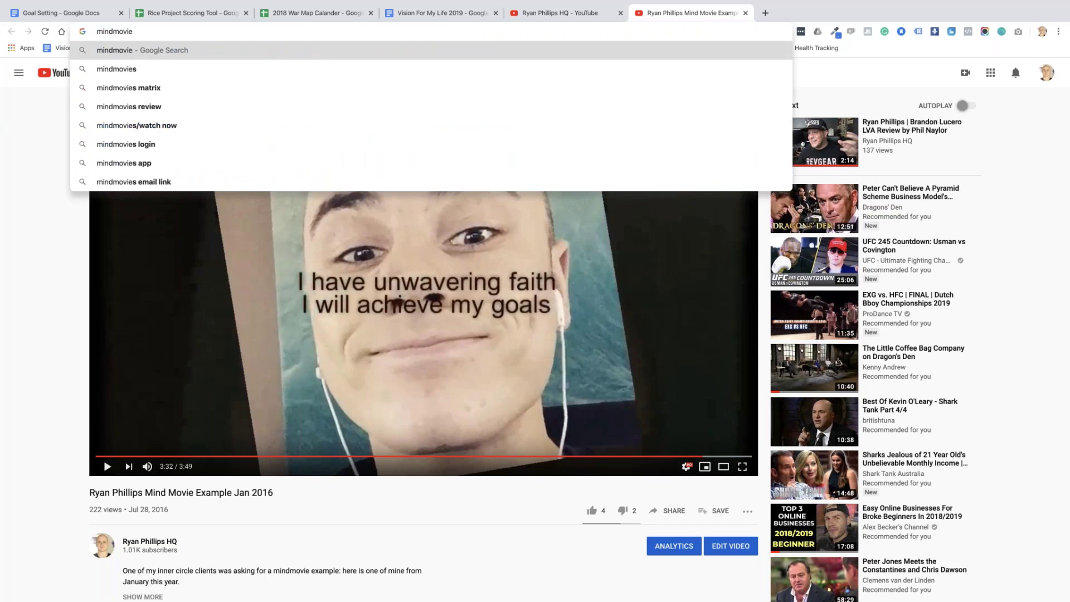
text(s)
key(Return)
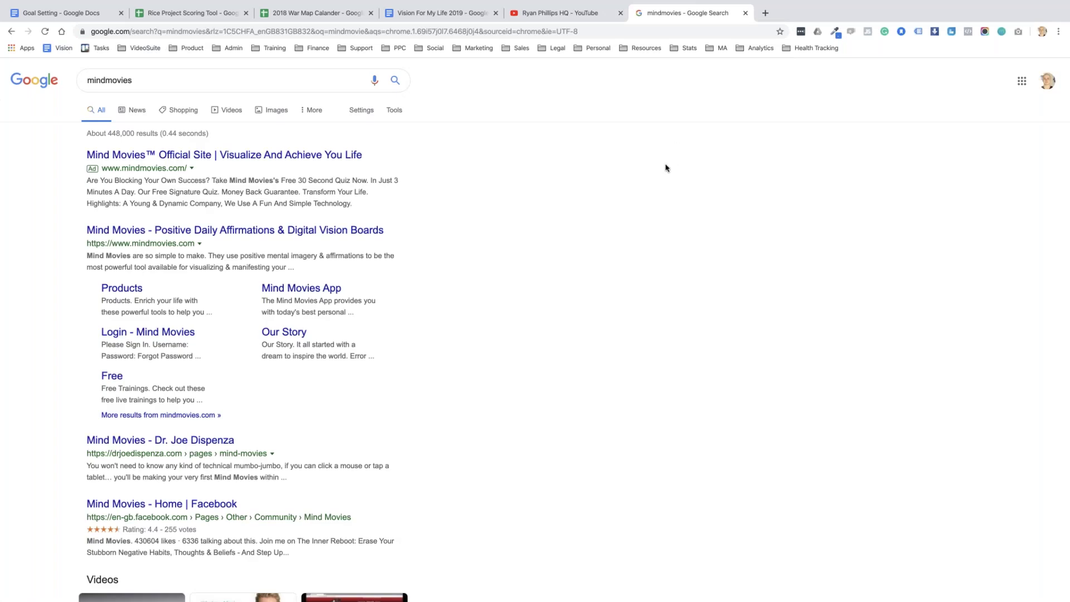
click(333, 159)
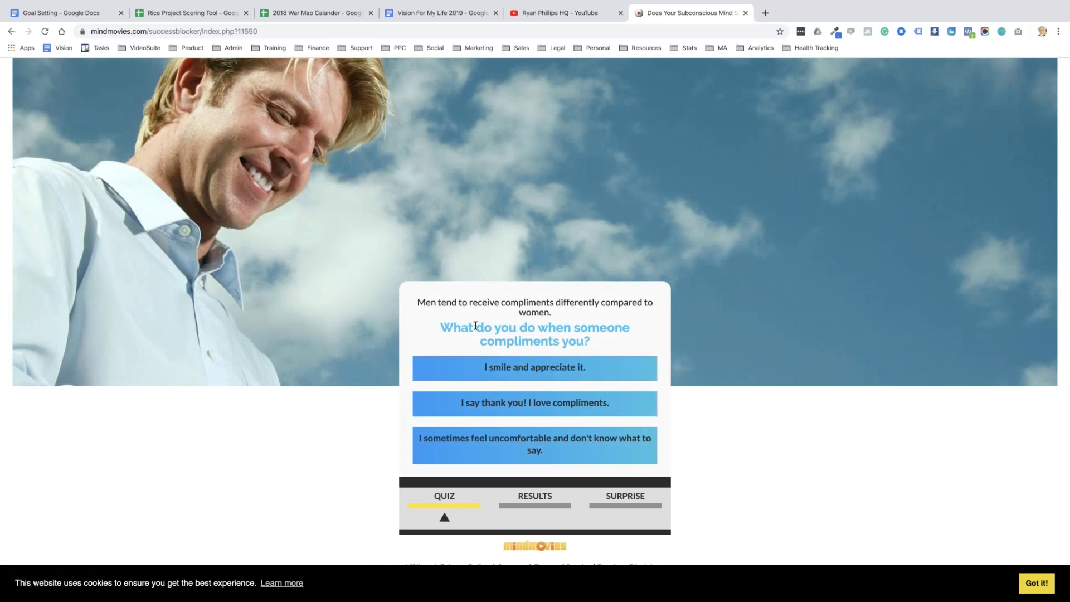
scroll(504, 473, down, 1)
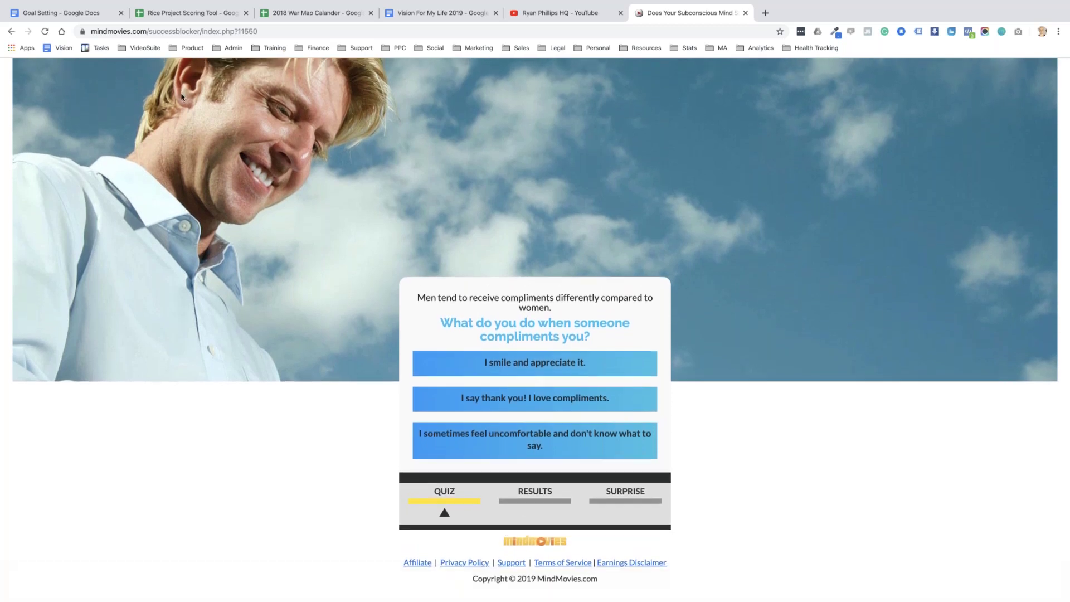
click(11, 32)
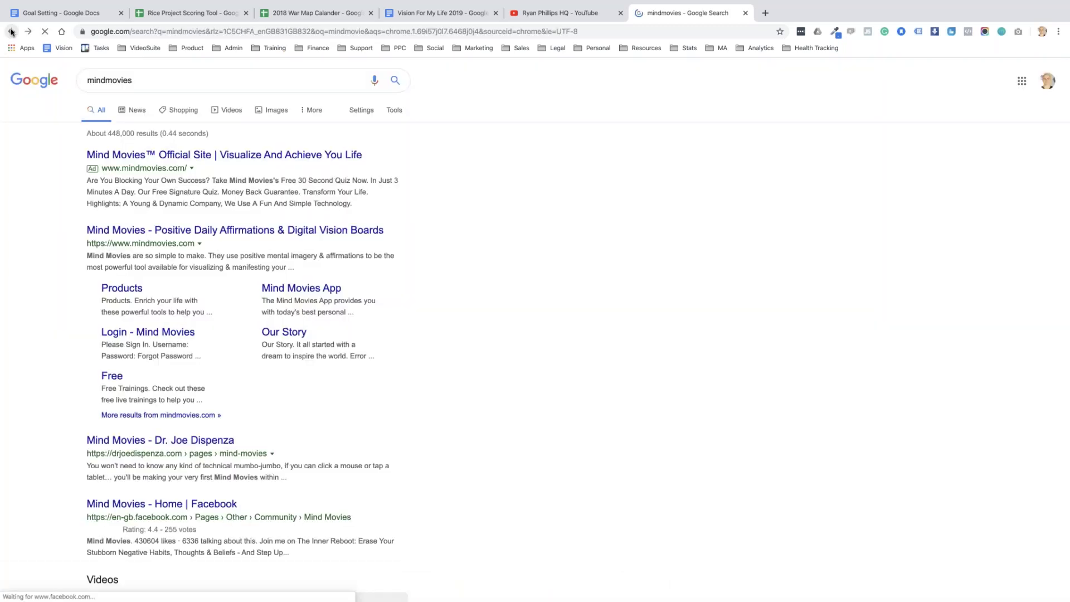
scroll(275, 490, down, 3)
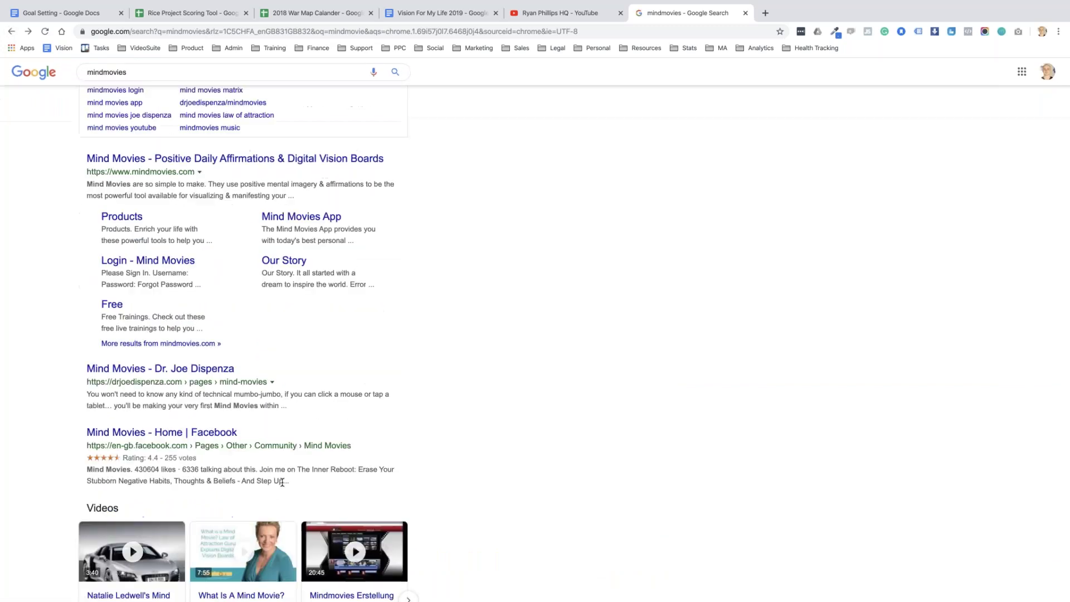
scroll(281, 483, down, 7)
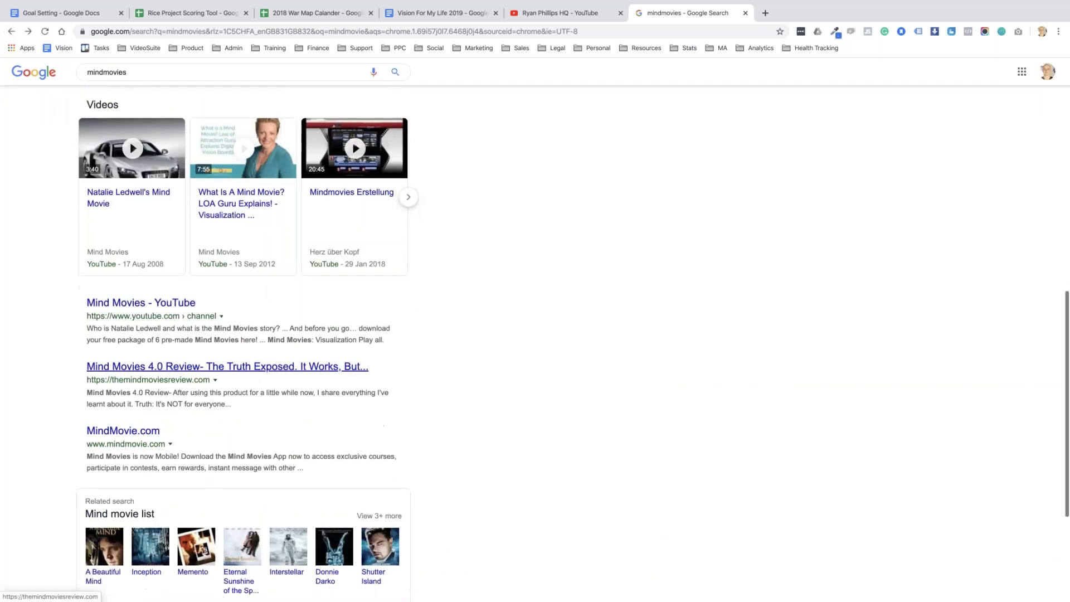
- Open MindMovie.com, browse Products, and open the Mind Movies 4.0 Creation Kit order page
click(147, 434)
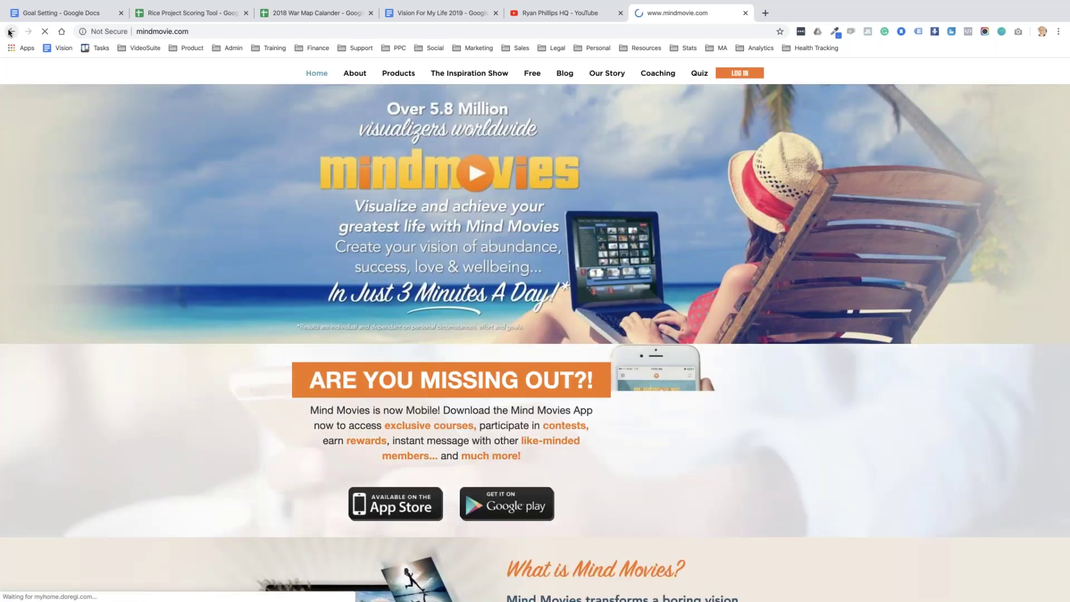
click(404, 76)
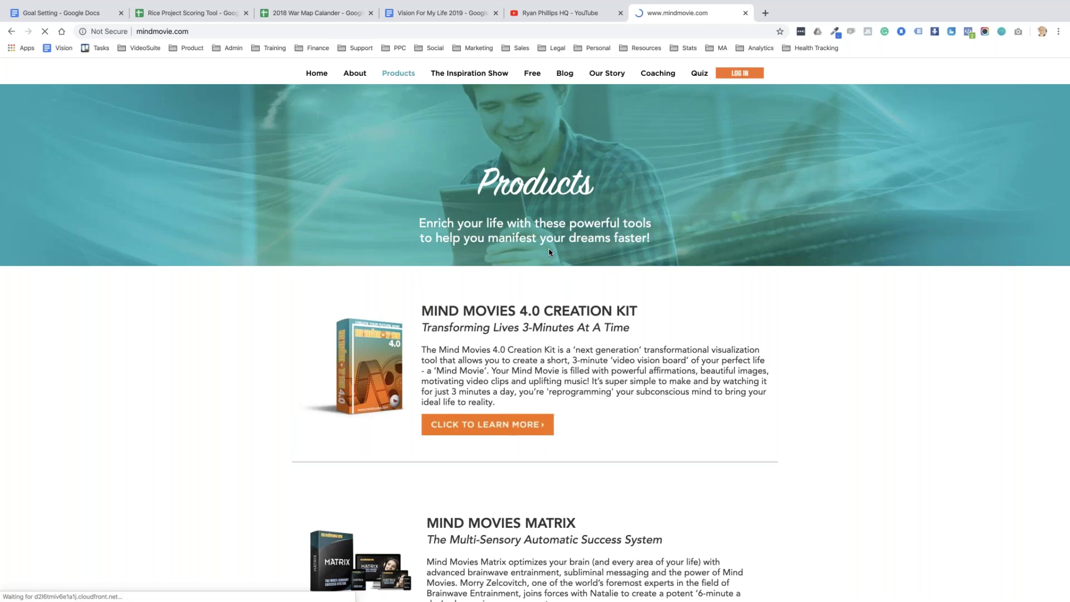
scroll(549, 253, down, 3)
scroll(385, 260, down, 1)
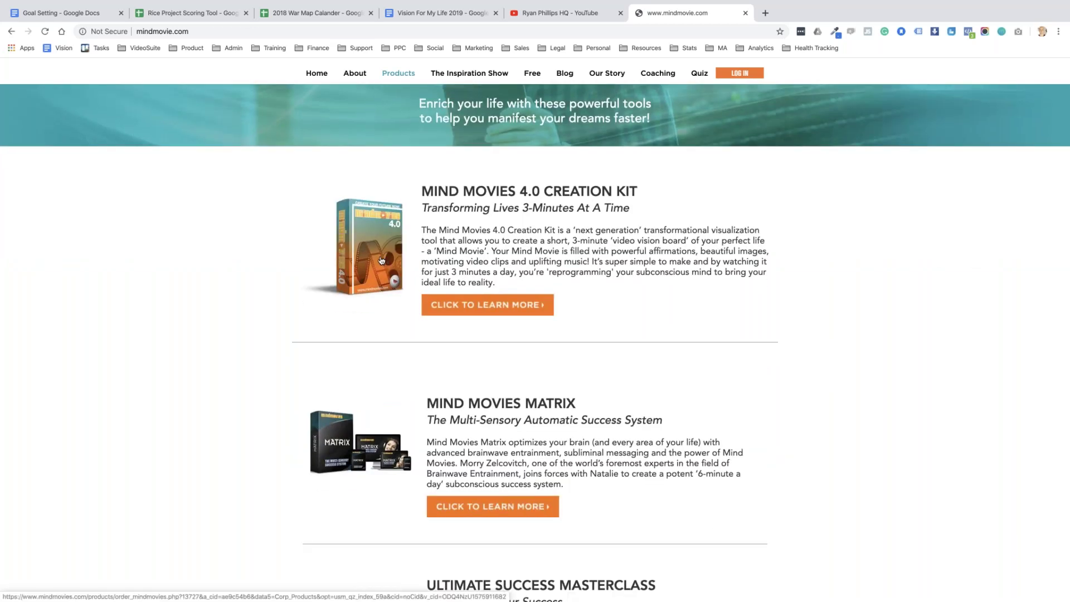
scroll(381, 261, down, 10)
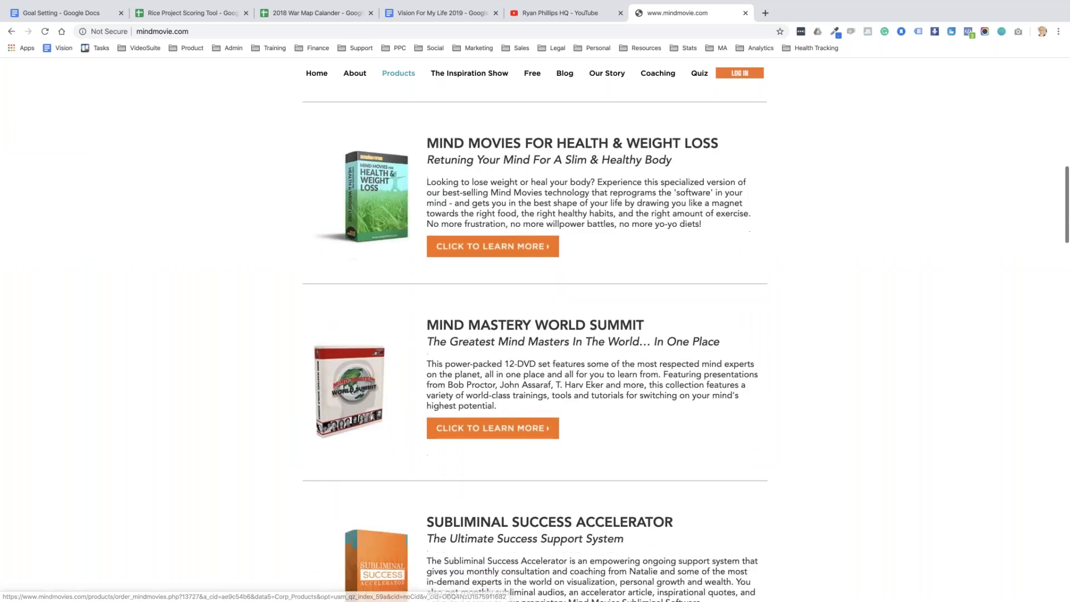
scroll(382, 259, down, 15)
scroll(521, 432, up, 20)
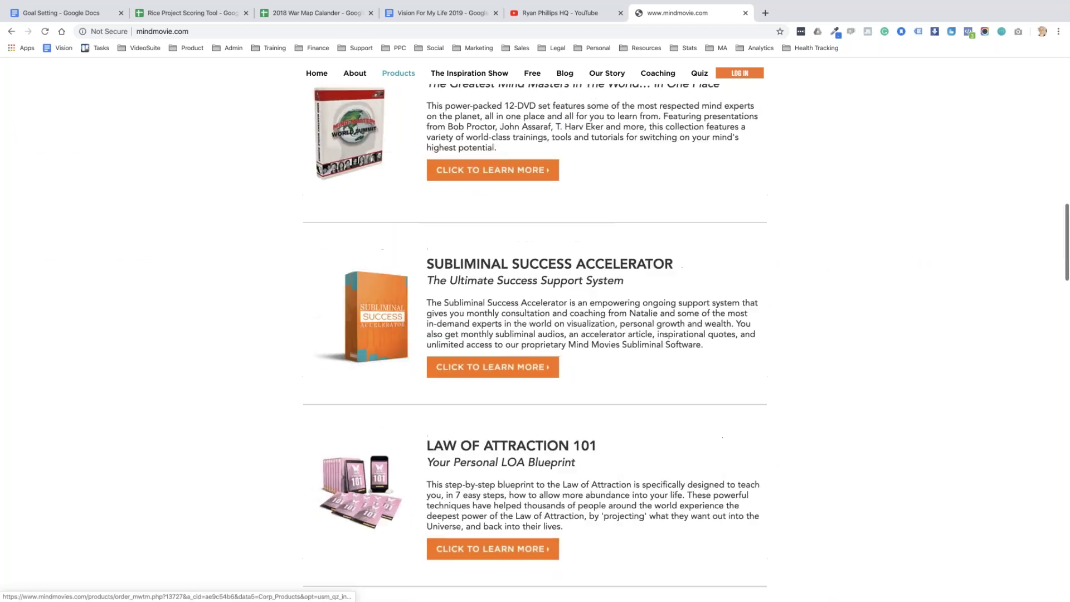
click(521, 426)
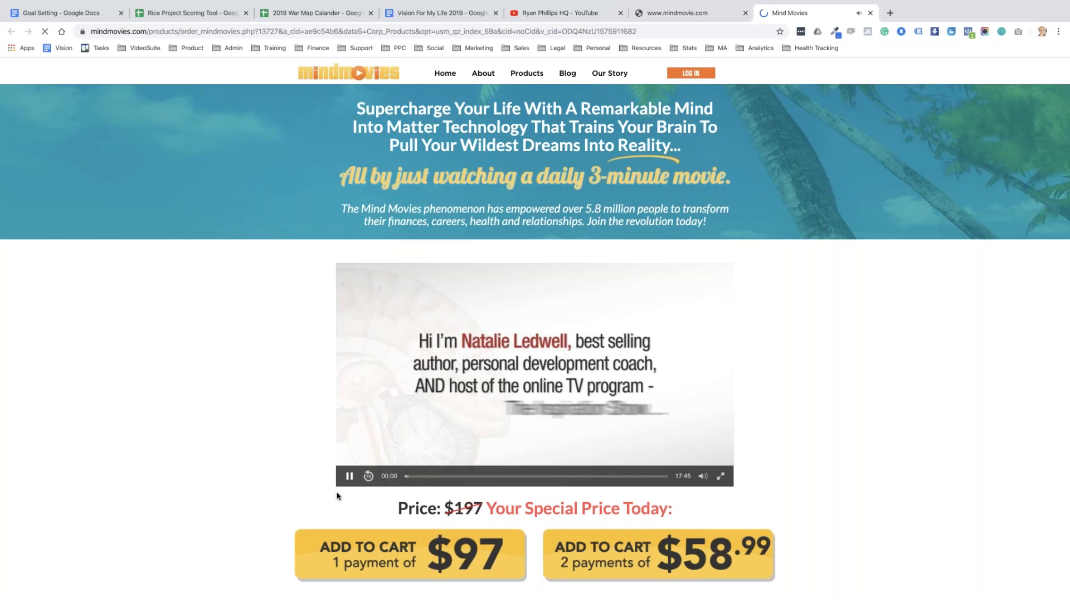
- Close the mindmovie.com products tab and go back to the YouTube channel's videos tab
click(668, 13)
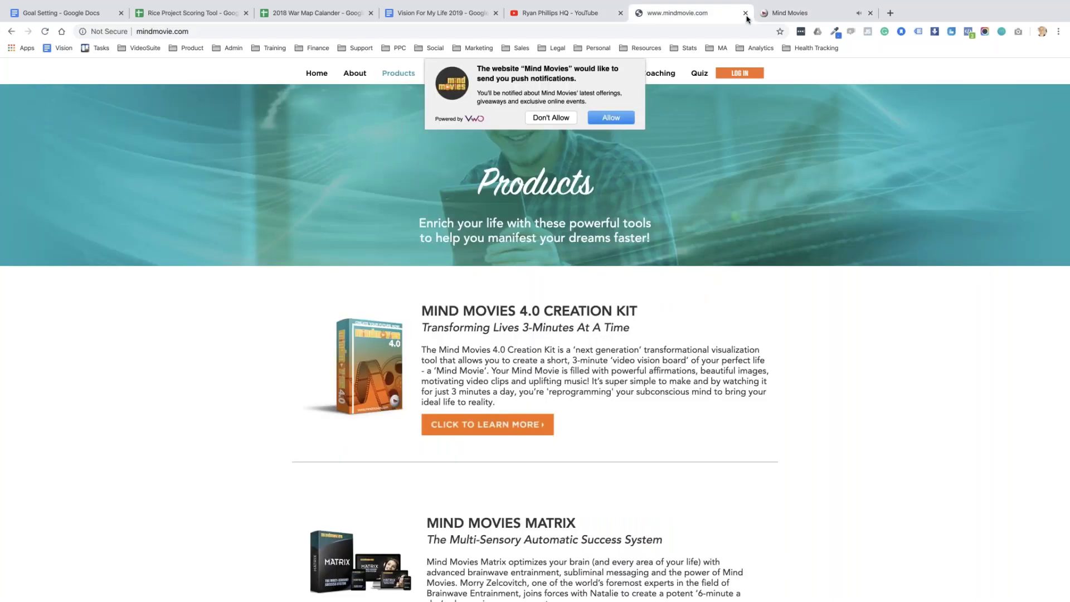
key(super+w)
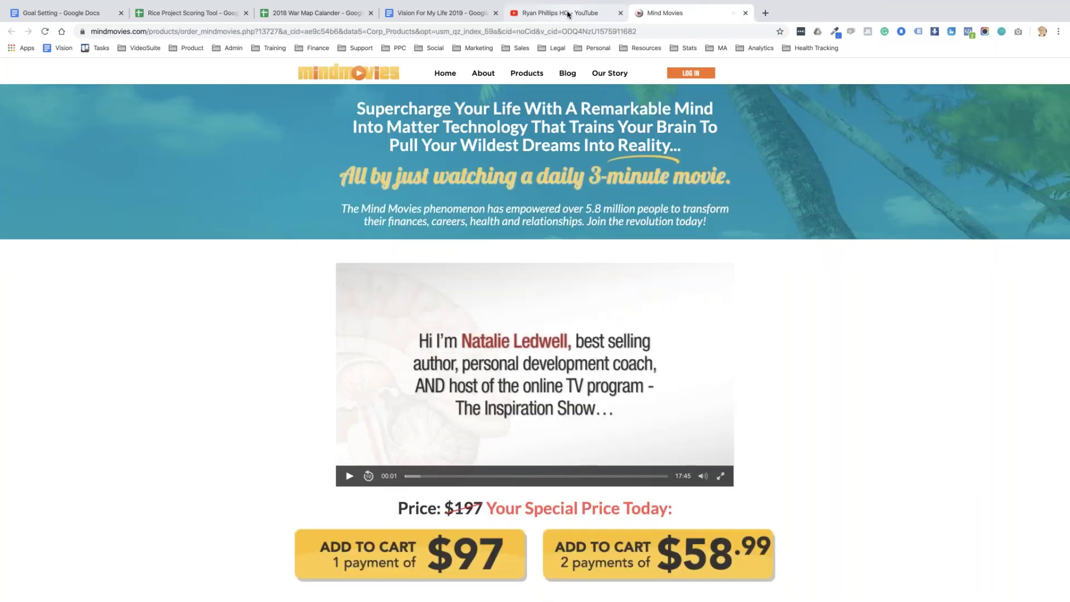
click(569, 14)
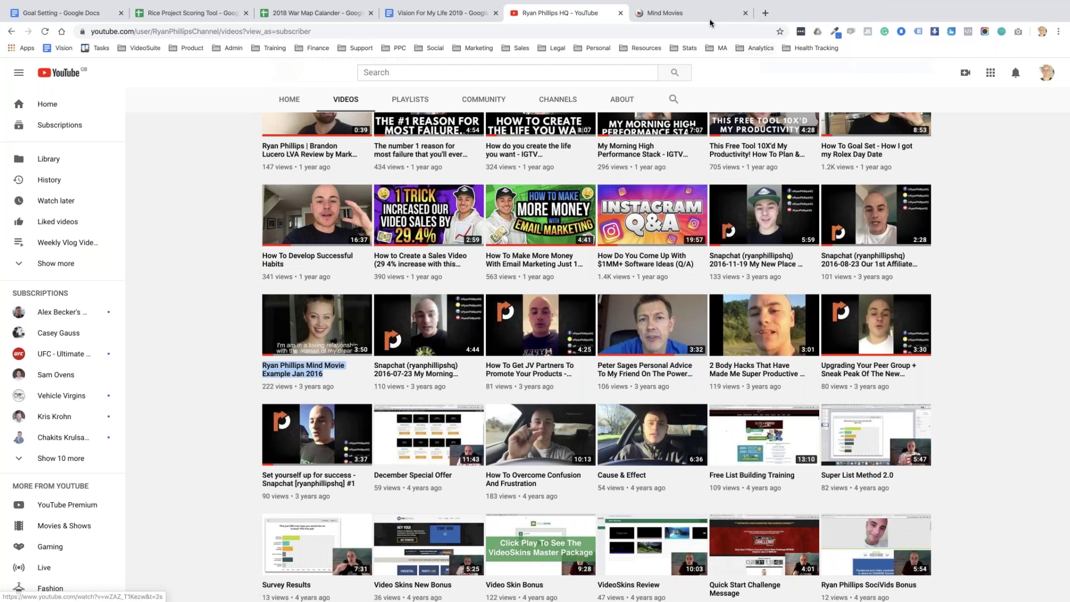
- Add the single $97 payment option to the cart, then close the checkout and Mind Movies pages
click(710, 14)
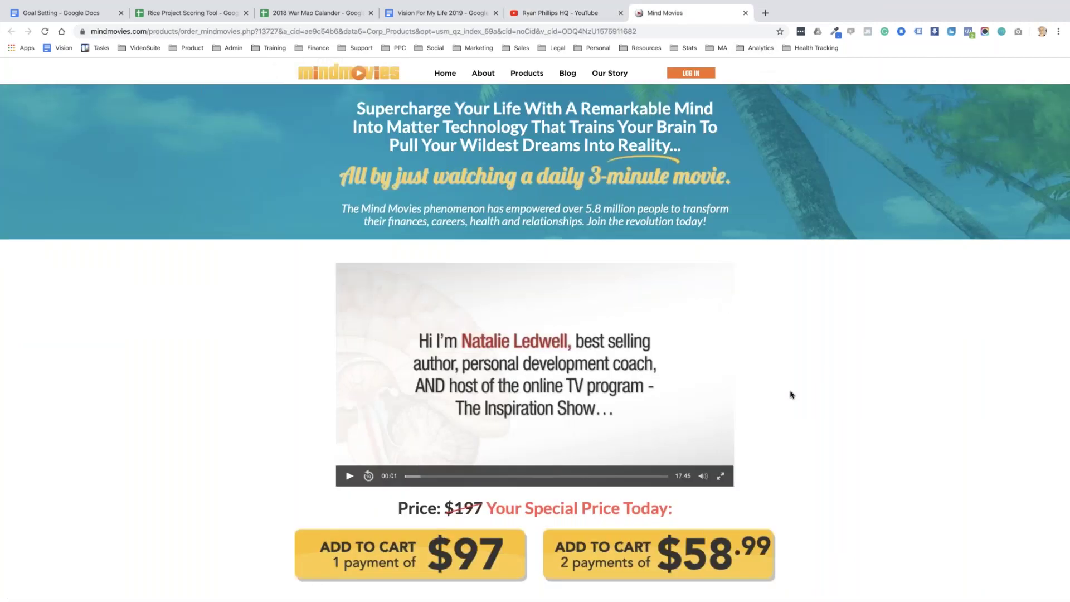
scroll(813, 398, down, 5)
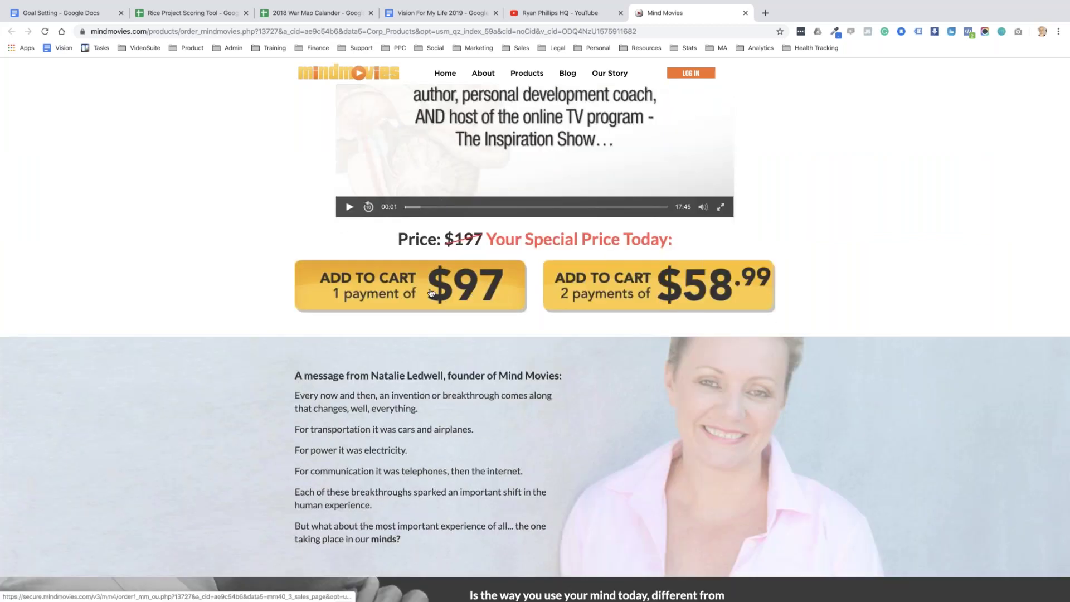
click(430, 292)
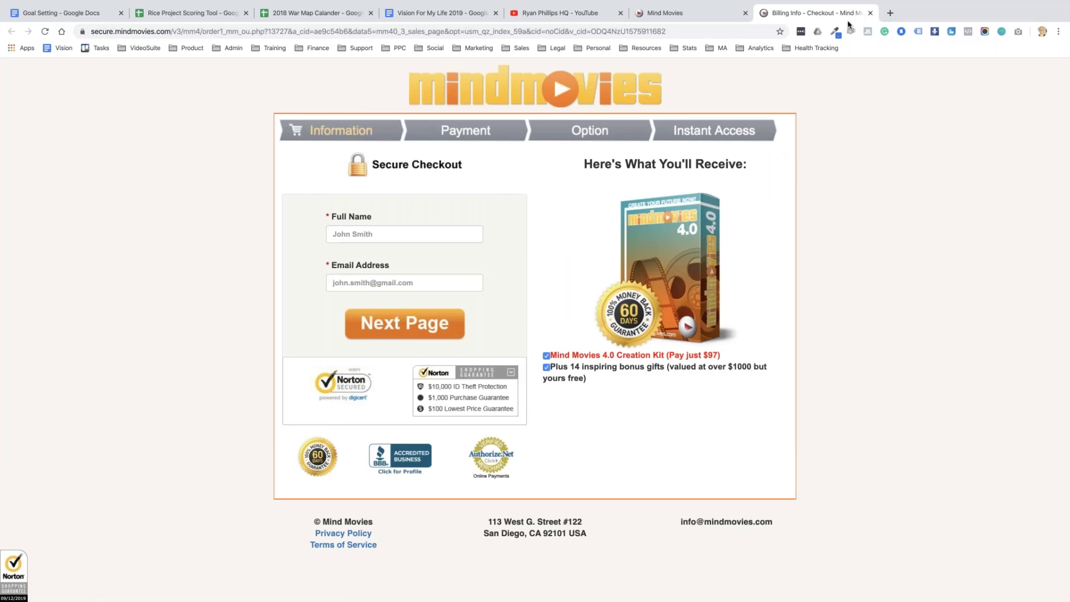
click(870, 12)
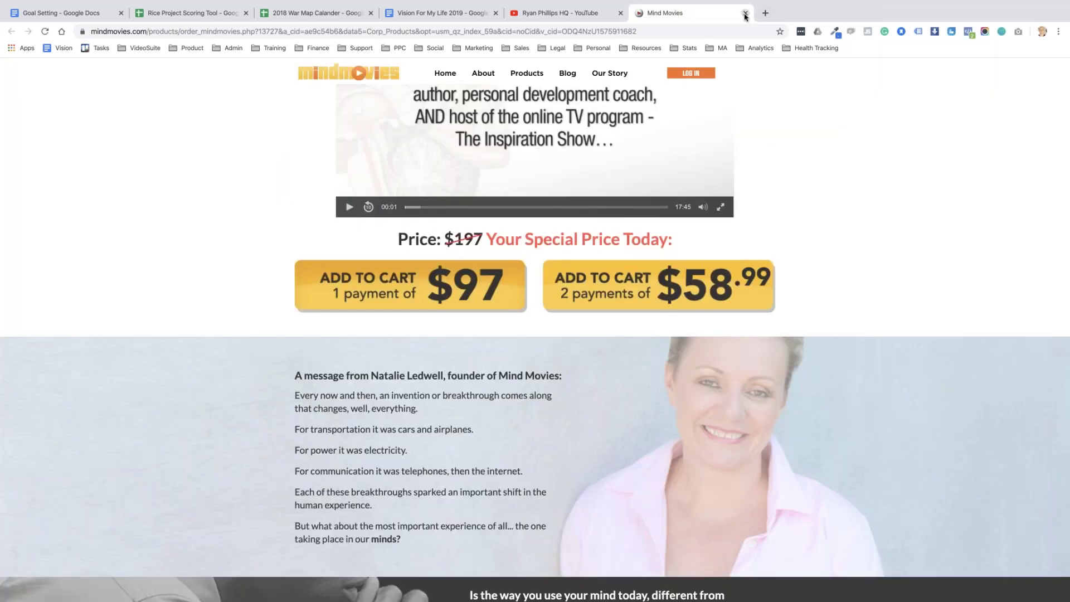
click(745, 13)
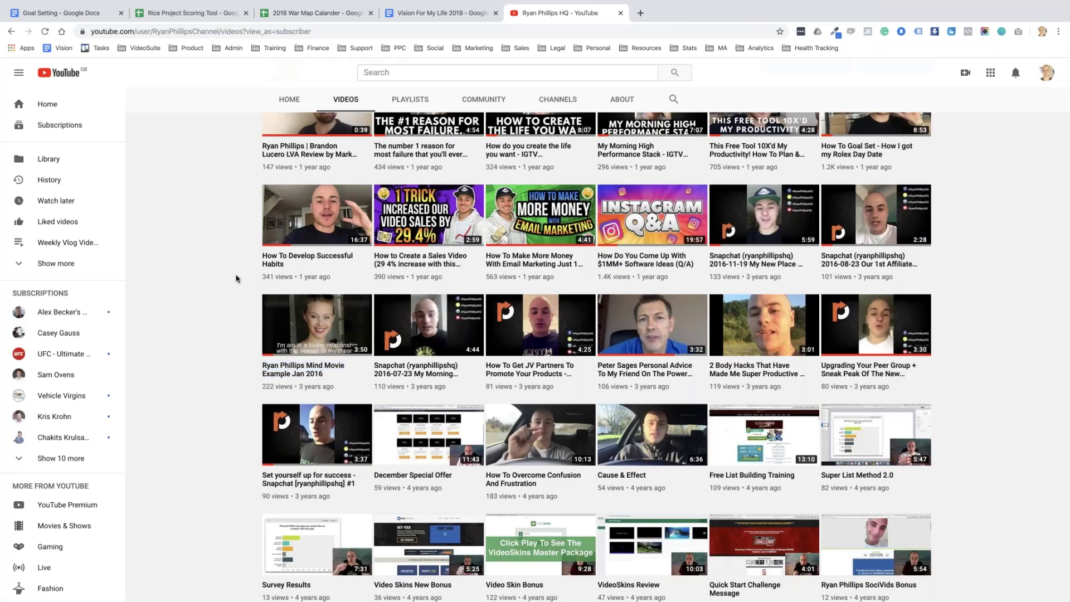
- Bring up Vision For My Life 2019 with the caret at its title, and close the YouTube tab
click(429, 13)
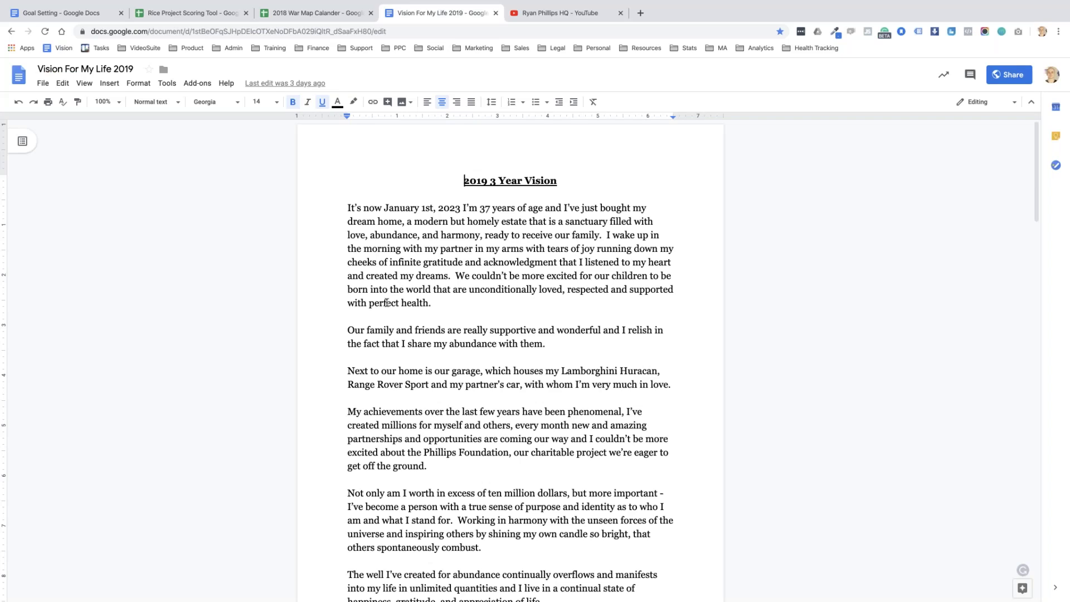
key(Down)
click(721, 223)
key(ctrl+Home)
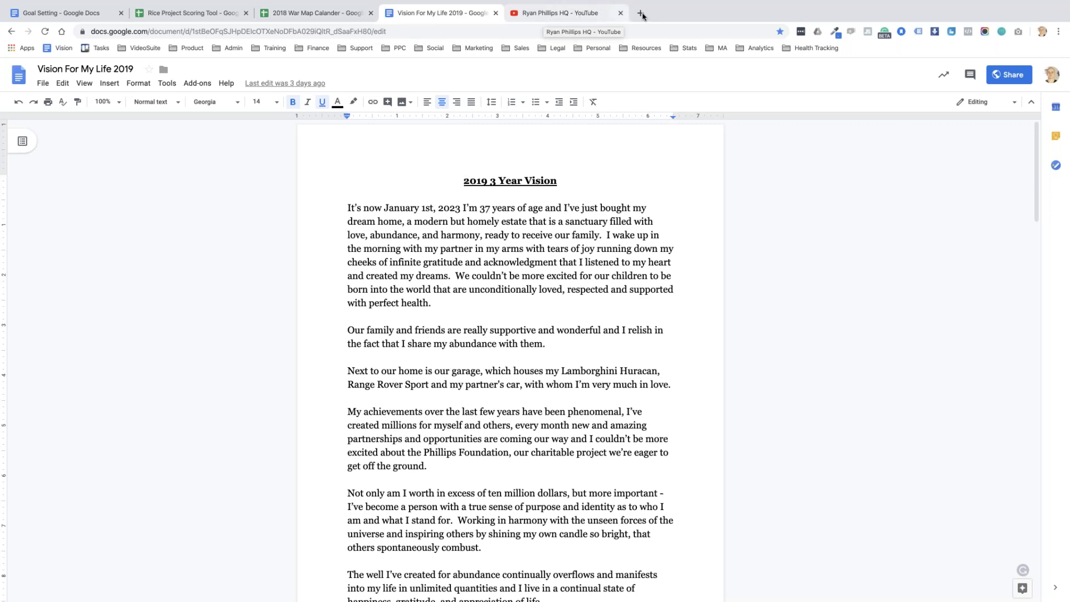
click(620, 13)
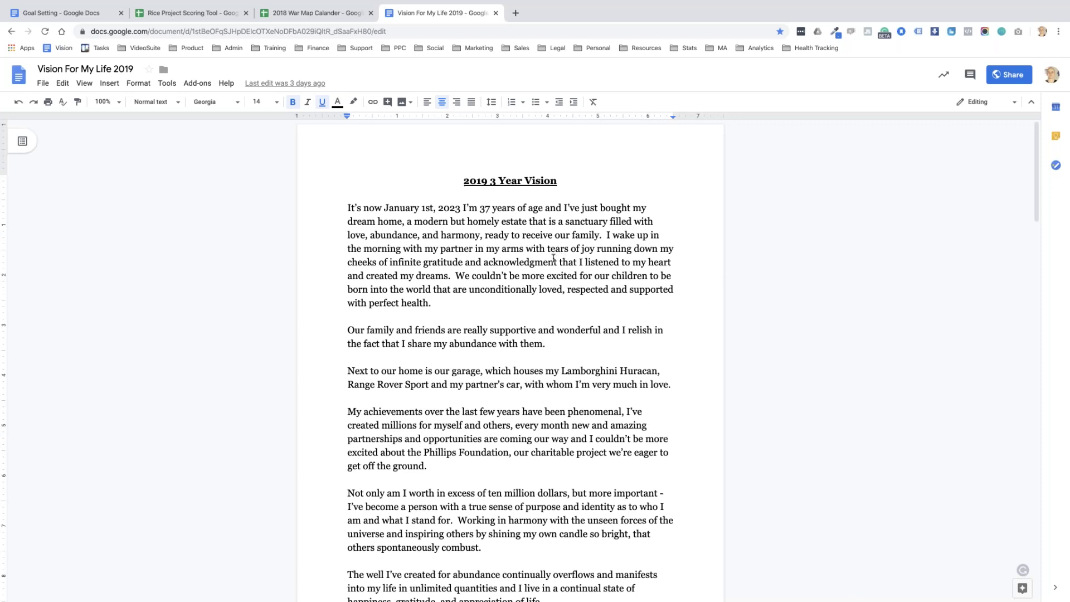
drag(348, 207, 544, 301)
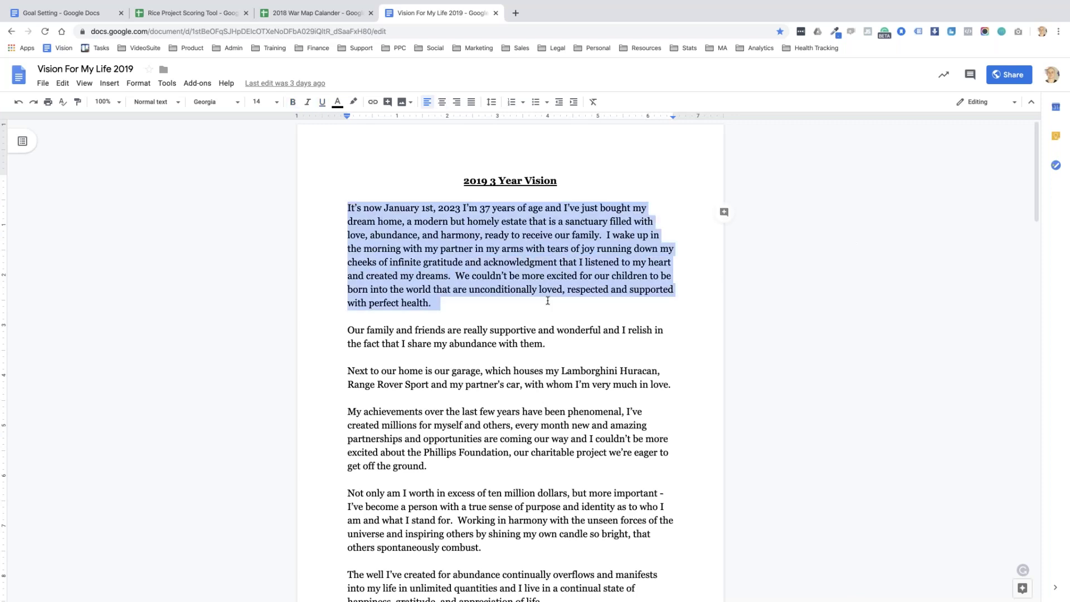
scroll(543, 301, down, 7)
scroll(550, 299, down, 5)
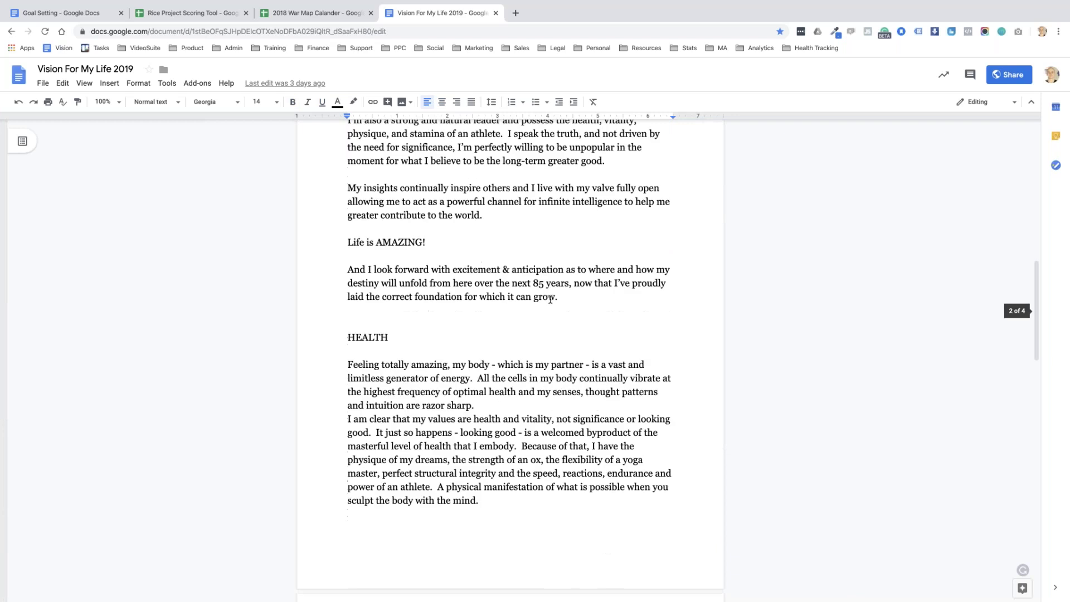
scroll(550, 299, up, 7)
scroll(550, 299, up, 9)
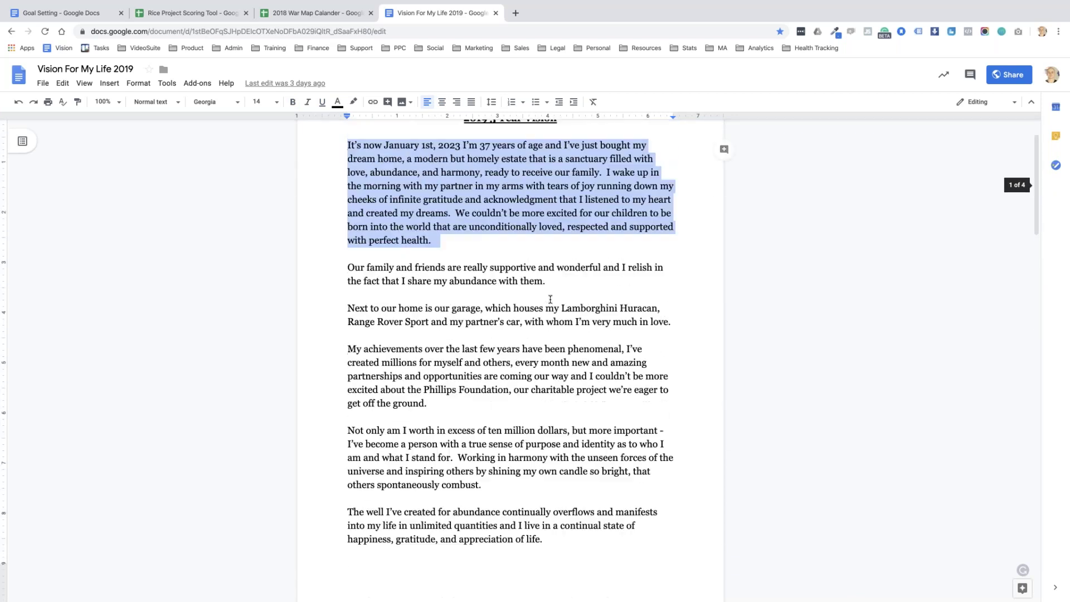
click(550, 299)
scroll(550, 296, down, 6)
scroll(550, 296, down, 8)
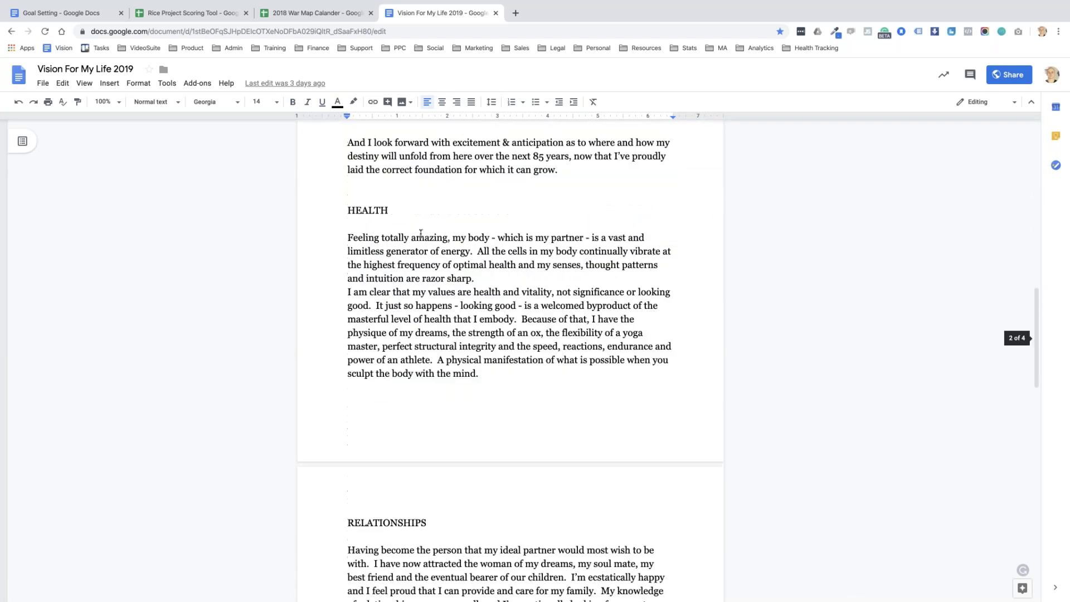
double_click(349, 207)
click(349, 235)
drag(349, 235, 503, 365)
scroll(506, 369, down, 2)
scroll(505, 368, down, 2)
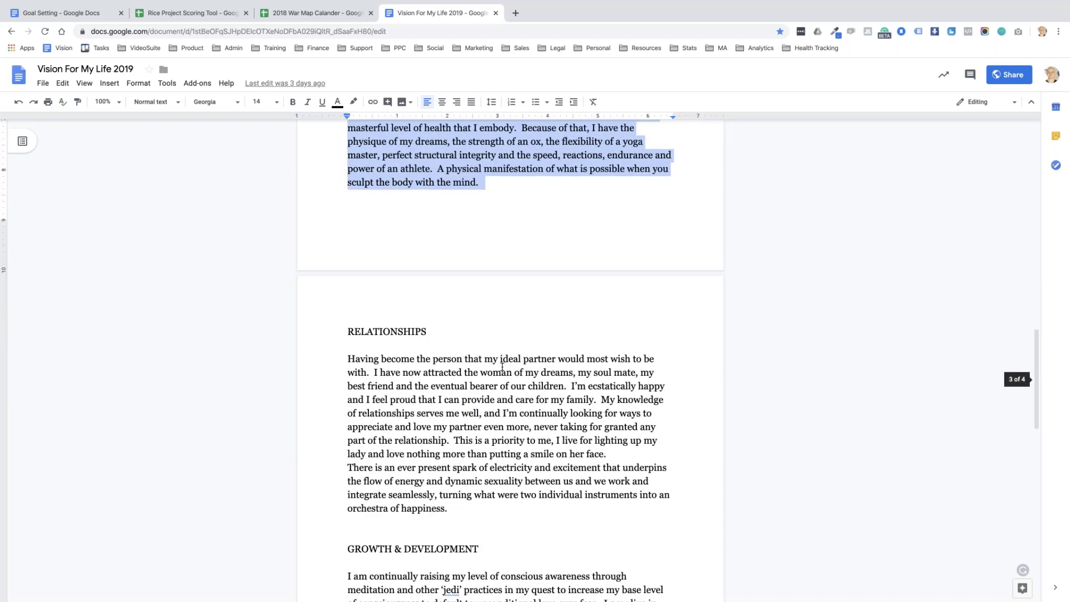
double_click(390, 312)
scroll(405, 353, down, 5)
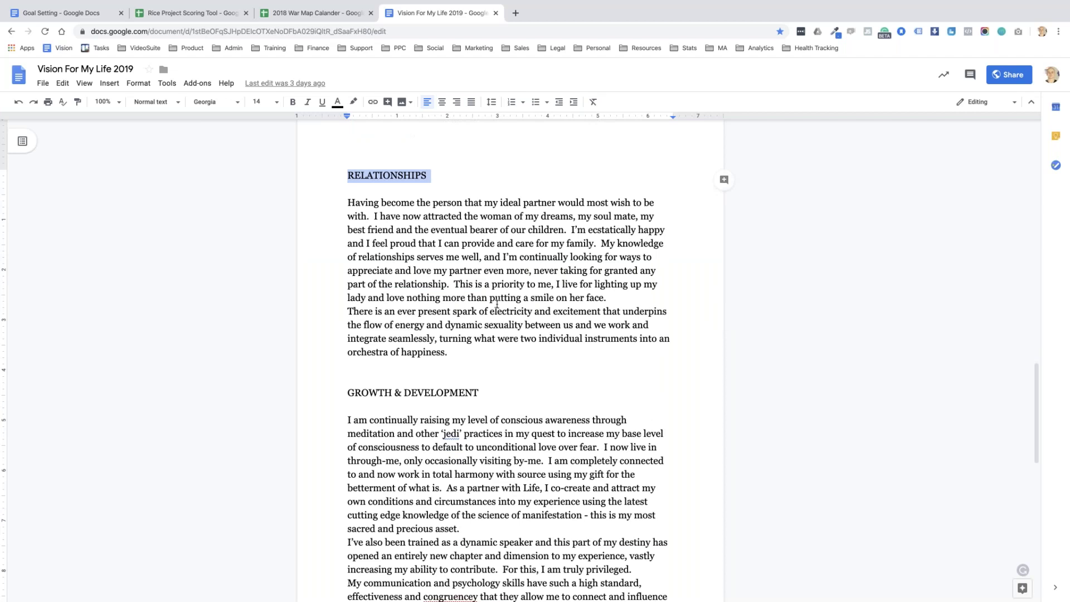
scroll(497, 303, down, 1)
triple_click(412, 206)
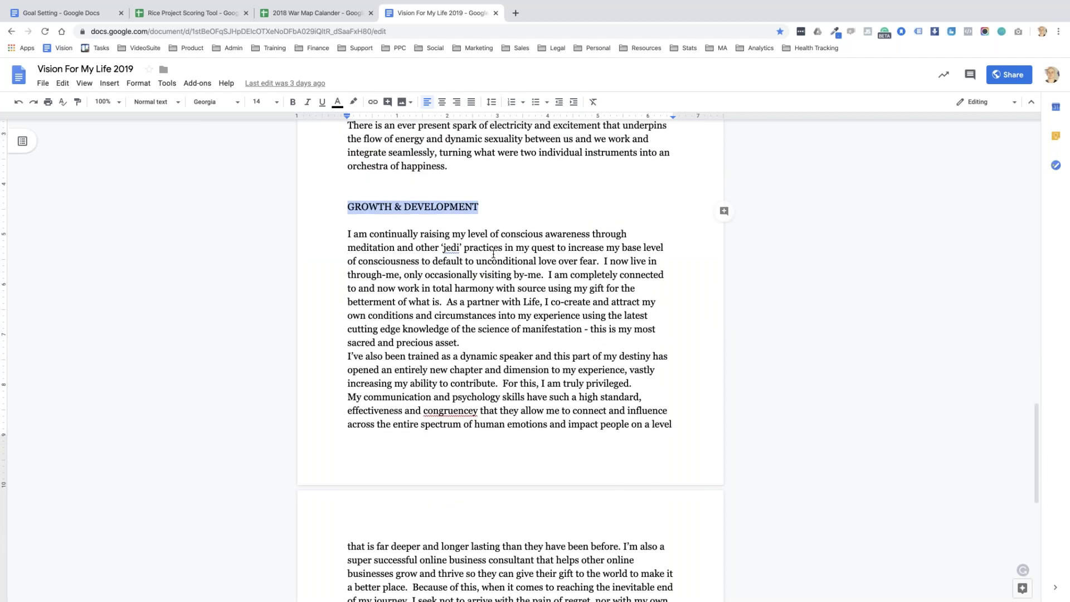
scroll(493, 254, down, 4)
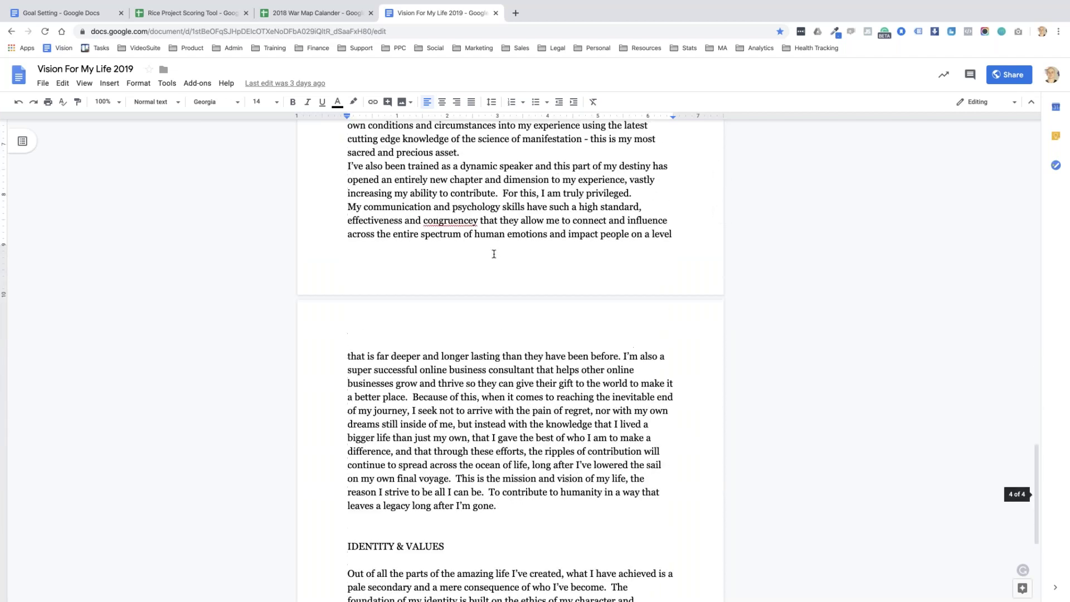
scroll(493, 253, up, 2)
scroll(493, 254, up, 2)
scroll(518, 252, down, 3)
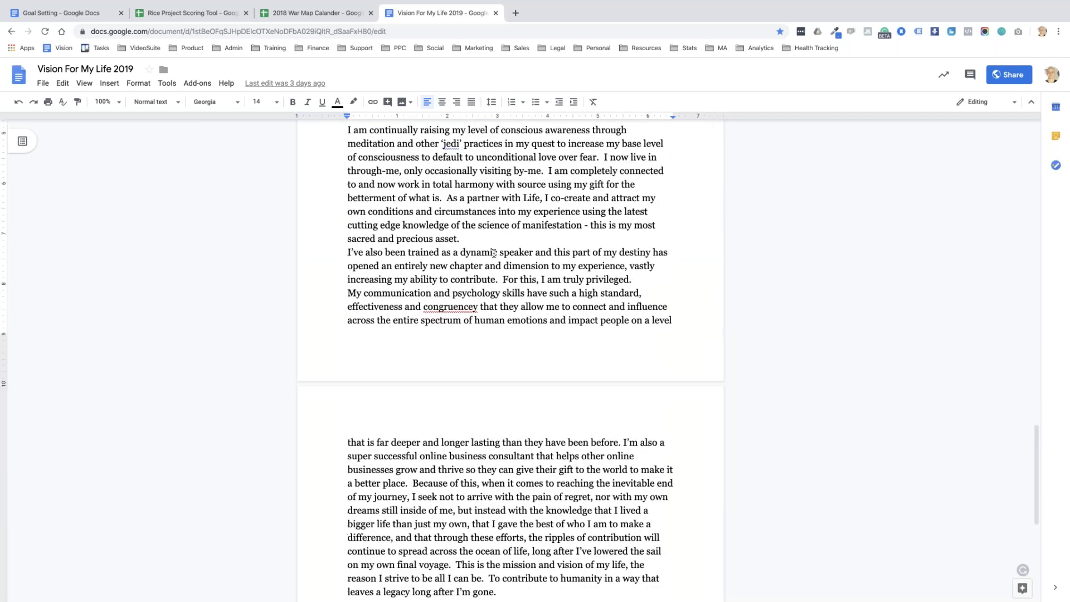
scroll(463, 255, up, 10)
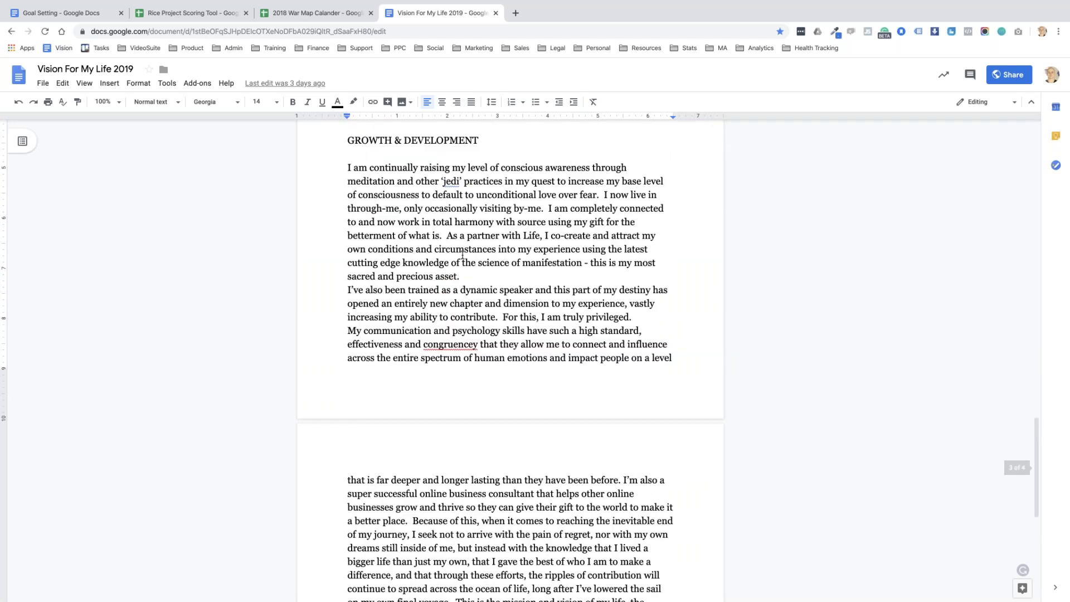
scroll(462, 256, up, 1)
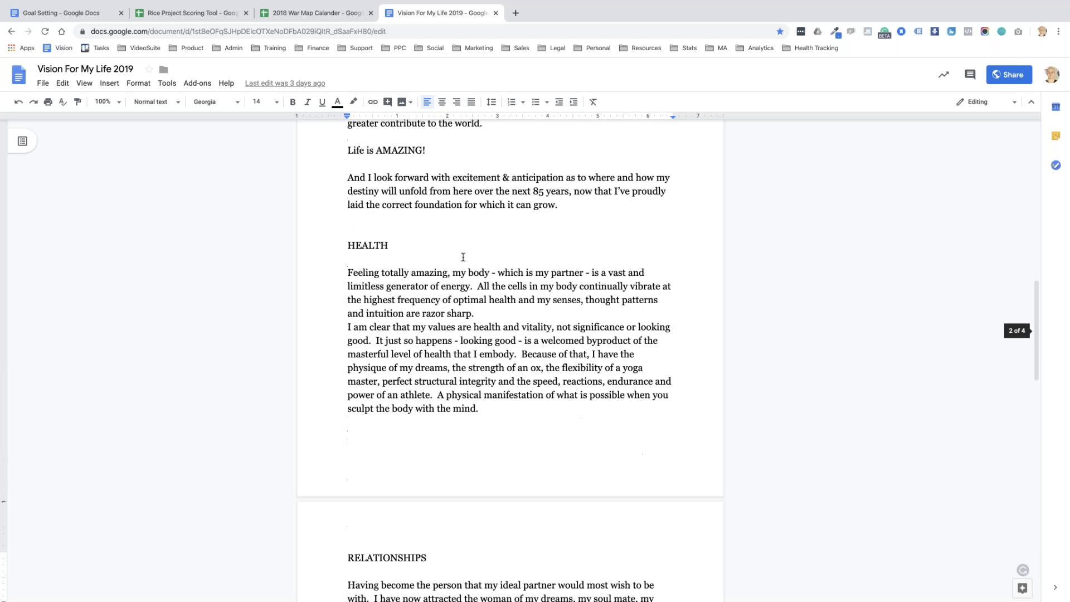
scroll(446, 273, down, 5)
scroll(424, 299, down, 3)
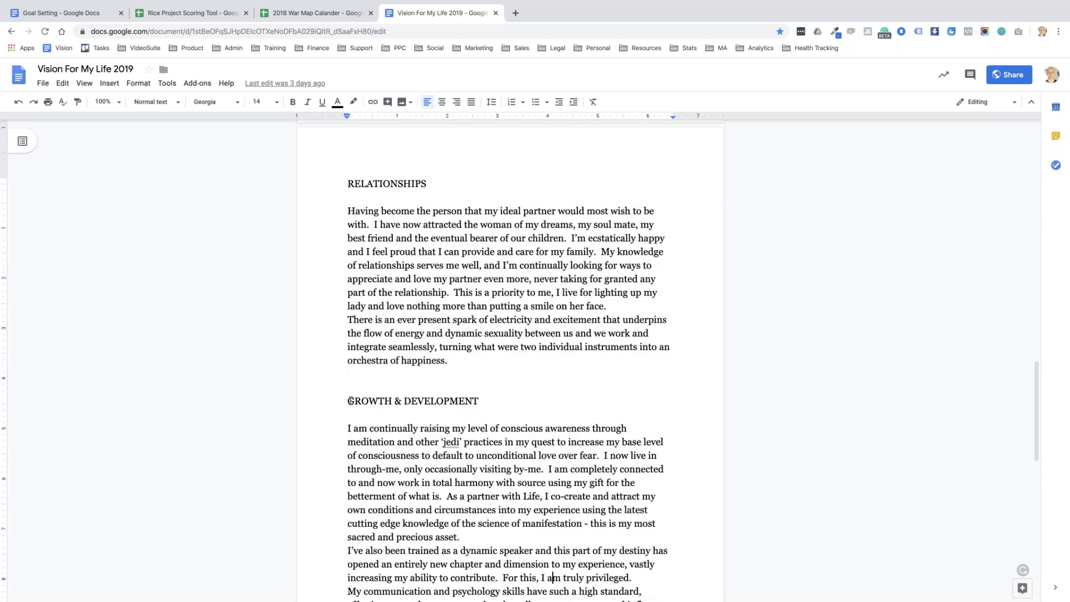
scroll(485, 400, down, 7)
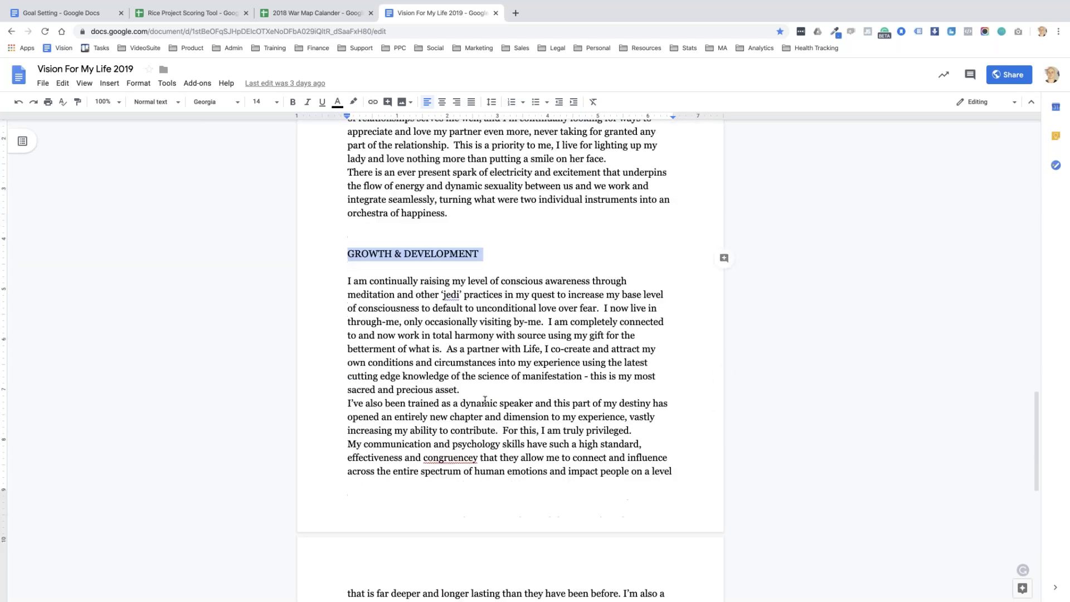
click(490, 318)
scroll(490, 319, down, 15)
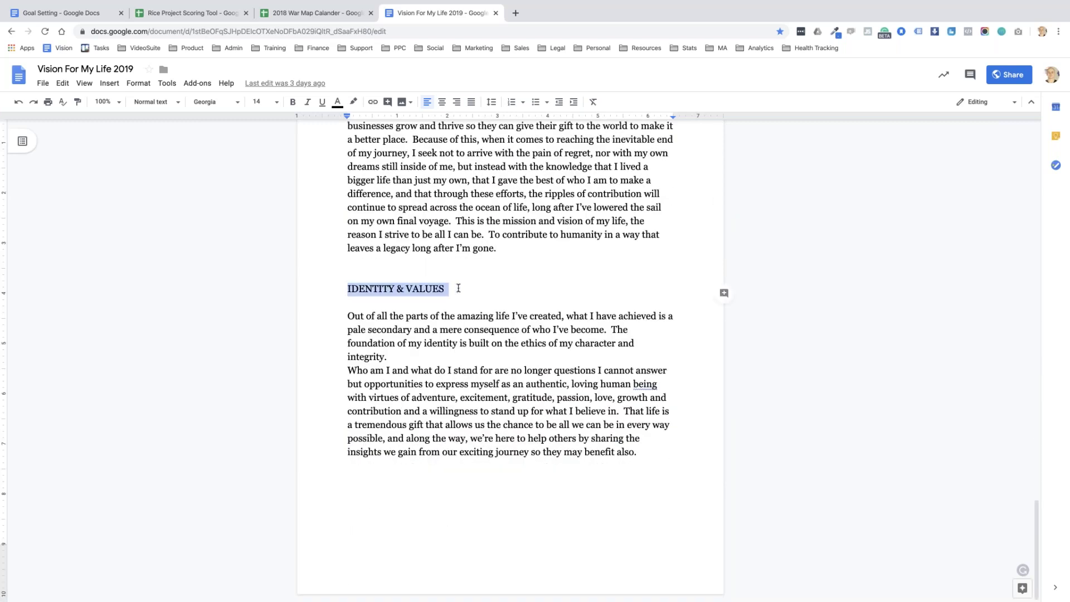
click(458, 288)
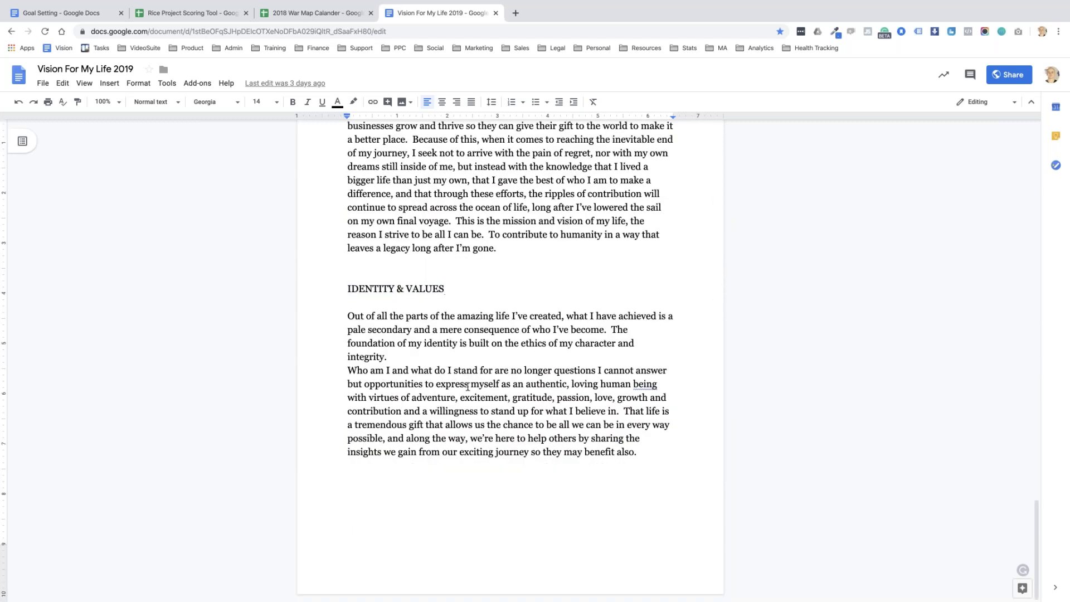
scroll(467, 385, up, 15)
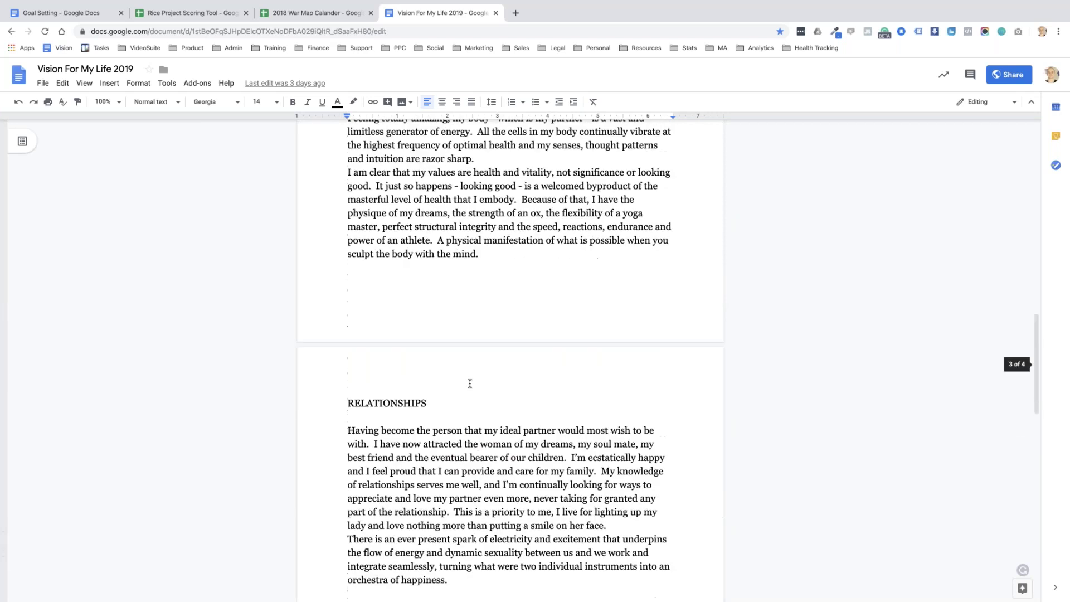
scroll(470, 383, up, 10)
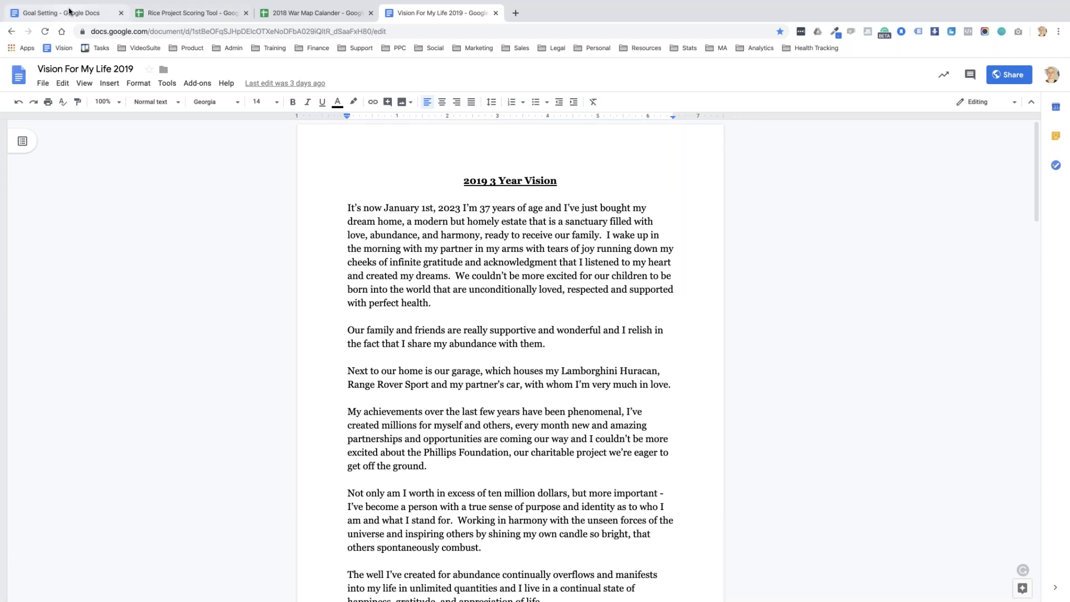
click(76, 14)
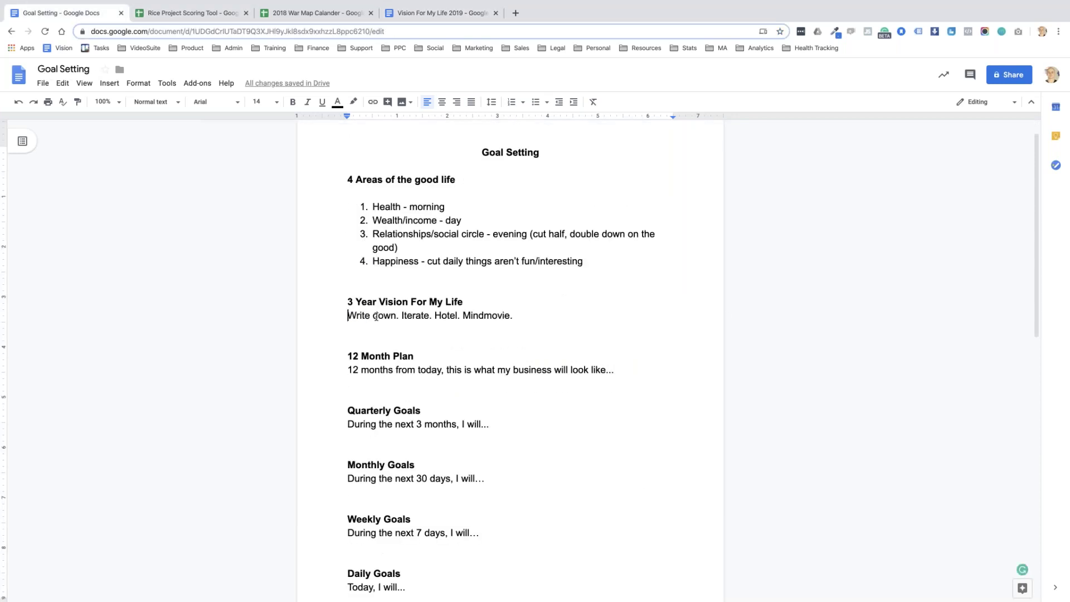
drag(348, 315, 396, 317)
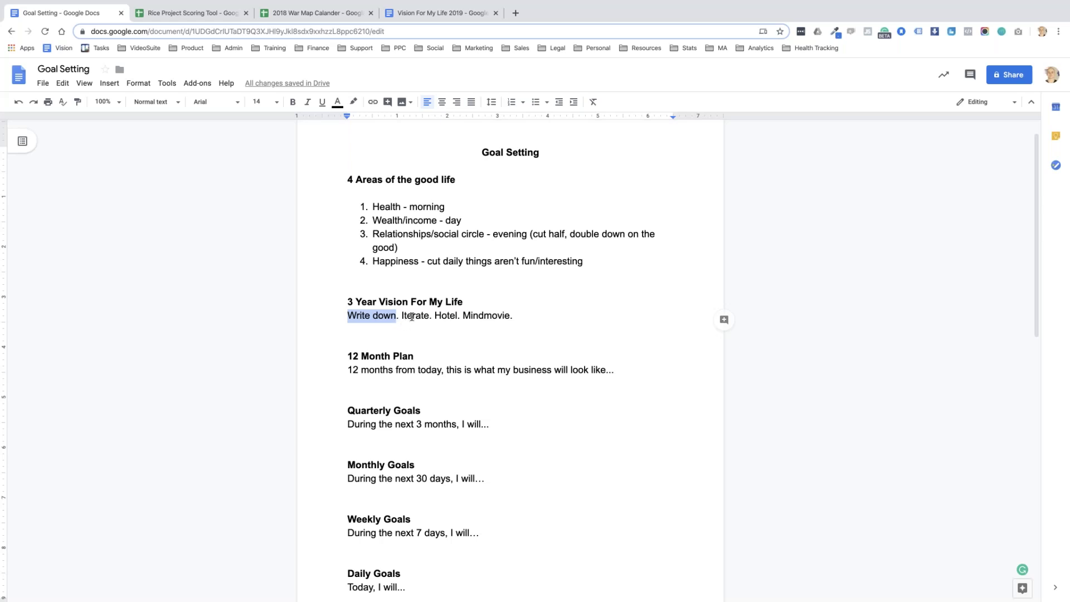
click(404, 315)
drag(397, 316, 432, 316)
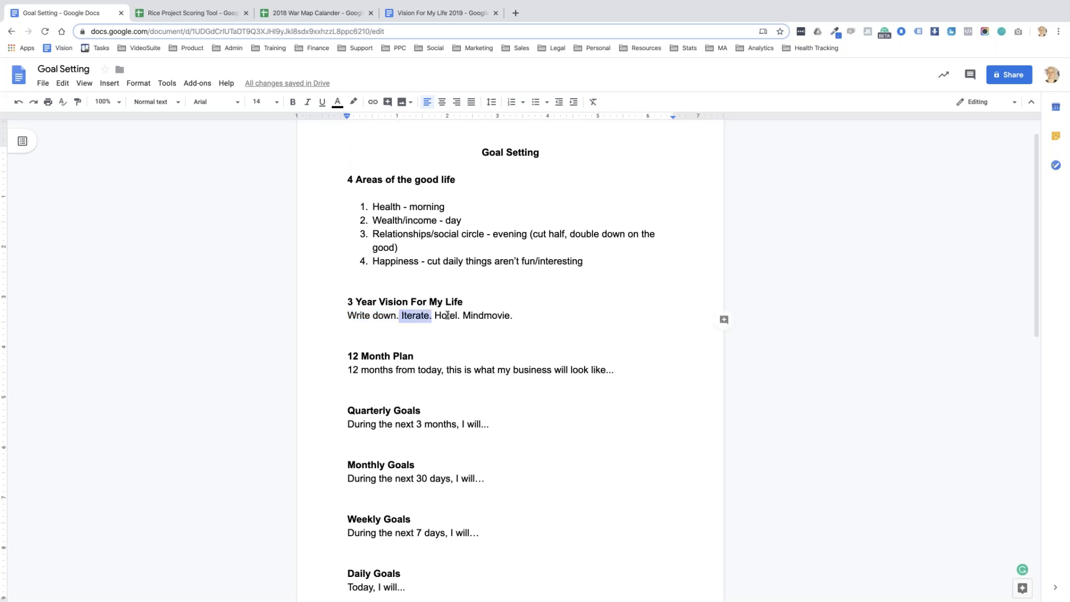
click(436, 315)
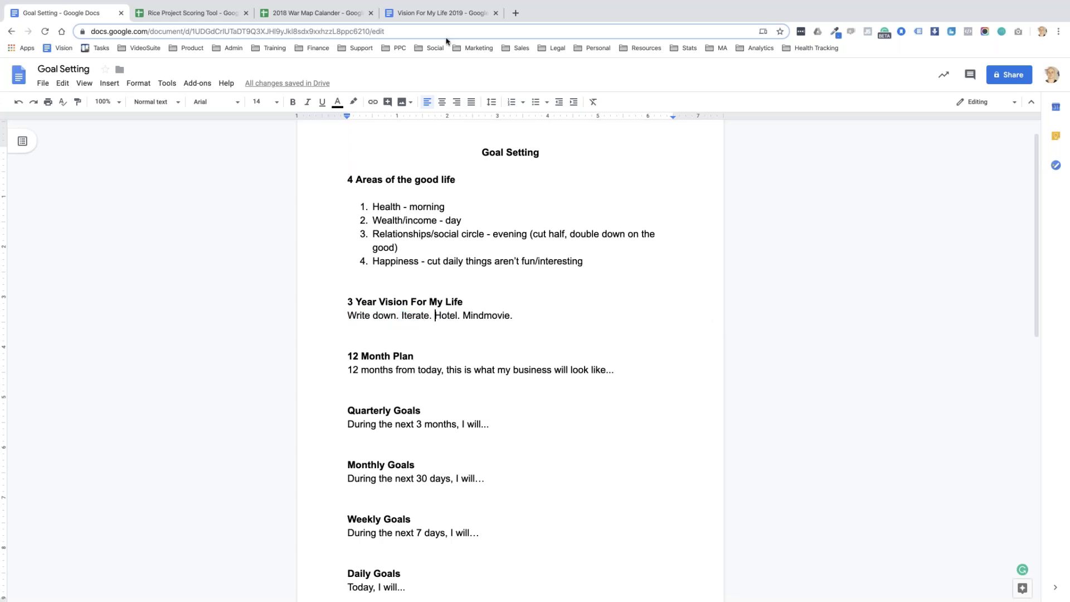
click(444, 12)
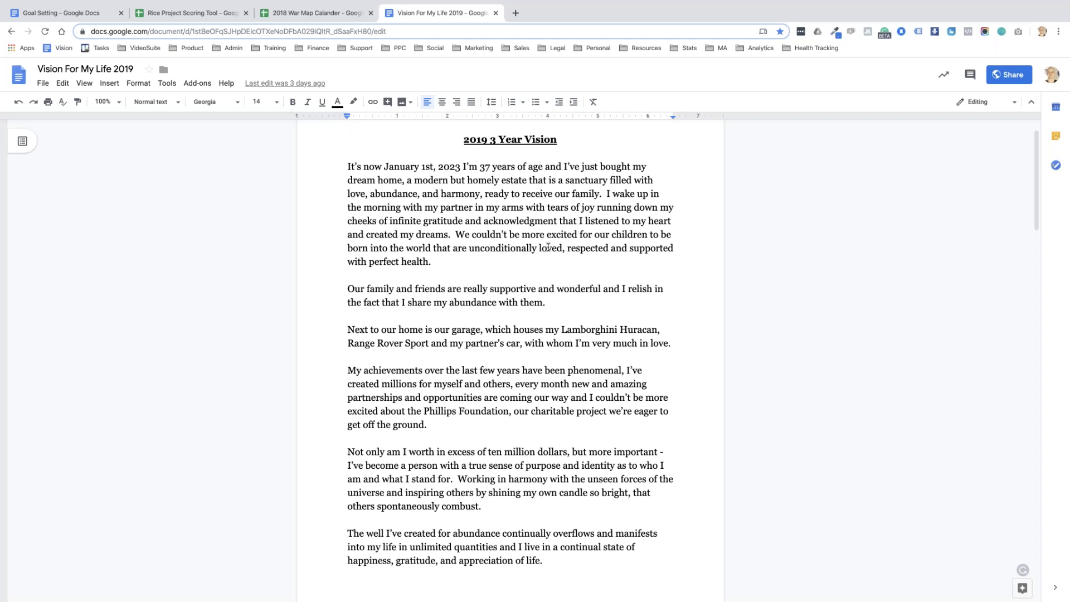
scroll(455, 238, down, 3)
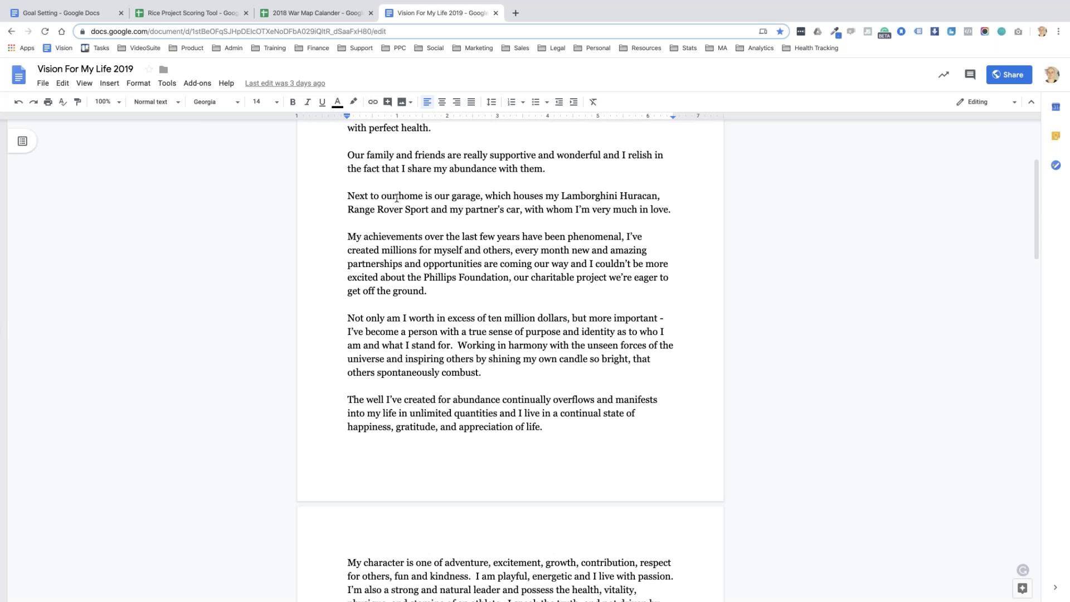
scroll(438, 227, down, 2)
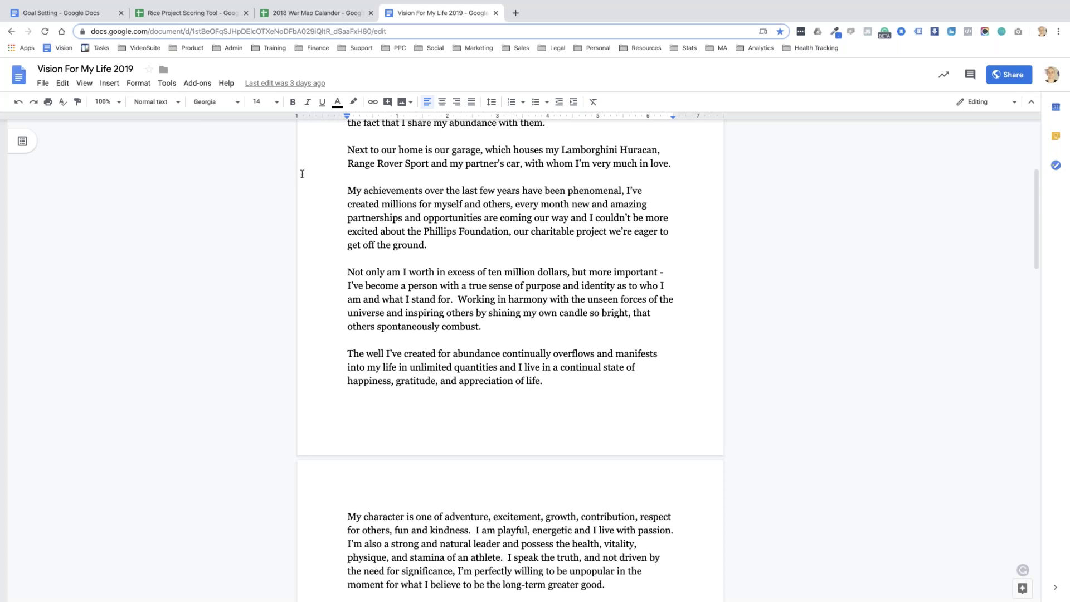
scroll(302, 174, down, 2)
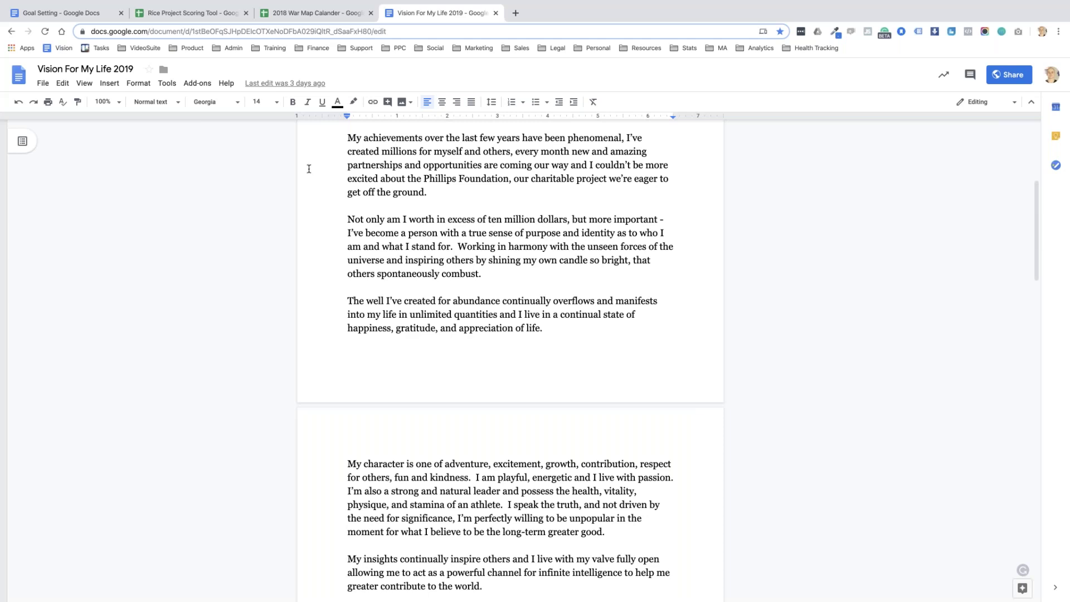
scroll(308, 168, down, 3)
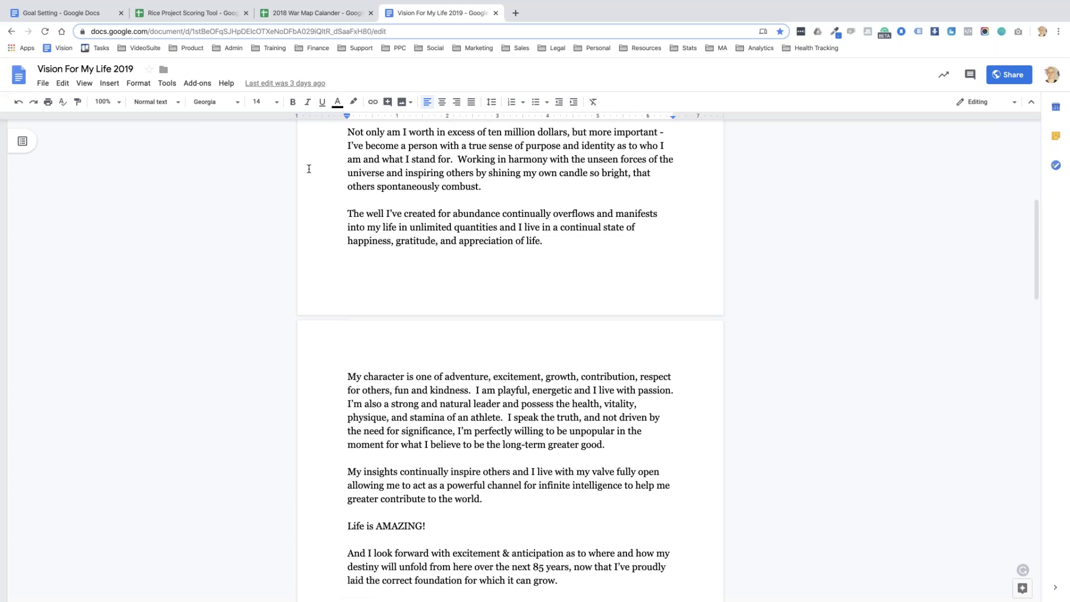
scroll(309, 169, down, 1)
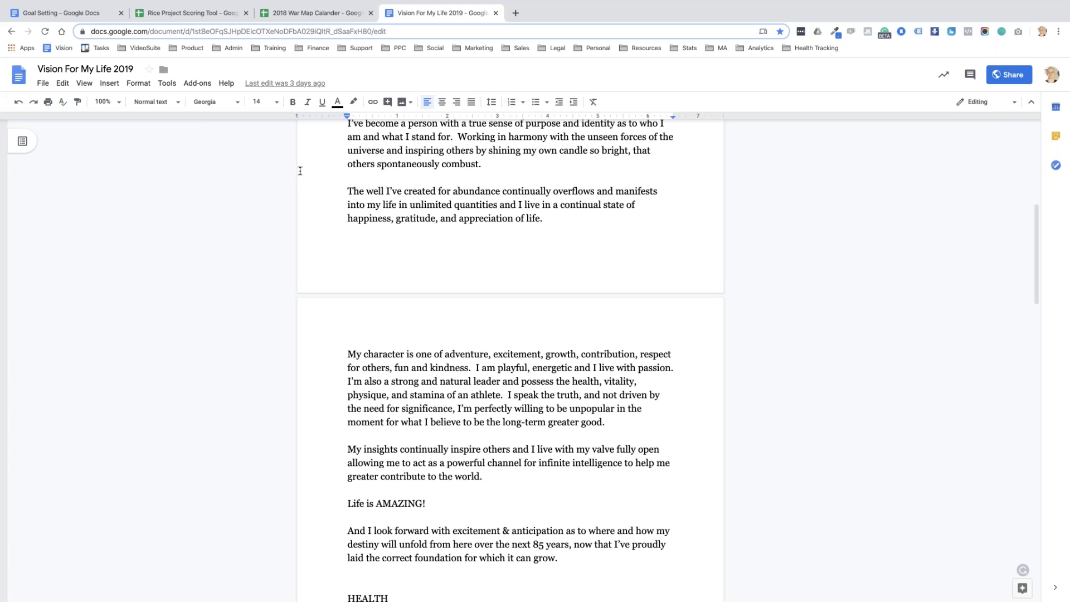
scroll(298, 168, down, 2)
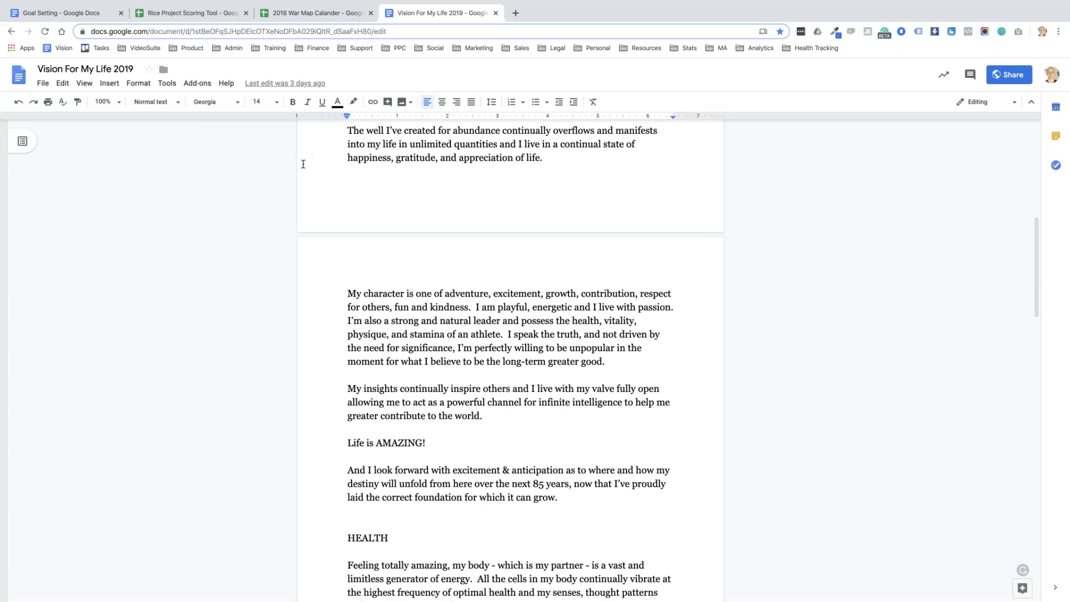
scroll(303, 164, down, 5)
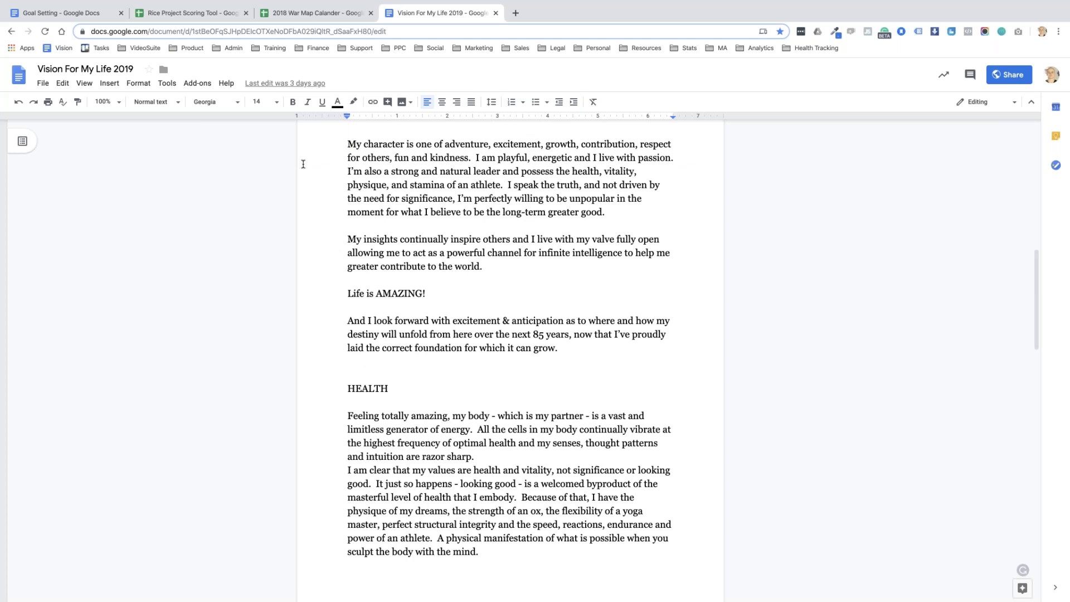
scroll(303, 164, down, 2)
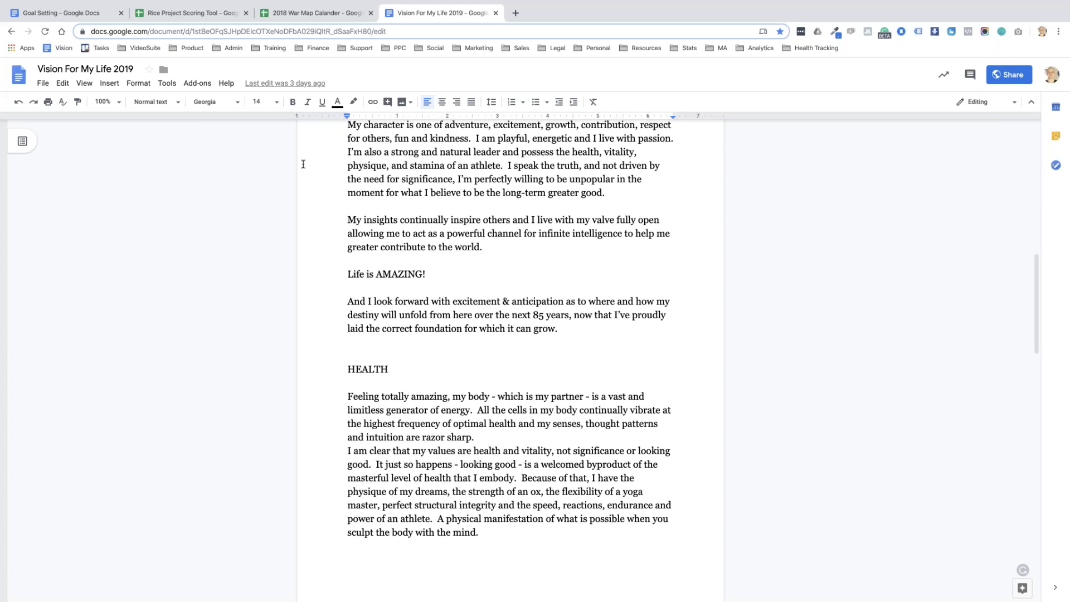
scroll(303, 164, down, 1)
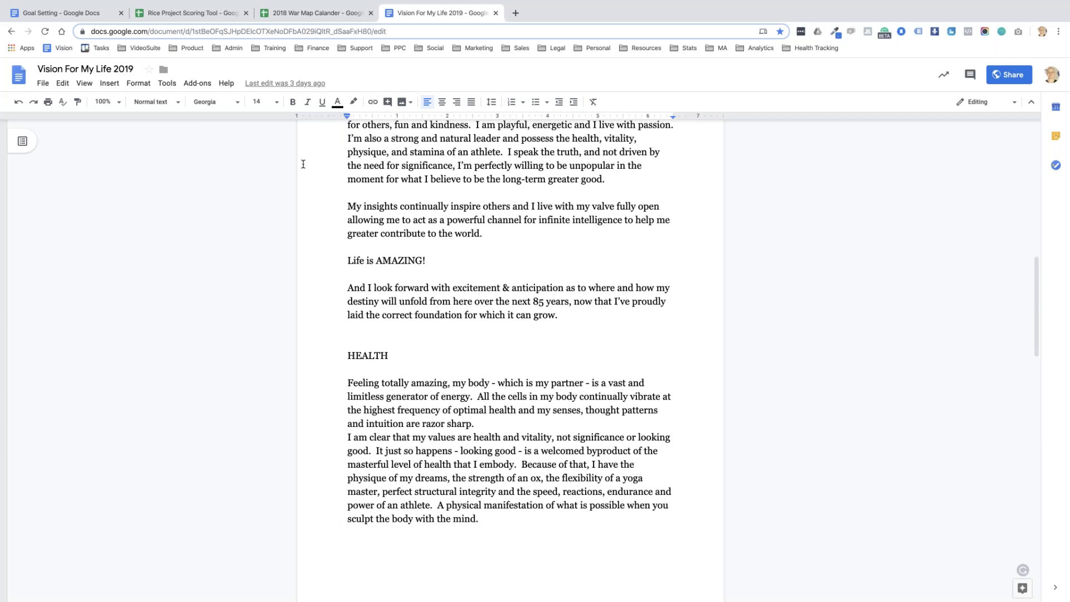
scroll(302, 168, down, 2)
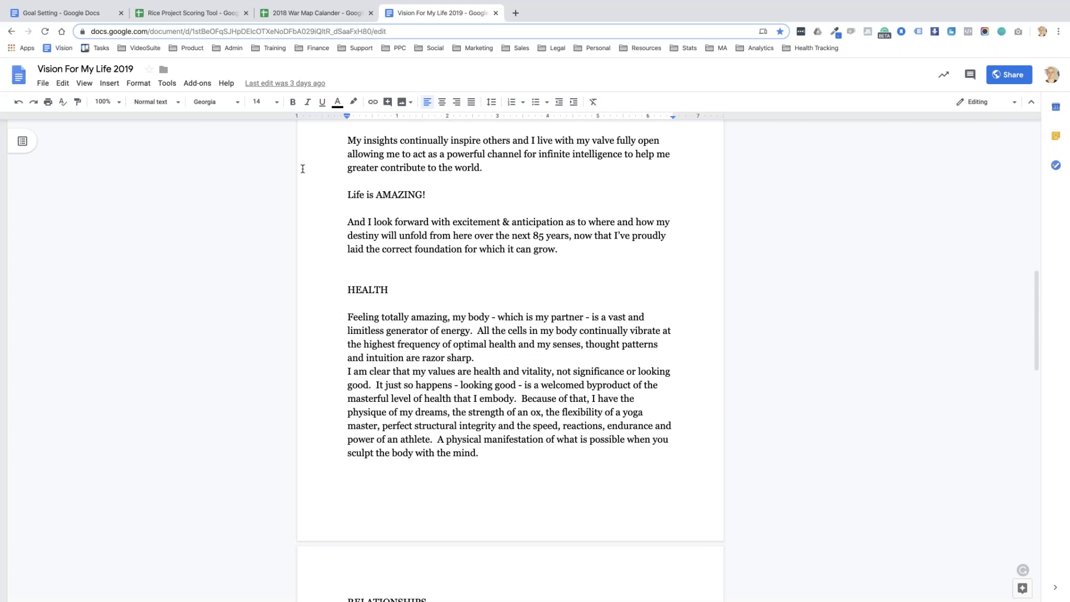
scroll(302, 168, down, 2)
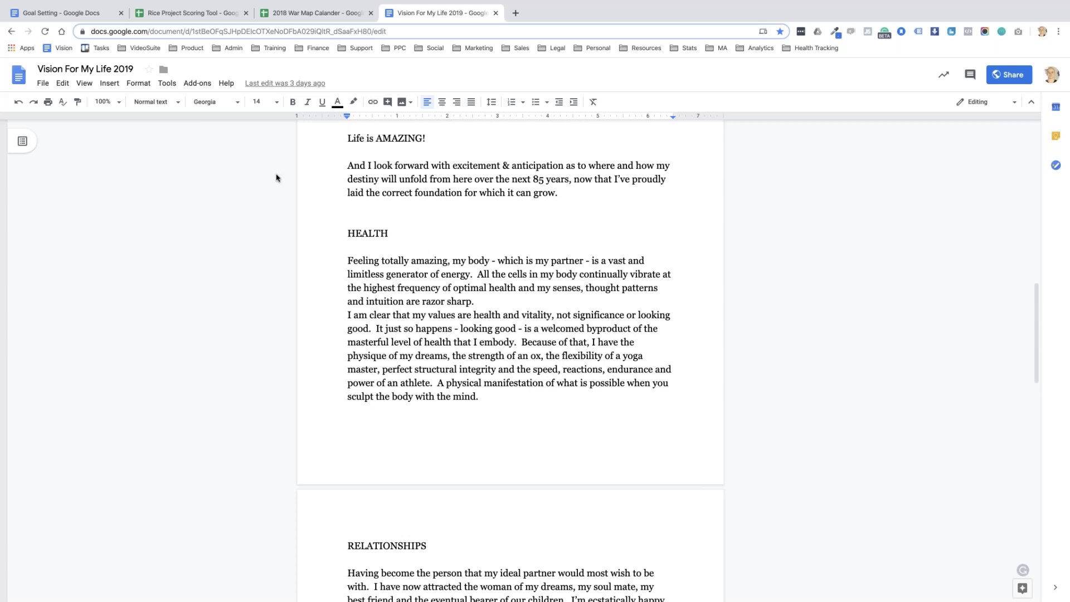
scroll(322, 171, up, 15)
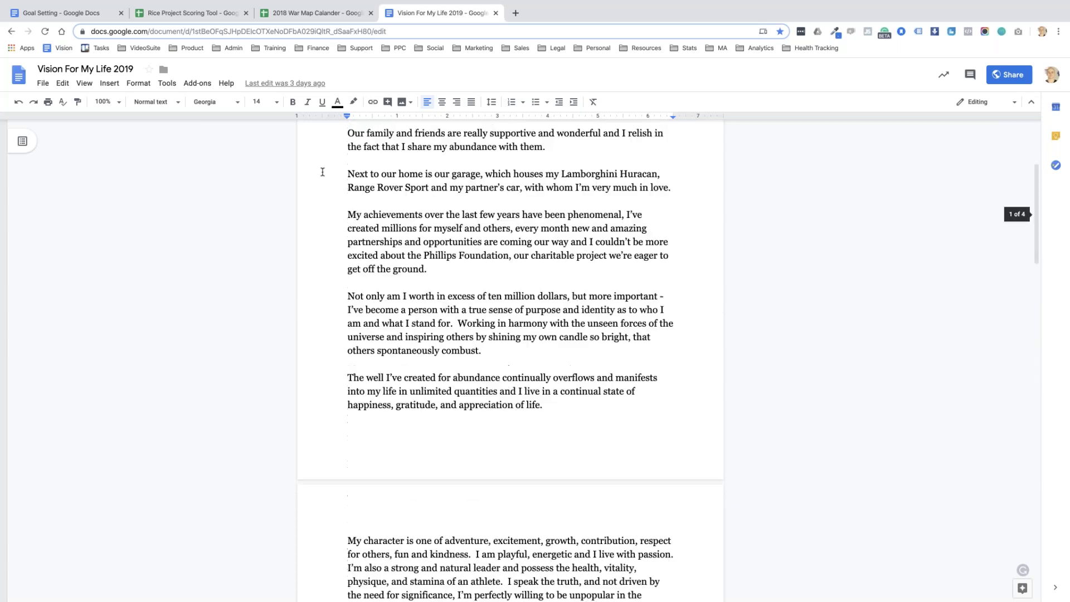
scroll(322, 172, down, 6)
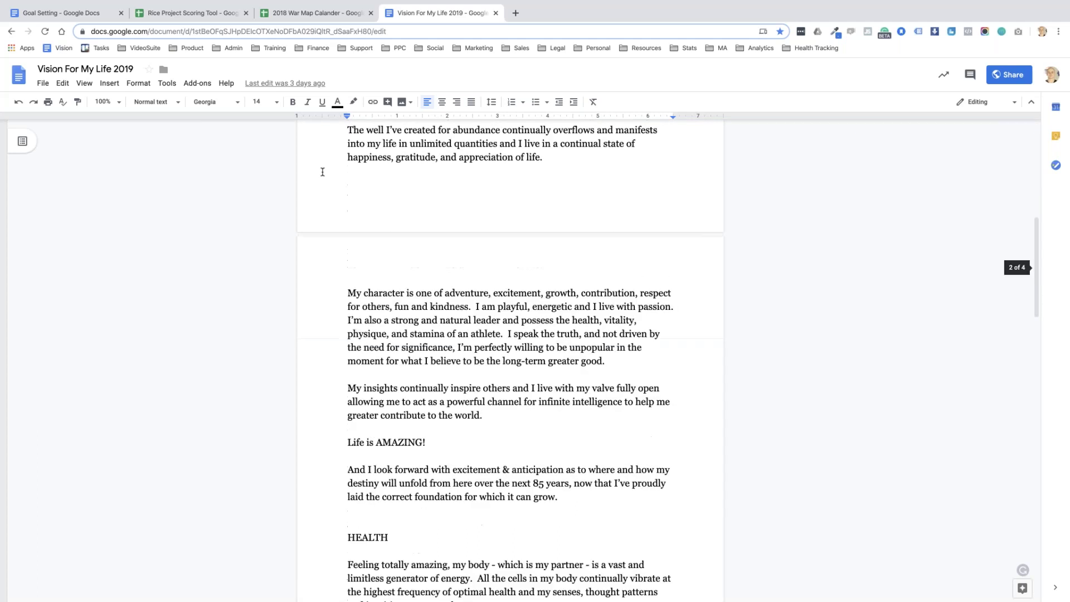
scroll(322, 172, down, 10)
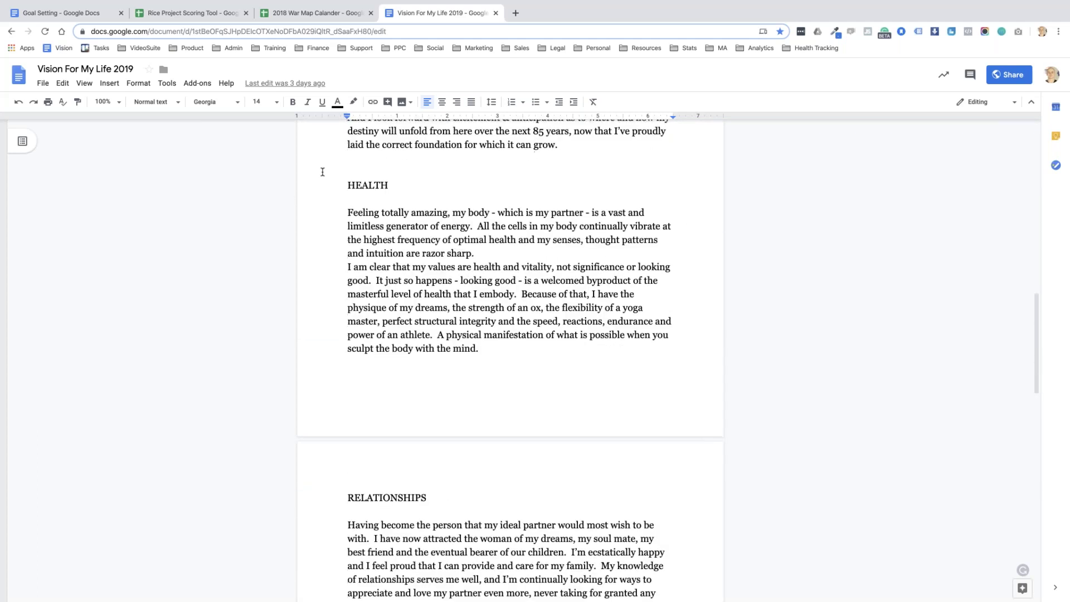
scroll(322, 171, down, 2)
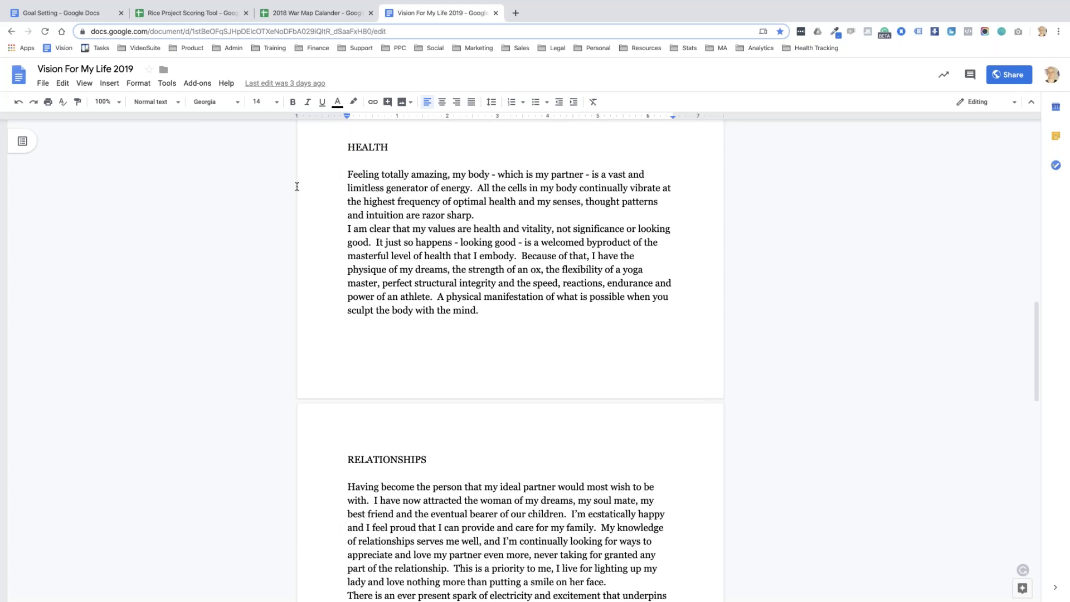
scroll(297, 186, down, 3)
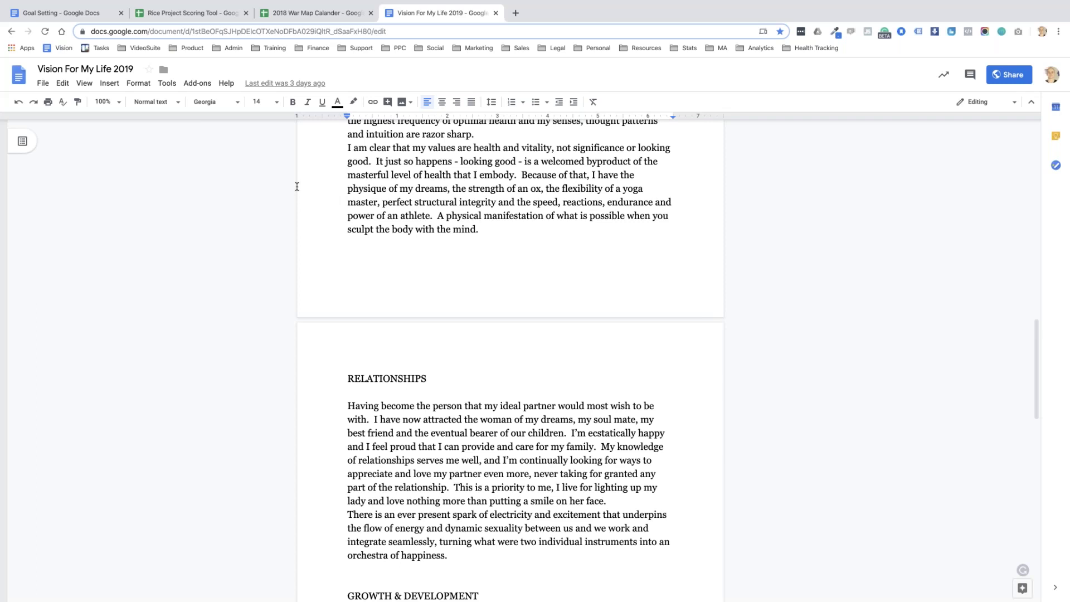
scroll(296, 186, down, 2)
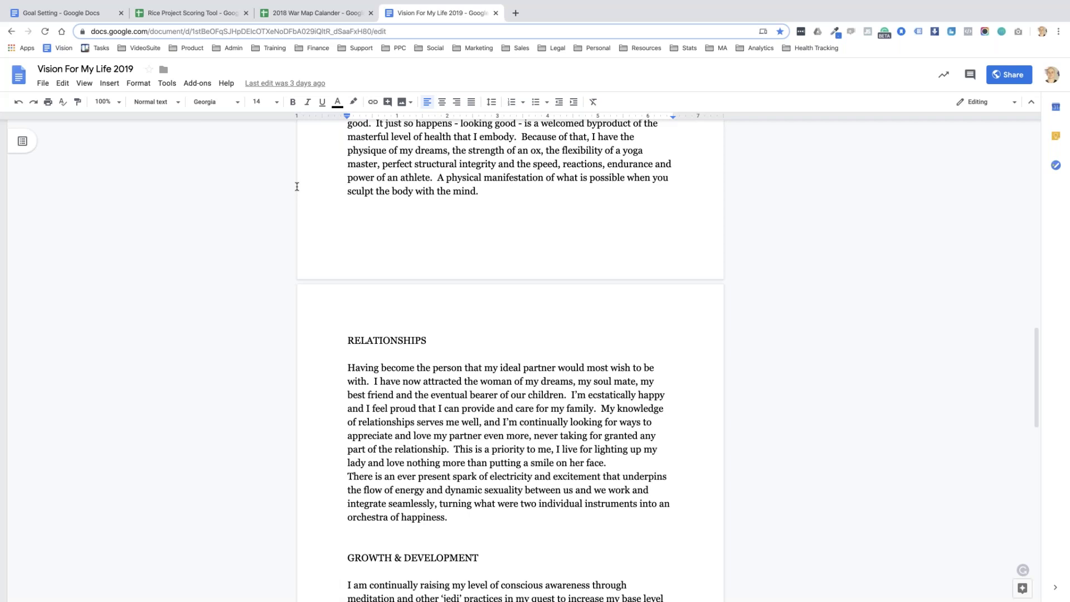
scroll(296, 187, down, 2)
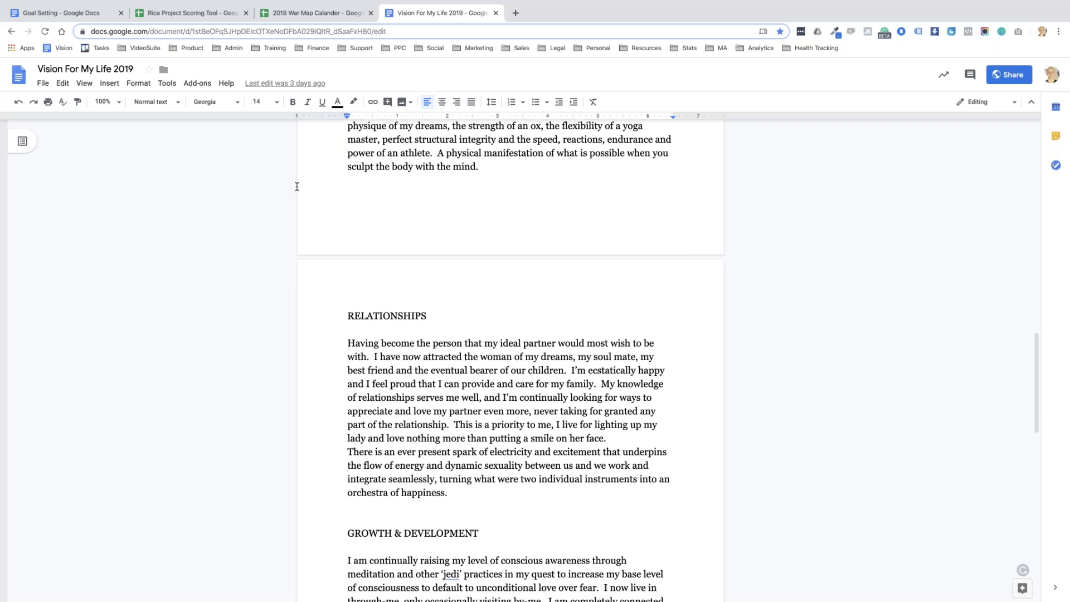
scroll(297, 186, down, 1)
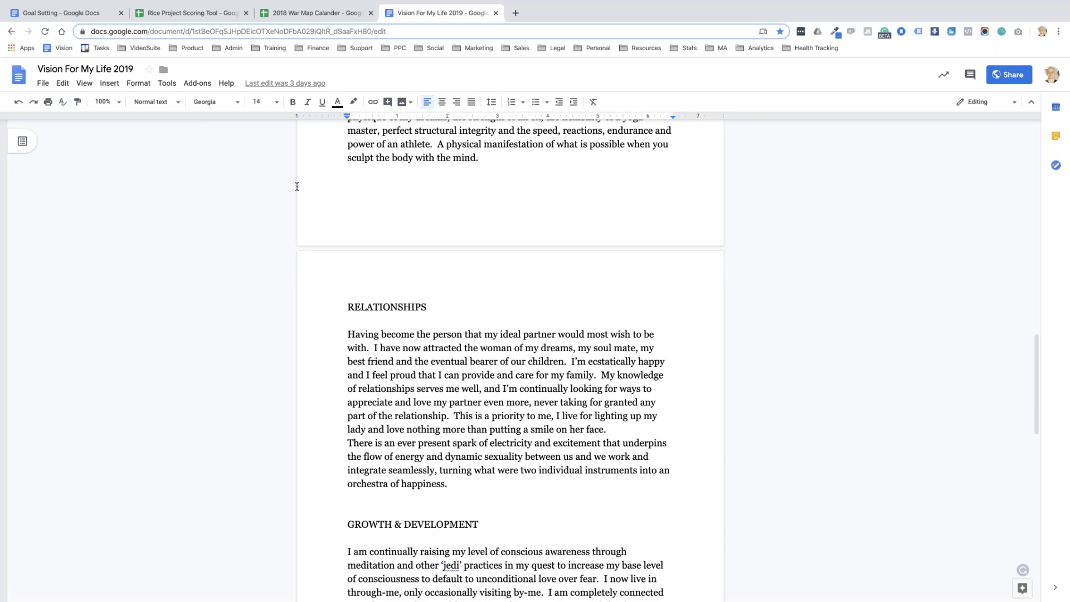
scroll(296, 186, down, 1)
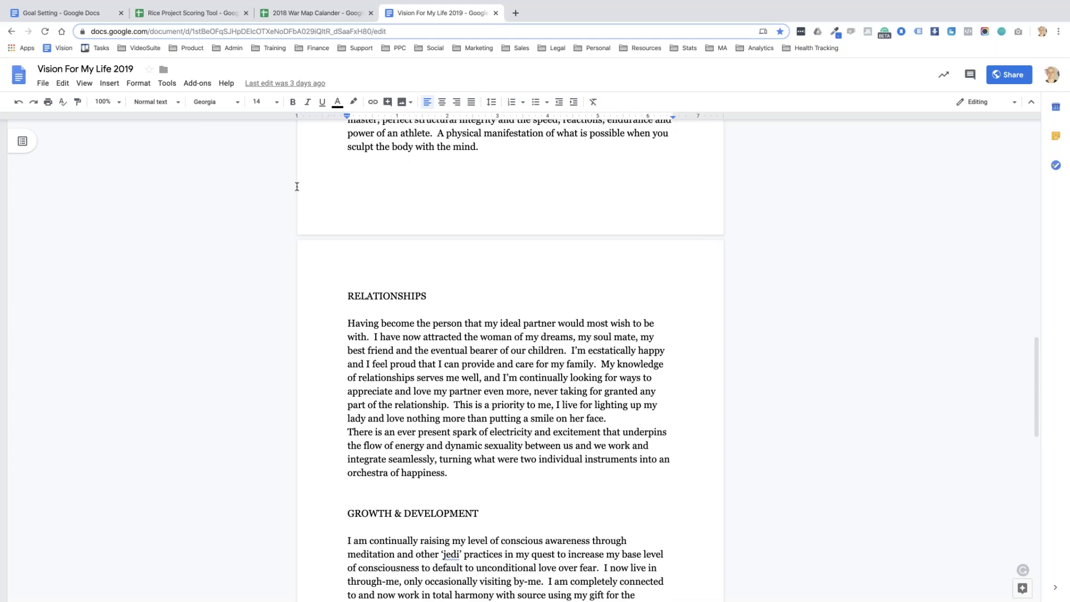
scroll(297, 186, down, 1)
scroll(296, 186, up, 5)
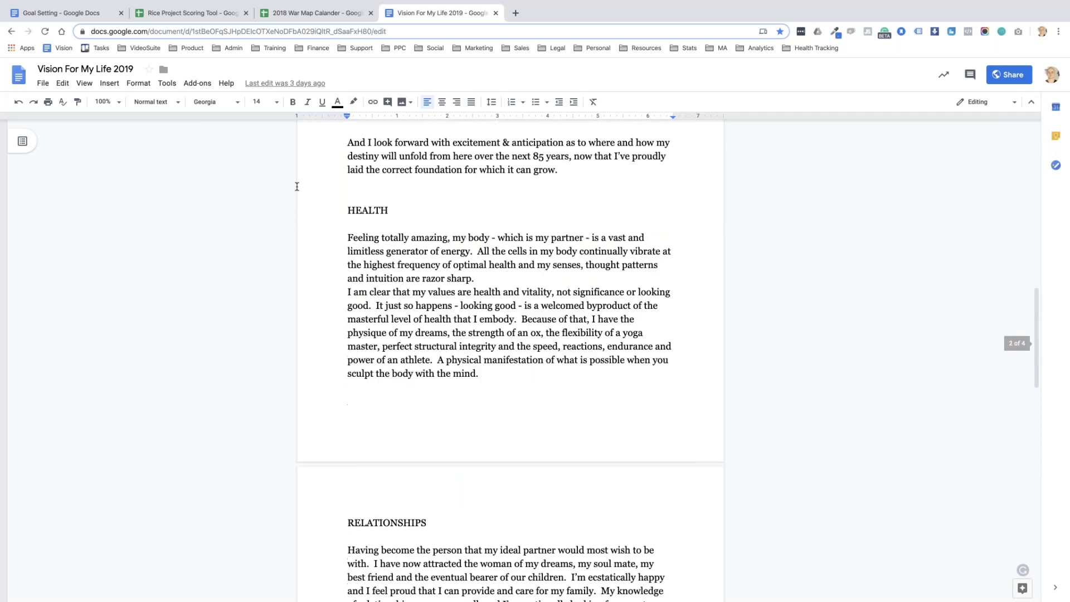
scroll(296, 186, down, 8)
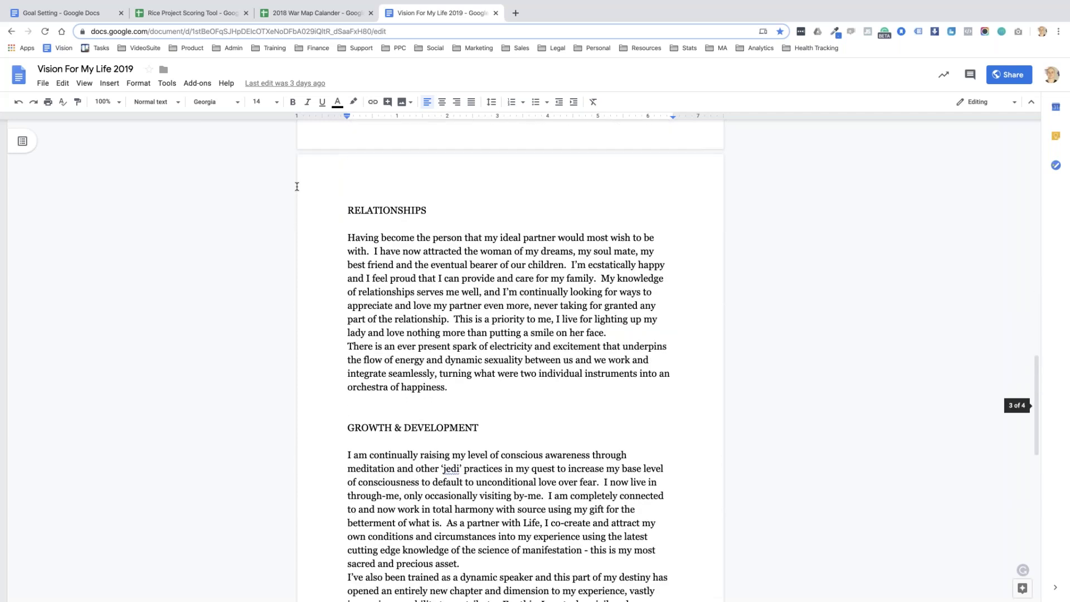
scroll(296, 187, down, 1)
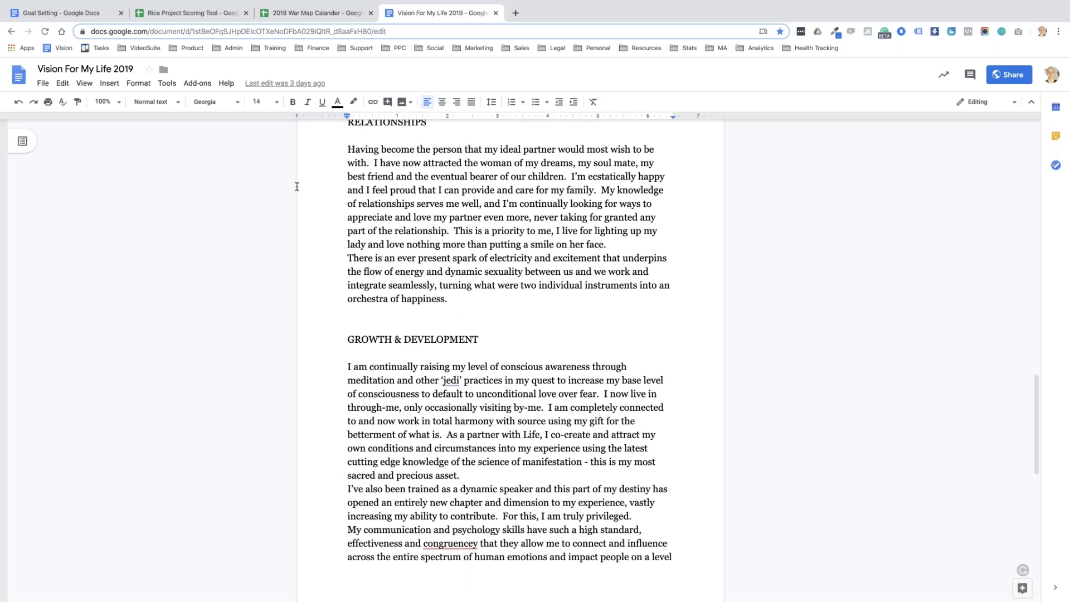
scroll(296, 186, down, 1)
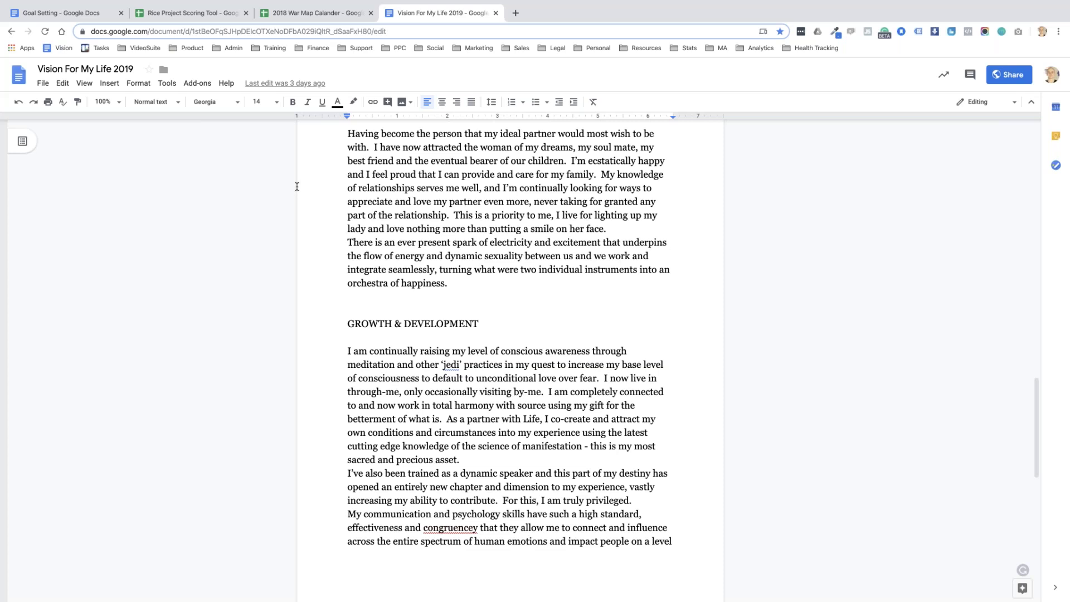
scroll(298, 189, down, 3)
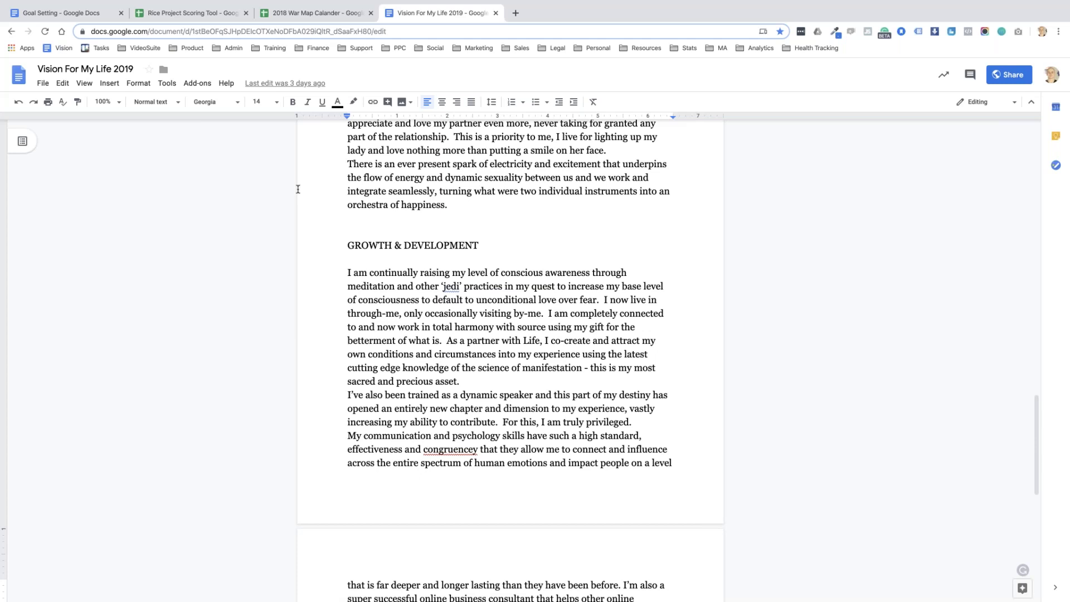
scroll(298, 189, down, 1)
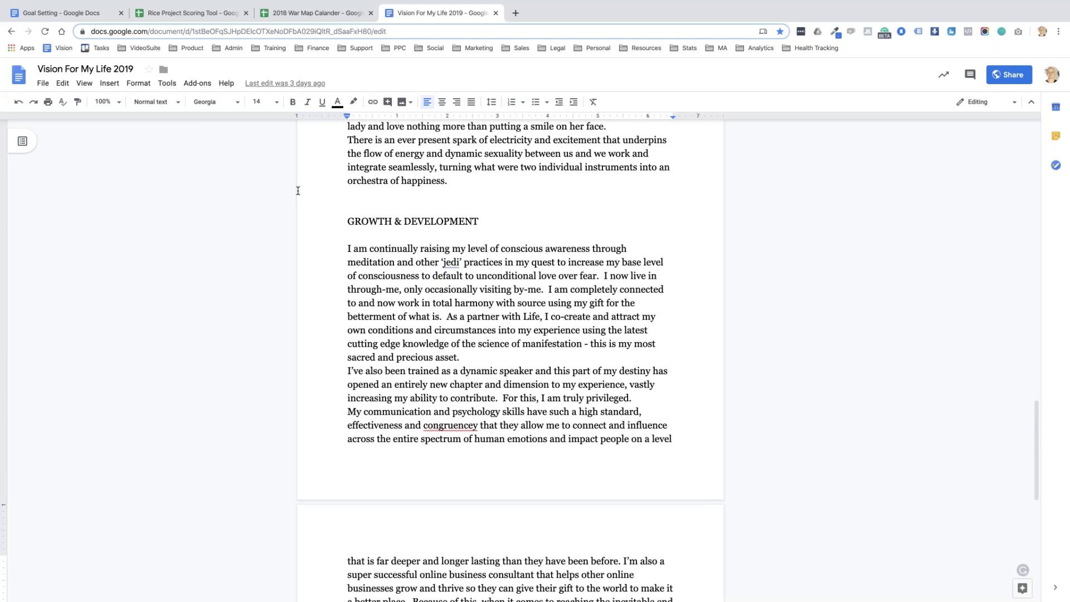
scroll(244, 168, down, 1)
scroll(243, 168, down, 5)
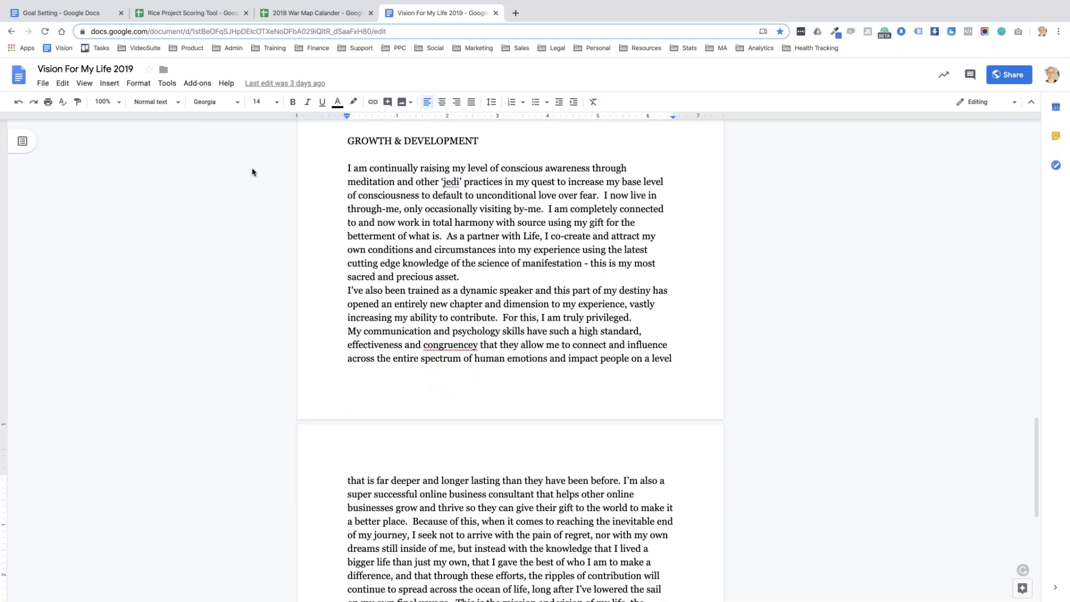
scroll(253, 172, down, 1)
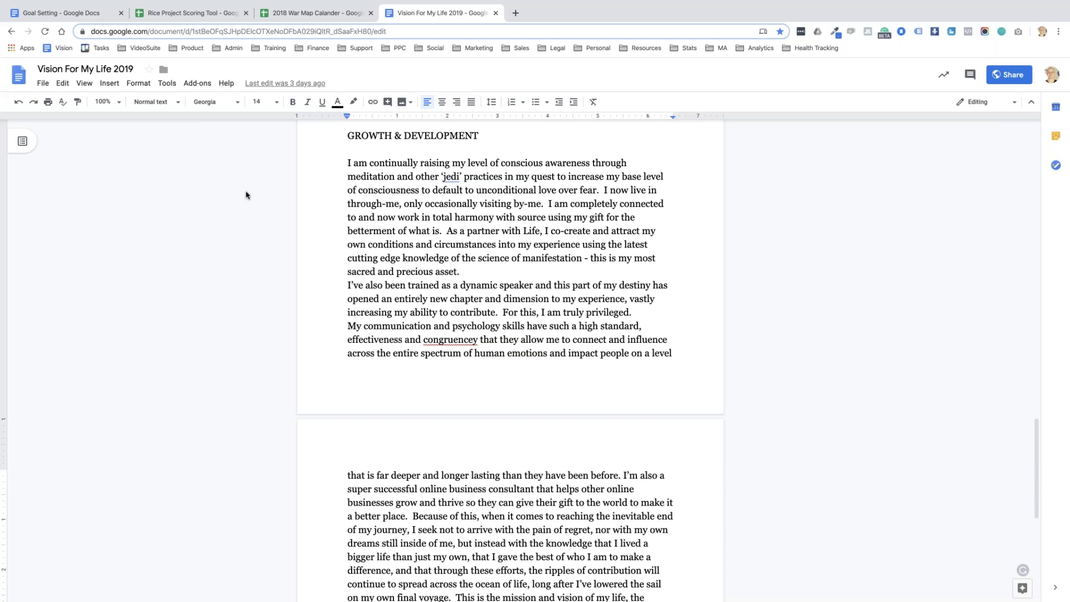
scroll(246, 218, down, 3)
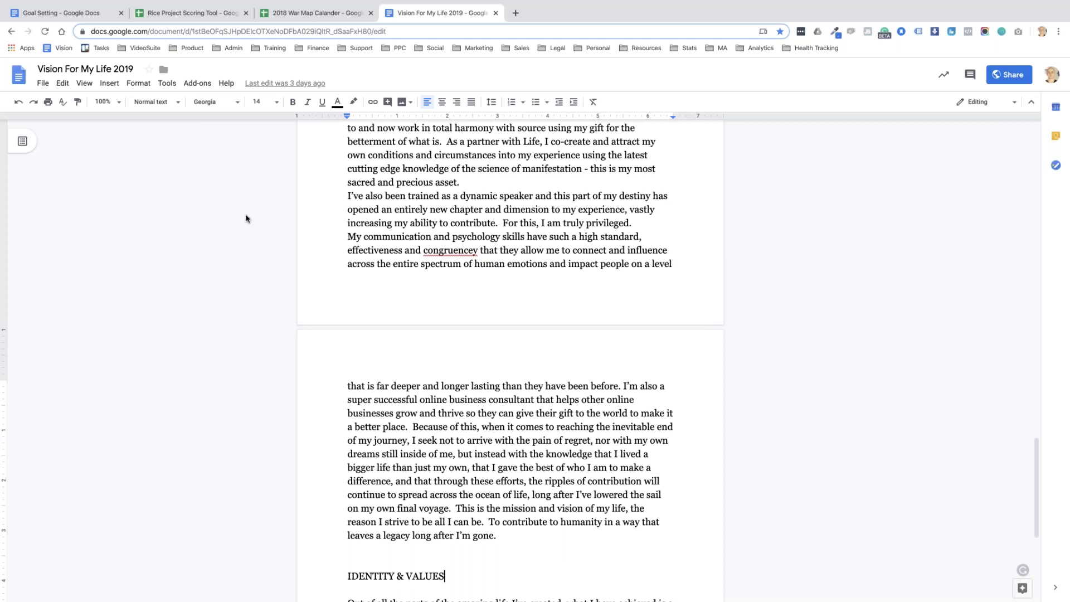
scroll(249, 218, down, 2)
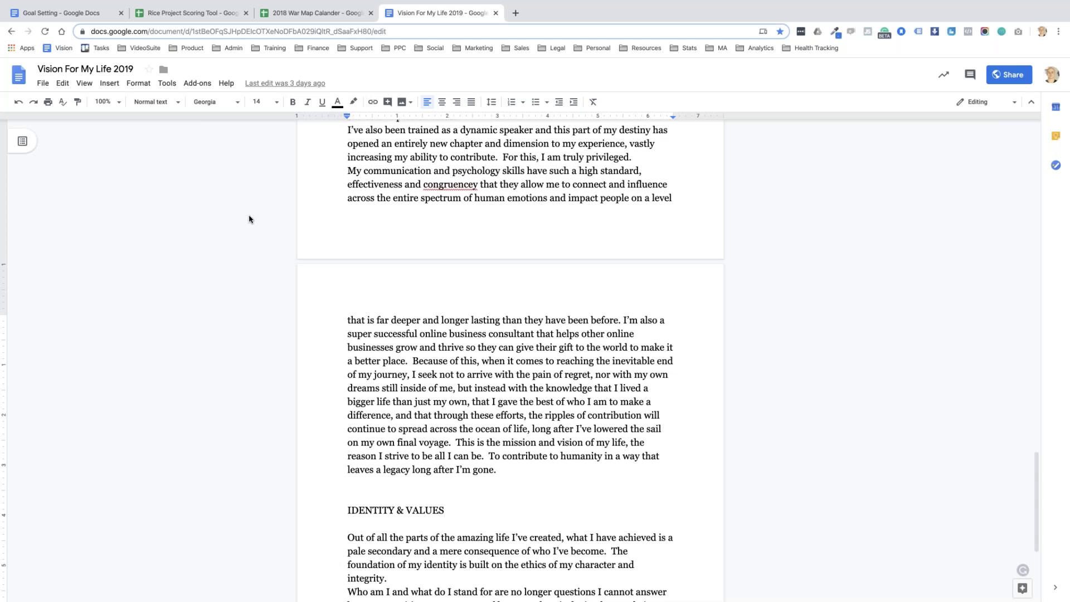
scroll(248, 218, down, 3)
scroll(249, 218, down, 1)
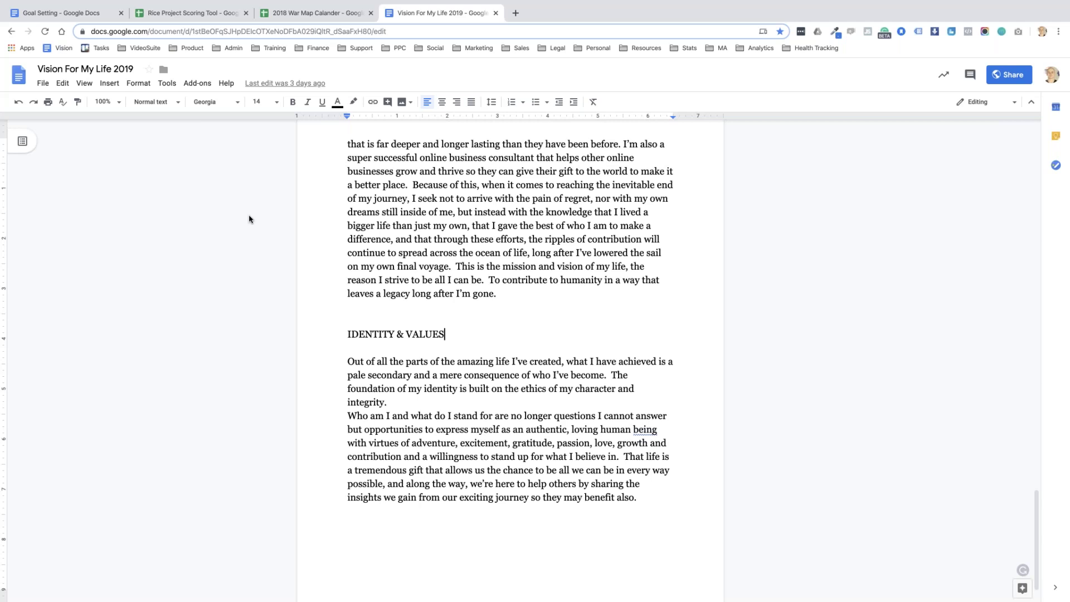
scroll(241, 234, down, 1)
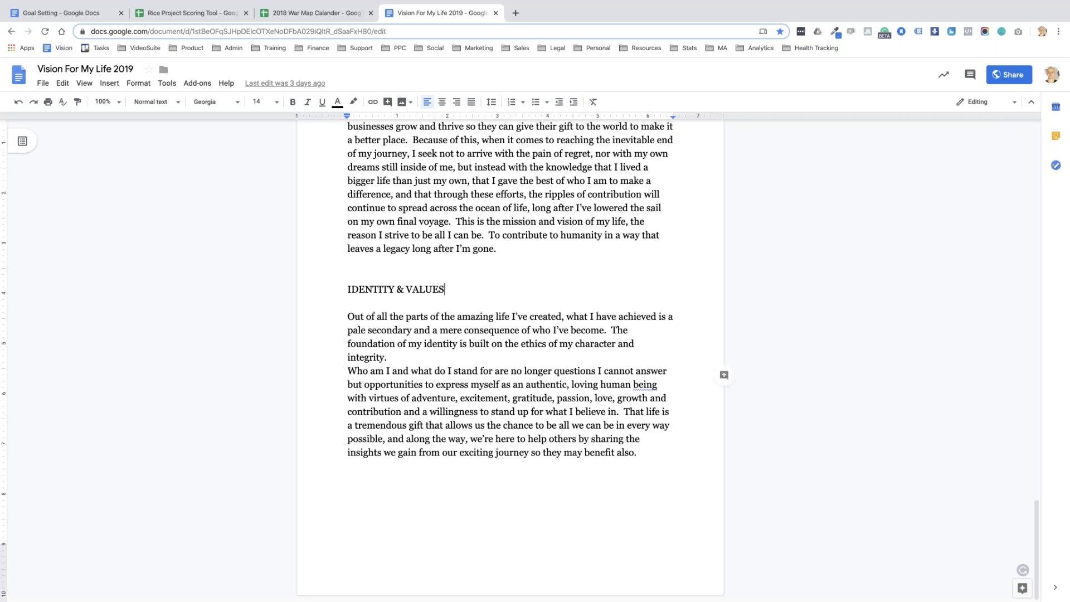
scroll(724, 390, up, 5)
scroll(699, 402, up, 20)
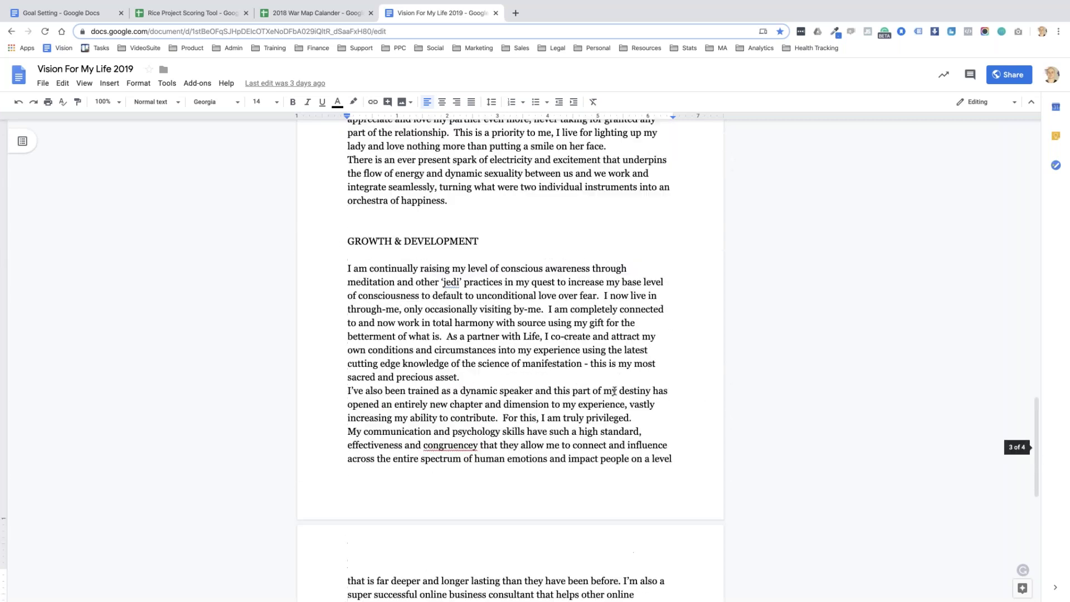
scroll(615, 390, up, 15)
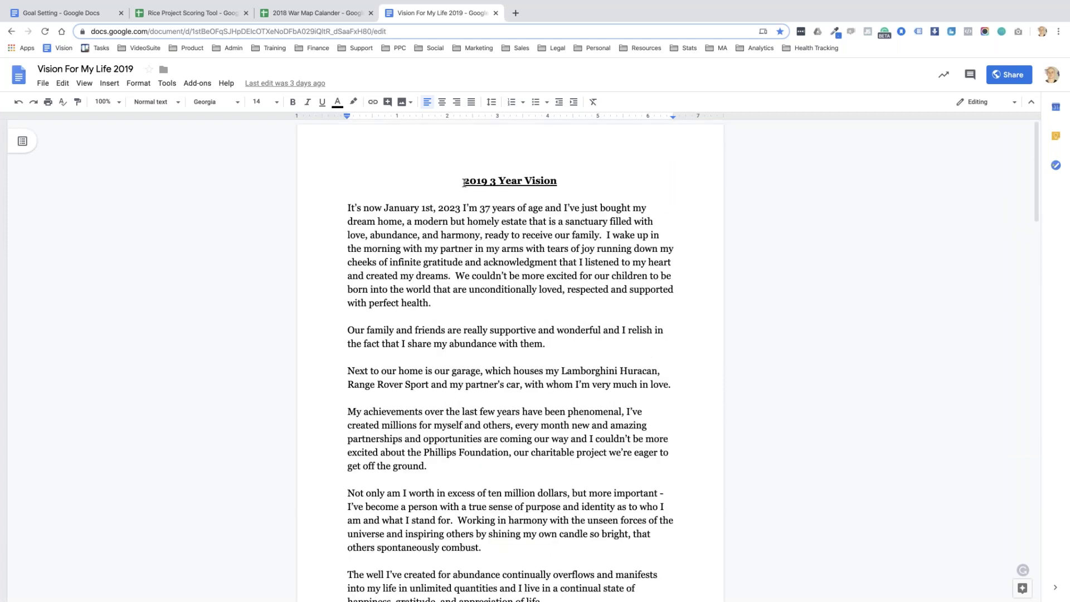
mouse_move(347, 208)
mouse_down()
mouse_move(480, 280)
mouse_move(479, 307)
mouse_up()
click(479, 307)
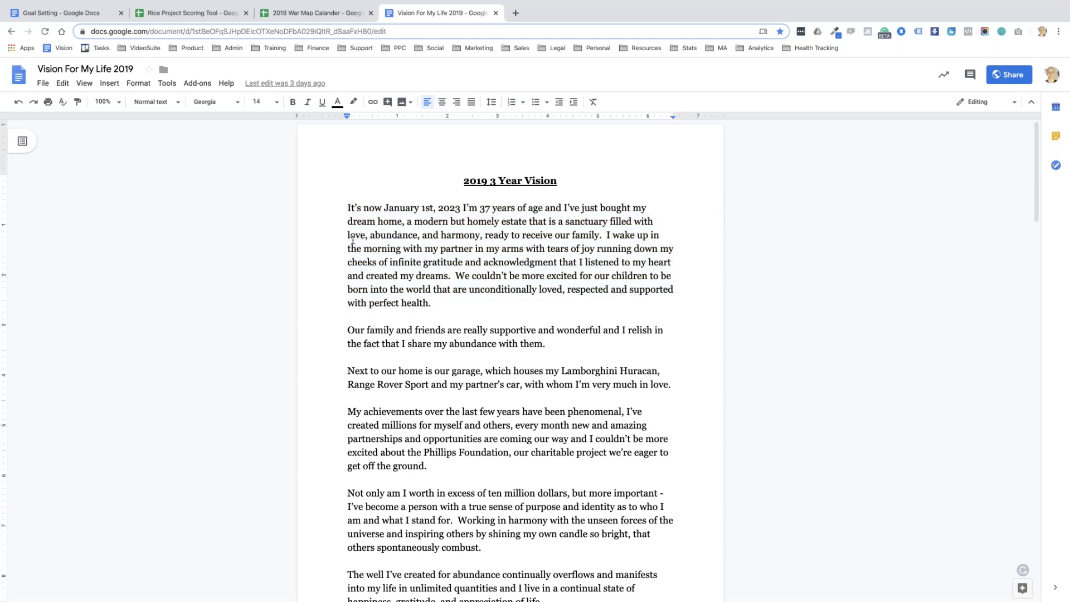
scroll(352, 239, down, 3)
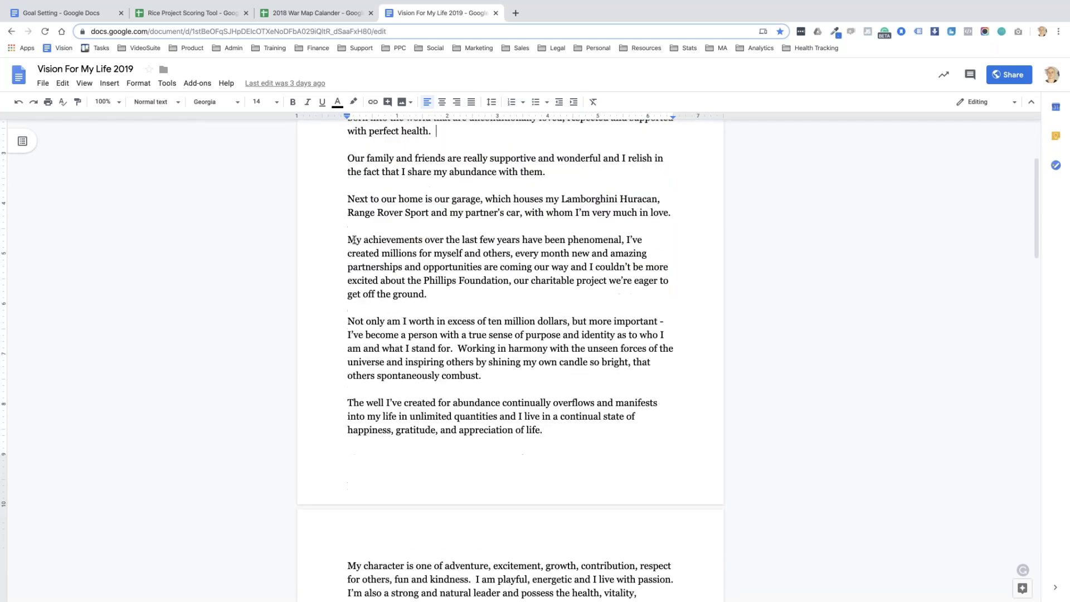
scroll(354, 241, down, 5)
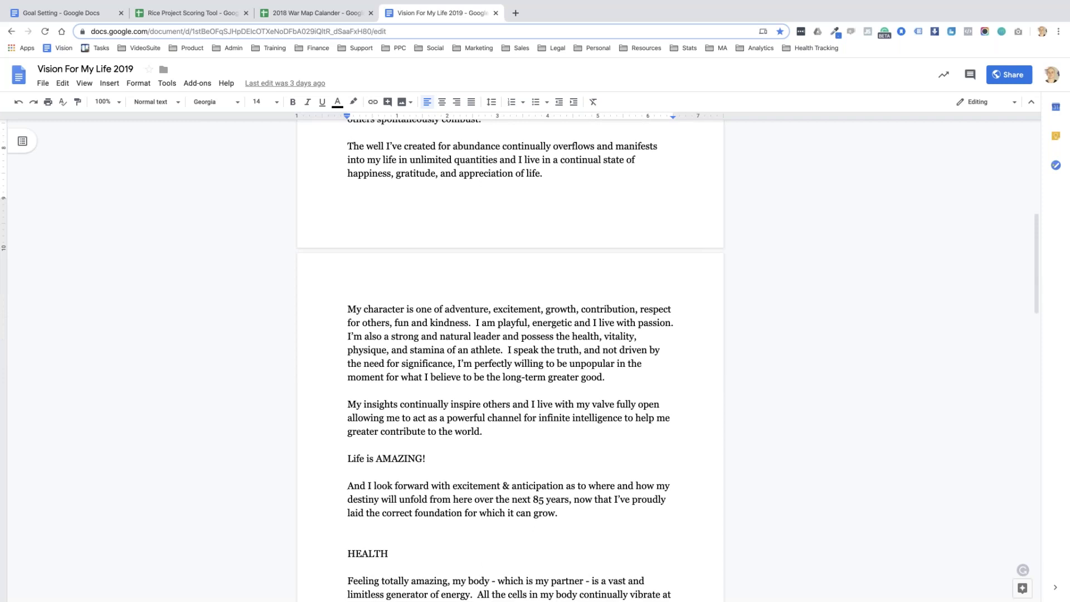
scroll(353, 240, down, 12)
scroll(510, 357, down, 11)
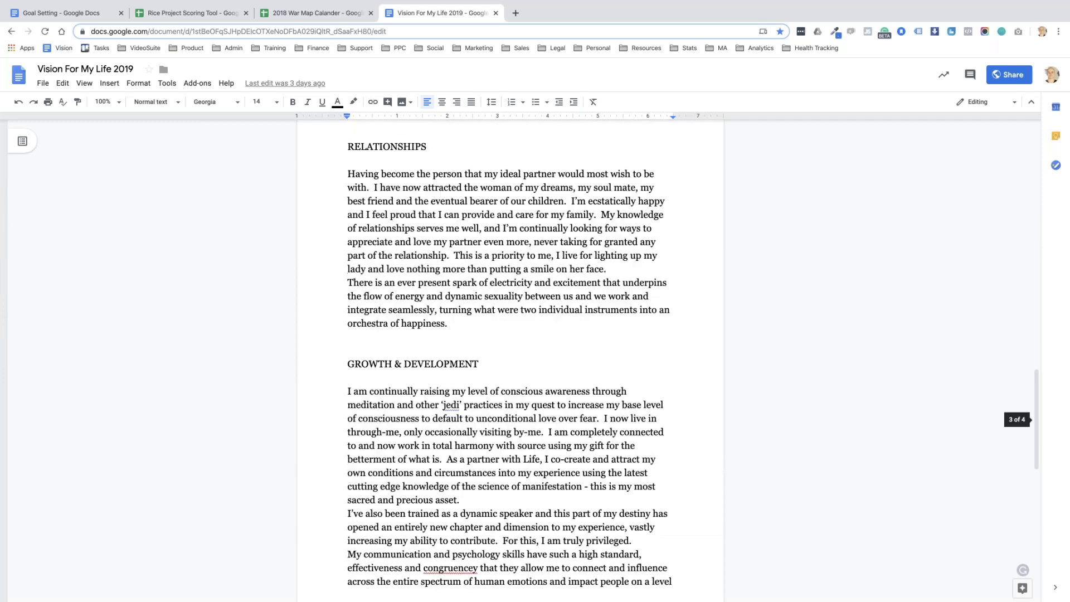
scroll(509, 357, up, 20)
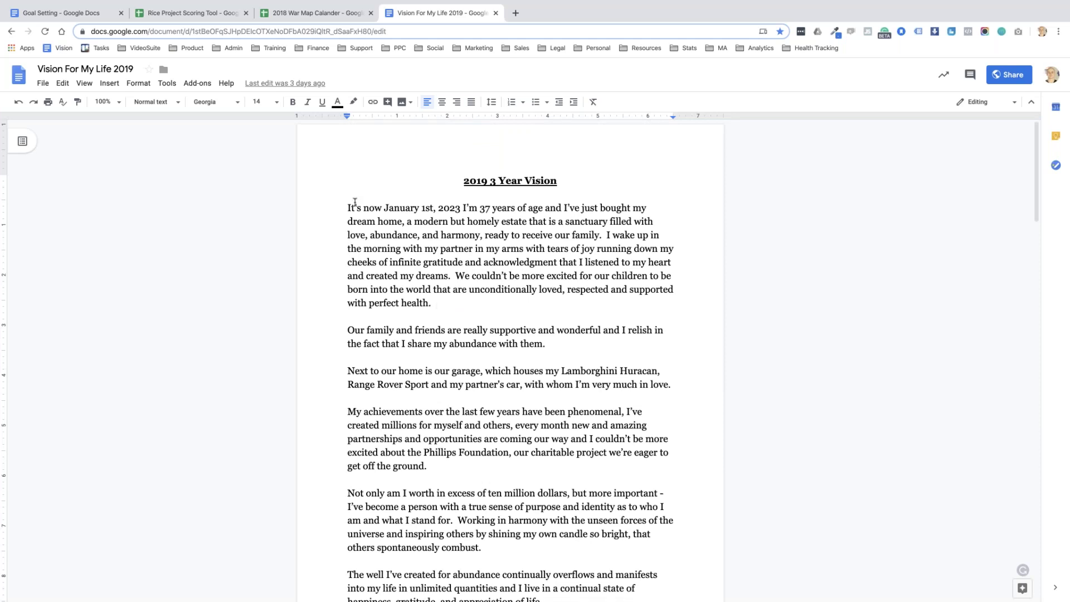
click(496, 13)
- Switch to the Goal Setting document and select the word Mindmovie
click(72, 12)
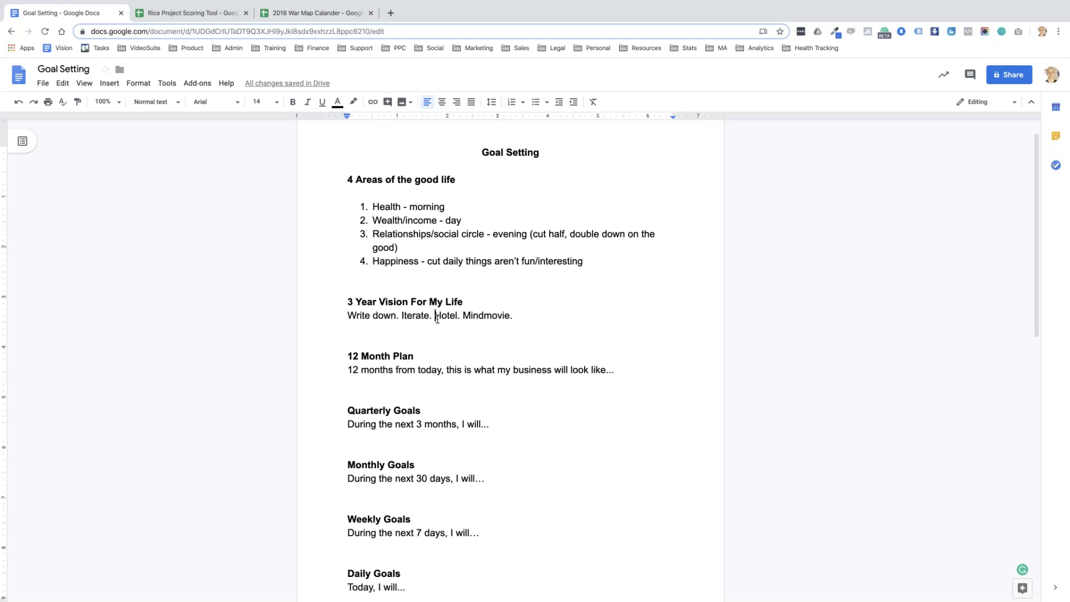
drag(464, 315, 510, 315)
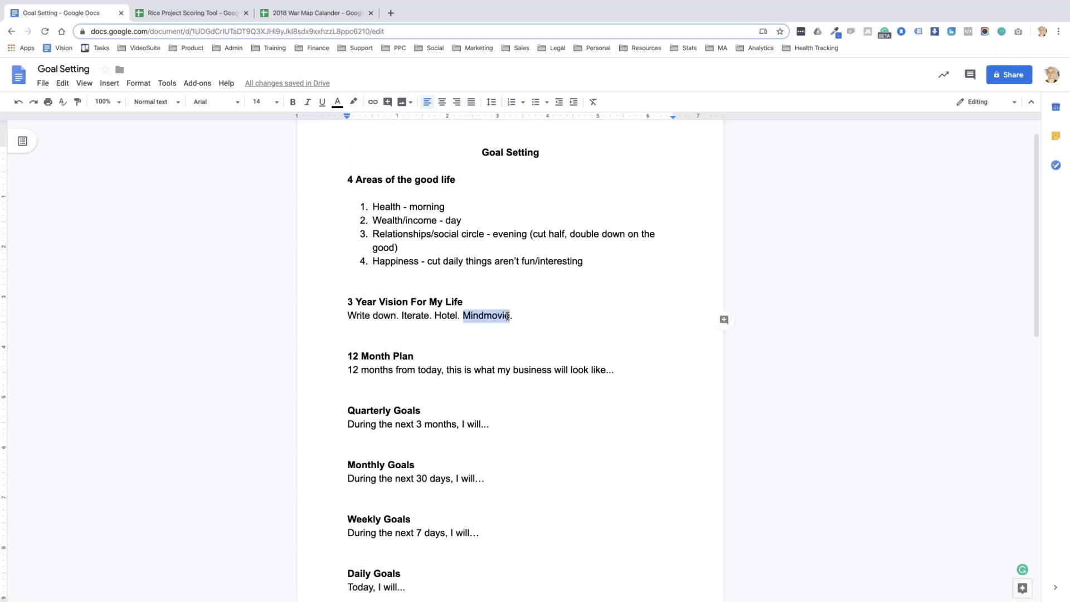
click(517, 316)
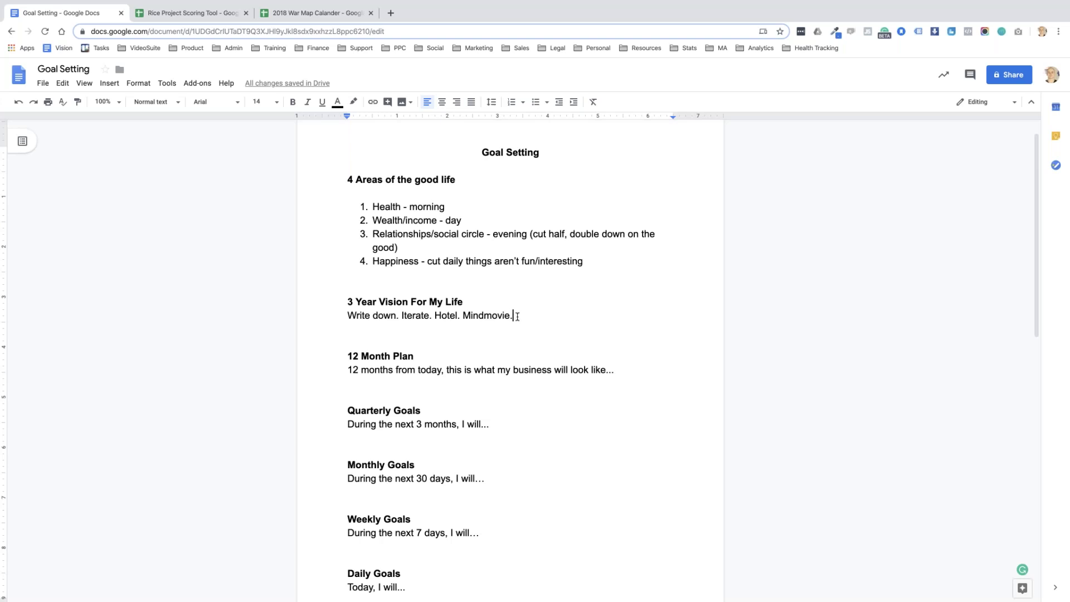
double_click(517, 315)
click(522, 316)
- Delete the blank lines at the top of page 2 of the Goal Setting document
drag(347, 301, 466, 302)
click(469, 301)
scroll(472, 301, down, 2)
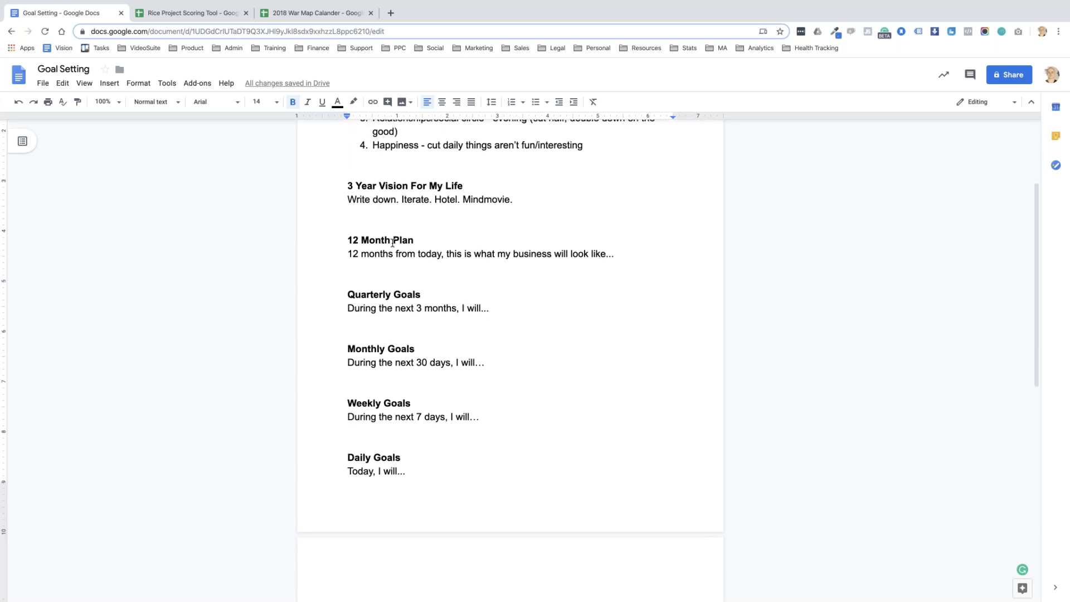
scroll(393, 243, down, 5)
click(438, 335)
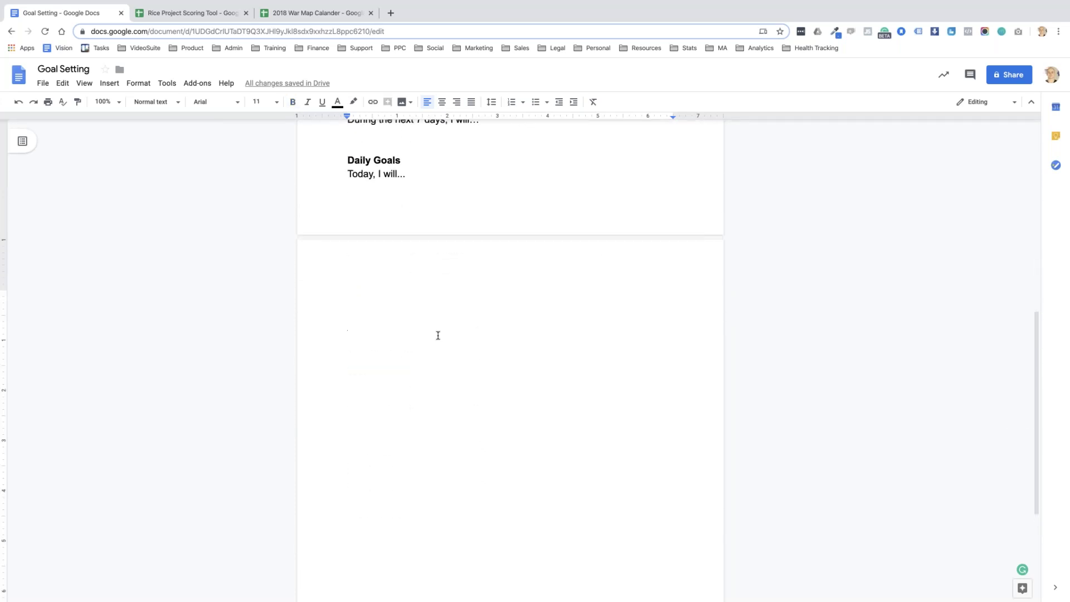
key(BackSpace)
key(BackSpace)
key(BackSpace)
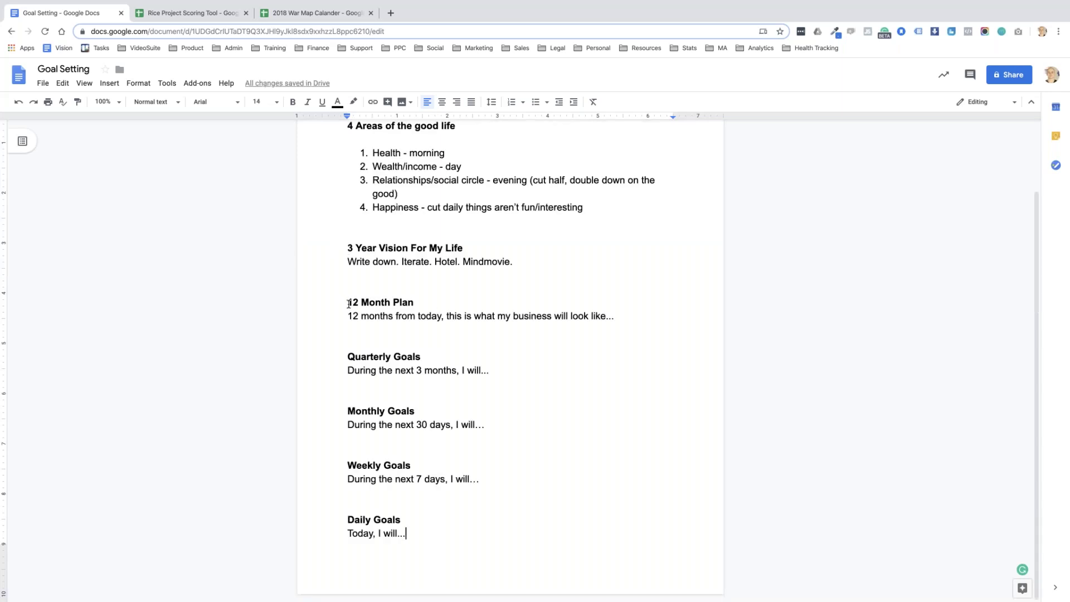
- Review the 12 Month Plan by highlighting its heading, its sentence, and the whole section
drag(349, 303, 410, 303)
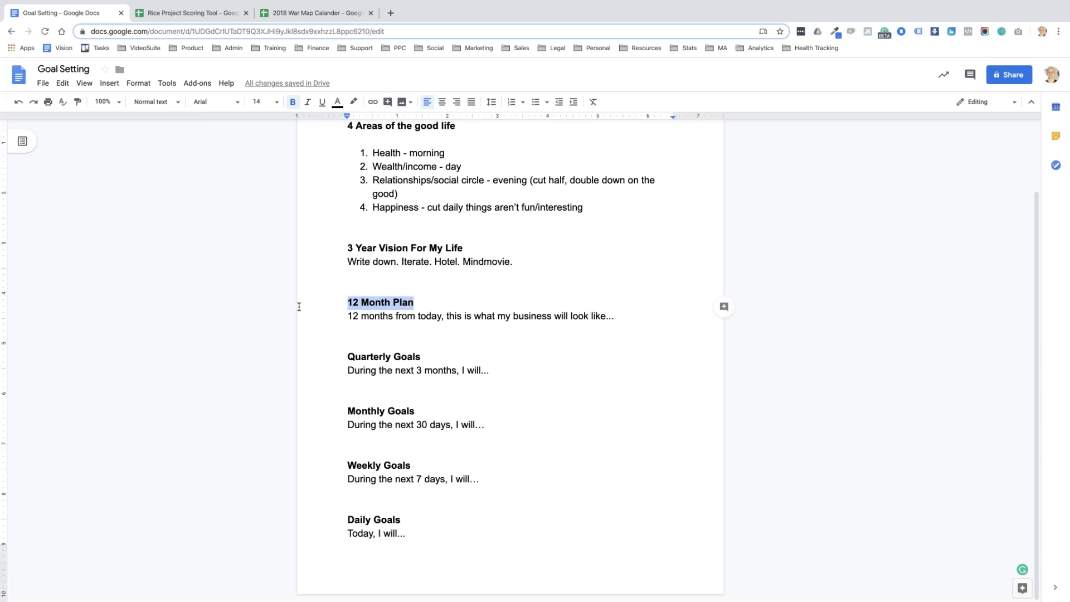
click(349, 317)
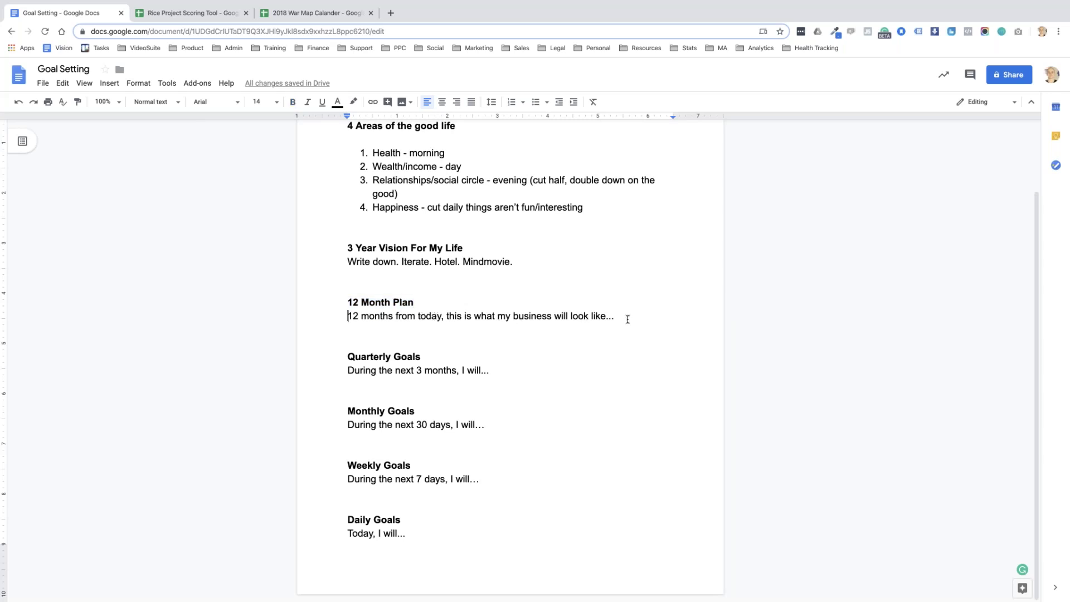
shift+click(439, 323)
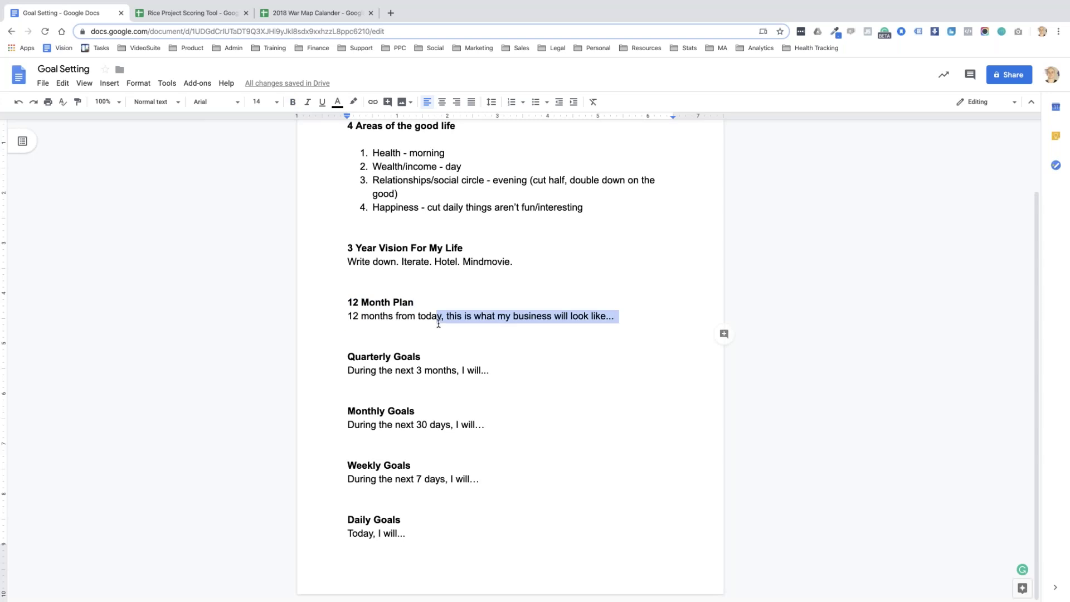
click(434, 327)
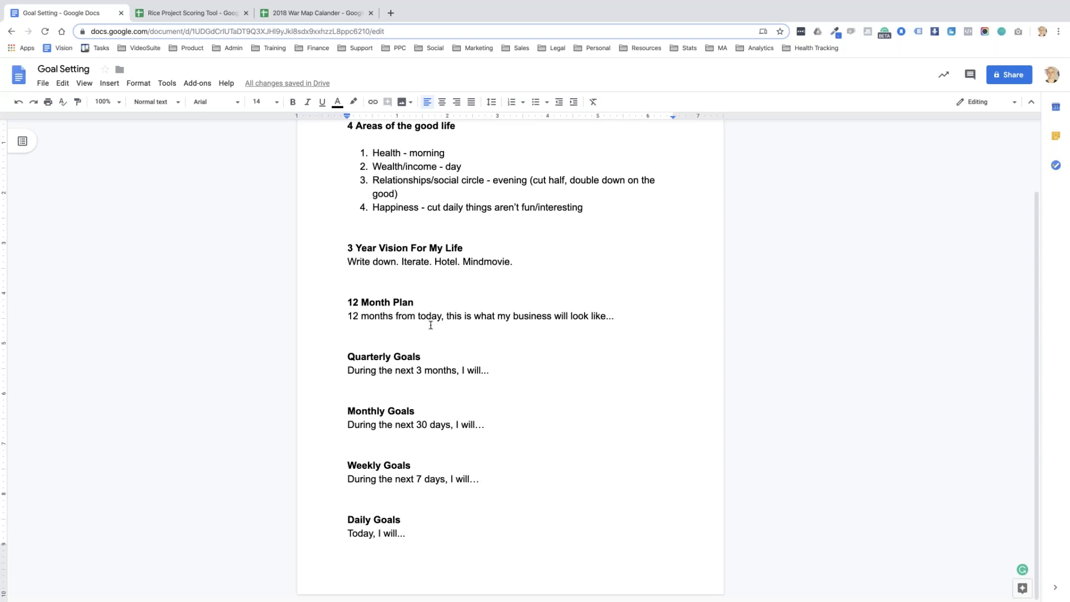
drag(348, 303, 615, 321)
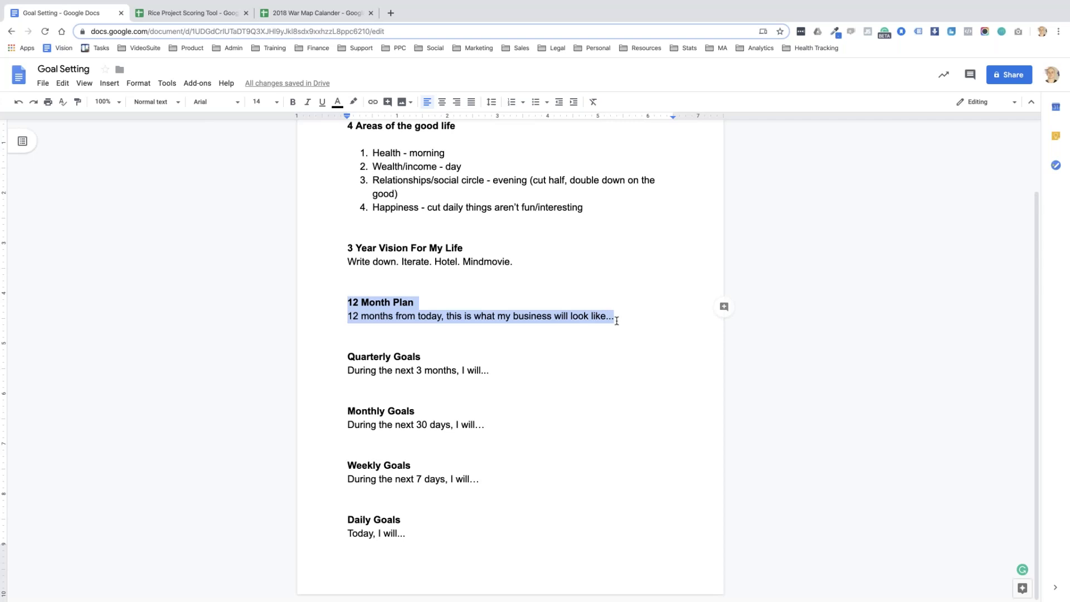
click(616, 321)
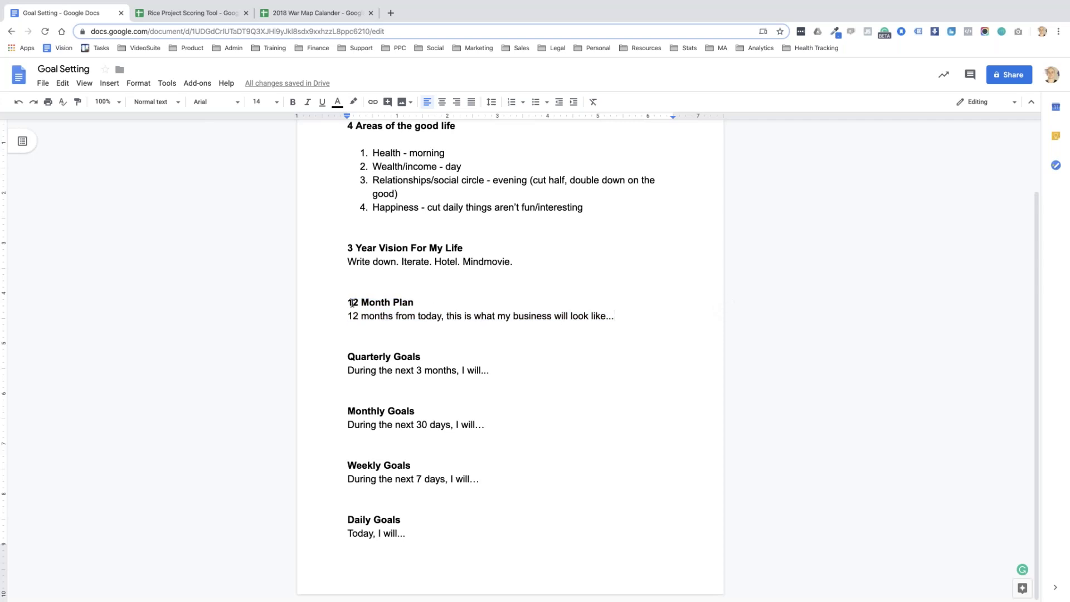
- Highlight the word Plan, the 12 Month Plan heading and line, then the Quarterly Goals heading
click(402, 302)
double_click(402, 303)
click(416, 303)
click(349, 302)
drag(348, 304, 415, 303)
drag(350, 317, 618, 315)
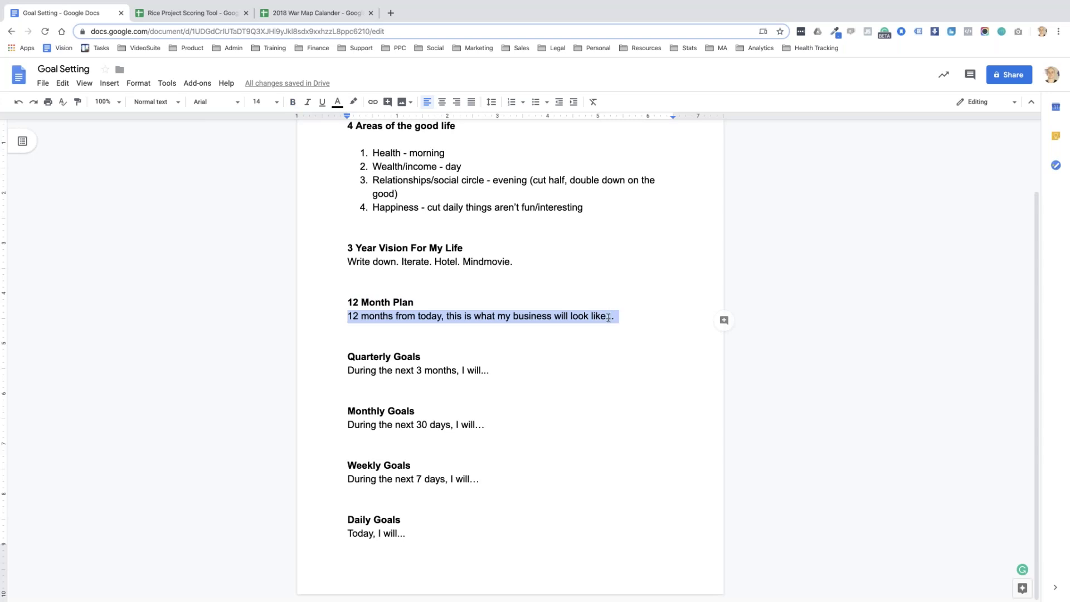
click(543, 327)
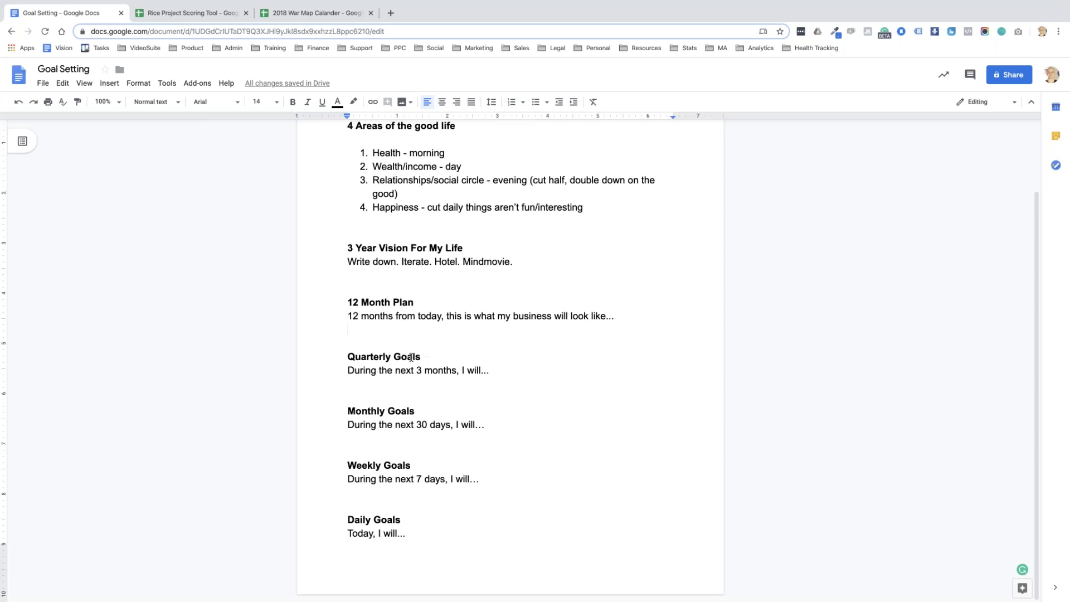
drag(348, 357, 421, 357)
click(421, 357)
drag(347, 371, 498, 371)
click(498, 370)
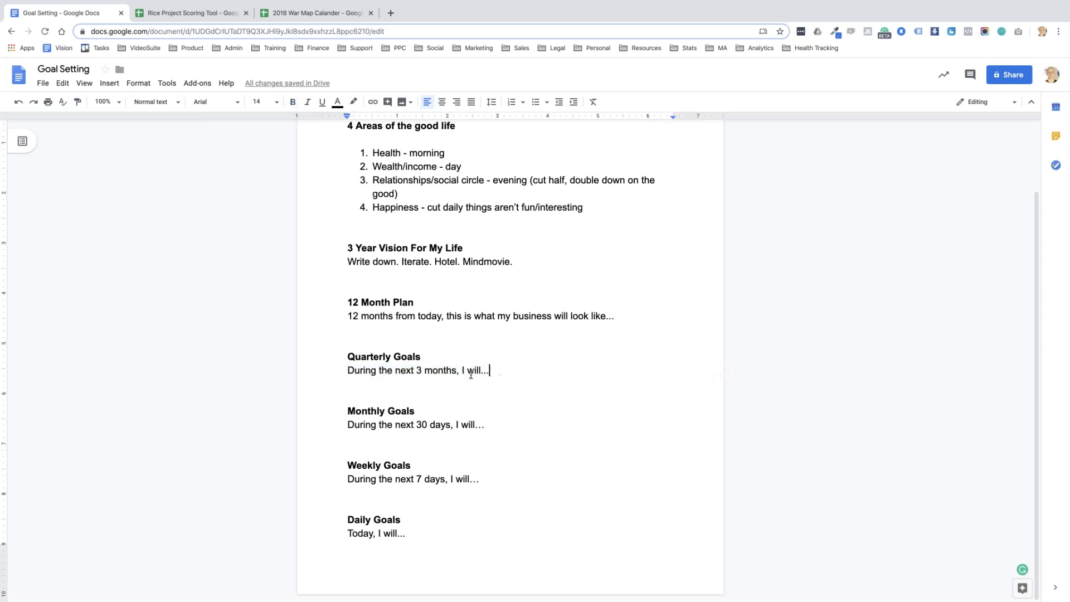
click(417, 380)
key(Up)
key(Up)
drag(378, 360, 490, 371)
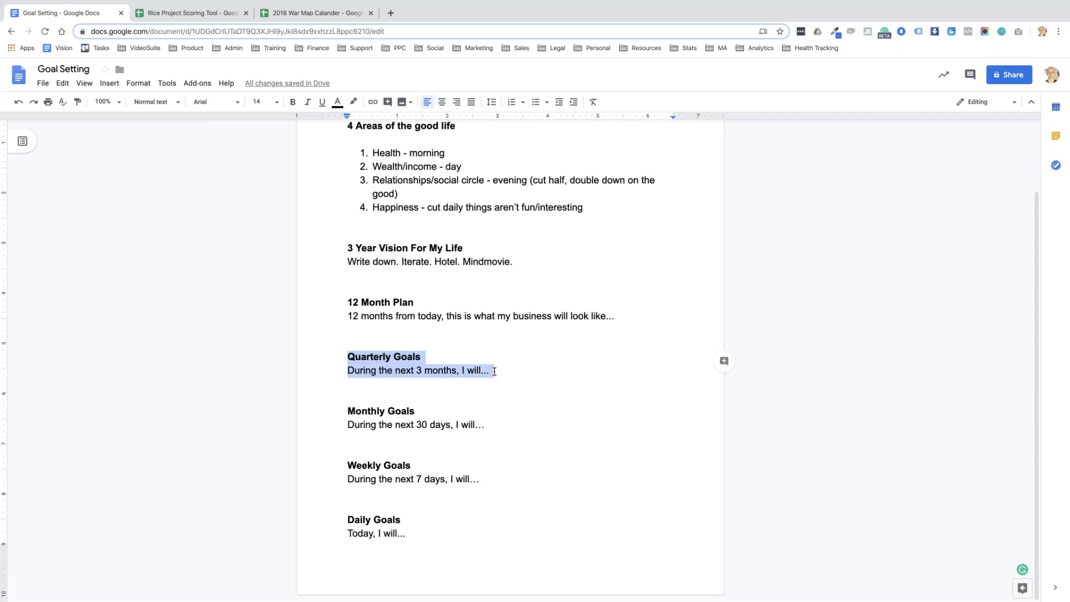
double_click(353, 302)
drag(473, 308, 573, 315)
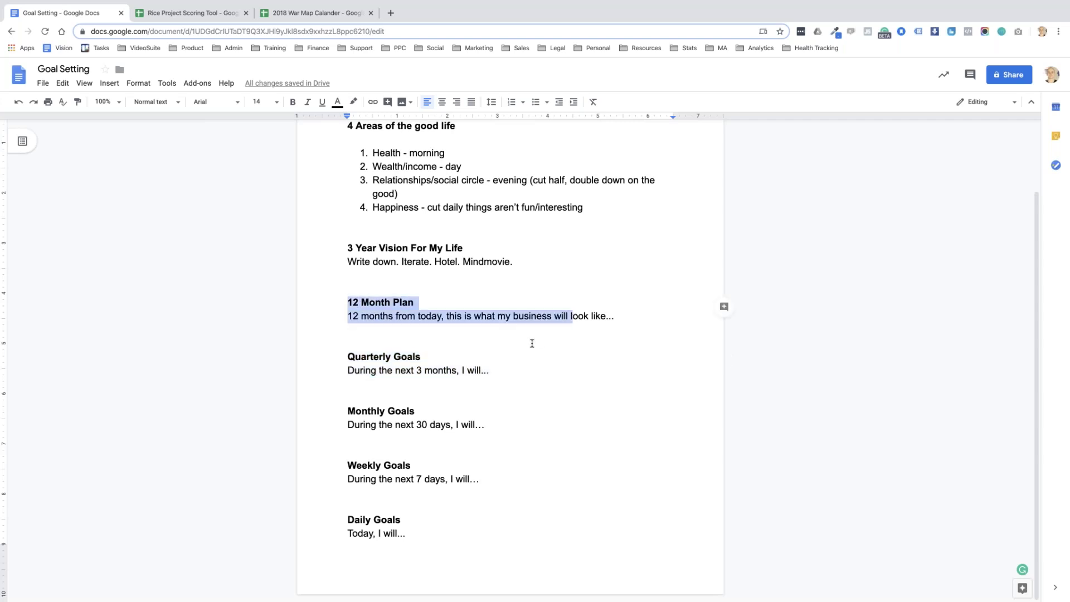
click(529, 342)
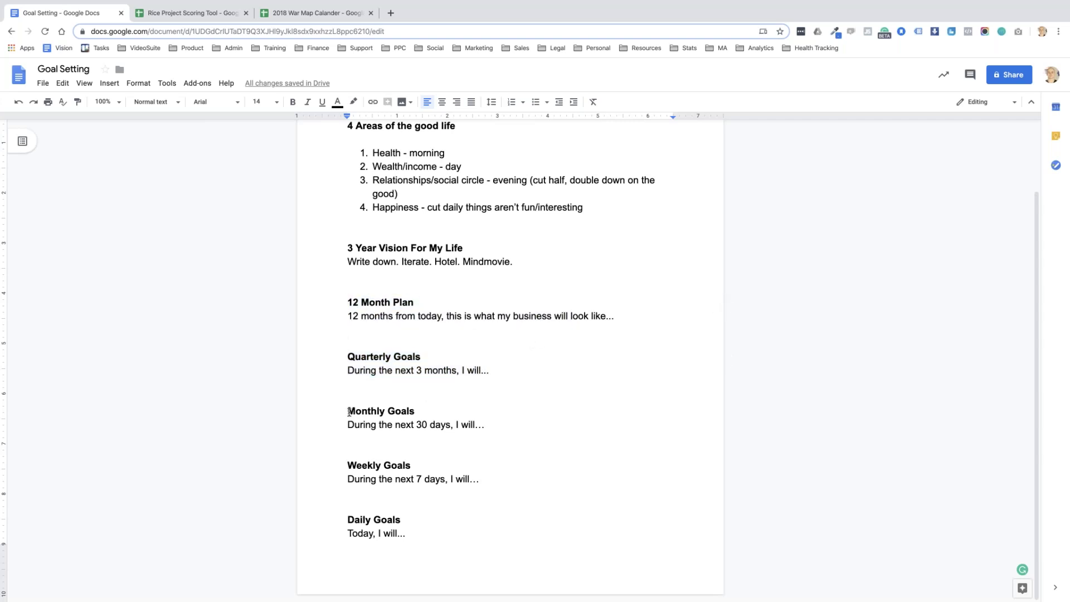
drag(349, 357, 491, 372)
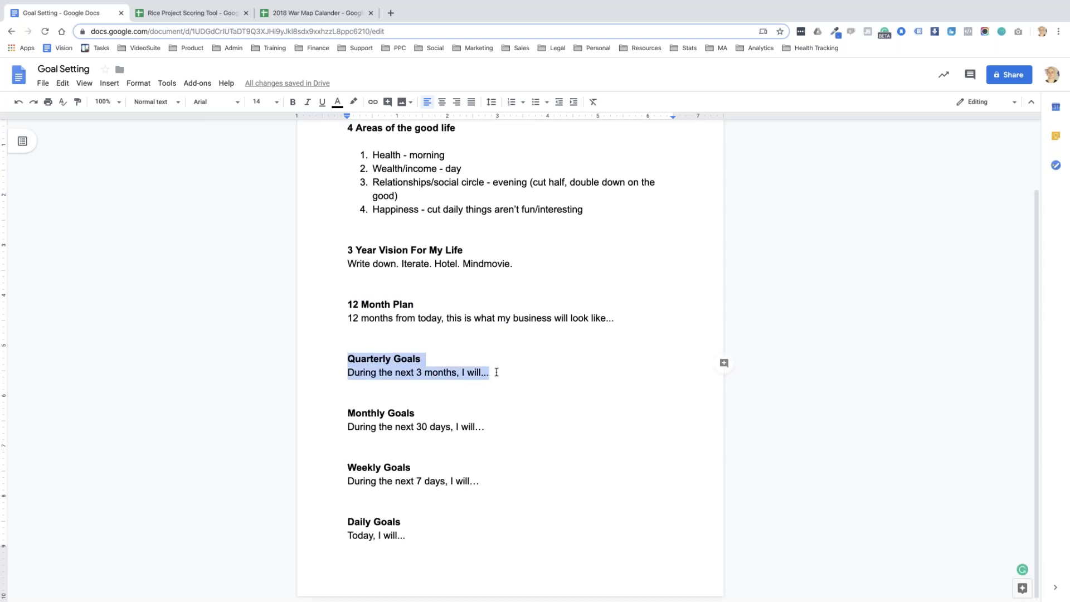
click(495, 371)
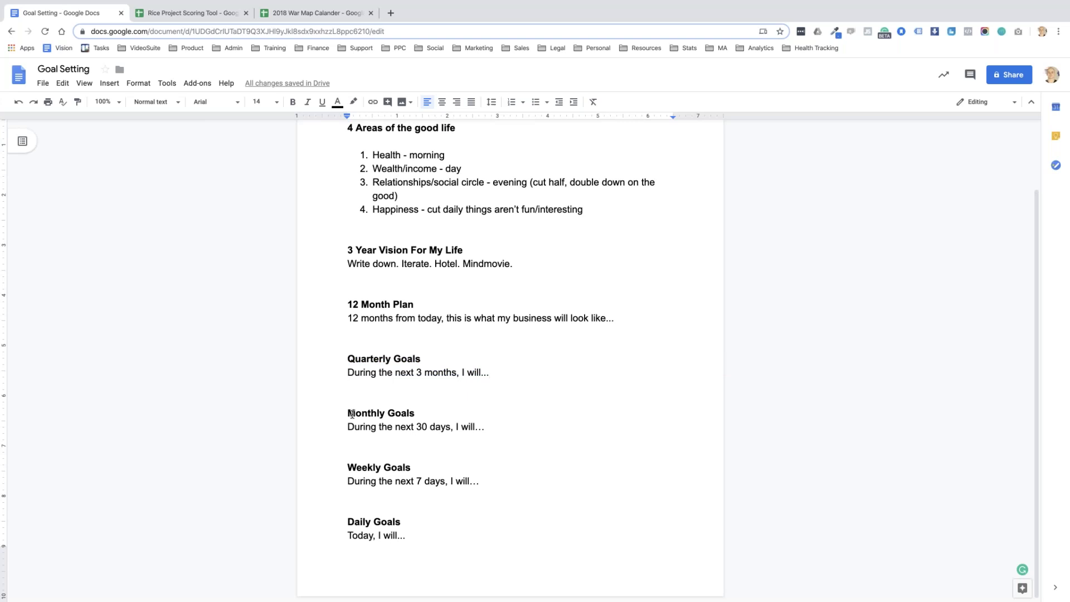
drag(349, 412, 492, 432)
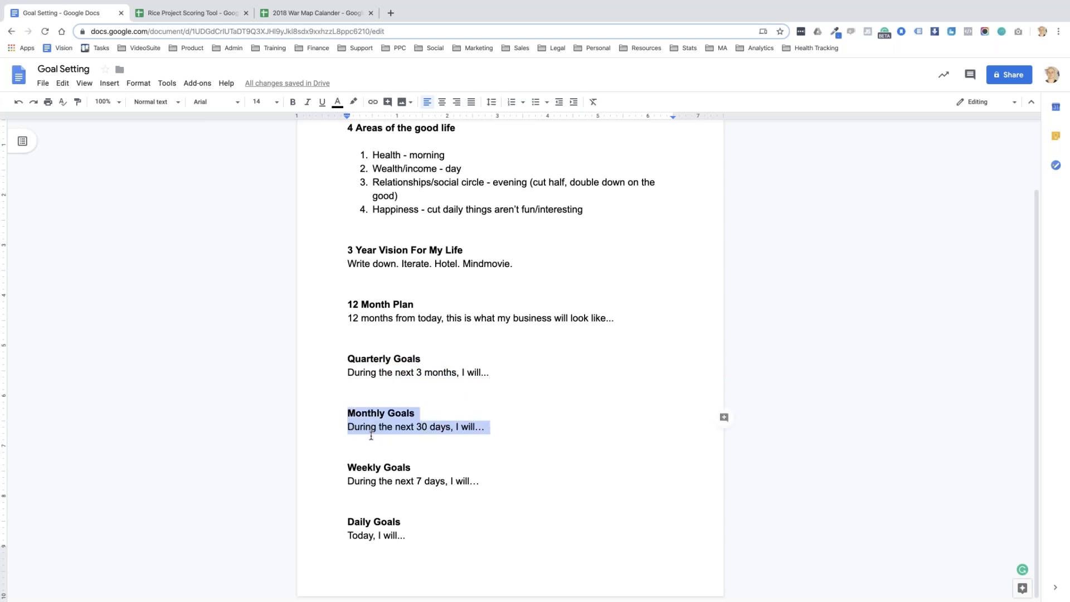
click(371, 435)
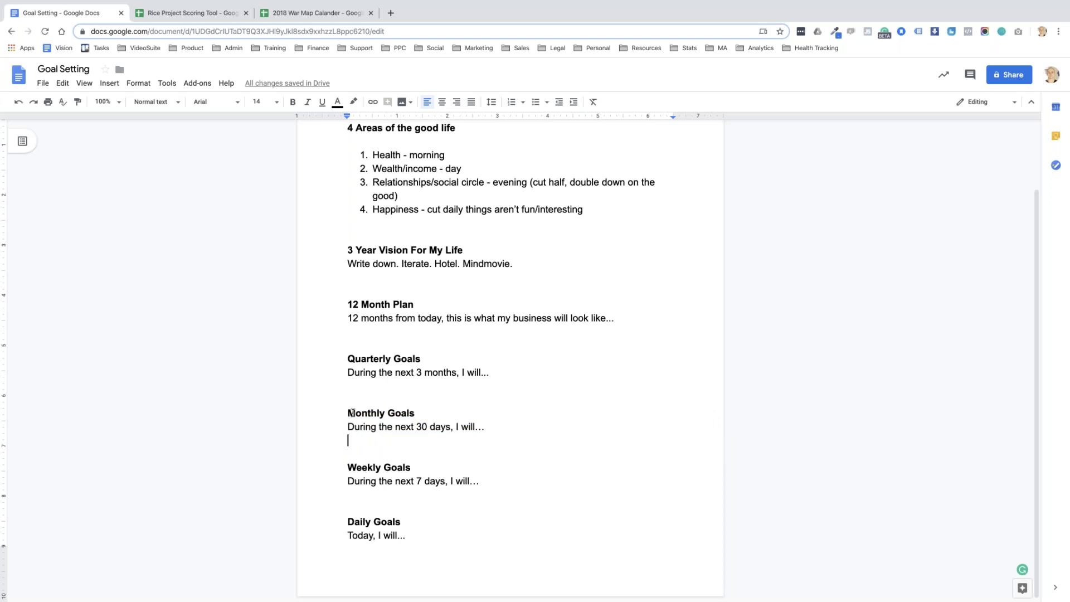
drag(346, 412, 481, 426)
click(491, 427)
drag(347, 468, 490, 482)
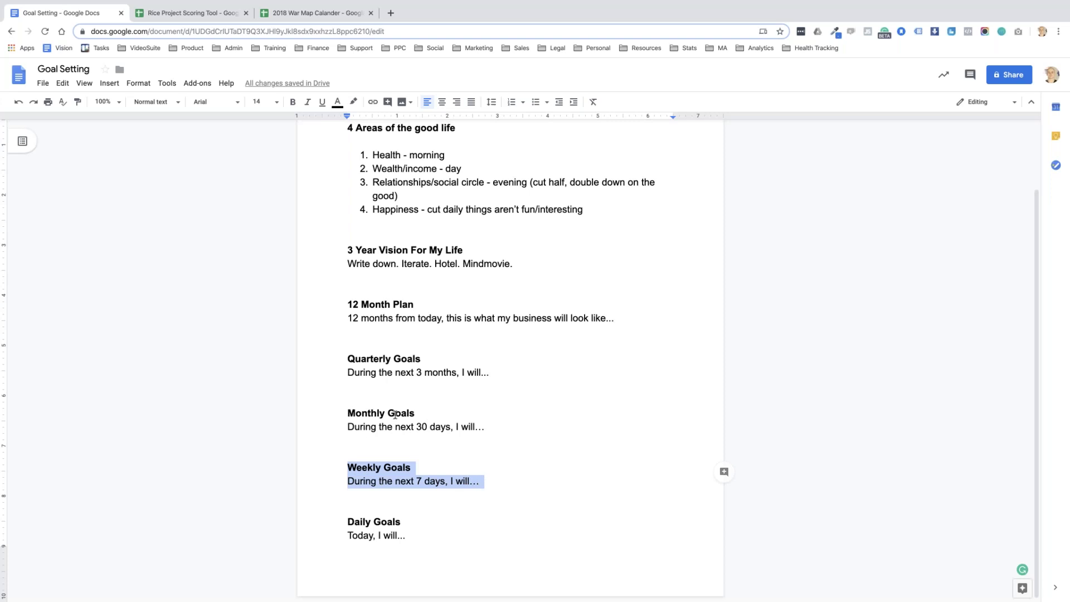
drag(347, 412, 499, 426)
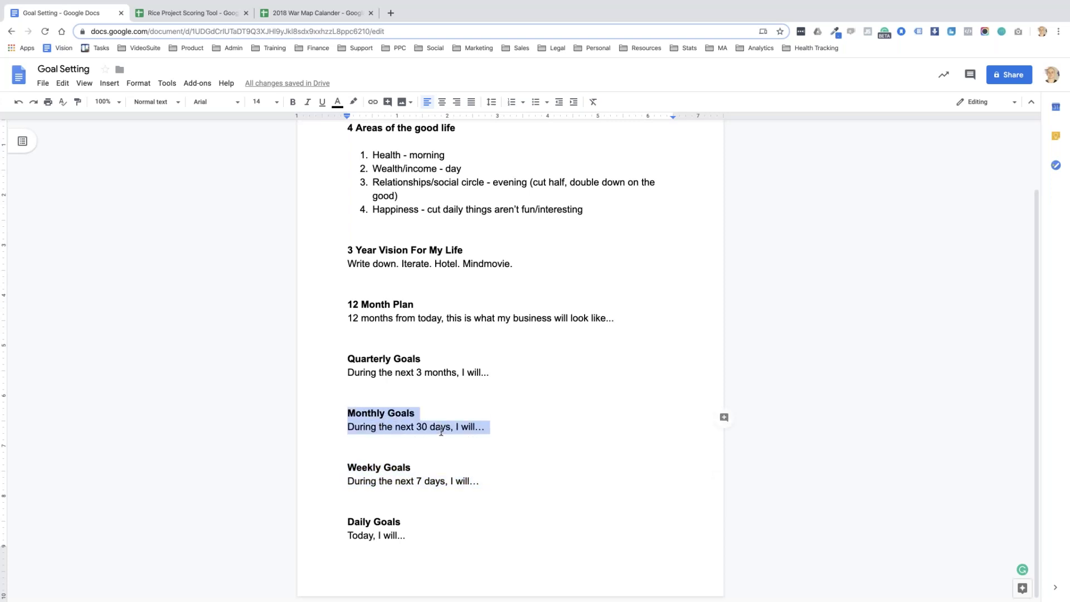
click(359, 467)
drag(347, 467, 392, 494)
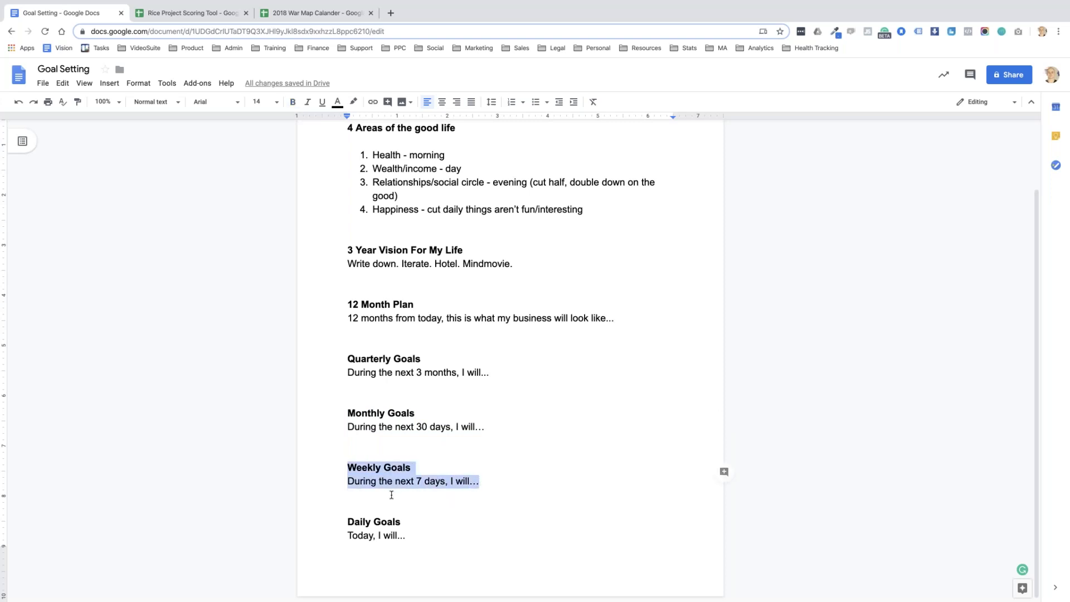
click(391, 495)
scroll(467, 502, down, 1)
key(Down)
- Select the Daily Goals heading and the 'Today, I will...' line
key(End)
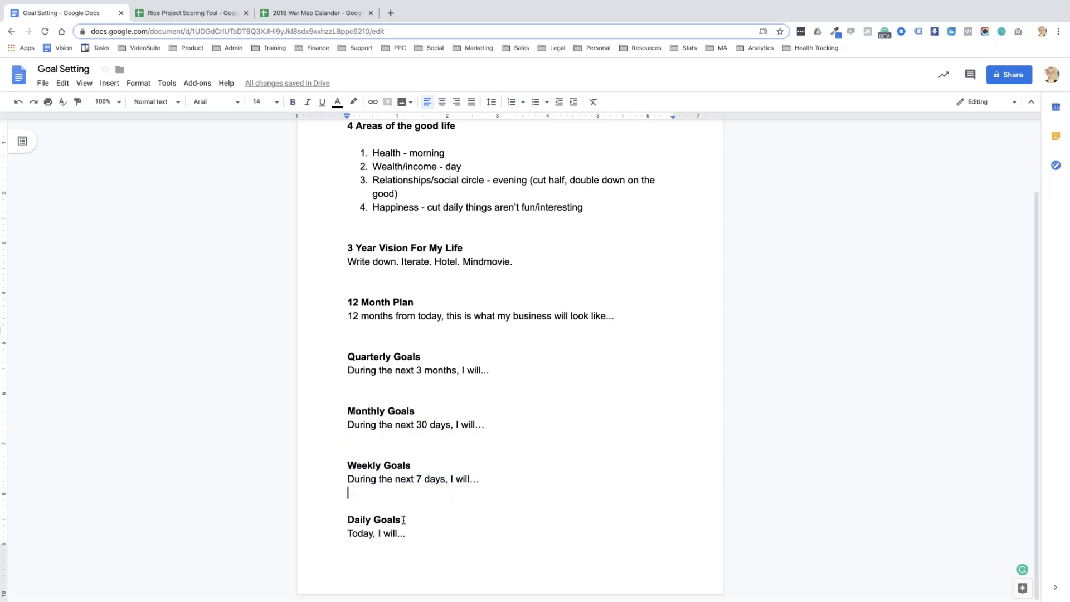
key(shift+Home)
click(385, 548)
drag(423, 533, 406, 533)
click(386, 555)
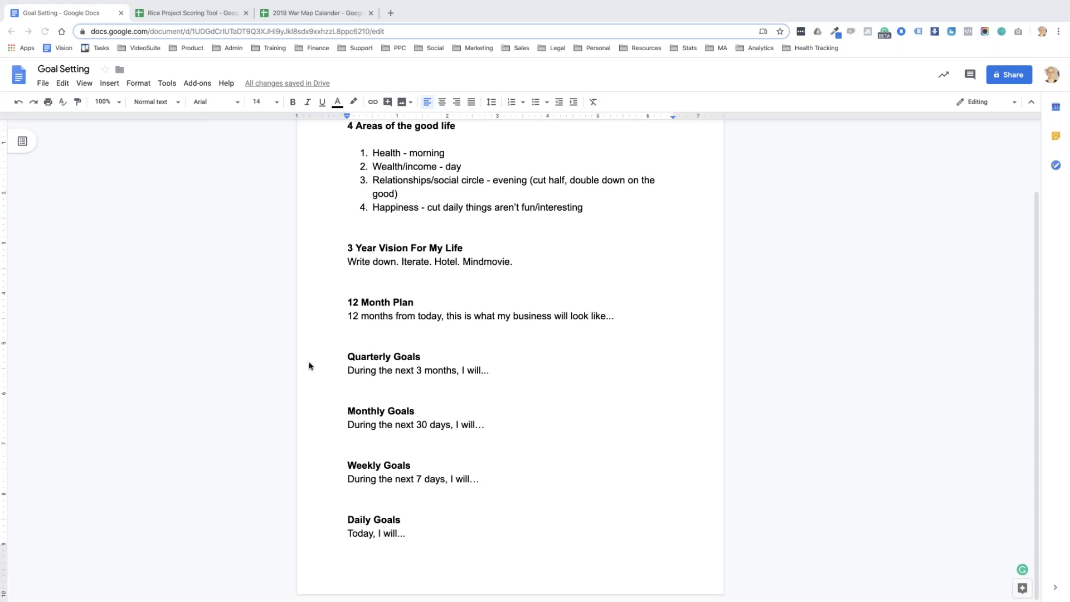
- Select the Weekly Goals section to review it
click(342, 360)
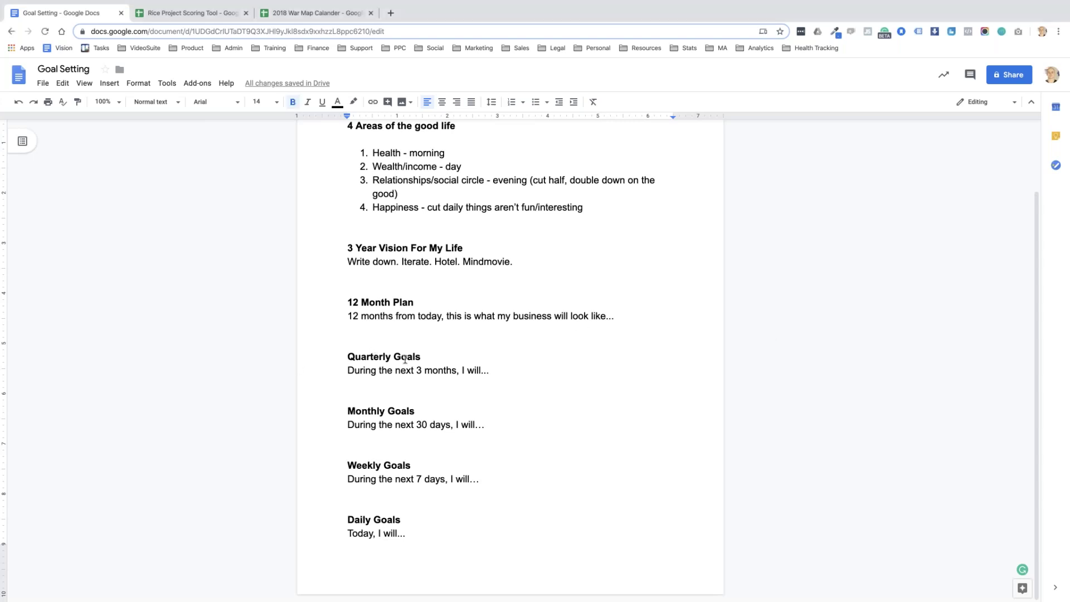
scroll(404, 359, up, 1)
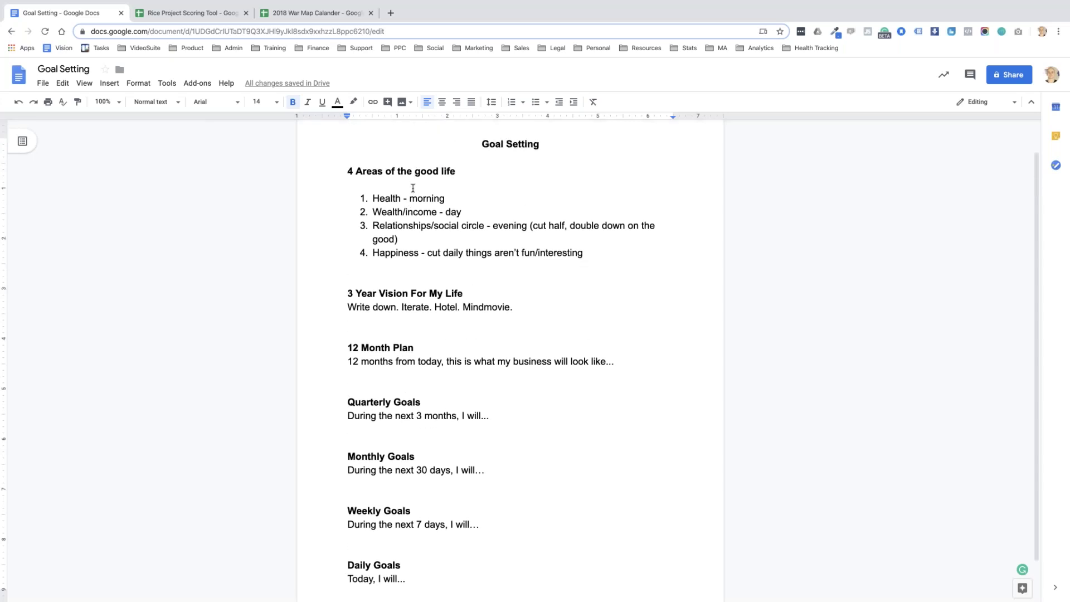
scroll(401, 288, down, 1)
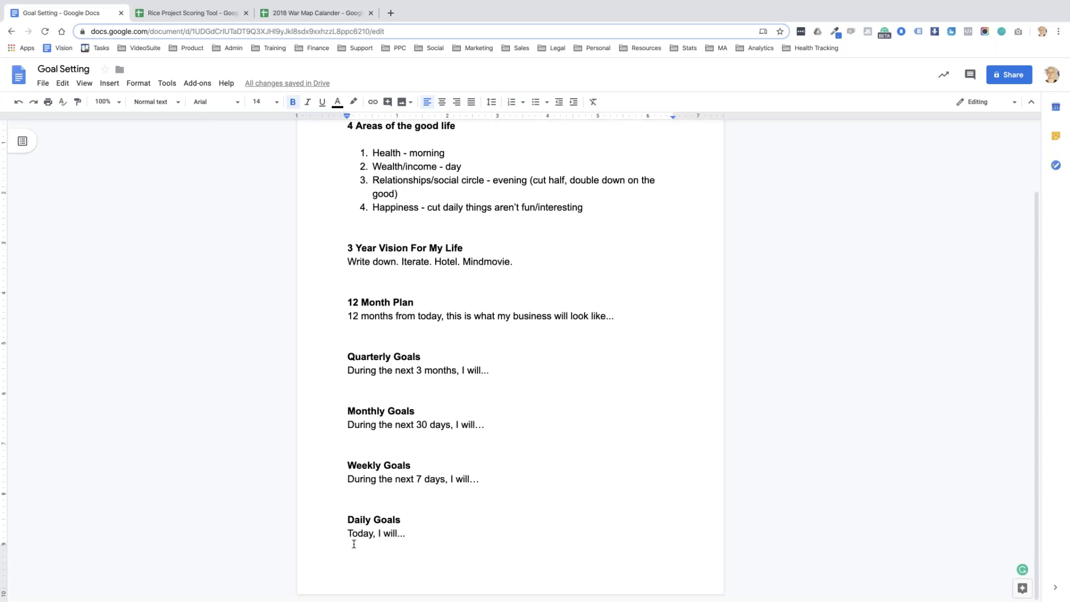
click(412, 535)
drag(347, 465, 416, 530)
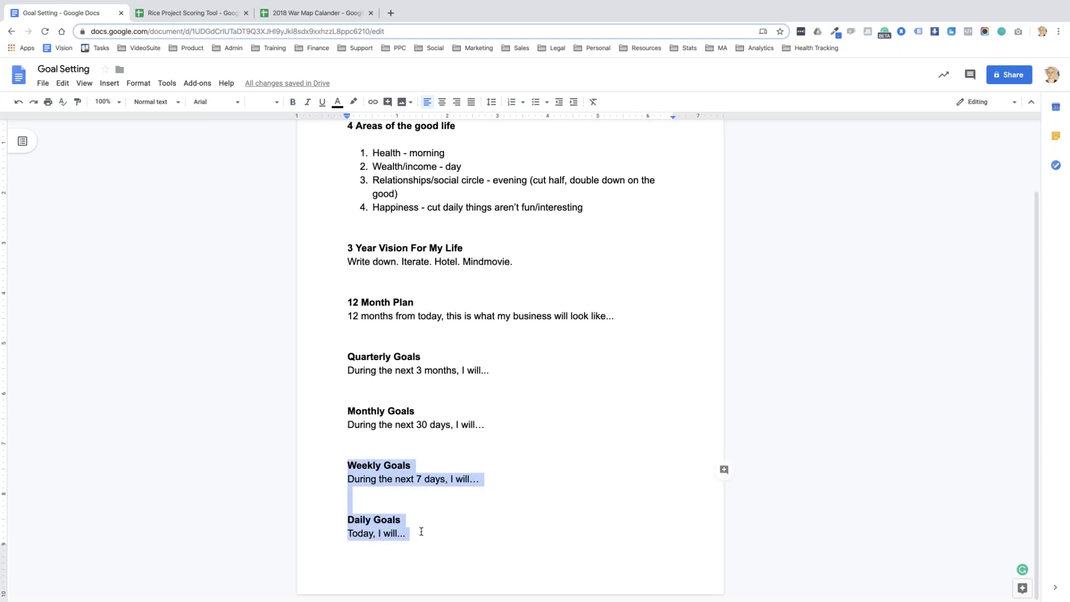
click(420, 532)
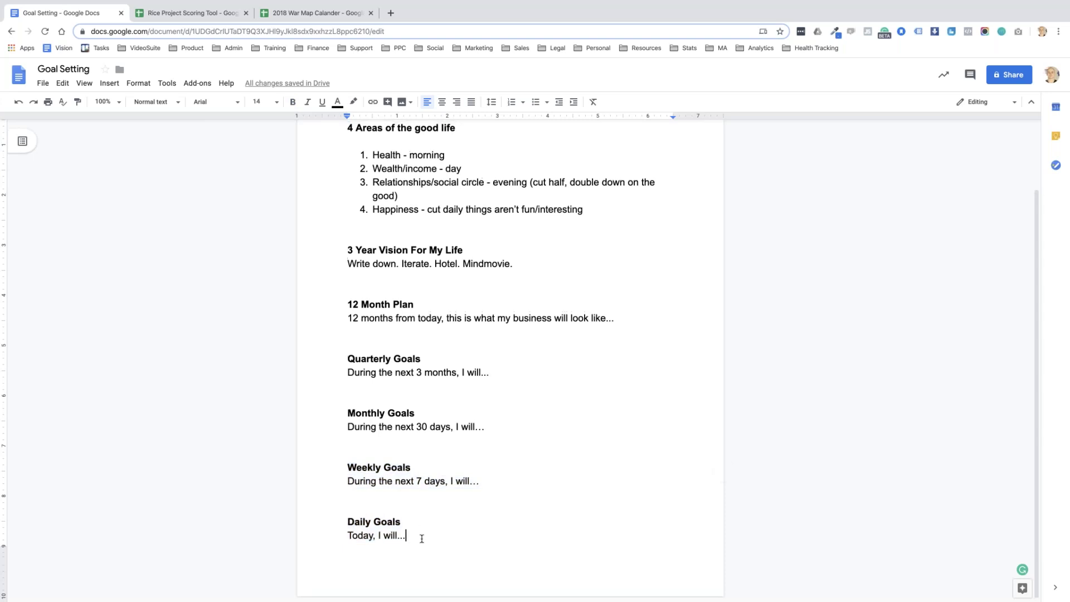
- Highlight the sections from 12 Month Plan through Daily Goals, then switch to the Rice Project Scoring Tool
drag(406, 536, 370, 169)
drag(384, 281, 391, 305)
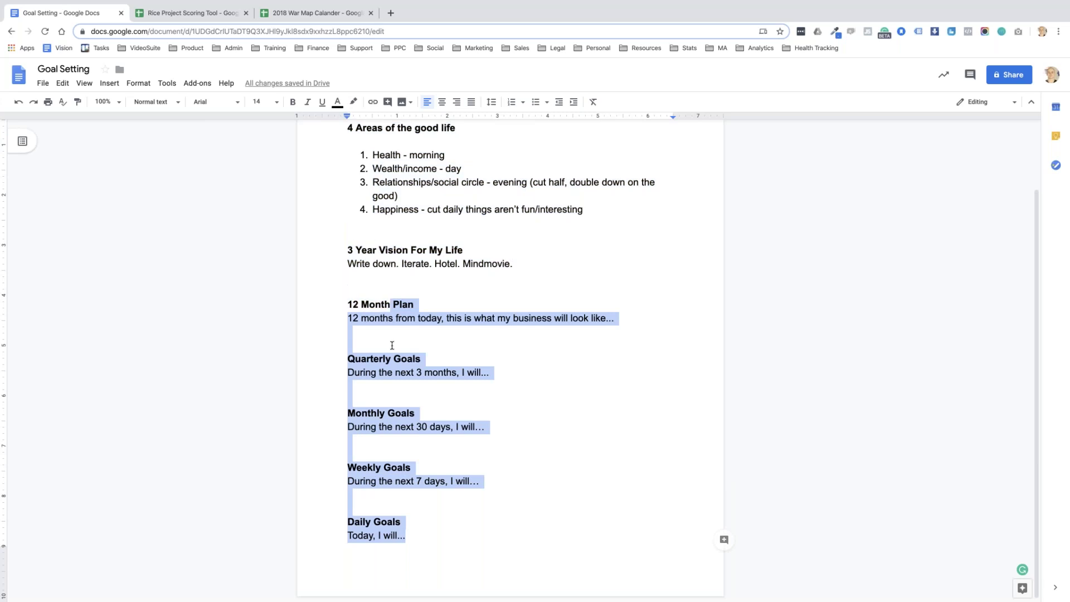
click(415, 535)
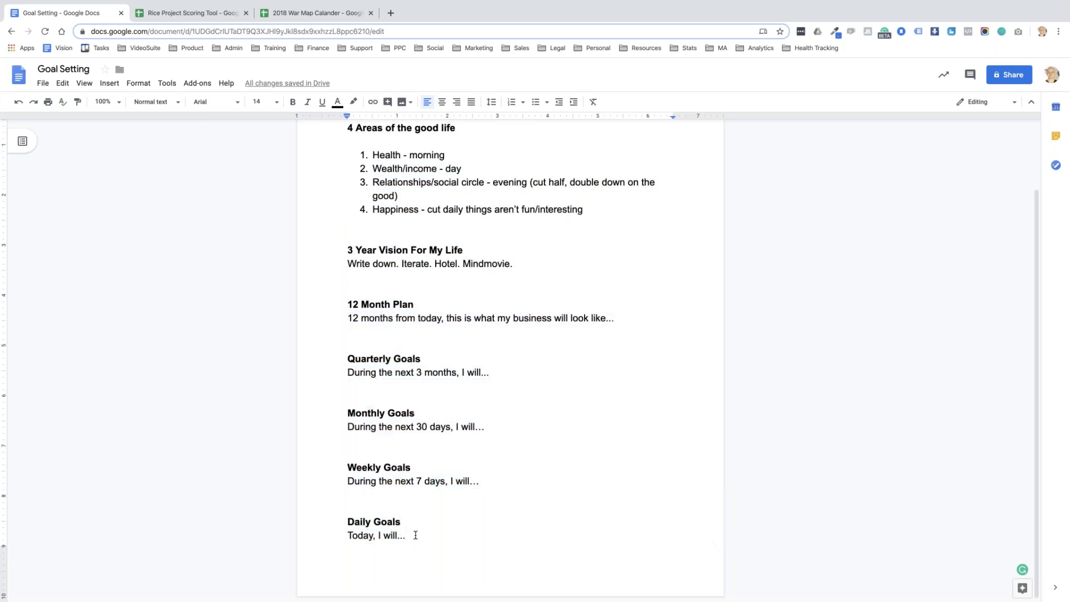
scroll(461, 509, up, 2)
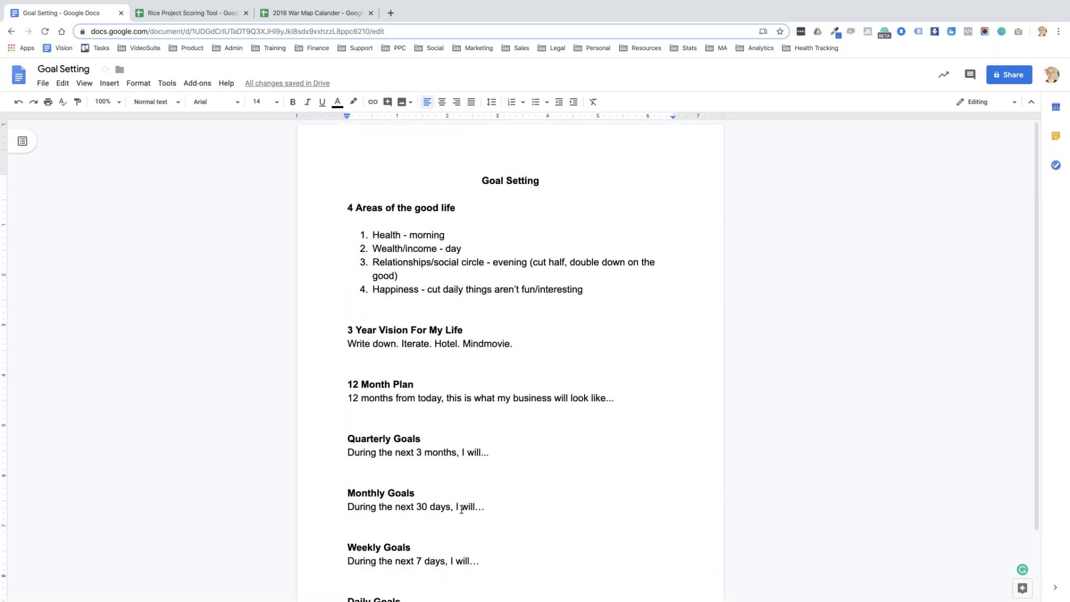
scroll(461, 509, down, 2)
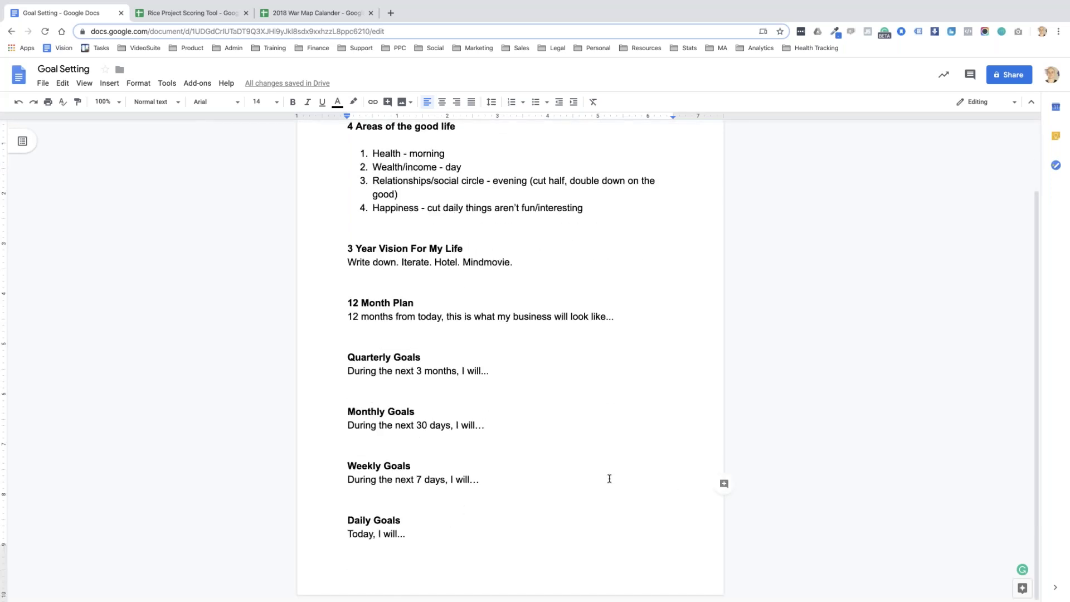
scroll(522, 469, up, 2)
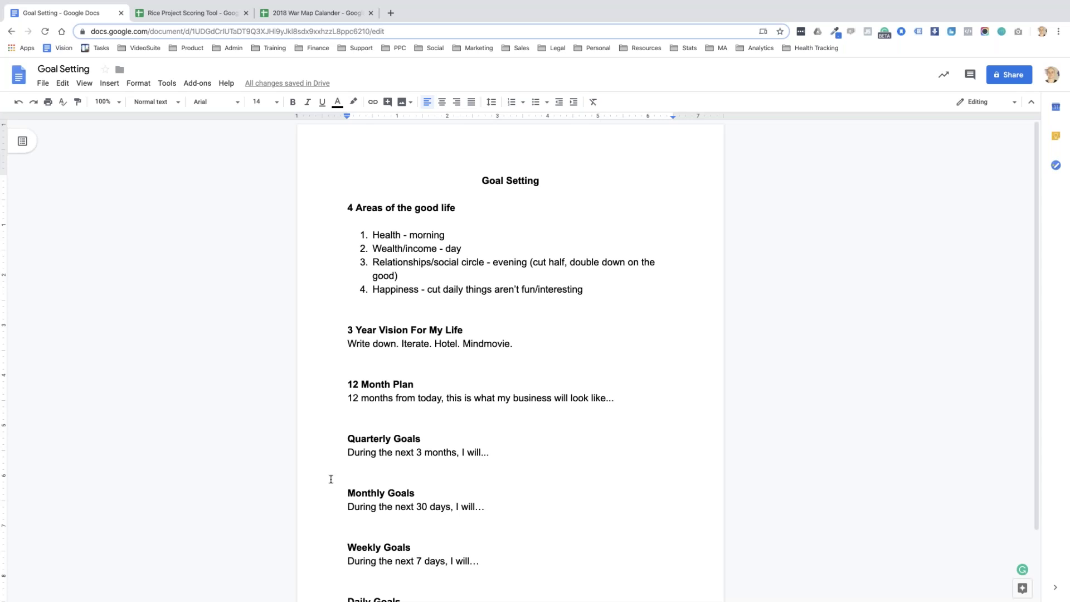
scroll(301, 339, down, 3)
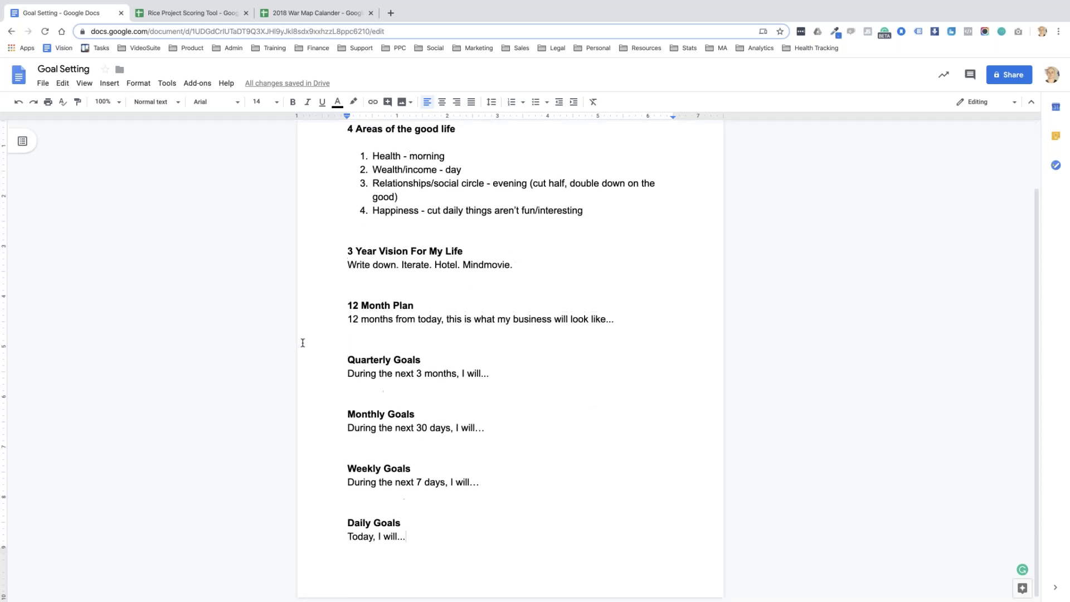
scroll(306, 337, up, 3)
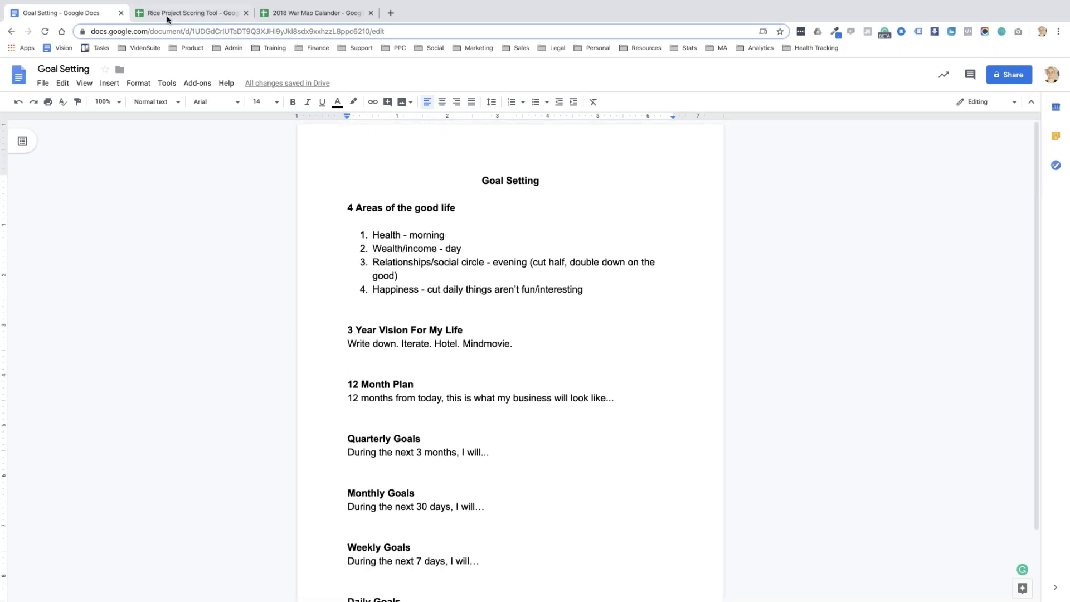
click(196, 15)
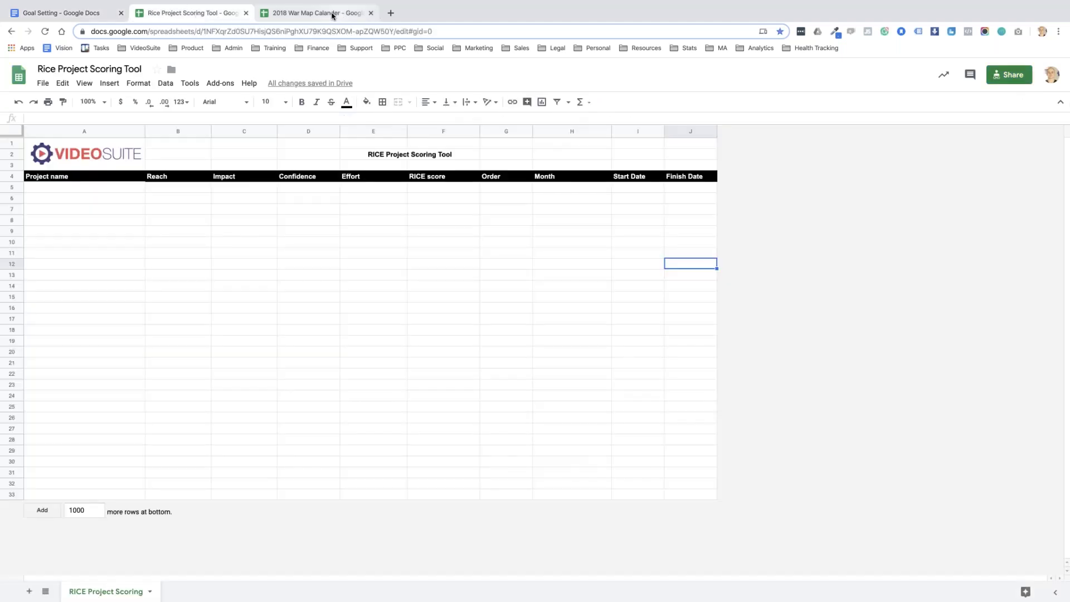
- Toggle between the Rice Project Scoring Tool and 2018 War Map Calander tabs, ending on the dashboard
click(332, 16)
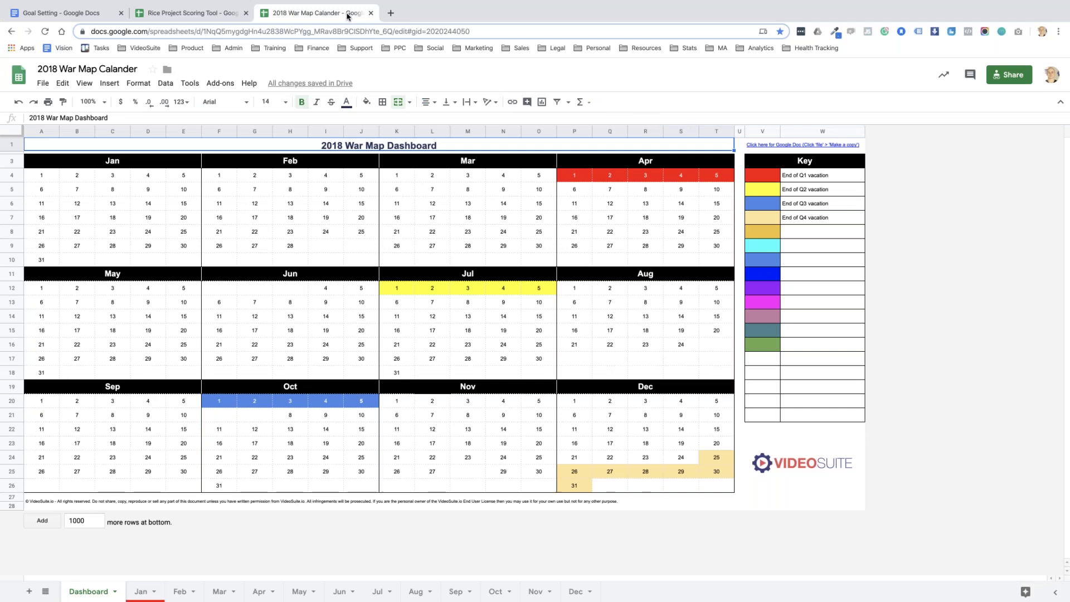
click(189, 13)
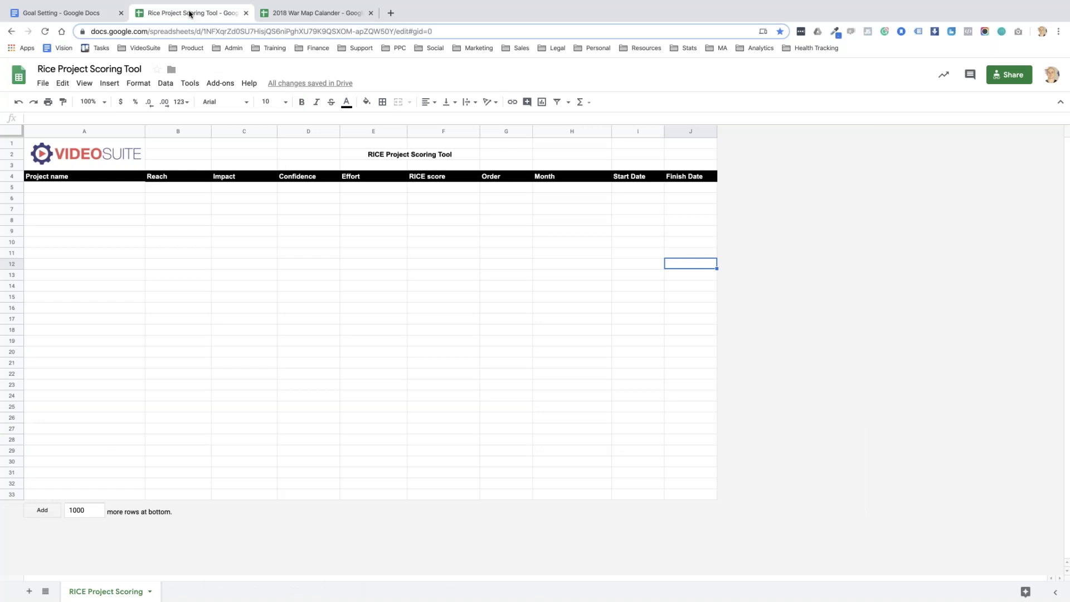
click(315, 14)
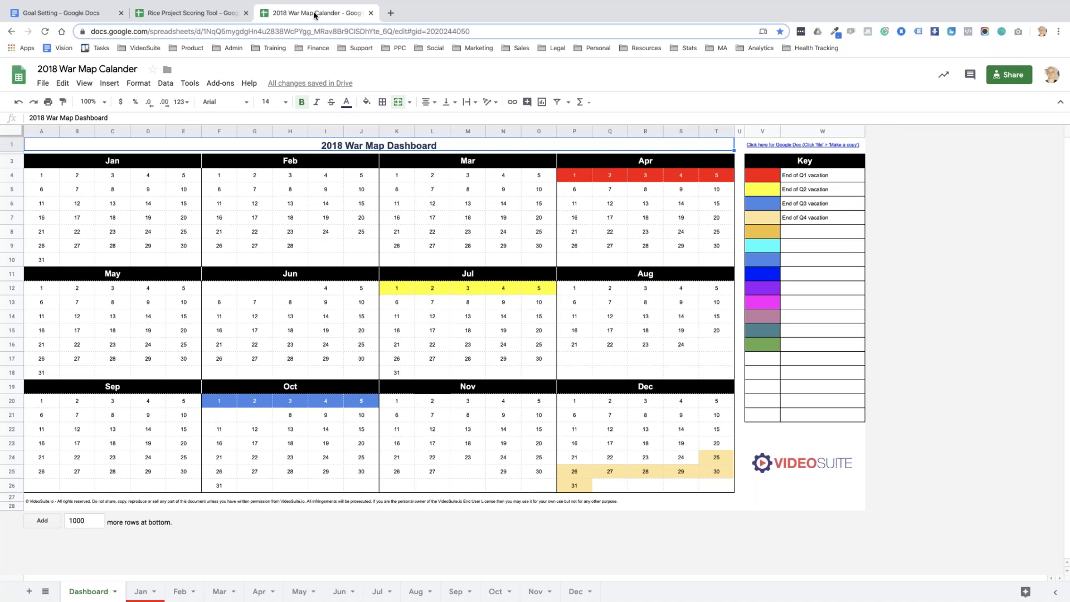
- Revisit Goal Setting, highlighting the 3 Year Vision and 12 Month Plan, then return to the Rice sheet
click(66, 18)
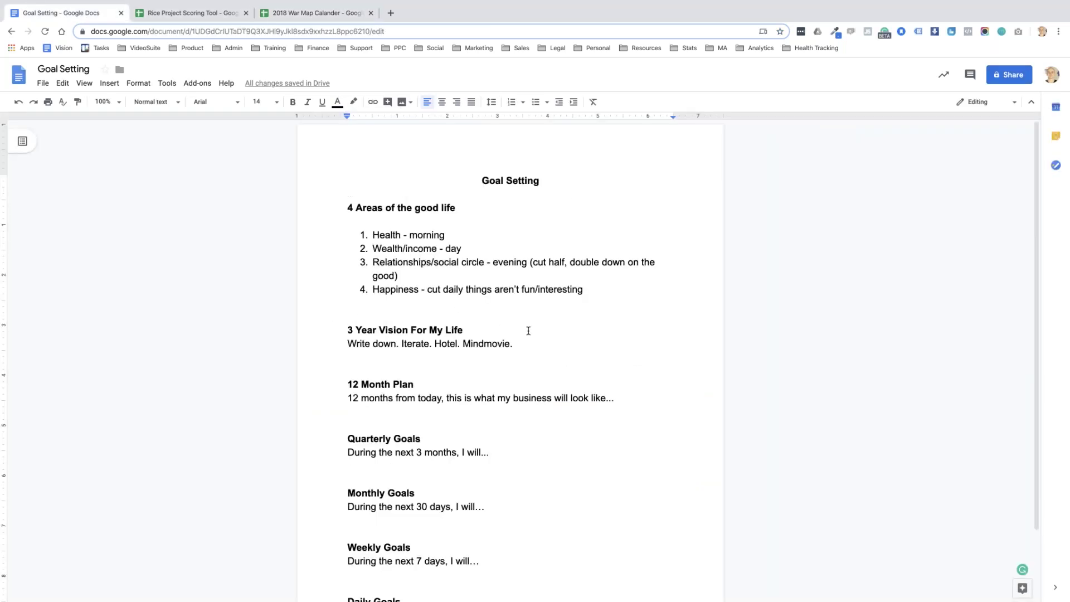
scroll(529, 330, down, 1)
drag(462, 294, 512, 294)
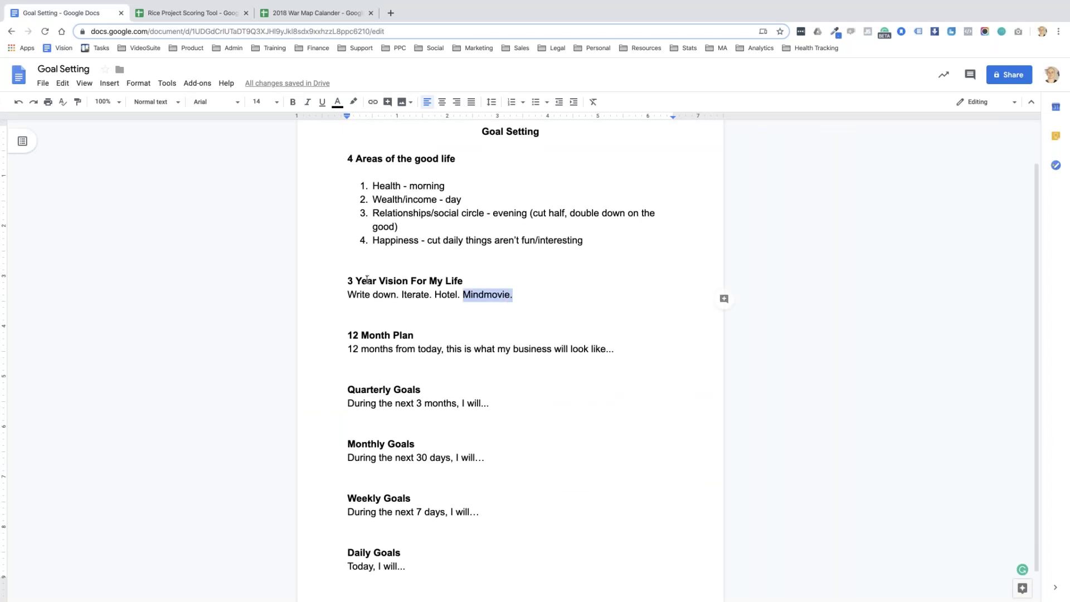
drag(366, 280, 474, 284)
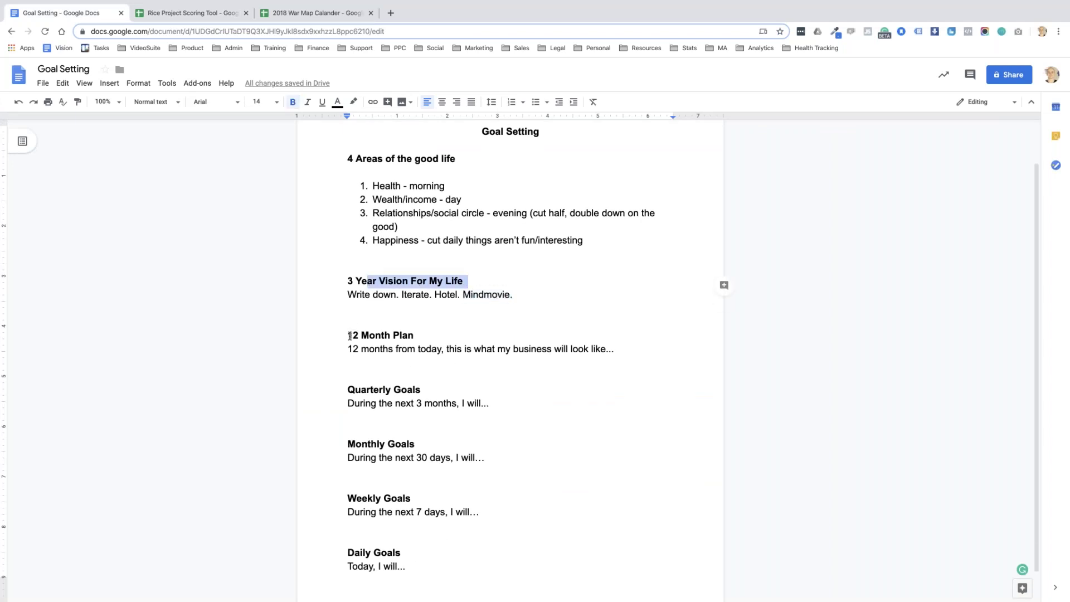
drag(347, 335, 517, 353)
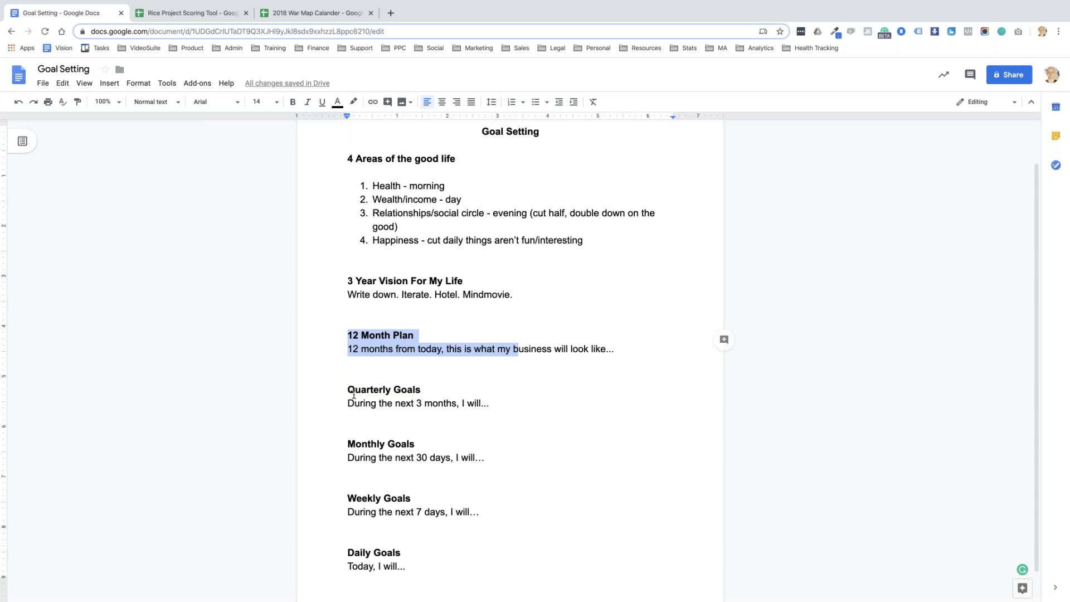
click(394, 322)
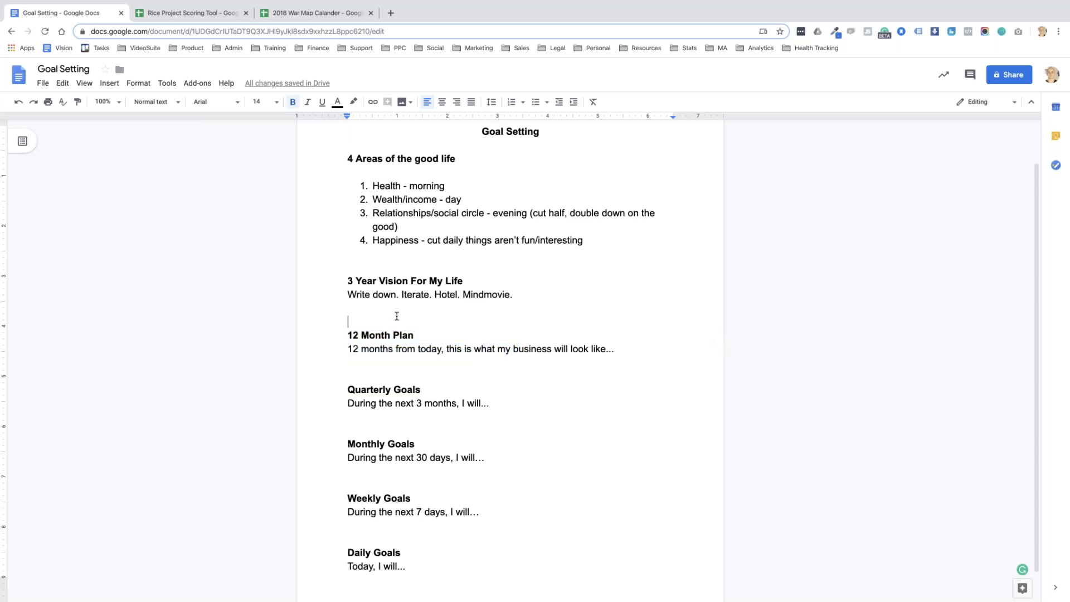
scroll(397, 316, up, 2)
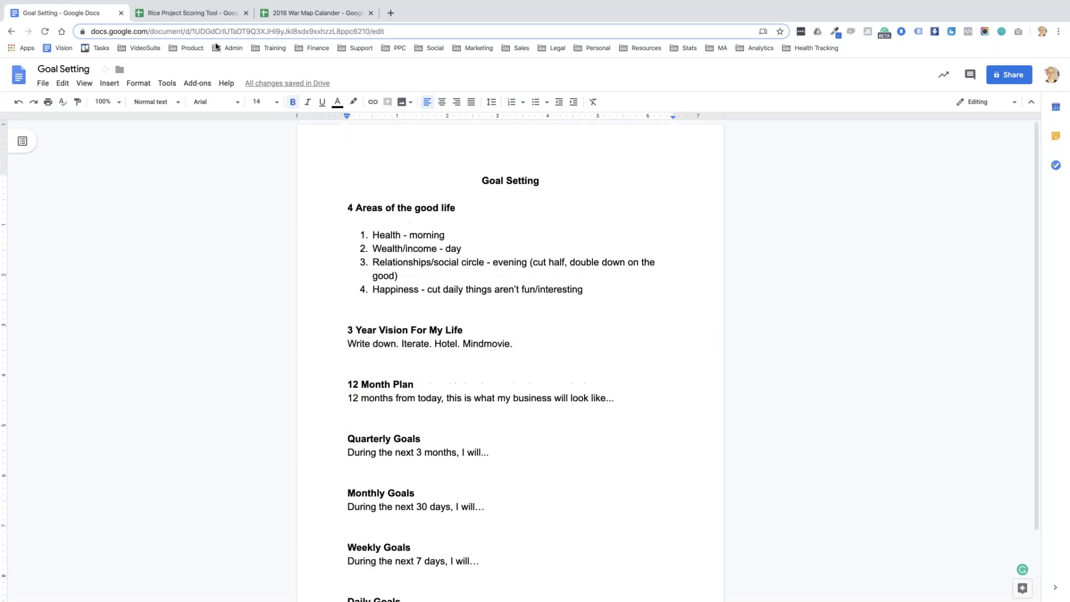
click(201, 14)
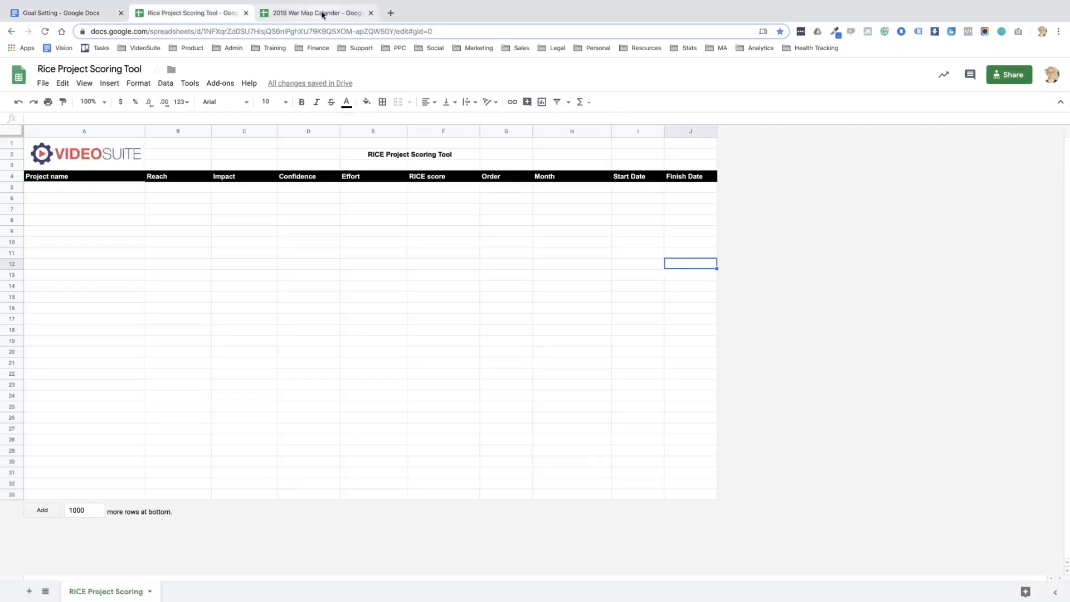
- Glance at the War Map dashboard, review 3 Year Vision and 12 Month Plan, then return to the dashboard
click(322, 15)
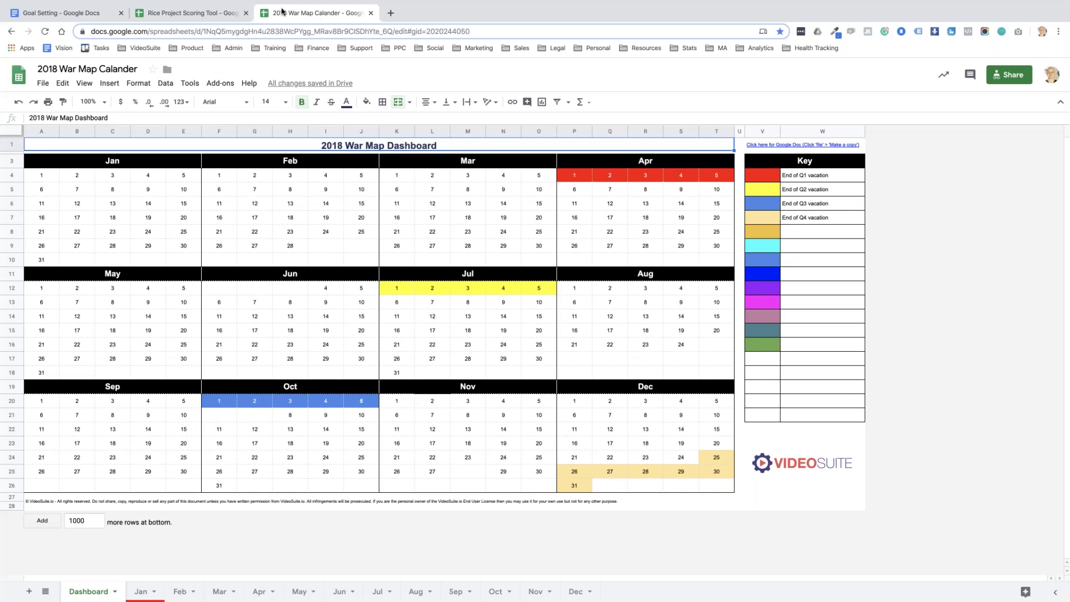
click(84, 13)
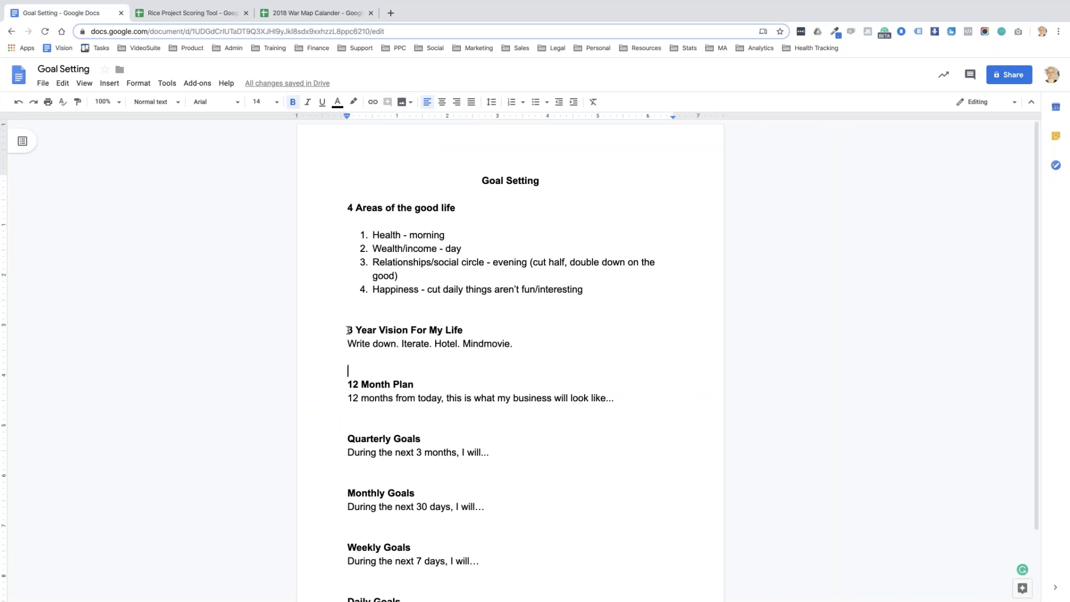
triple_click(468, 329)
drag(504, 344, 448, 344)
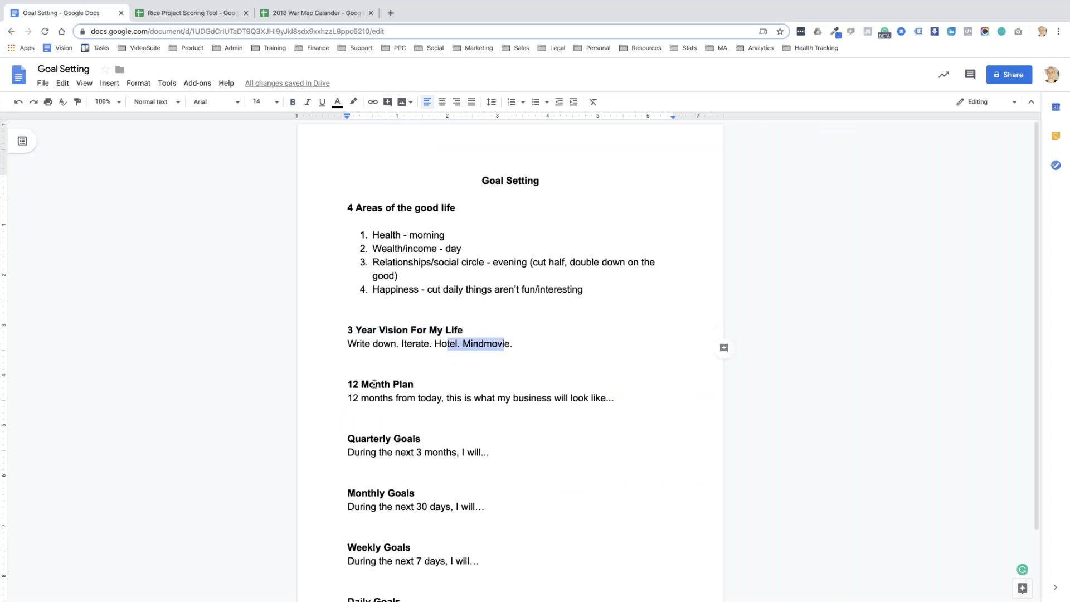
drag(481, 397, 521, 376)
click(522, 378)
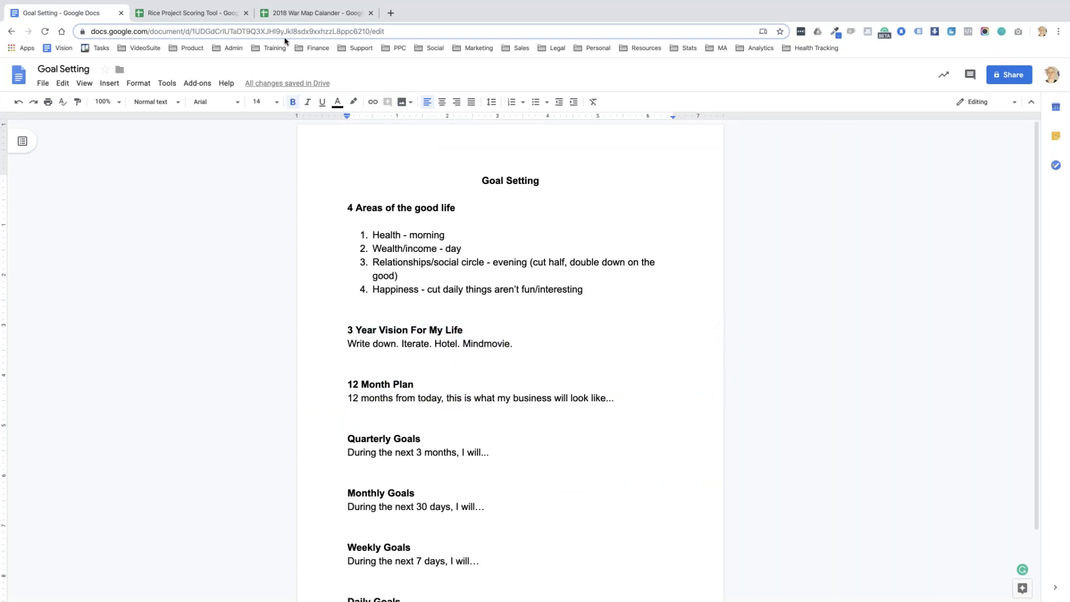
click(212, 13)
click(301, 17)
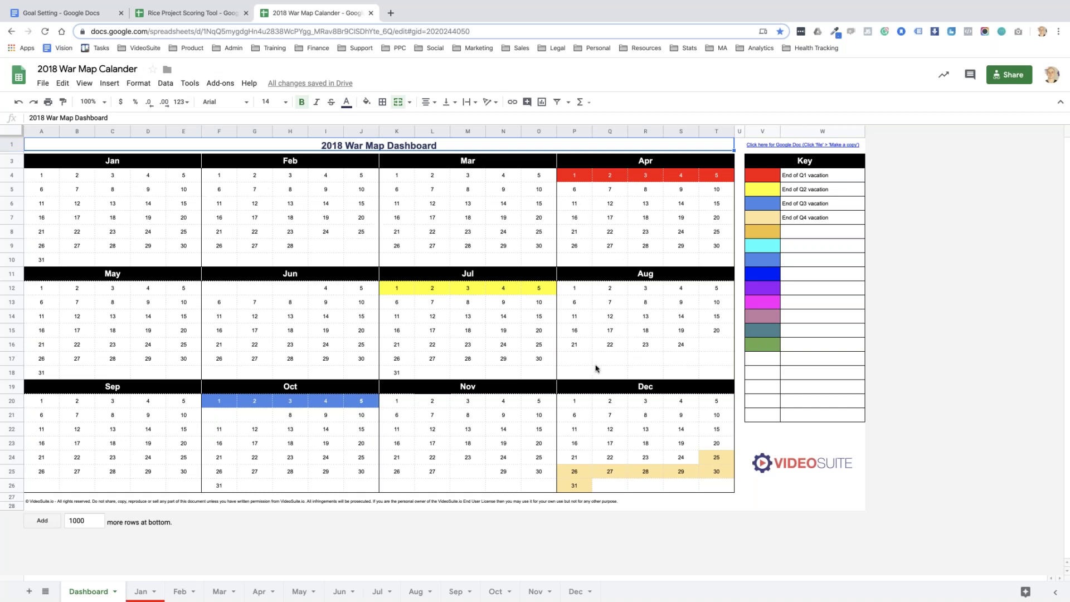
click(935, 295)
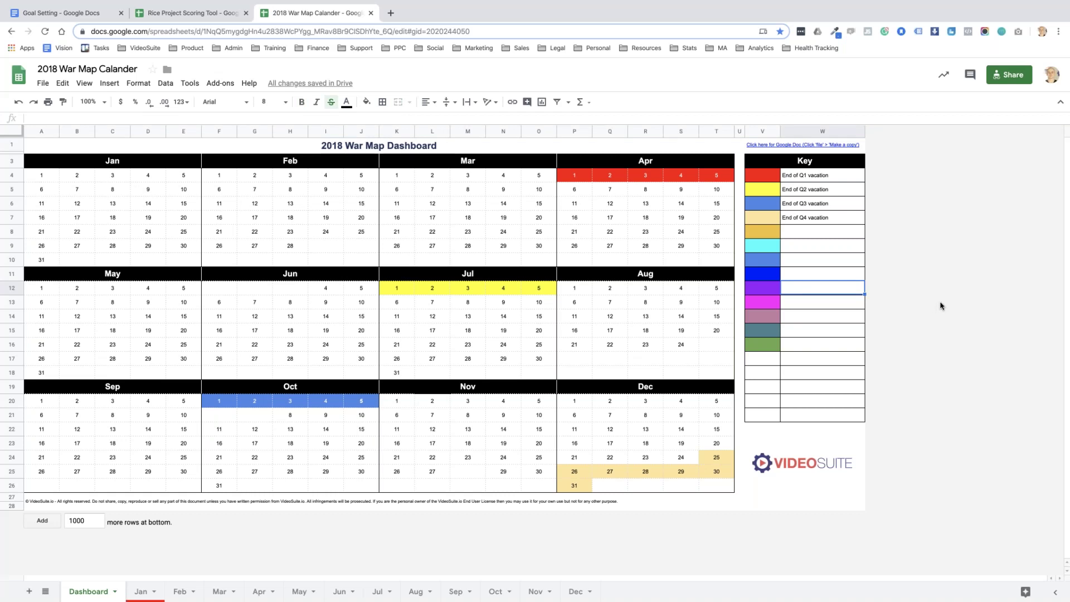
click(141, 592)
click(179, 592)
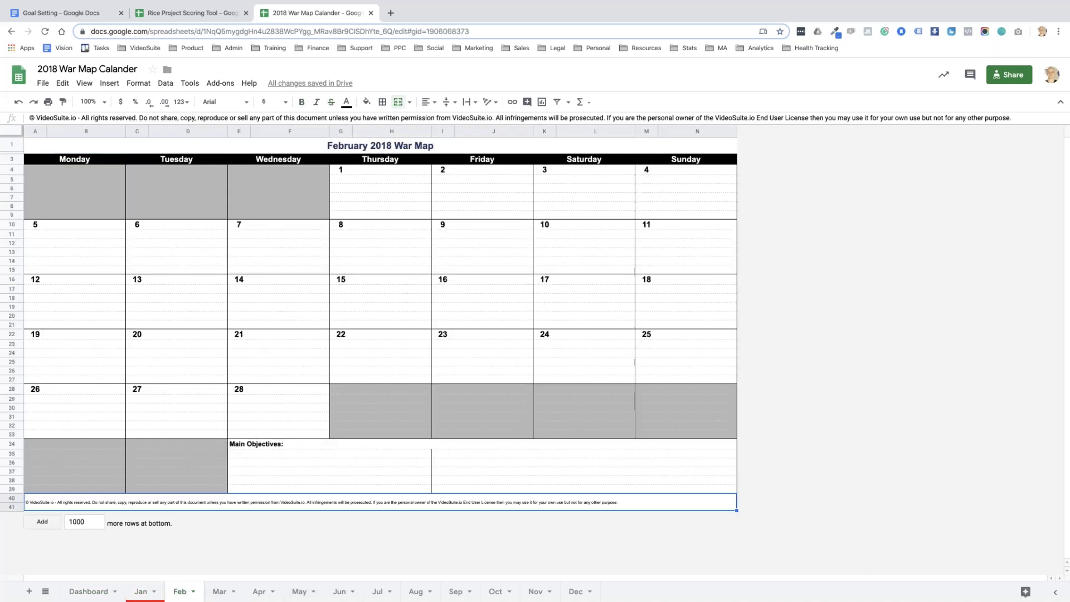
click(88, 591)
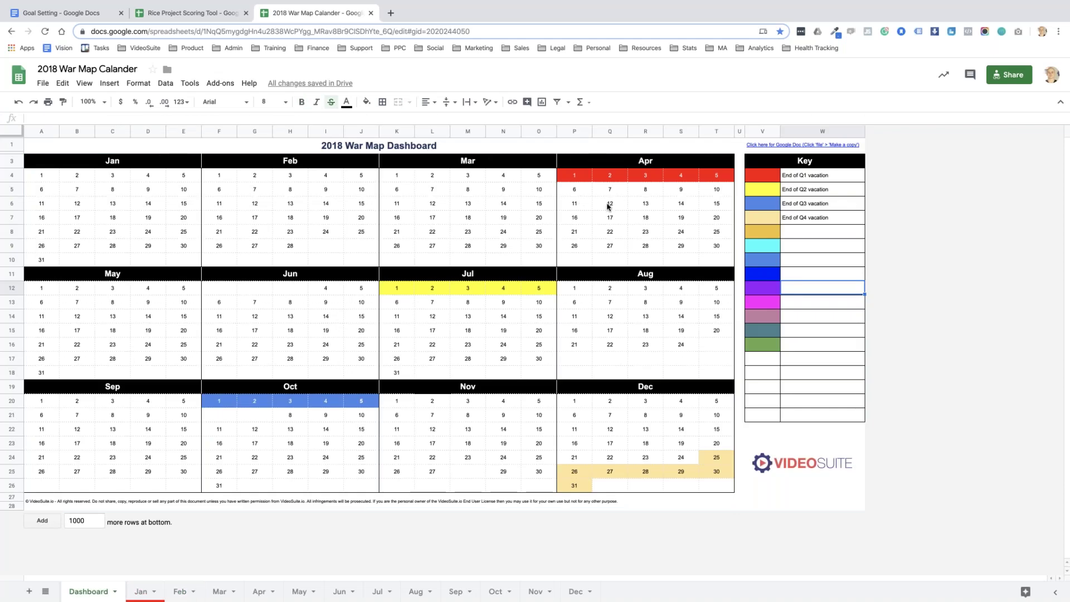
key(Up)
key(Up)
key(Up)
key(Up)
key(Up)
key(Up)
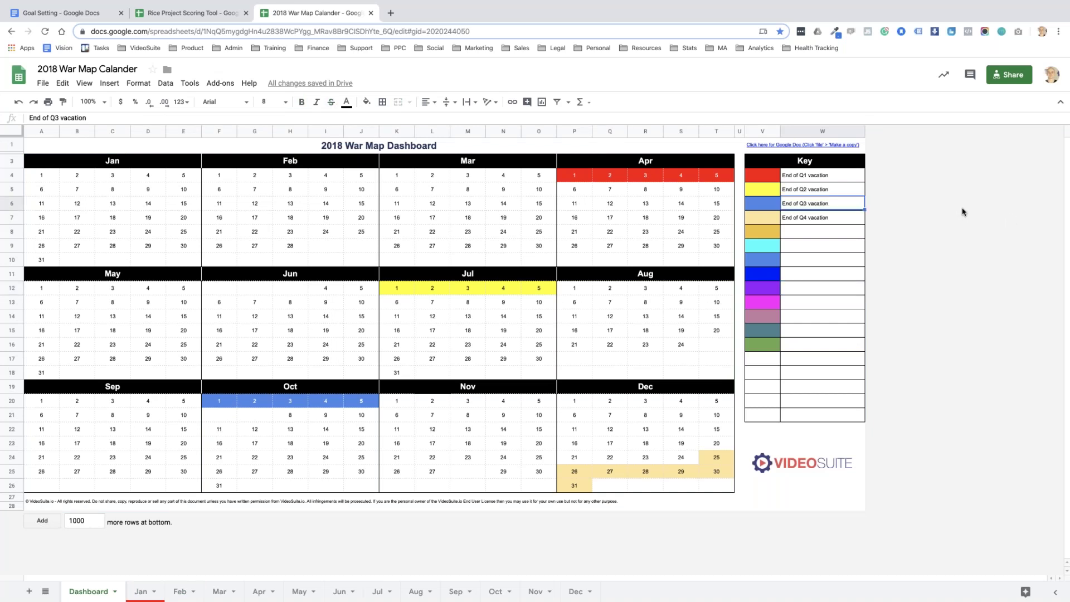
click(569, 181)
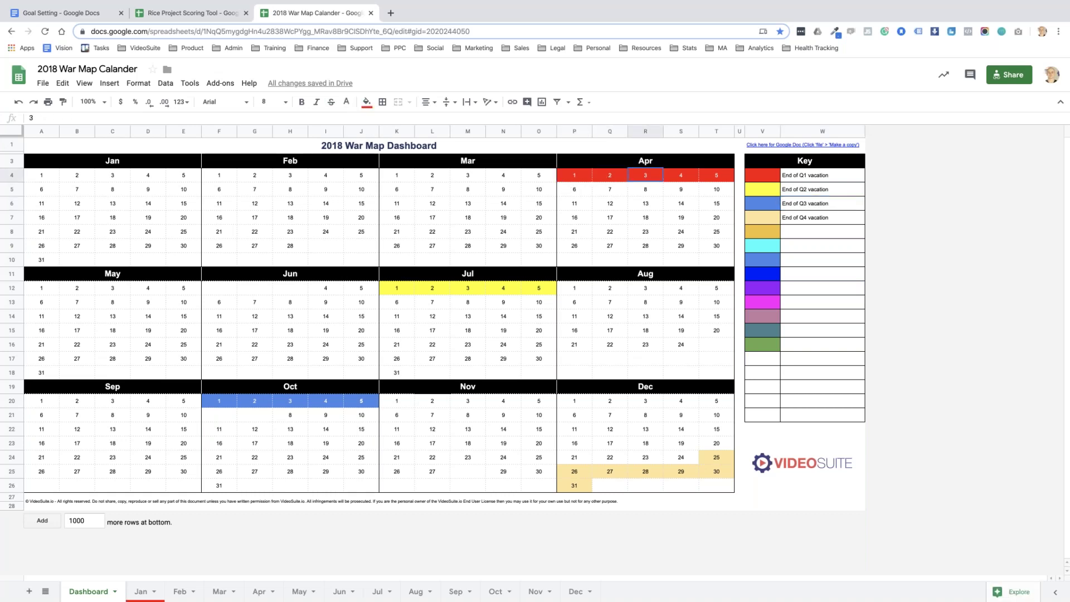
key(Right)
key(Right)
key(Right)
key(Right)
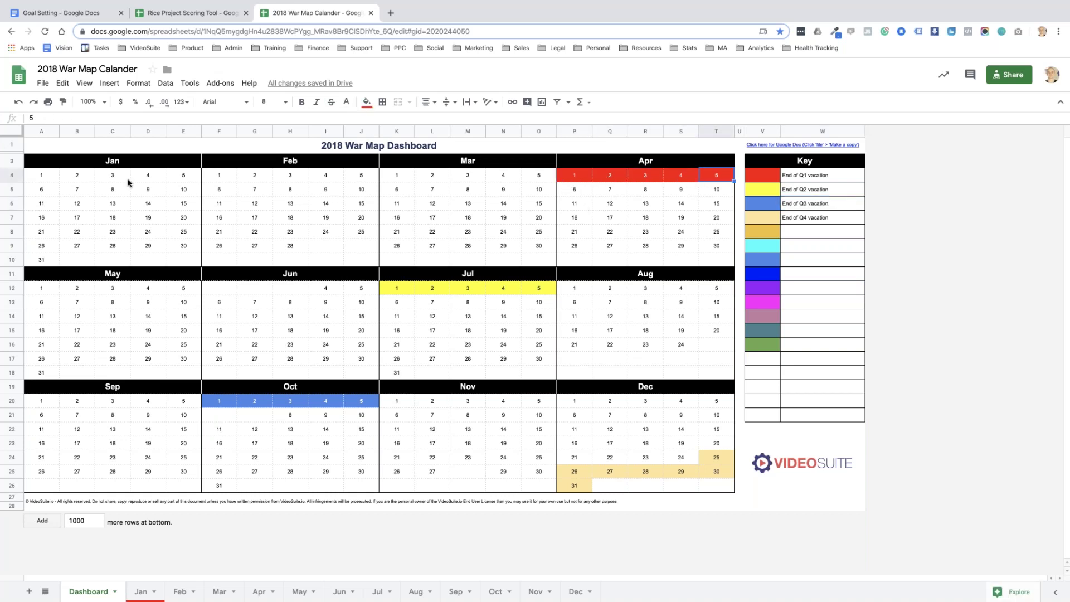
click(539, 248)
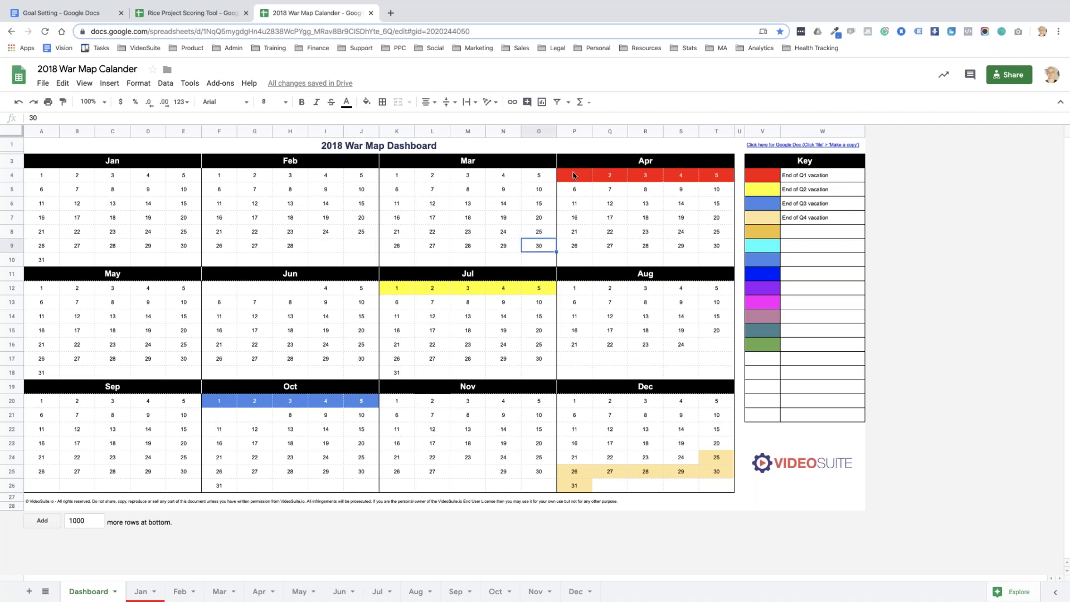
click(574, 176)
key(Right)
click(645, 177)
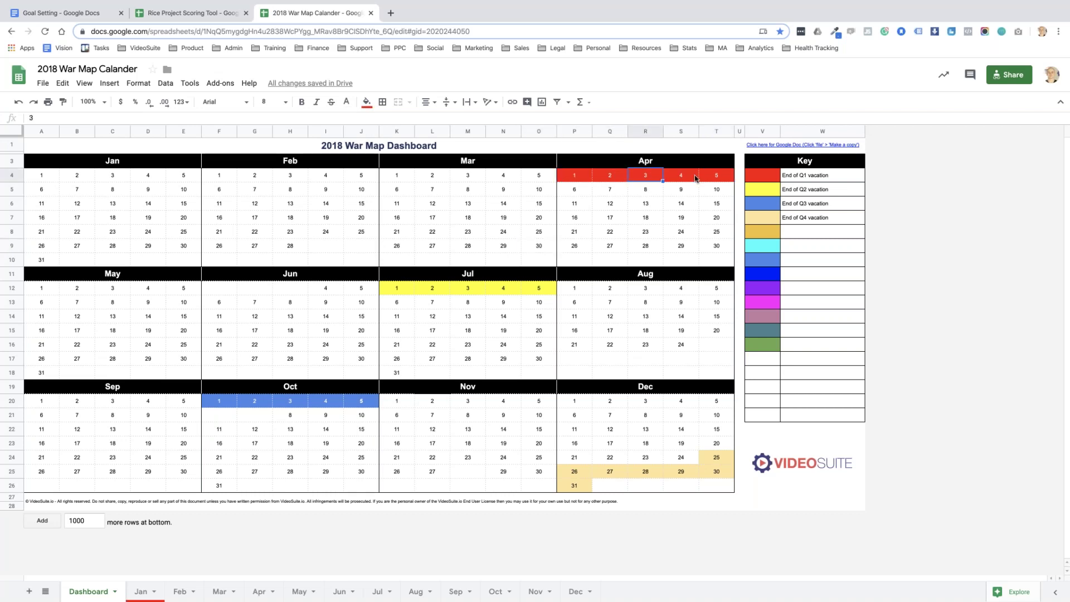
click(681, 178)
click(713, 180)
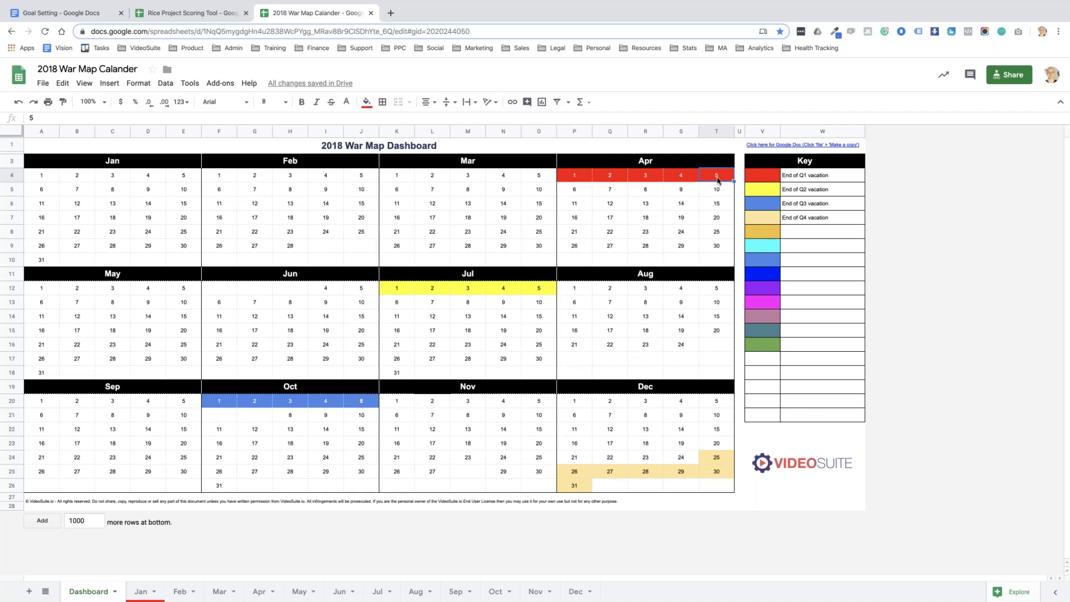
click(254, 344)
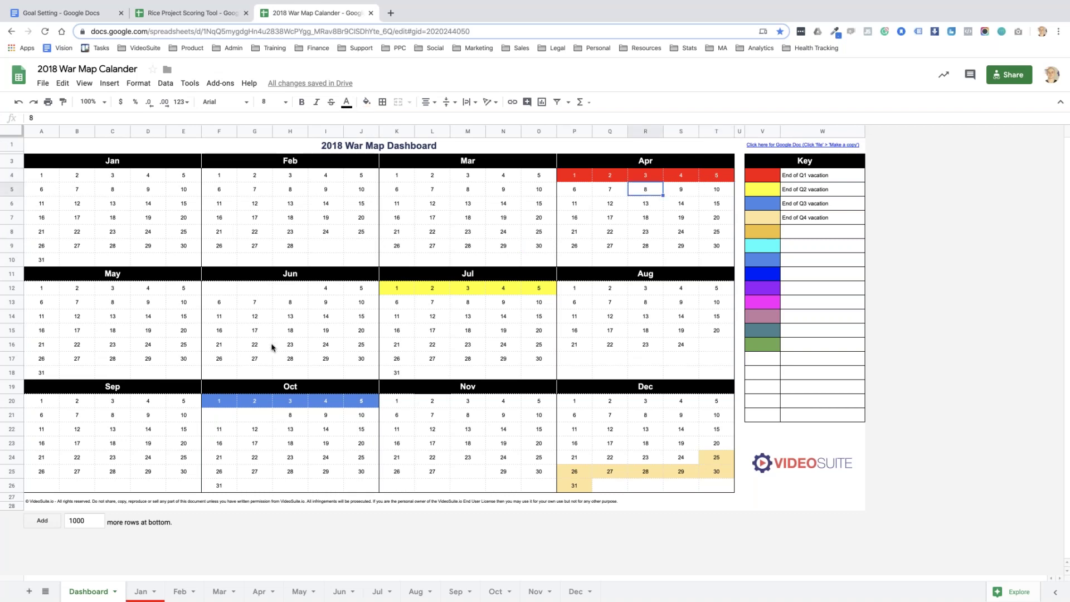
click(454, 285)
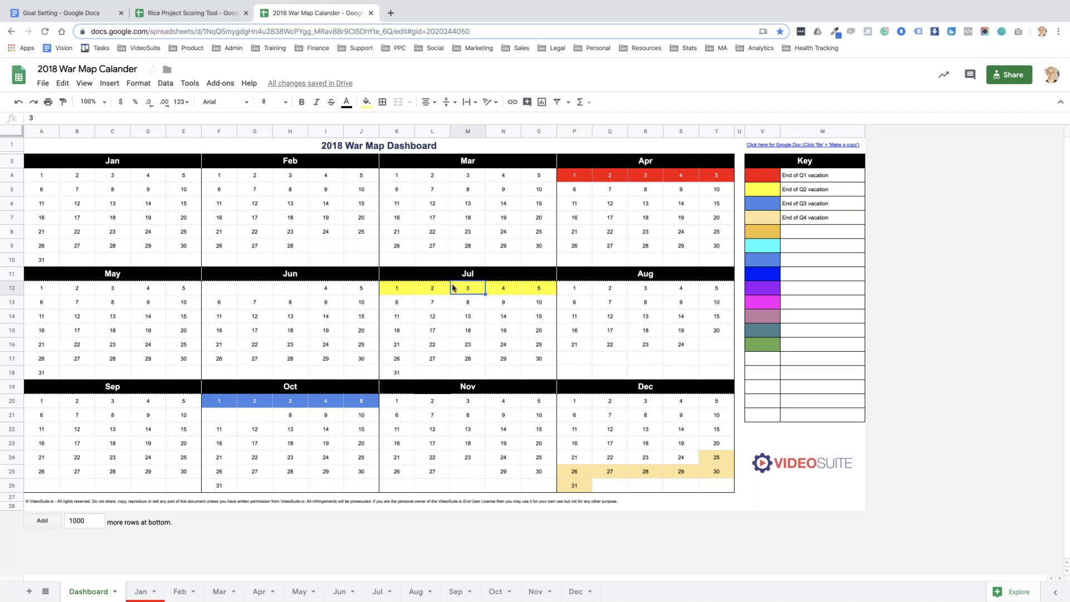
click(613, 316)
click(183, 415)
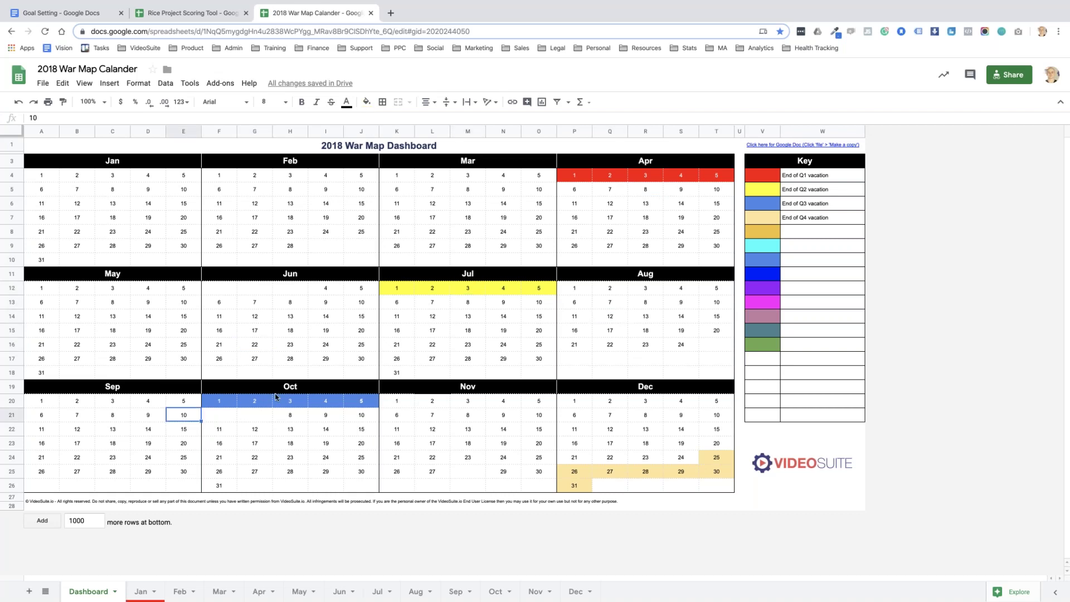
click(268, 387)
click(658, 419)
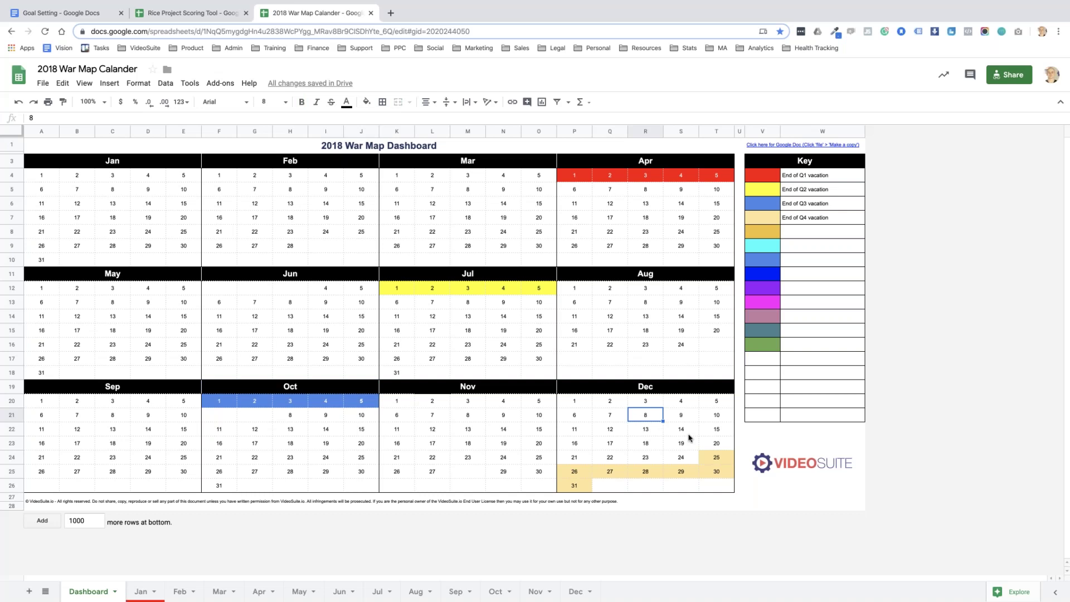
click(807, 178)
click(825, 190)
click(841, 207)
click(842, 219)
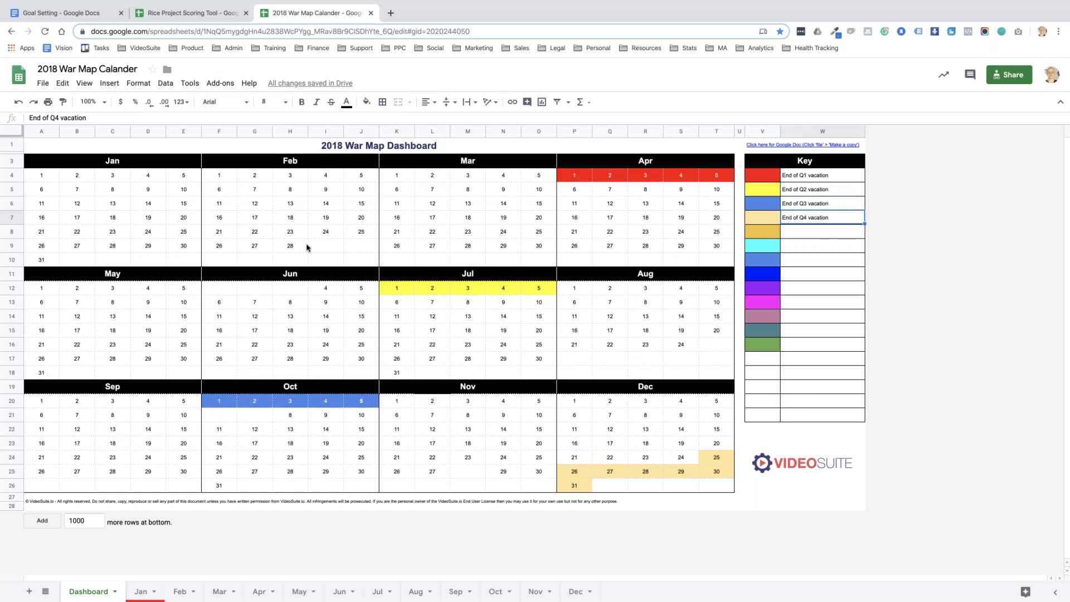
click(51, 179)
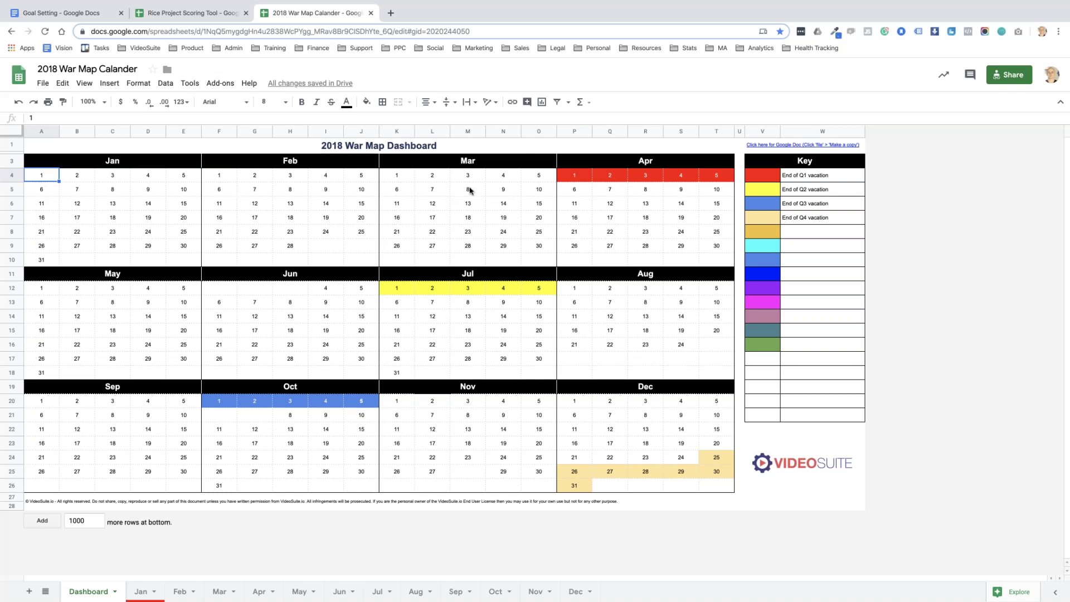
click(418, 217)
click(575, 221)
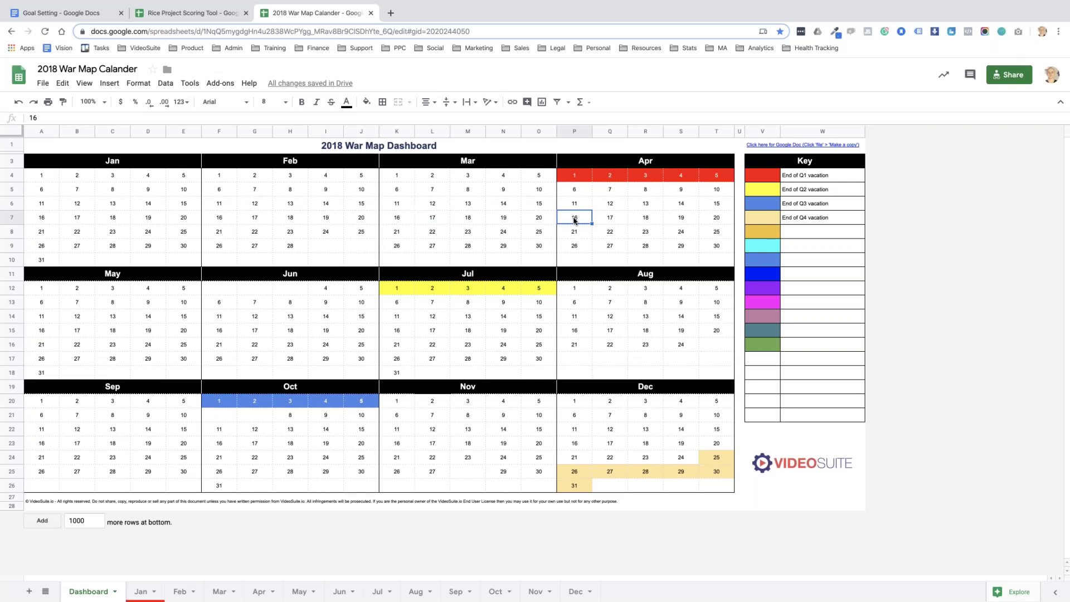
click(41, 177)
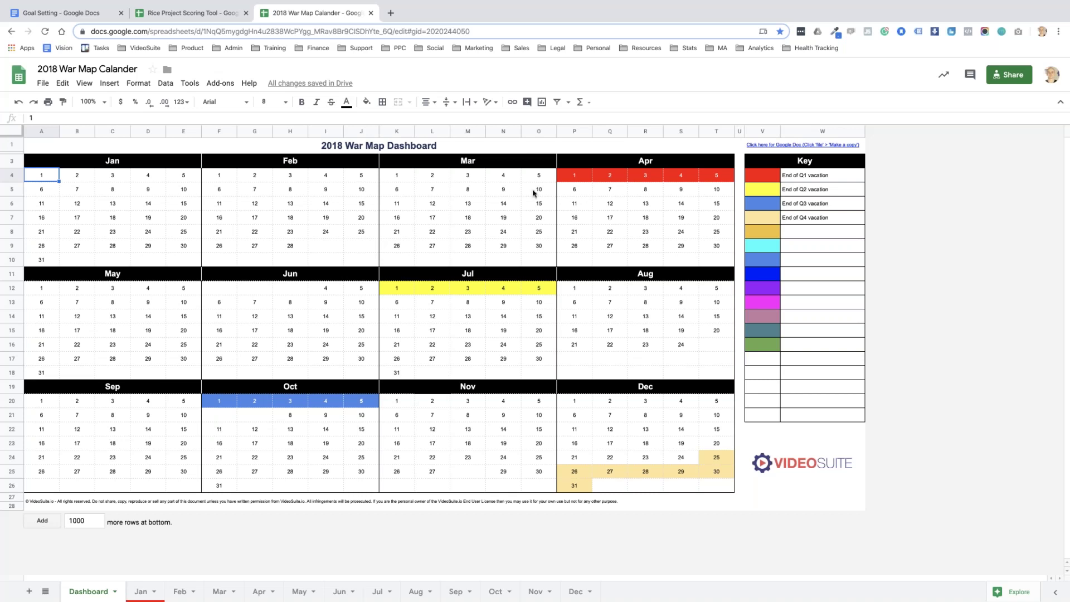
click(566, 177)
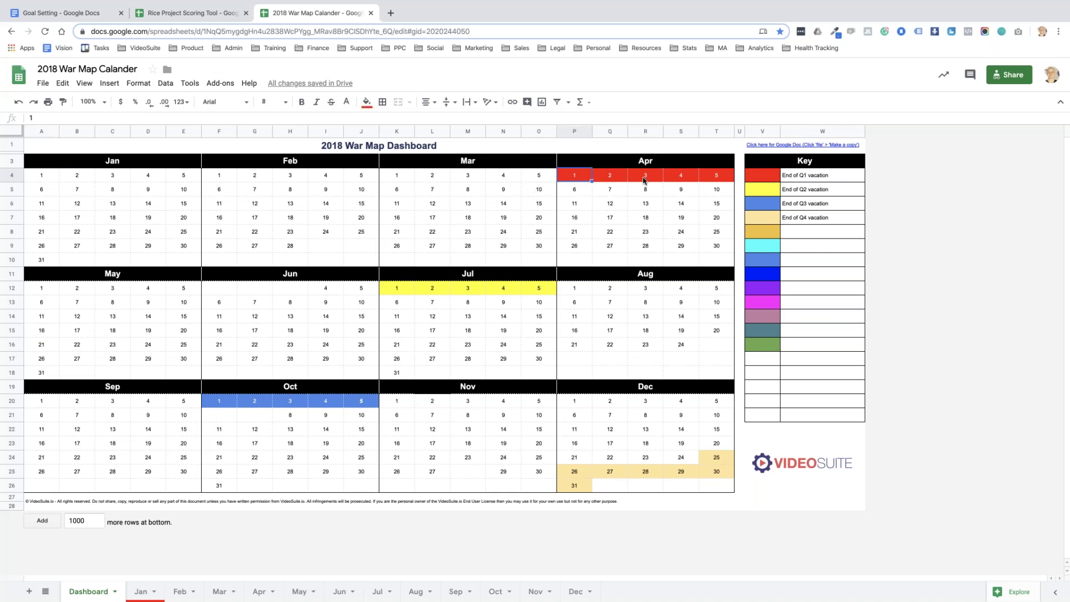
click(645, 176)
click(681, 176)
click(717, 176)
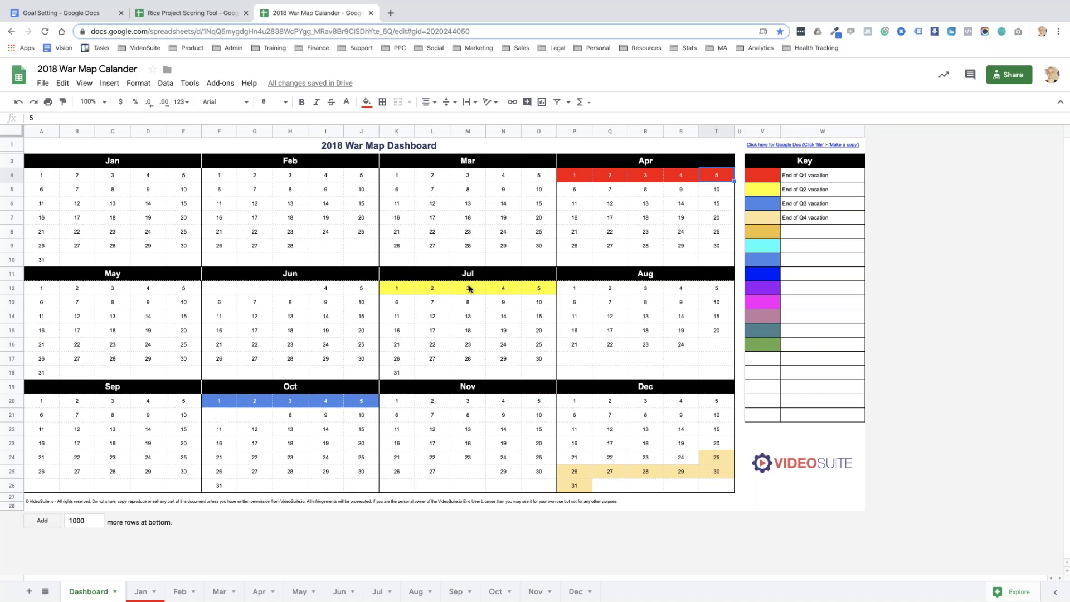
click(469, 288)
click(504, 288)
click(535, 288)
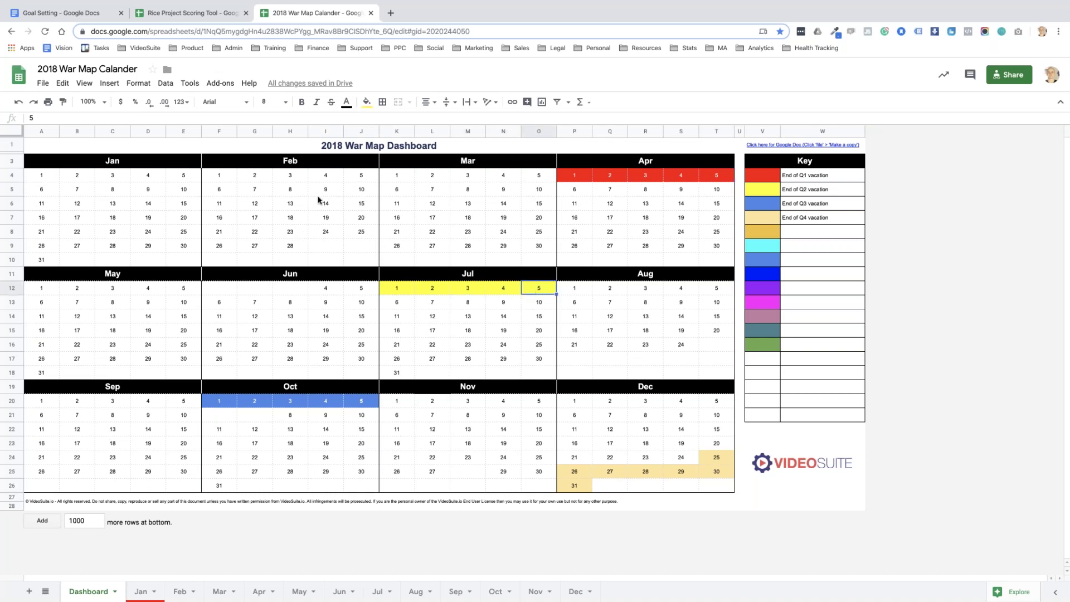
drag(290, 204, 356, 205)
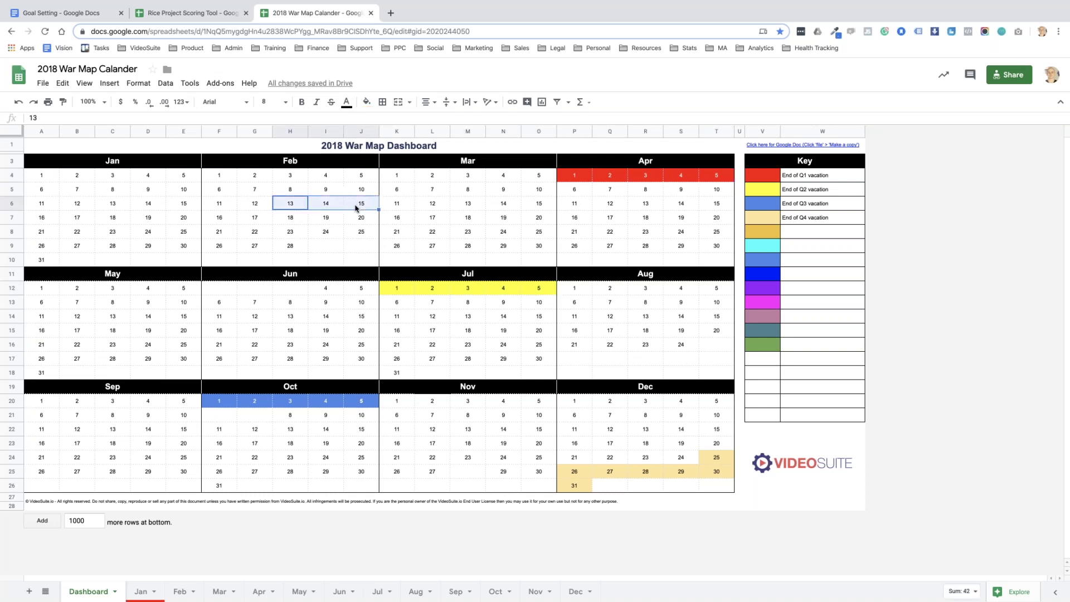
click(366, 102)
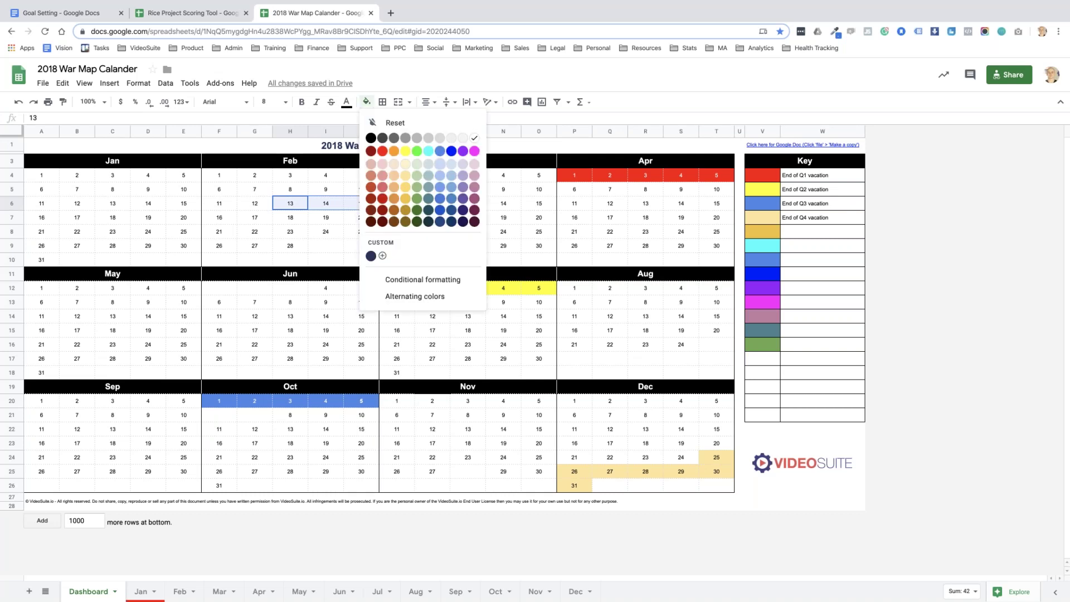
click(451, 151)
click(813, 279)
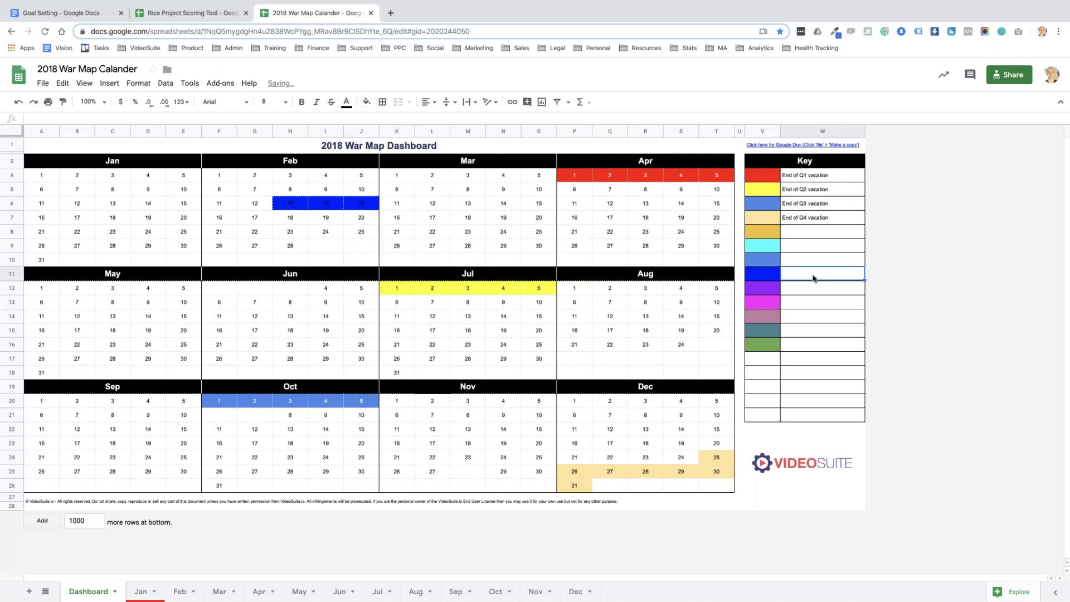
text(Live 3)
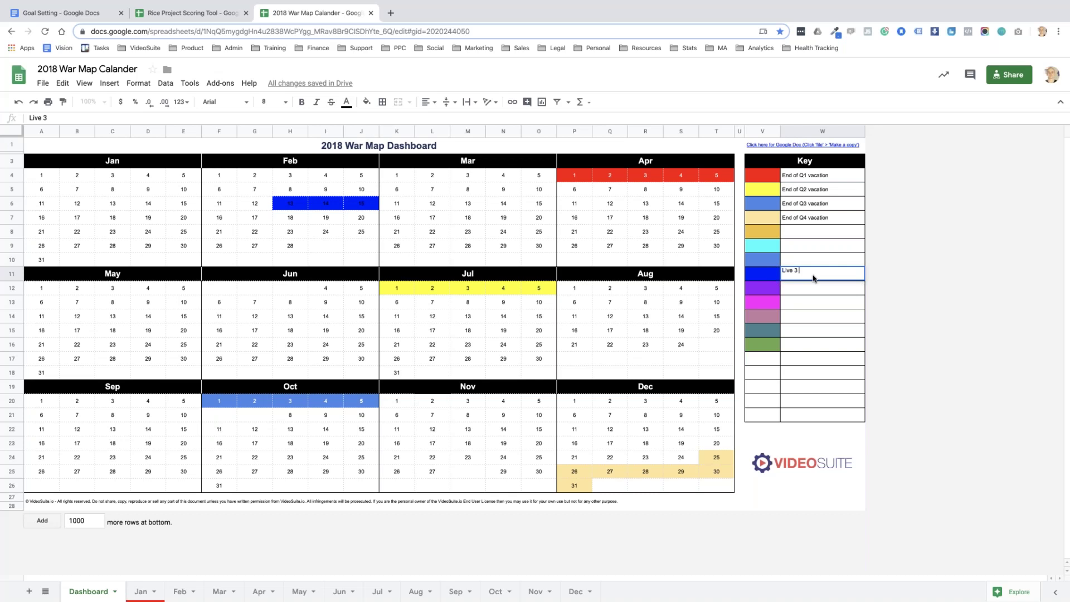
text( Day Evemt)
key(Return)
drag(284, 203, 366, 208)
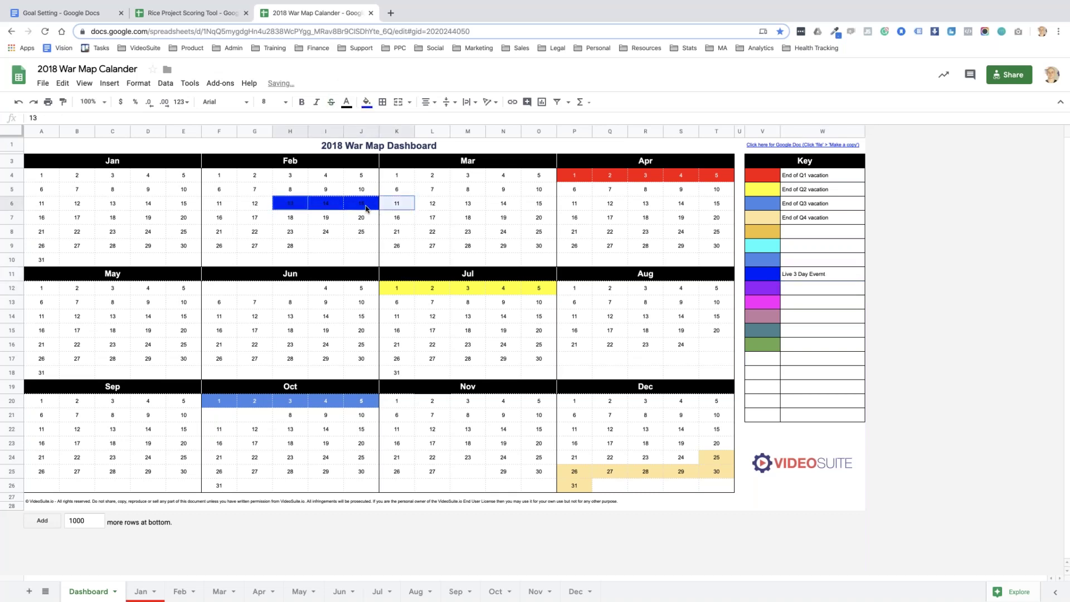
click(346, 102)
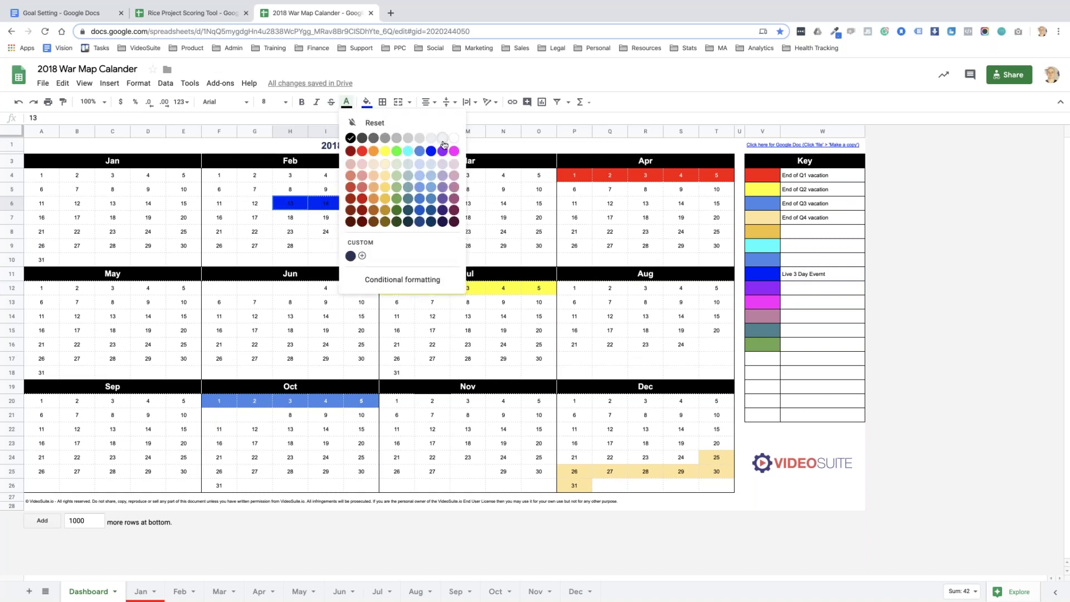
click(443, 140)
click(899, 236)
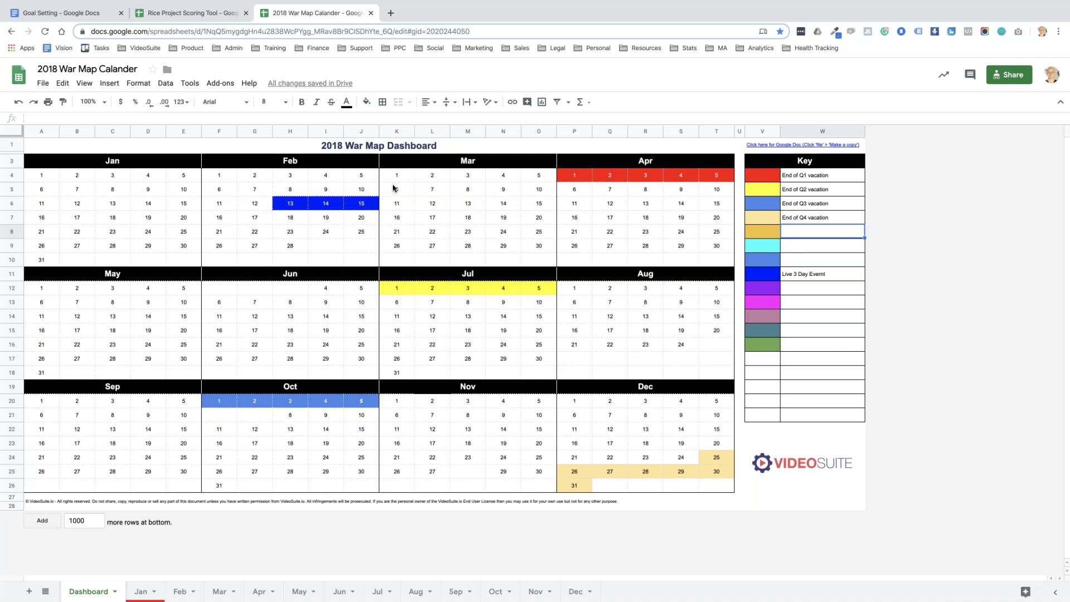
key(ctrl+z)
key(ctrl+z)
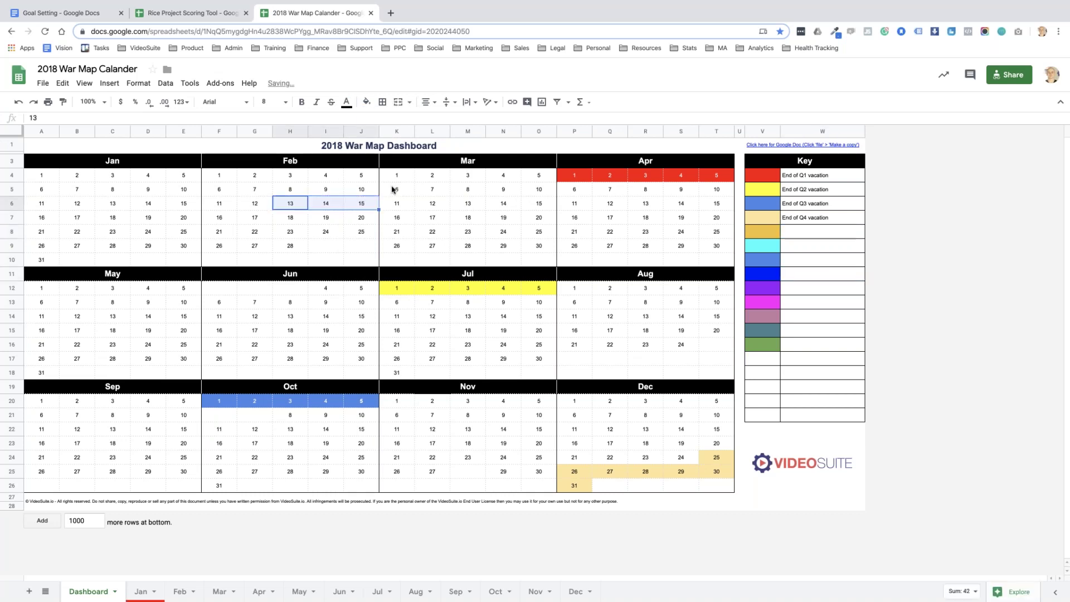
click(858, 258)
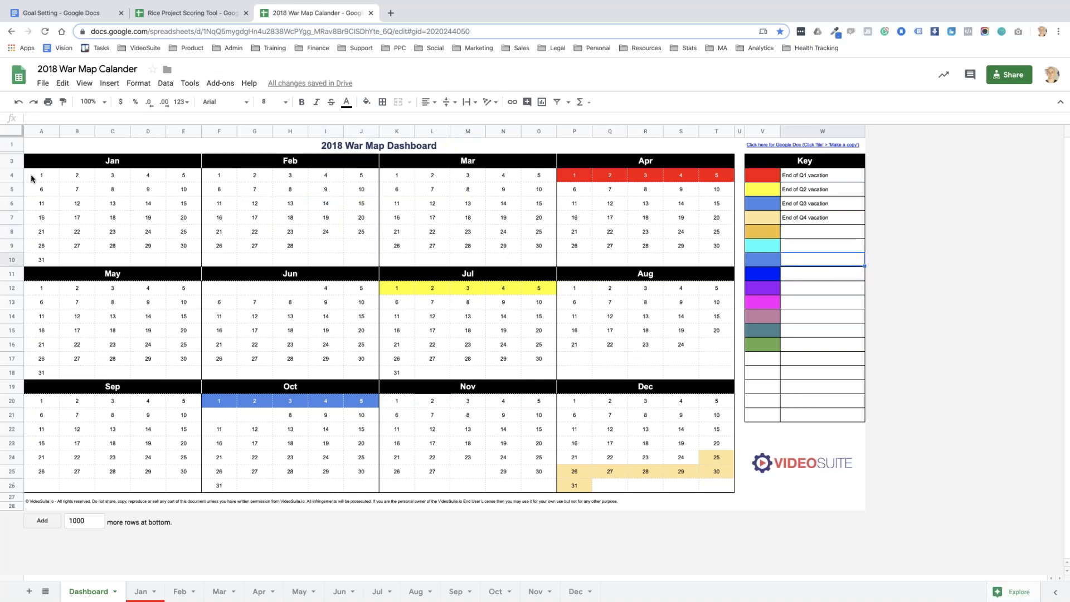
click(141, 592)
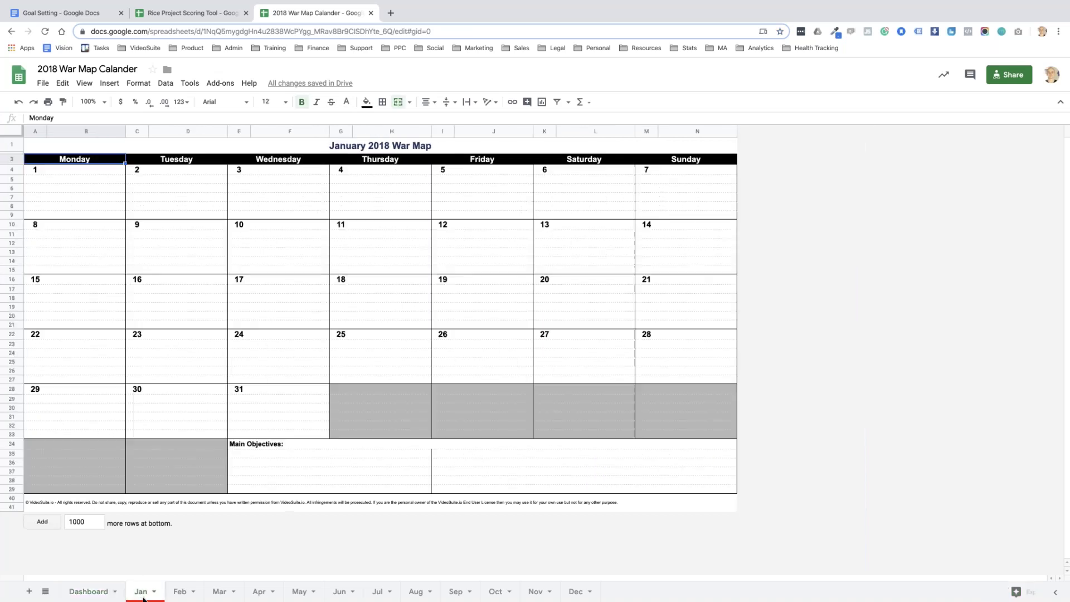
click(90, 593)
click(189, 13)
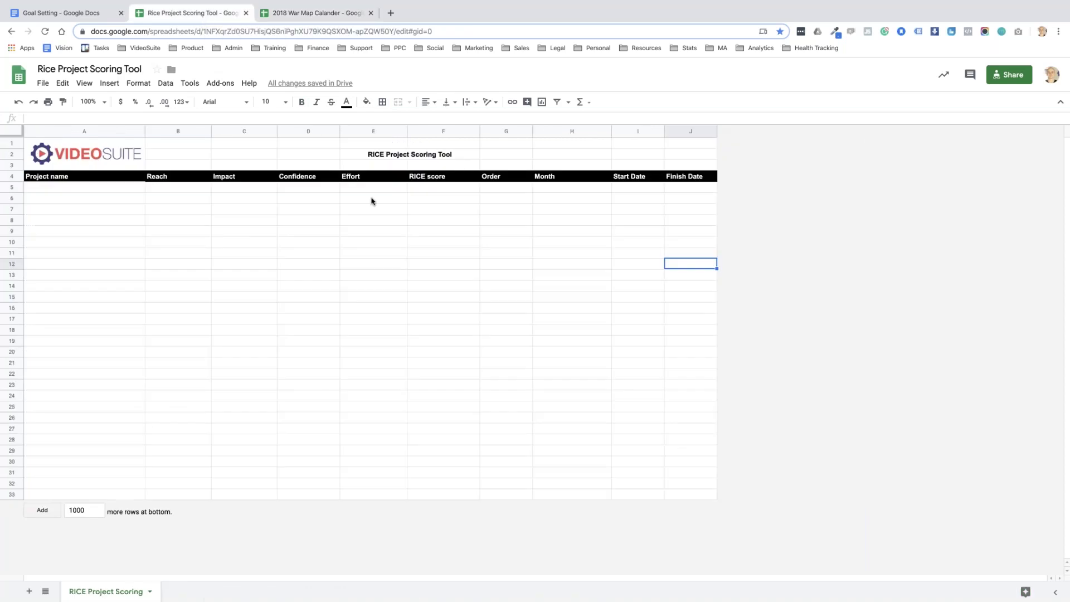
- Enter 'New website' in A5 and 'New webinar' below it in the Project name column
click(62, 190)
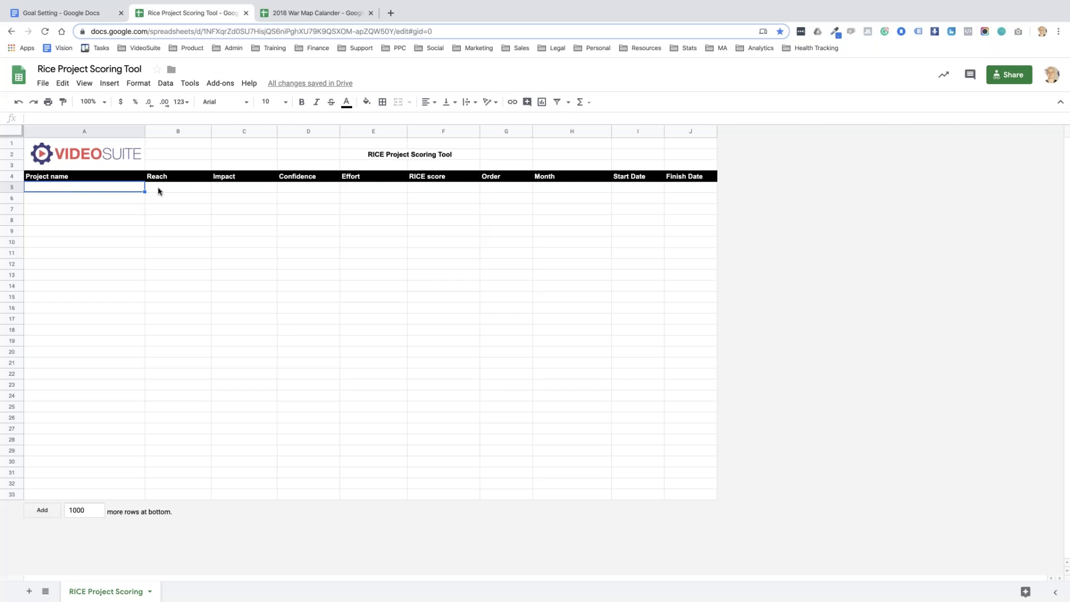
click(159, 191)
click(129, 190)
text(New website)
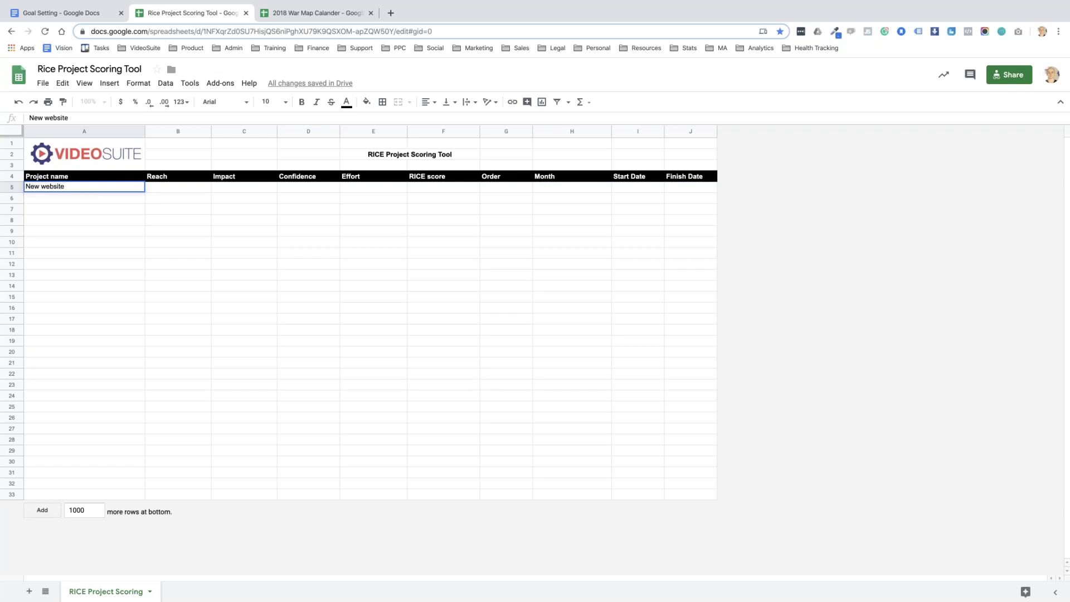
key(Return)
text(New webinar)
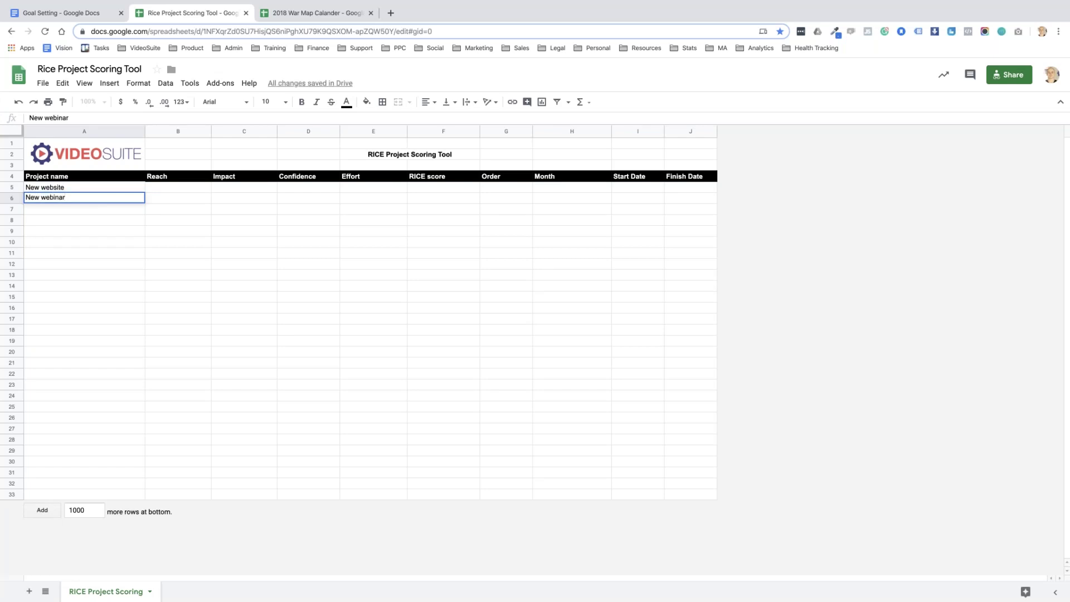
key(Return)
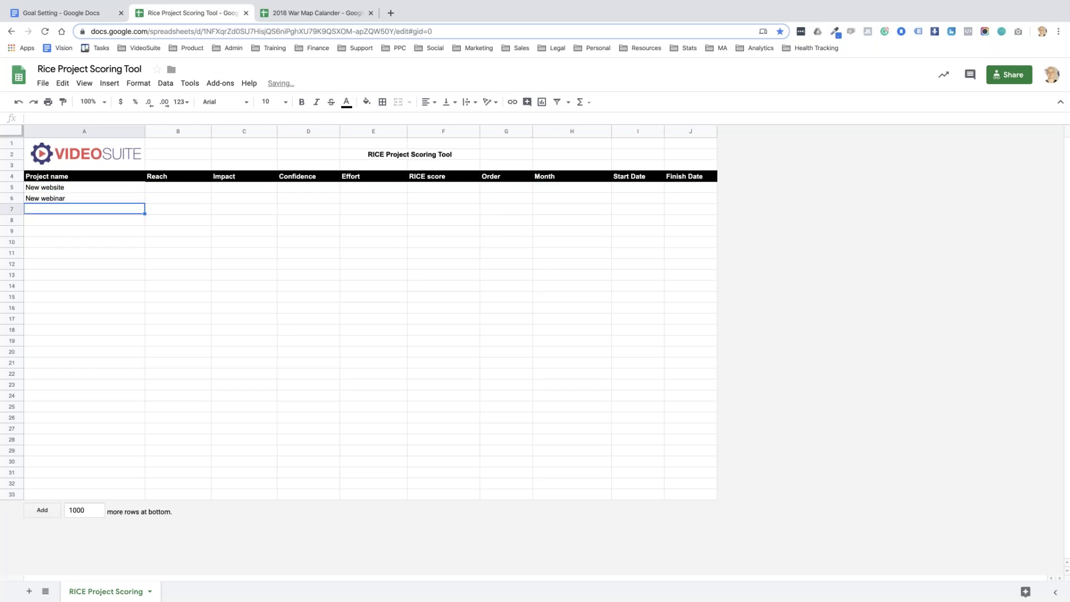
- Add 'New Funnel', 'Hire an internal media buyer' and 'Hire a sales person' below them
text(New Funnel)
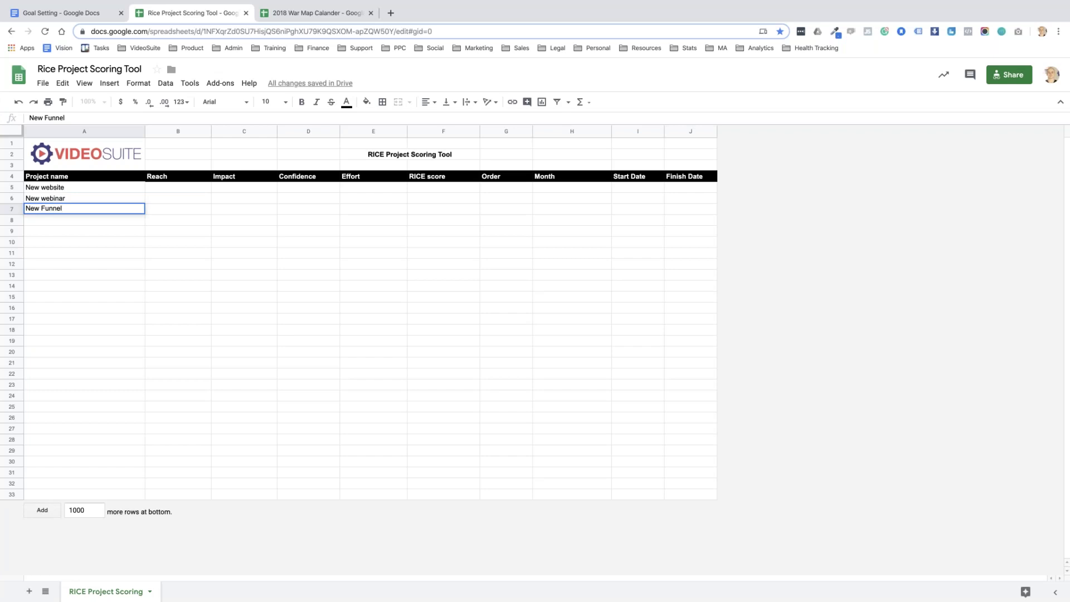
key(Return)
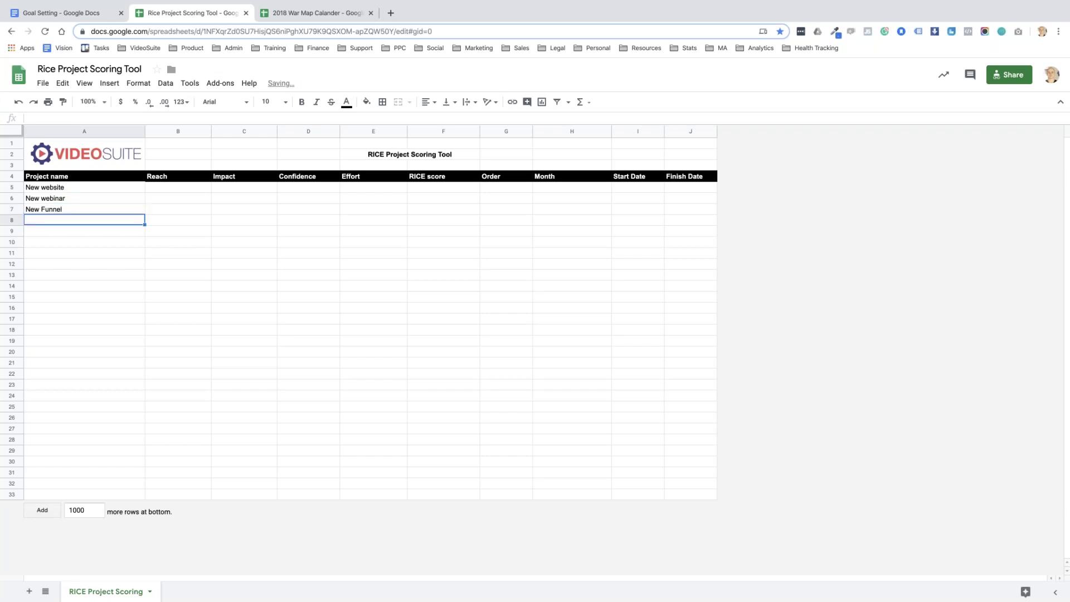
text(Hire an int)
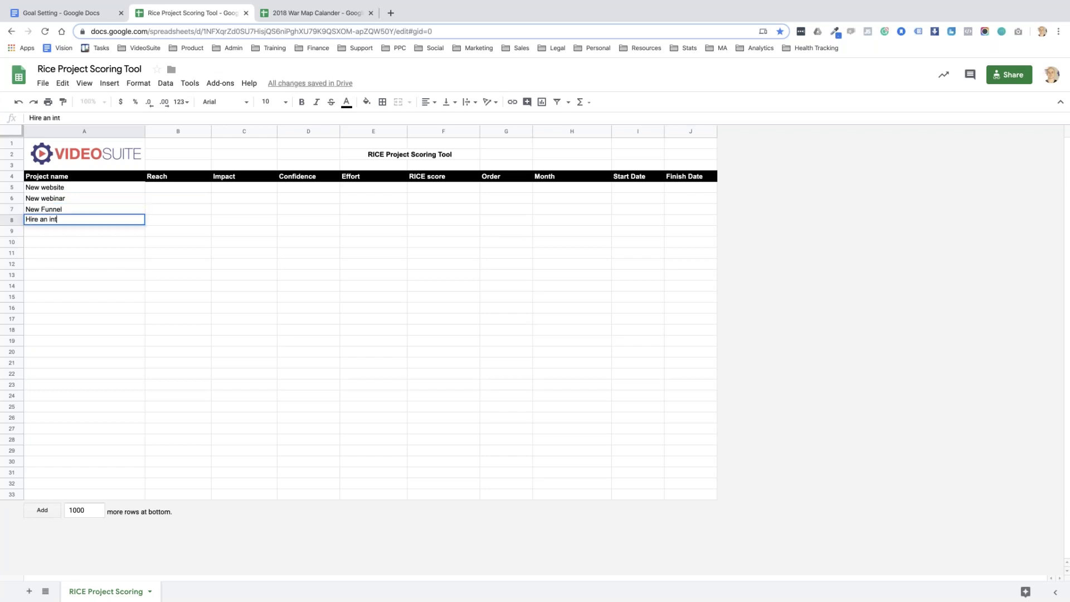
text(ernal media buyer)
key(Return)
text(Hiure)
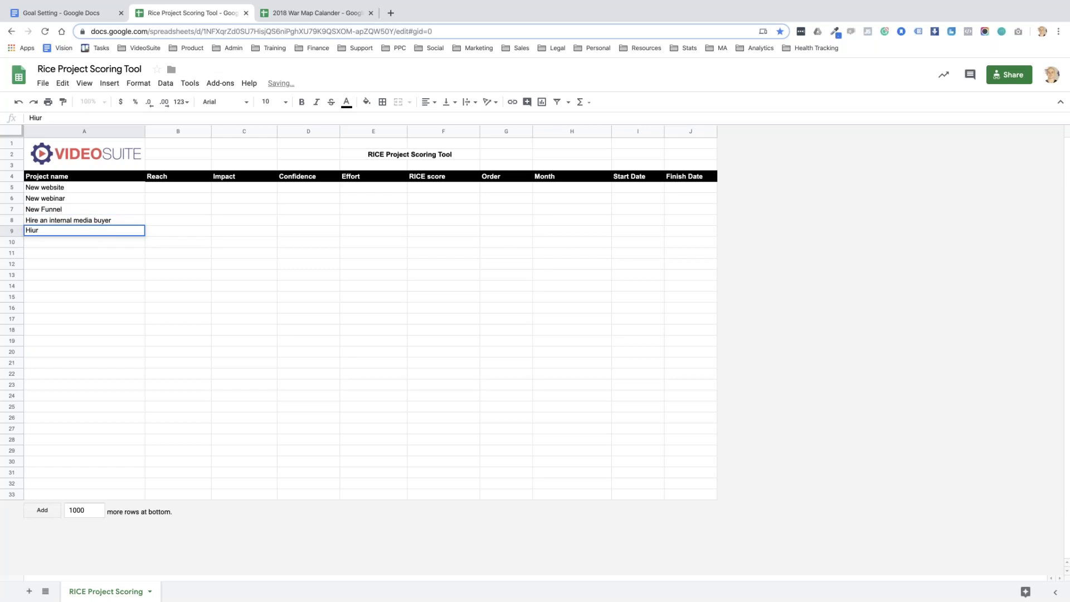
key(BackSpace)
key(BackSpace)
text(re a sa;e)
key(BackSpace)
key(BackSpace)
text(les person)
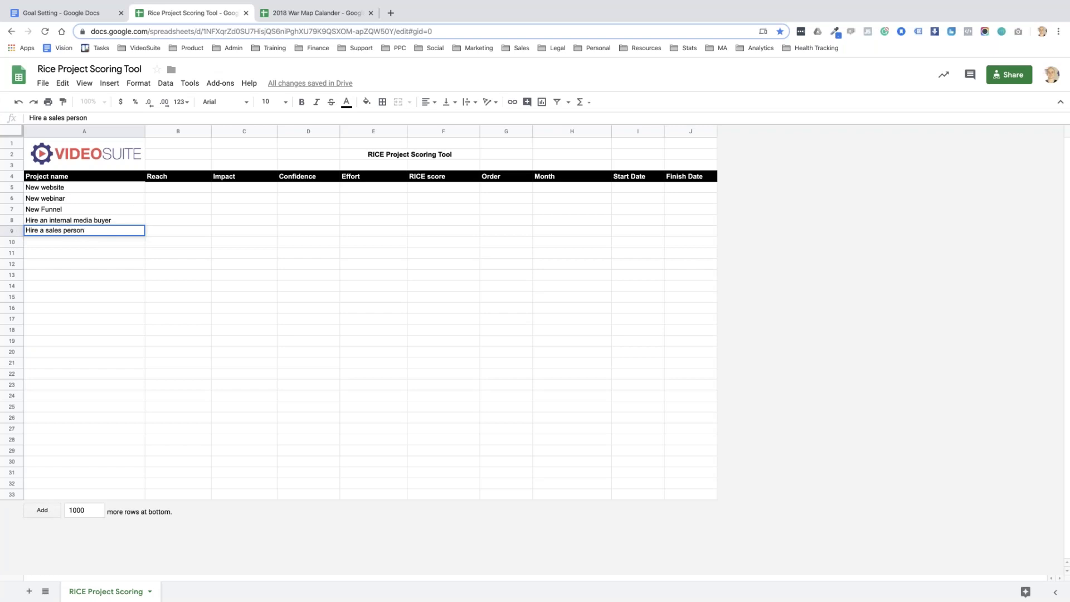
key(Return)
click(118, 191)
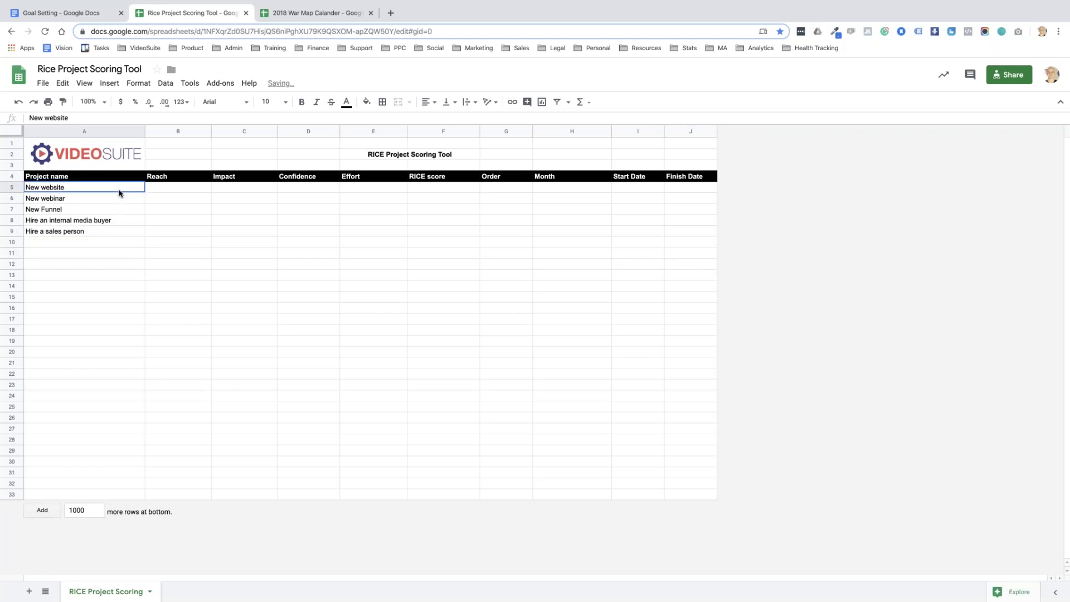
click(121, 199)
click(125, 210)
click(130, 222)
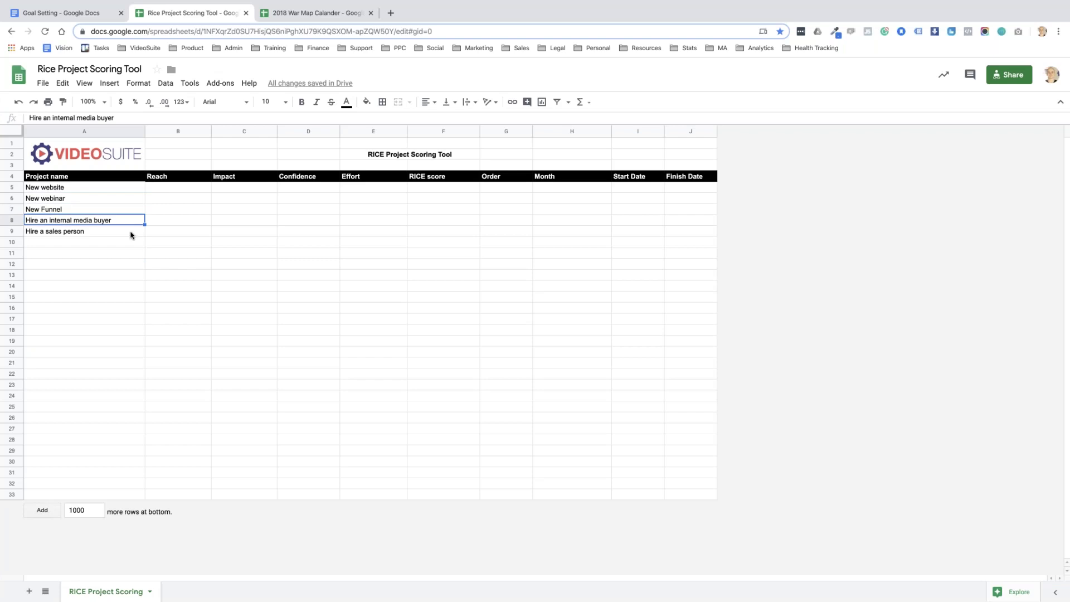
click(127, 233)
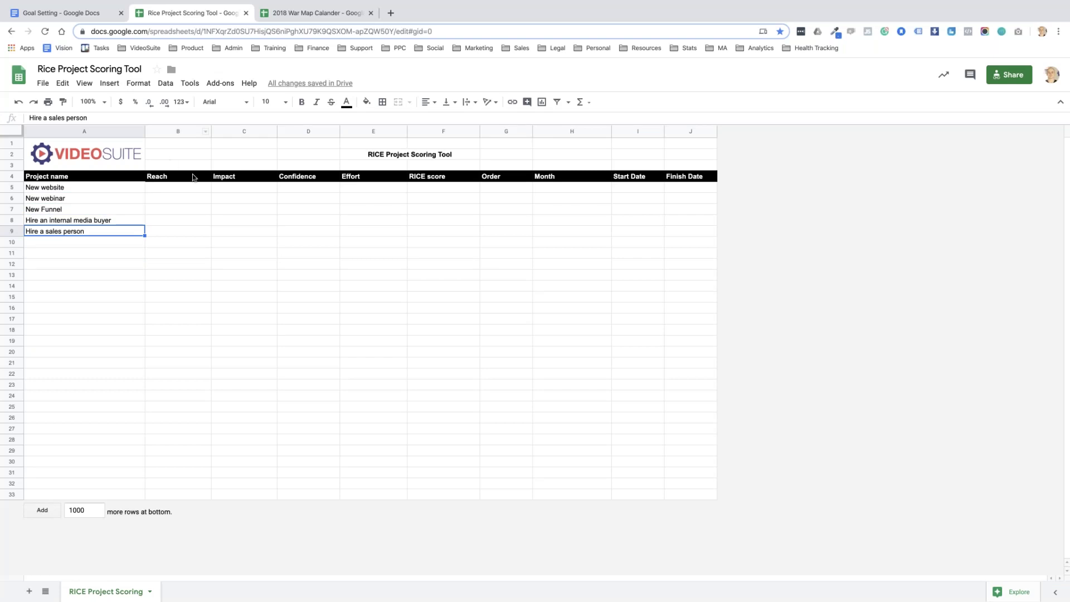
mouse_move(195, 177)
mouse_move(334, 177)
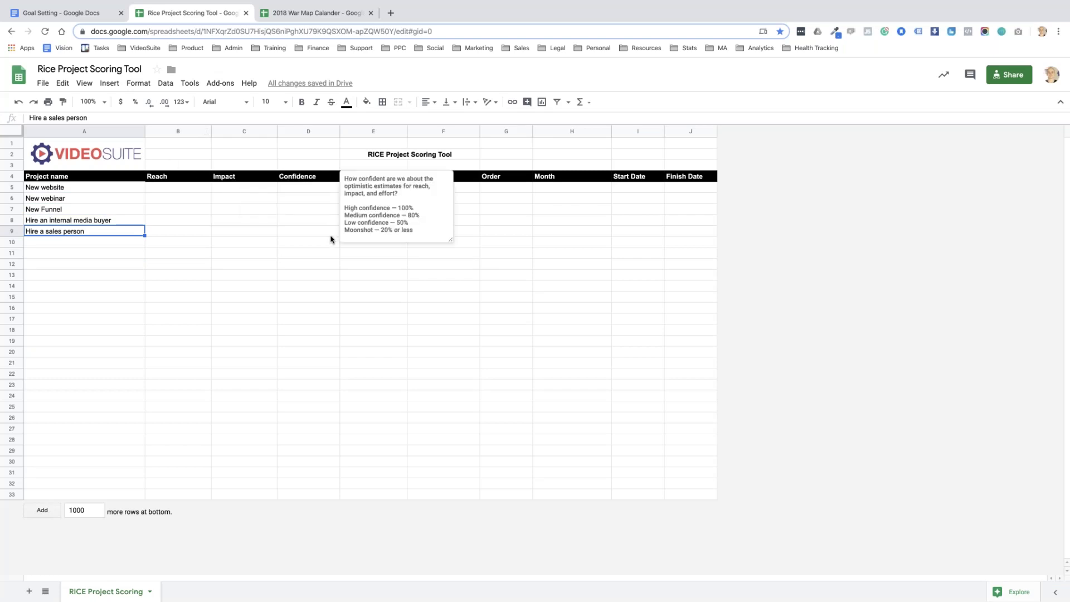
click(314, 274)
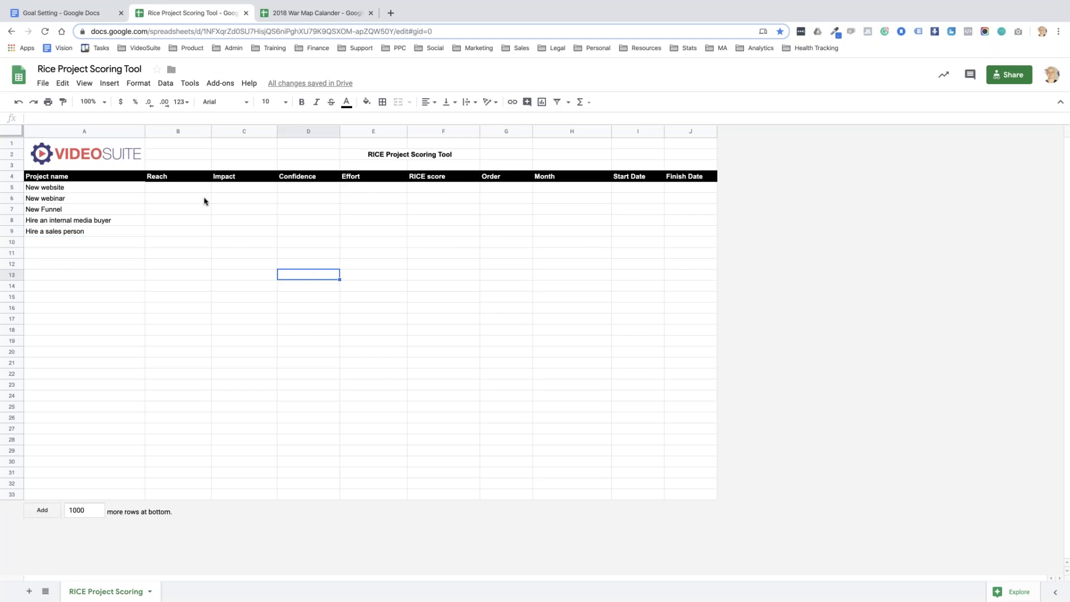
click(195, 188)
mouse_move(195, 181)
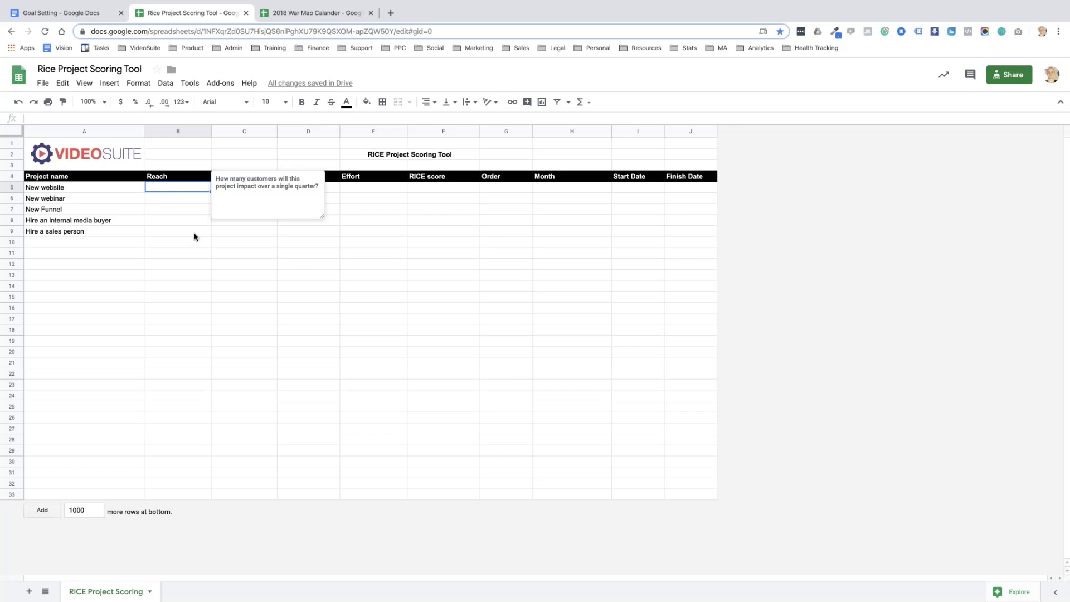
click(194, 233)
click(192, 189)
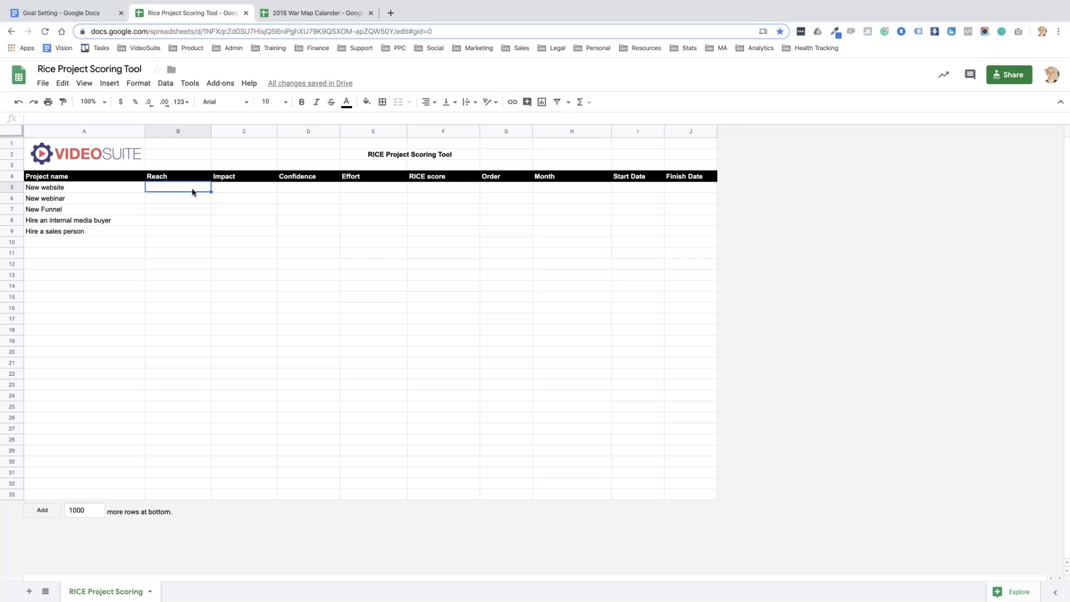
- Fill New website's row with 250 in B5, 0.5 in C5 and 50% in D5
text(250)
click(172, 275)
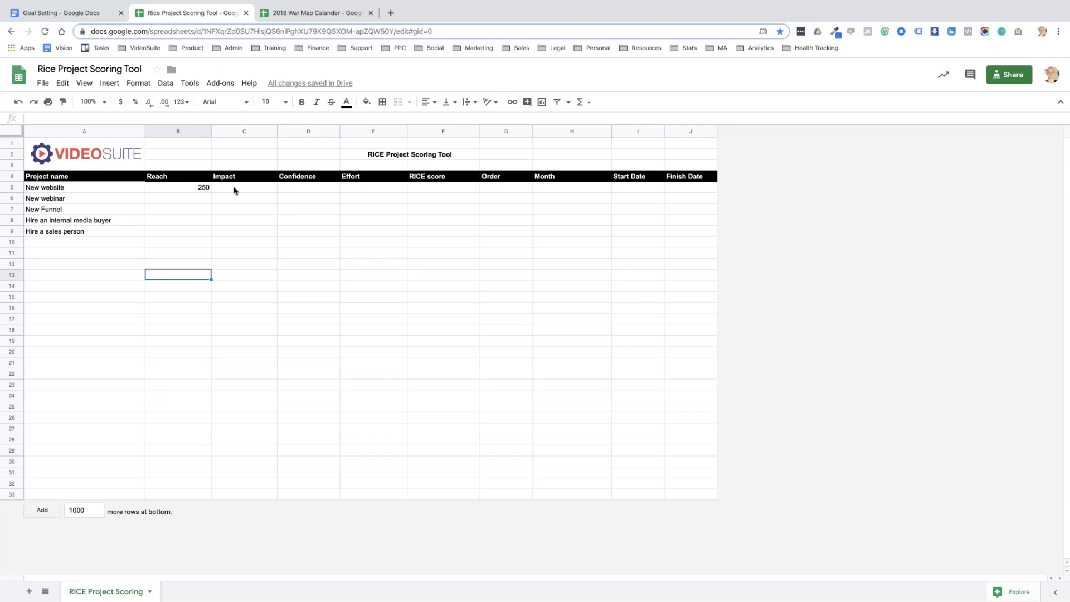
click(234, 190)
mouse_move(254, 179)
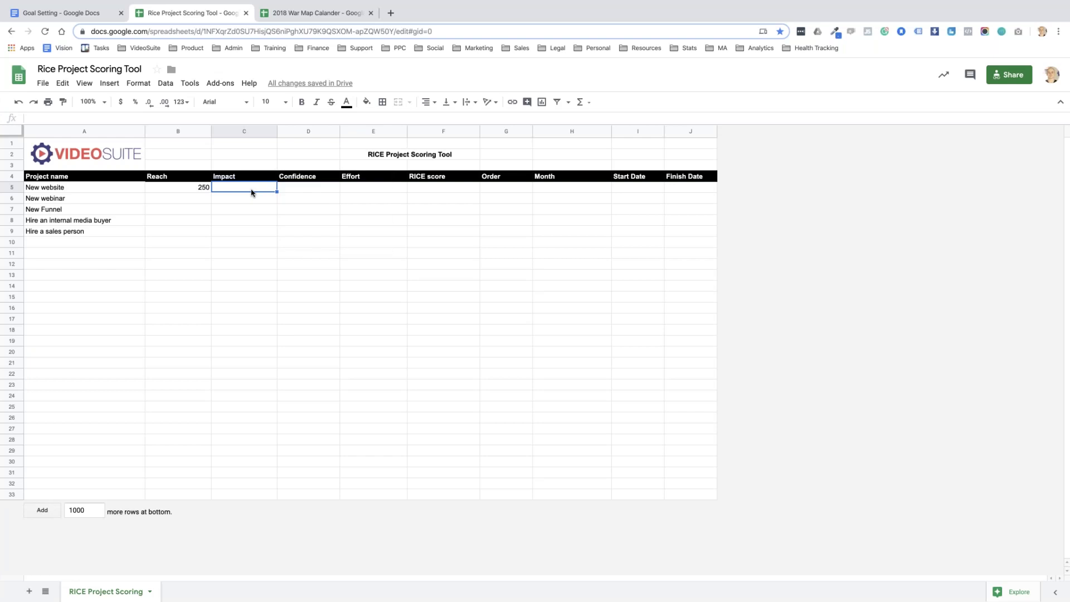
text(0.5)
click(311, 190)
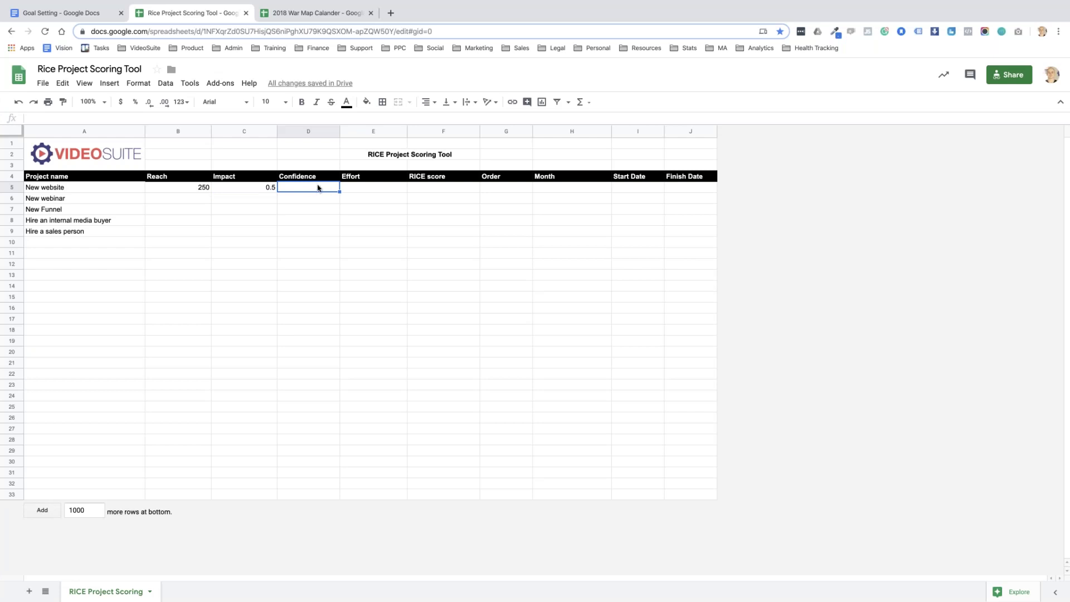
mouse_move(324, 179)
text(50%)
key(Tab)
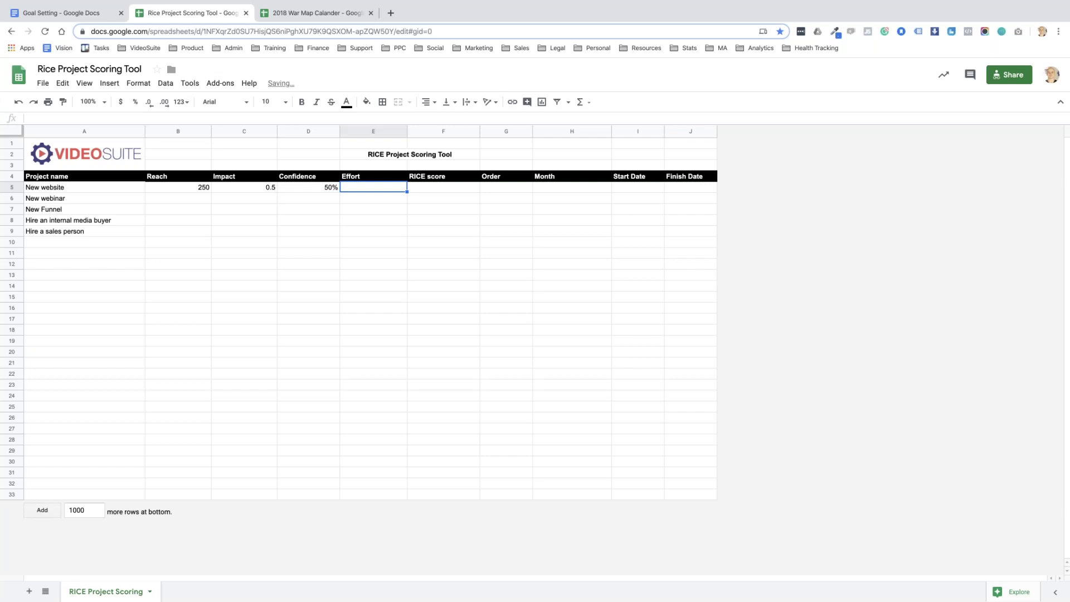
- Try Effort values 1 and 0.5 for New website, giving RICE scores 63 and 125
mouse_move(383, 179)
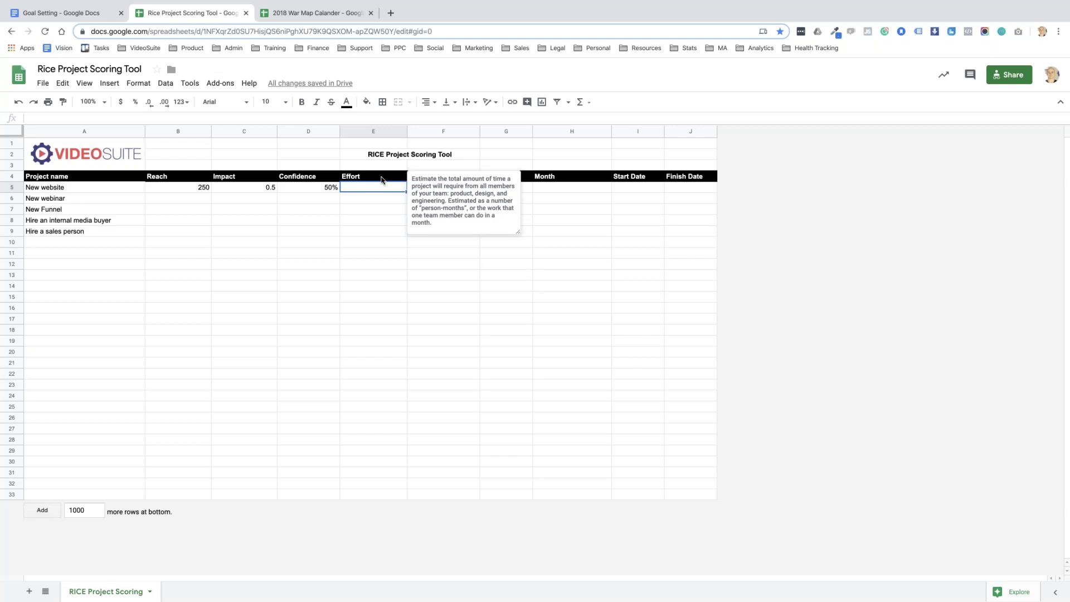
click(381, 209)
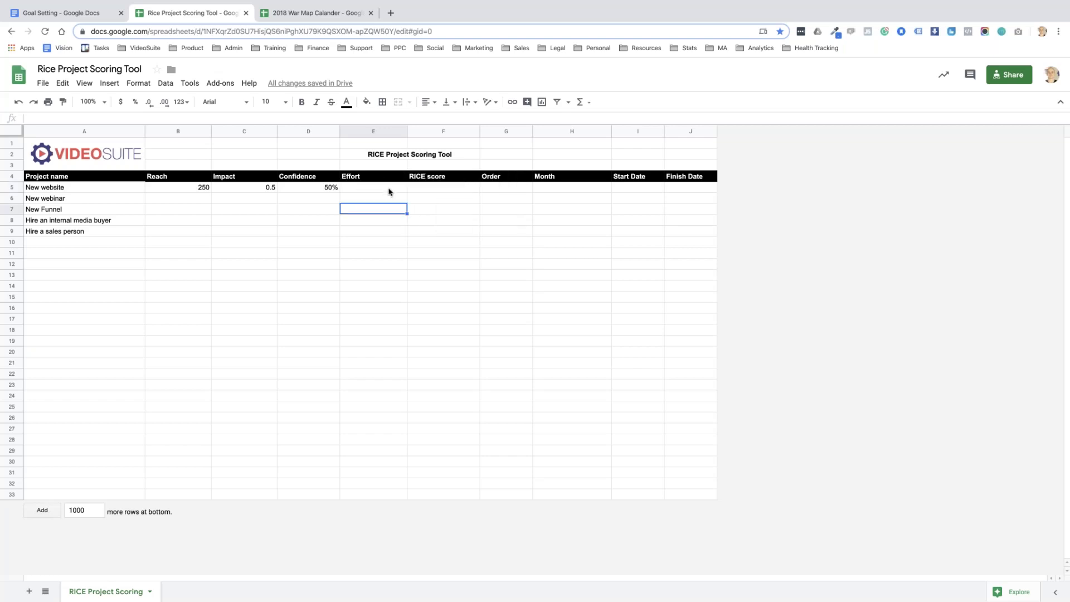
click(389, 191)
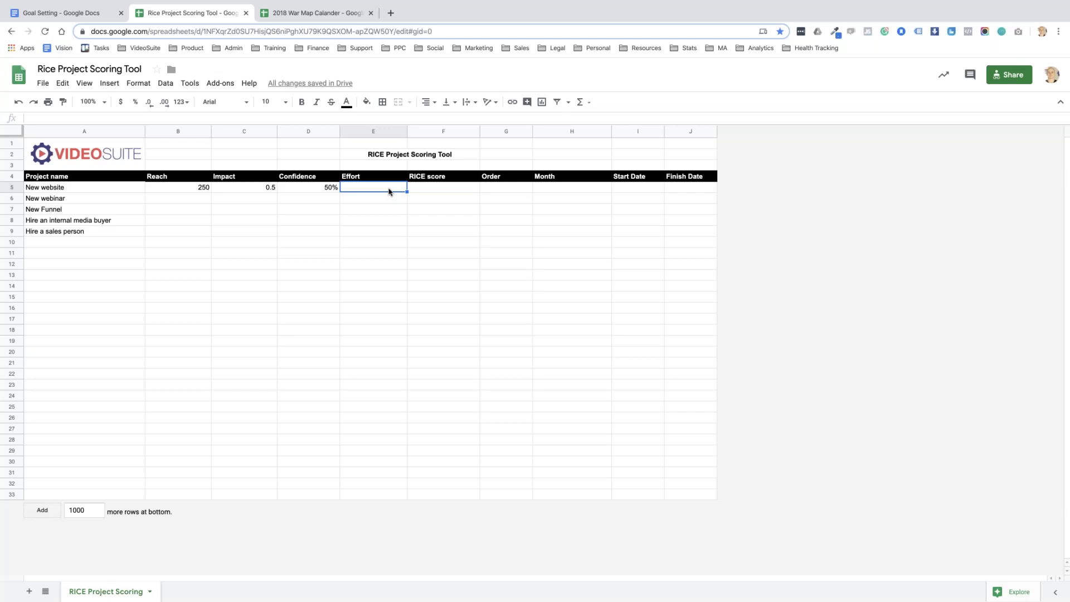
text(1)
key(Return)
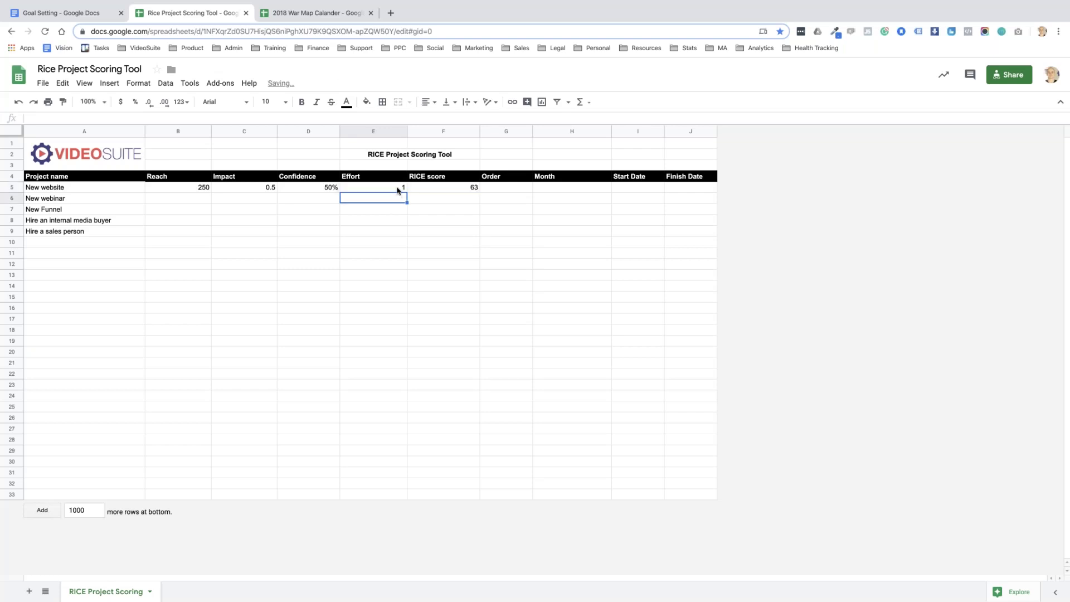
click(398, 189)
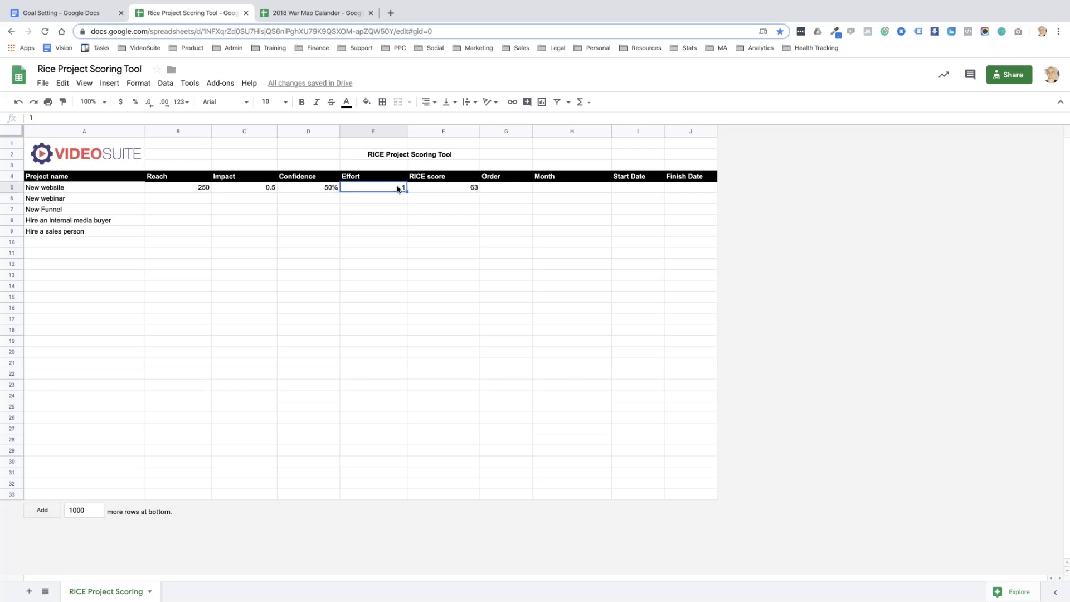
text(0.5)
click(382, 209)
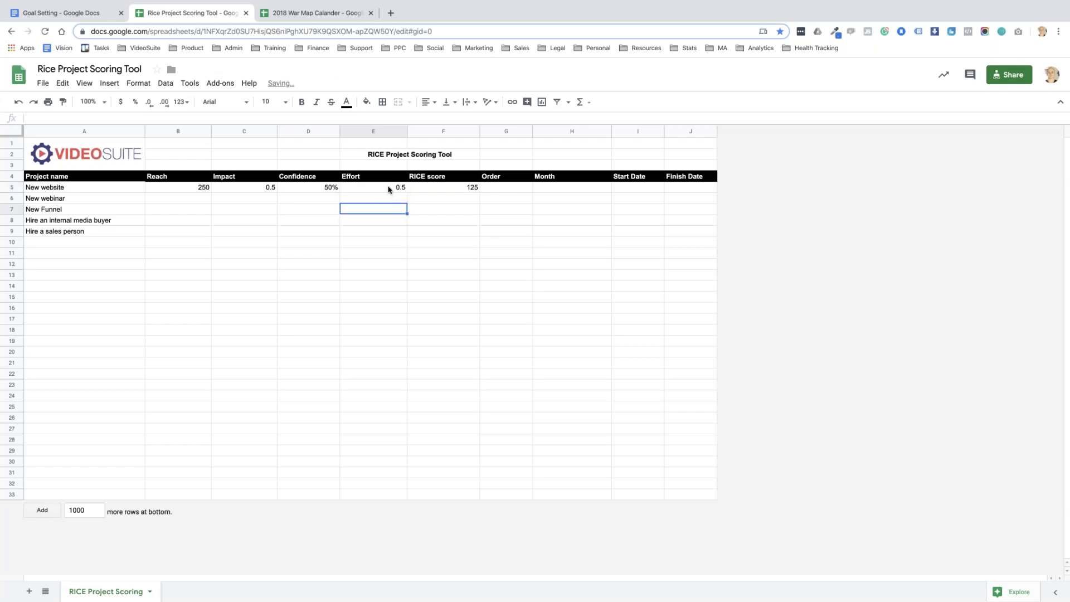
- Settle New website's Effort at 2 for a RICE score of 31 and inspect its formula
click(389, 190)
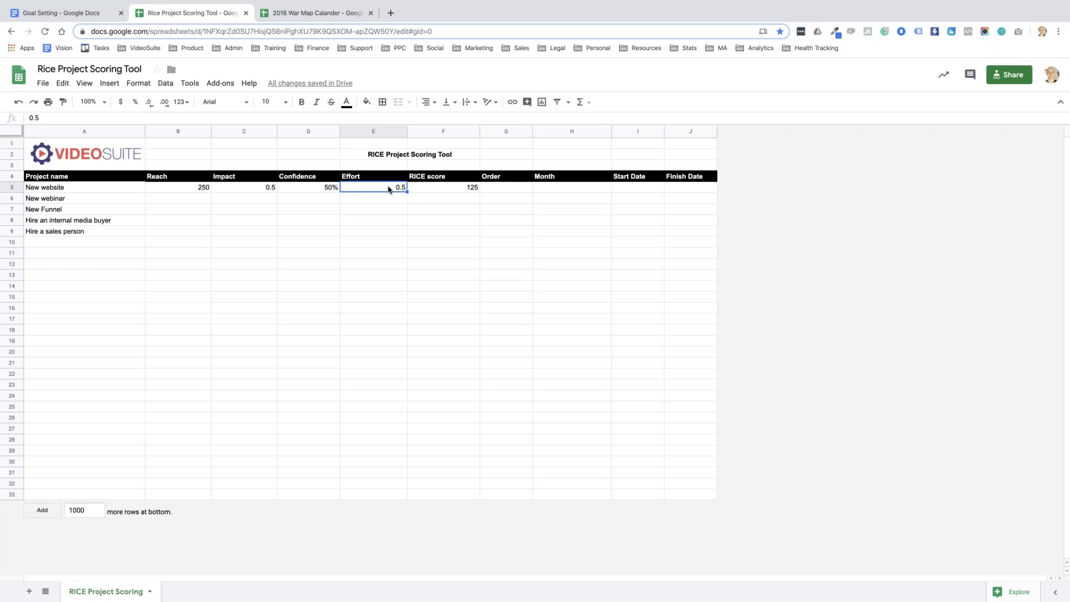
text(1)
click(396, 210)
click(398, 188)
double_click(404, 189)
click(398, 211)
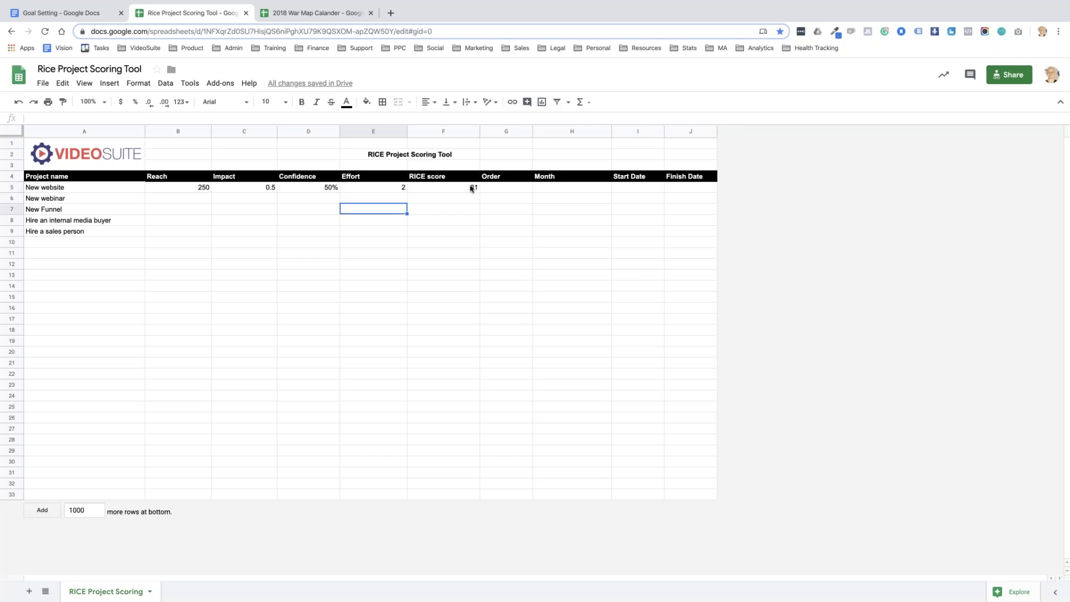
click(465, 191)
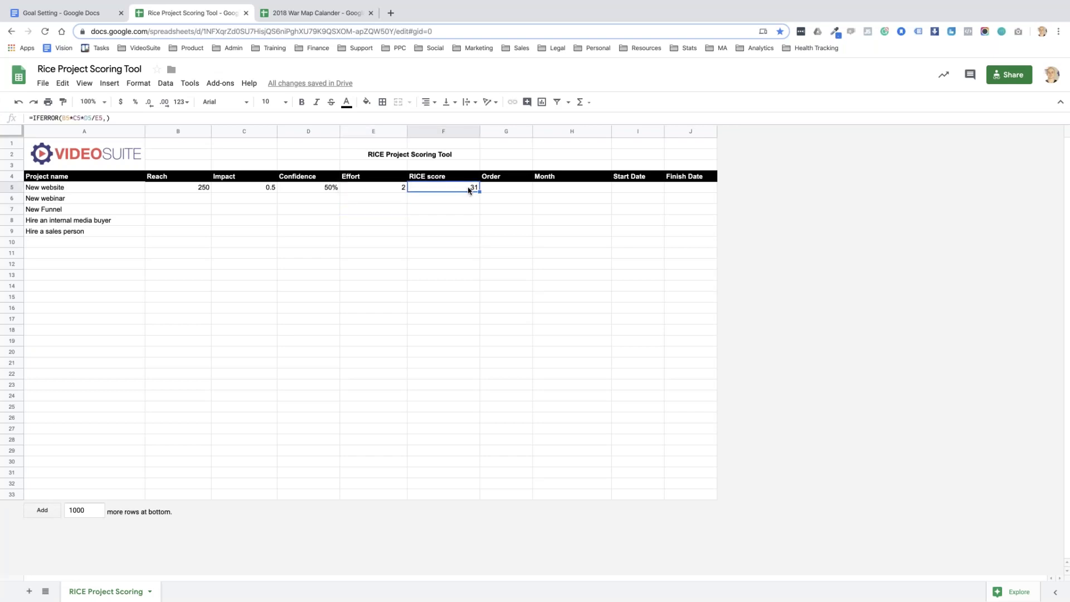
- Enter New webinar's Reach 2000, Impact 3, Confidence 80% and Effort 1 for a 4800 score
click(202, 199)
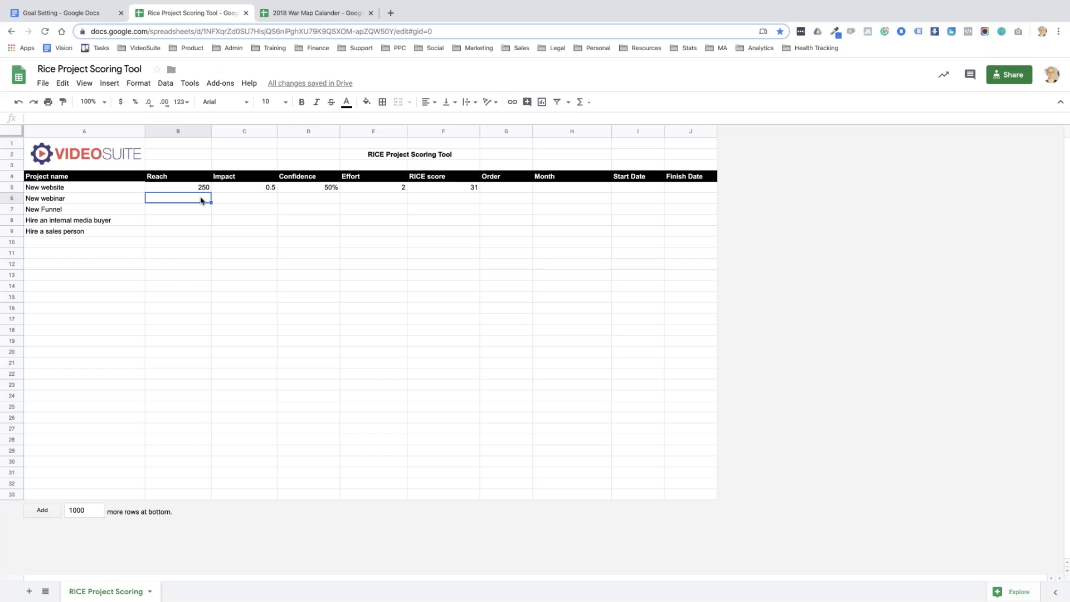
mouse_move(193, 177)
text(2000)
key(Tab)
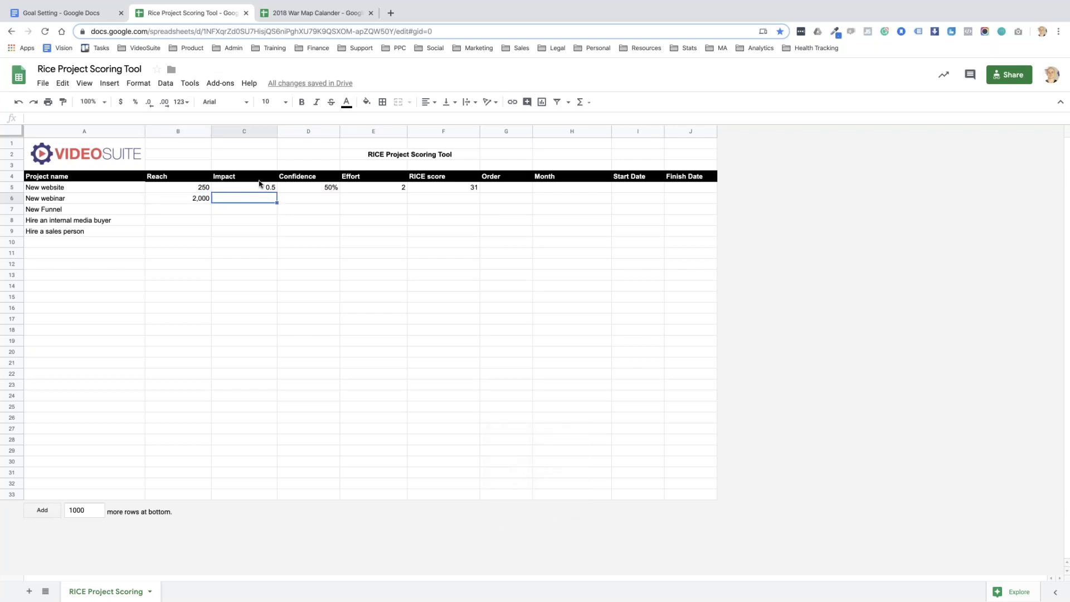
mouse_move(259, 183)
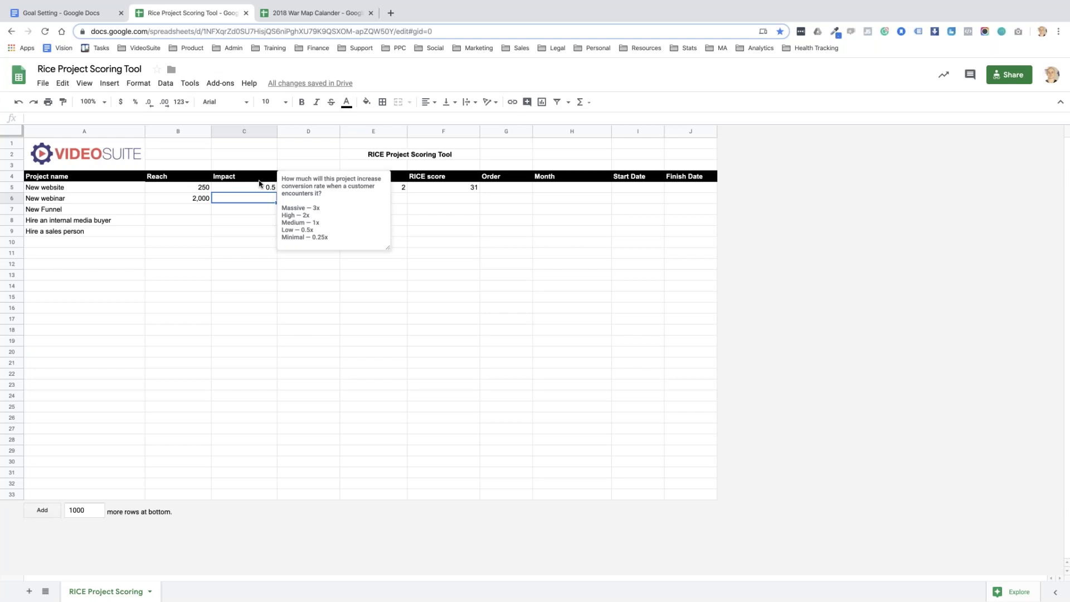
text(3)
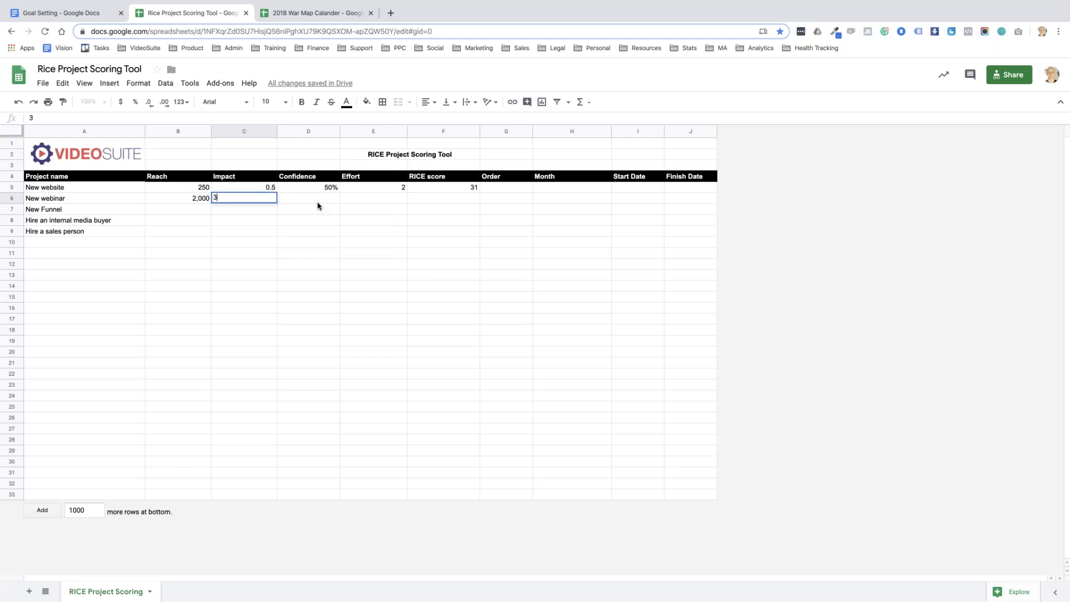
click(318, 201)
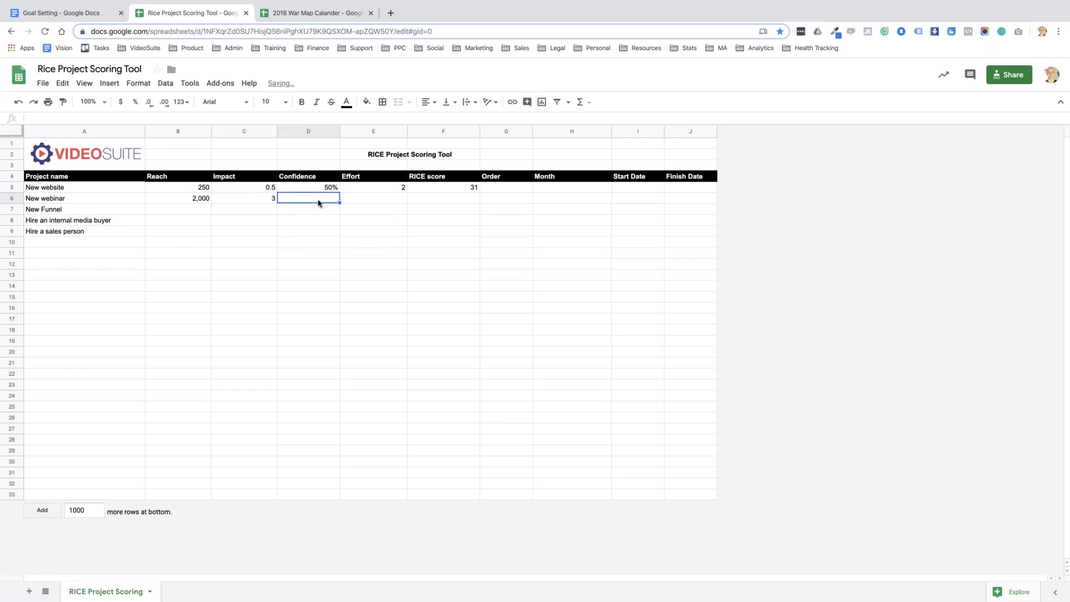
mouse_move(329, 177)
text(80%)
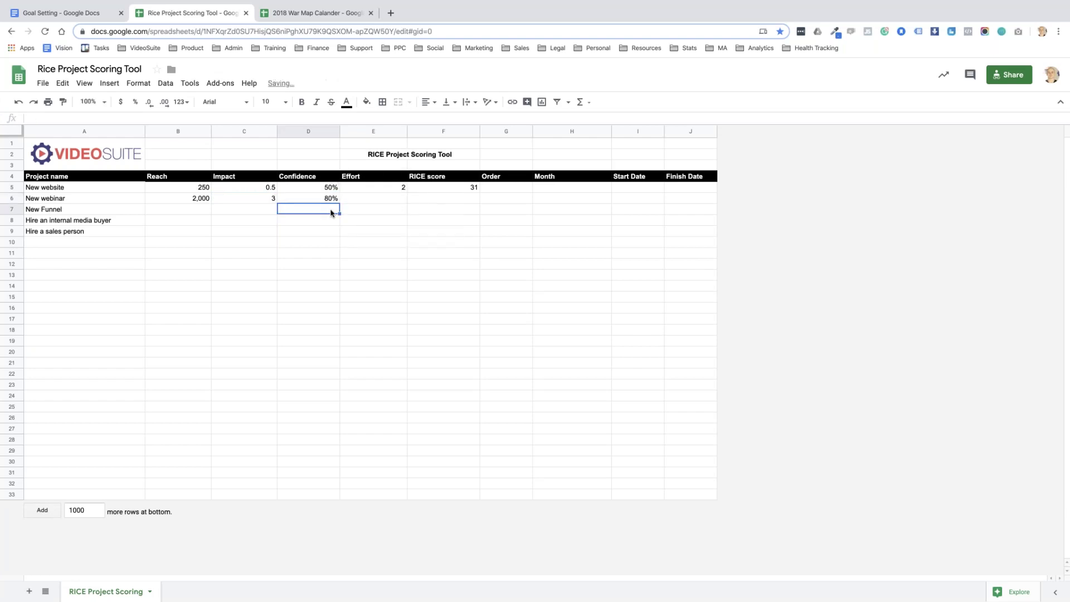
key(Return)
click(371, 199)
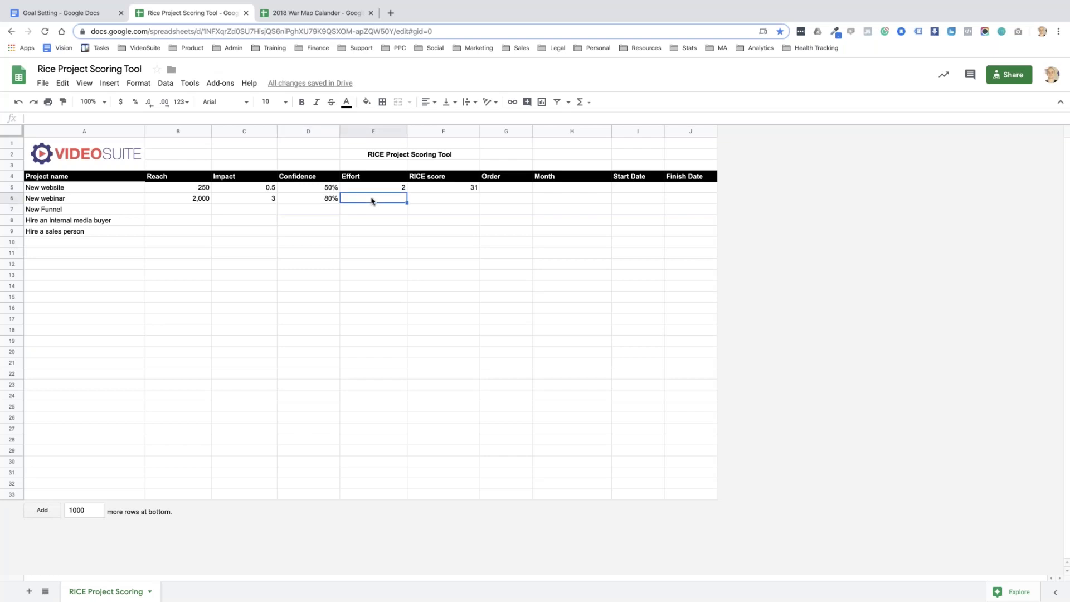
text(1)
key(Return)
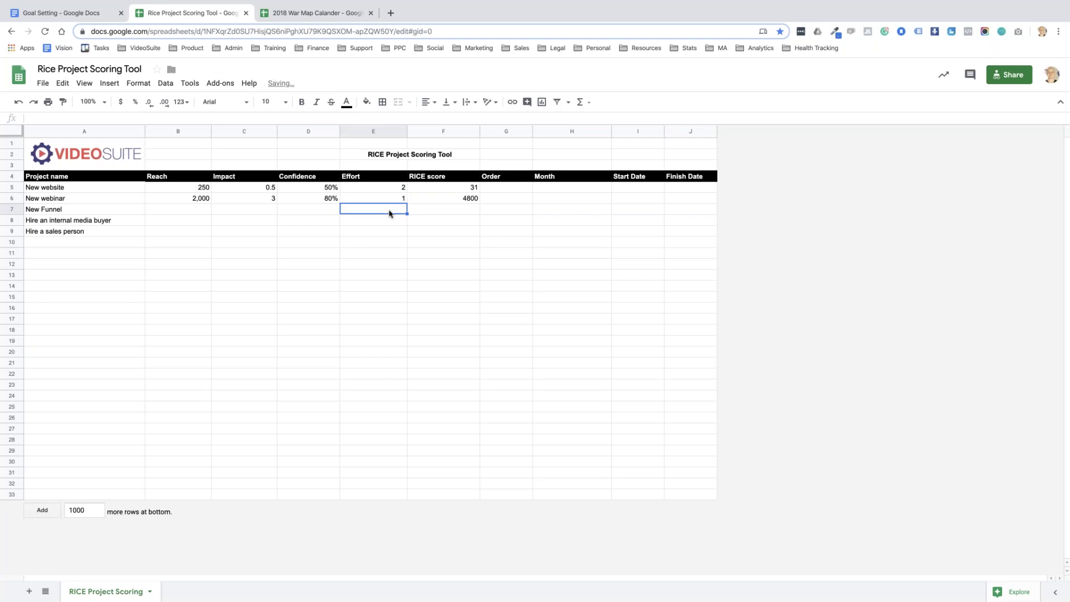
- Compare the RICE score formulas of New webinar, New Funnel and New website
click(440, 177)
click(451, 198)
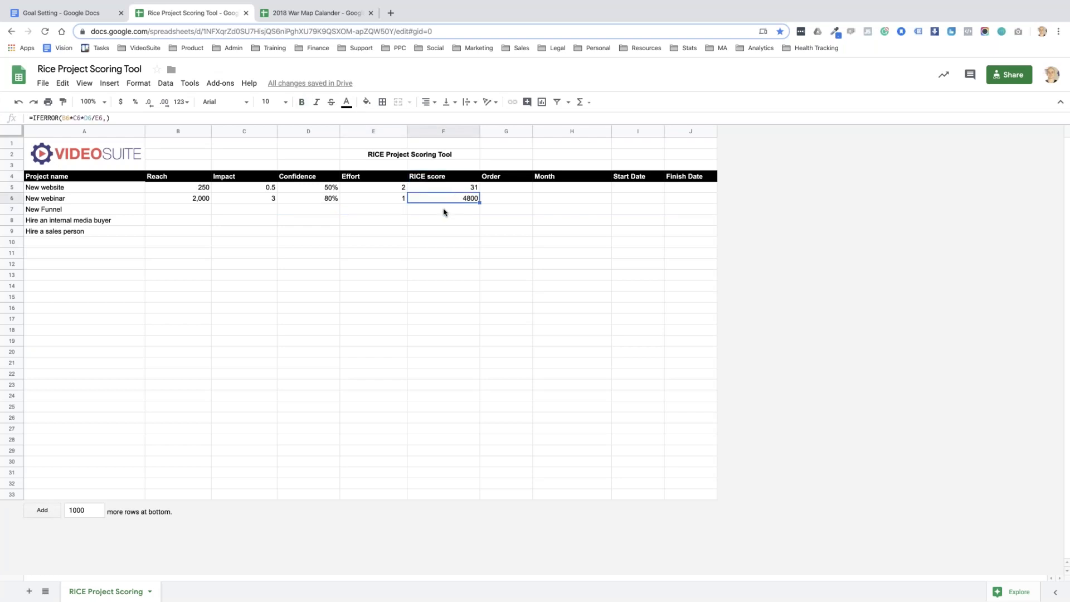
click(441, 211)
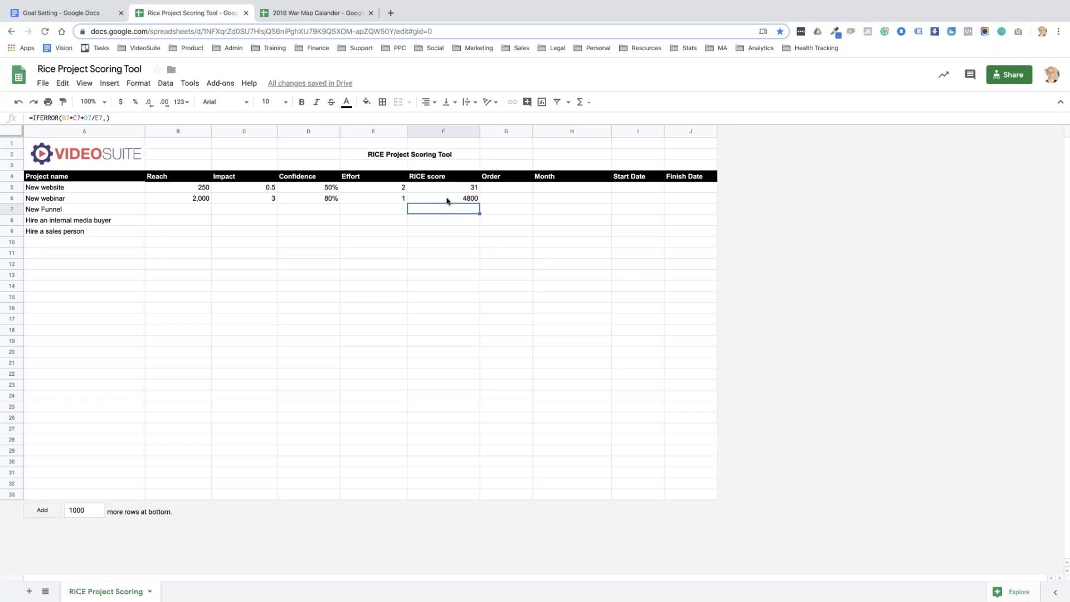
click(446, 201)
click(448, 189)
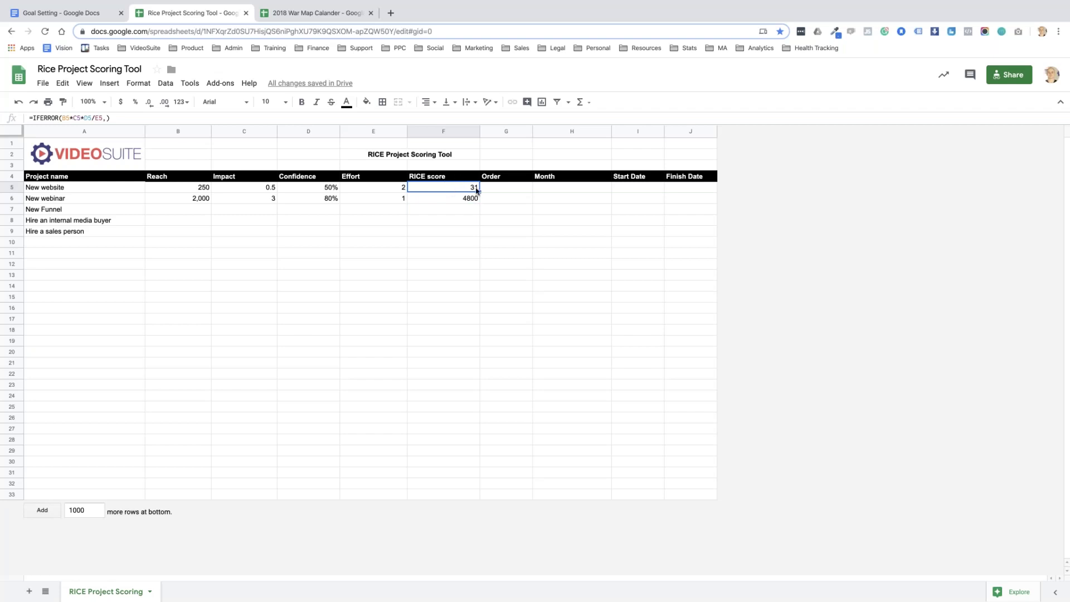
click(447, 200)
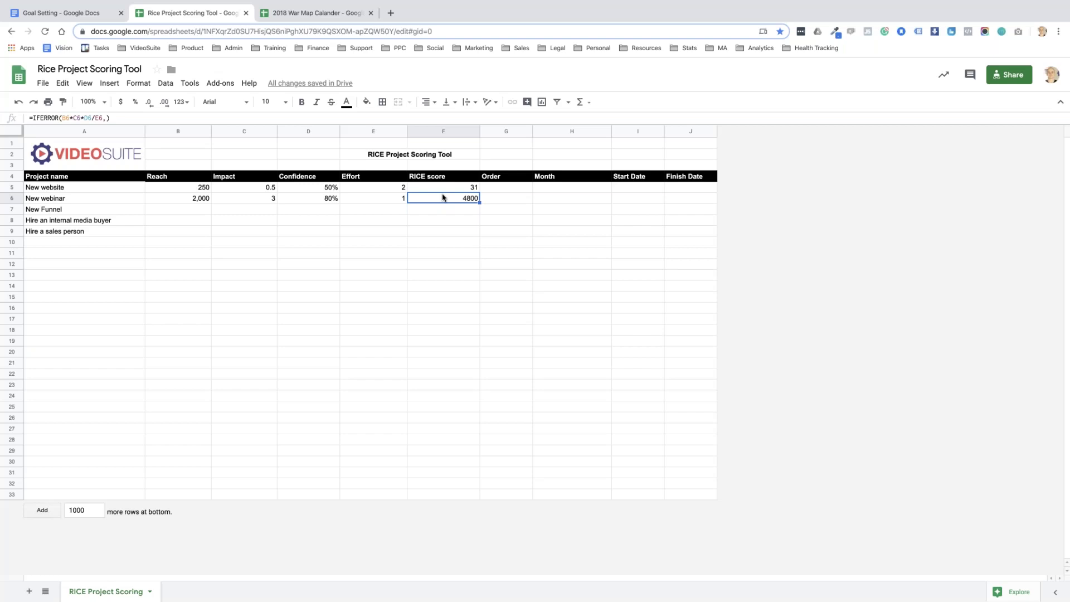
click(193, 210)
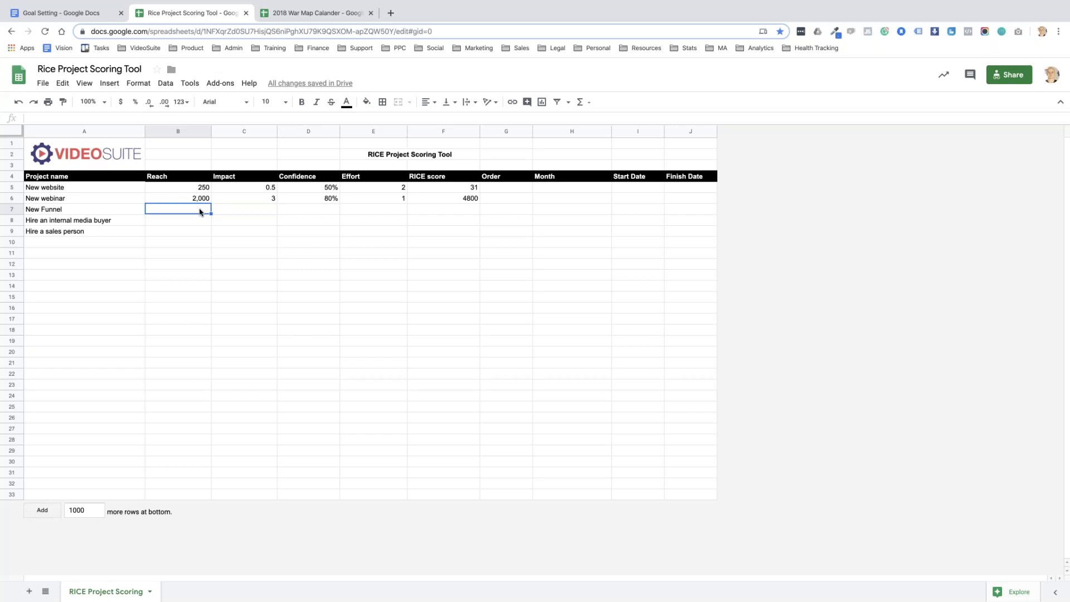
- Enter New Funnel's Reach 3000, Impact 2, Confidence 50% and Effort 3, scoring 1000
text(3000)
key(Tab)
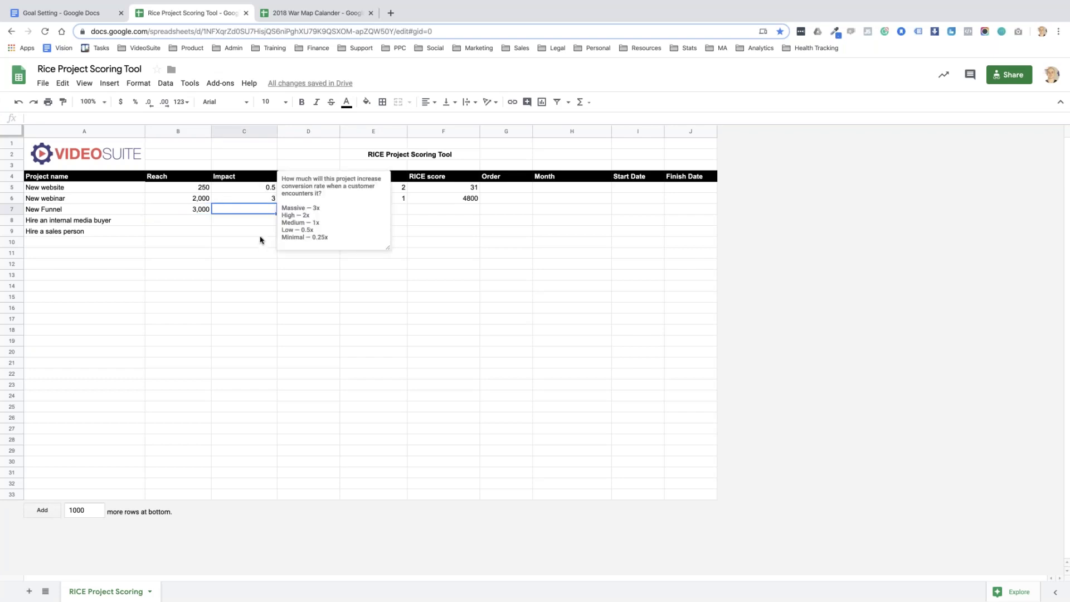
text(2)
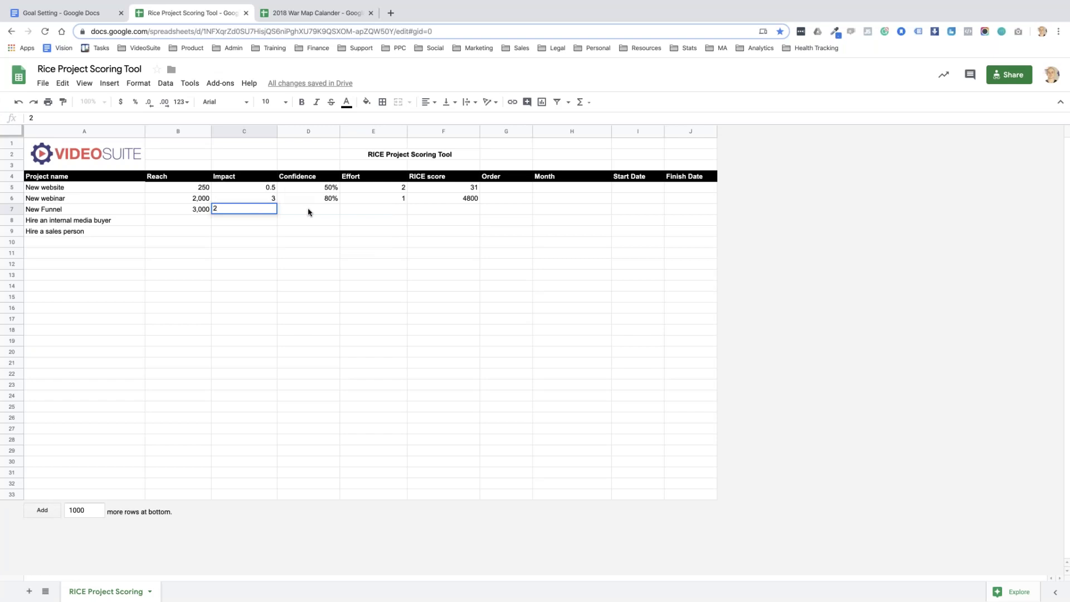
click(309, 210)
text(50%)
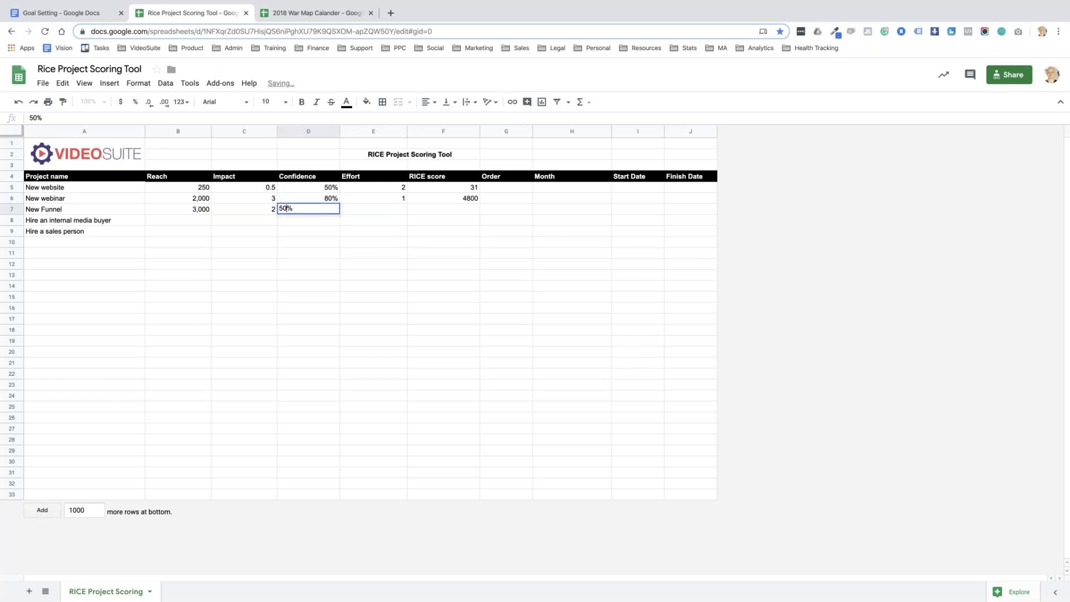
click(380, 211)
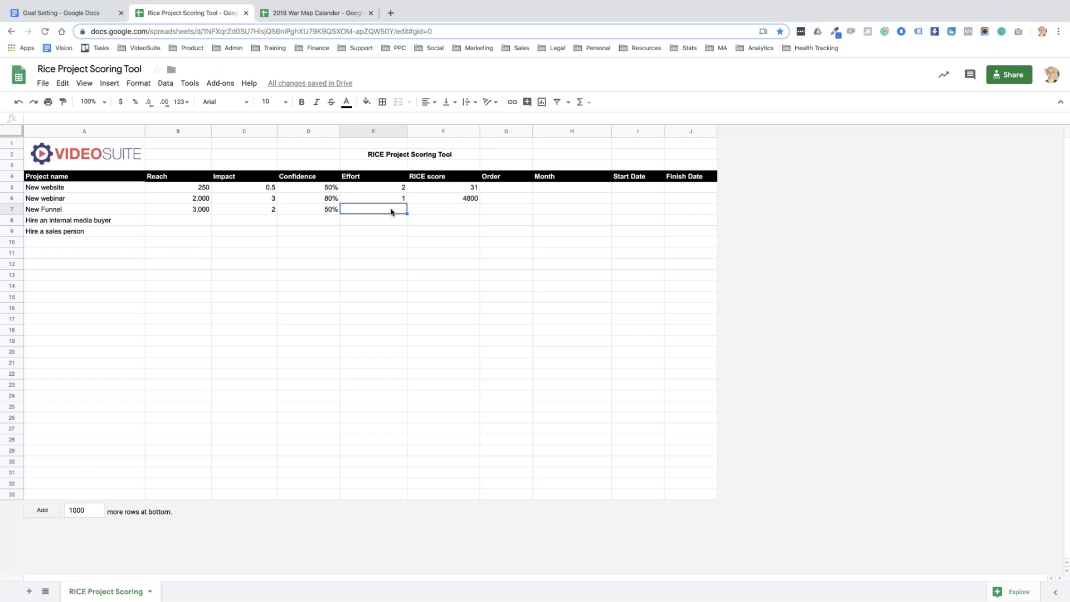
text(3)
click(457, 220)
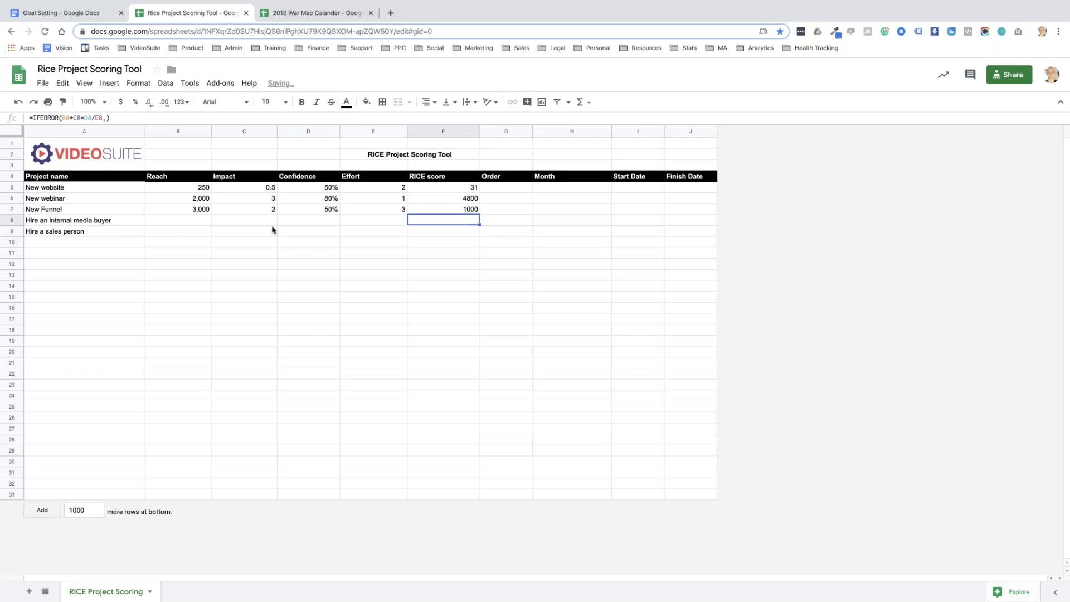
click(189, 221)
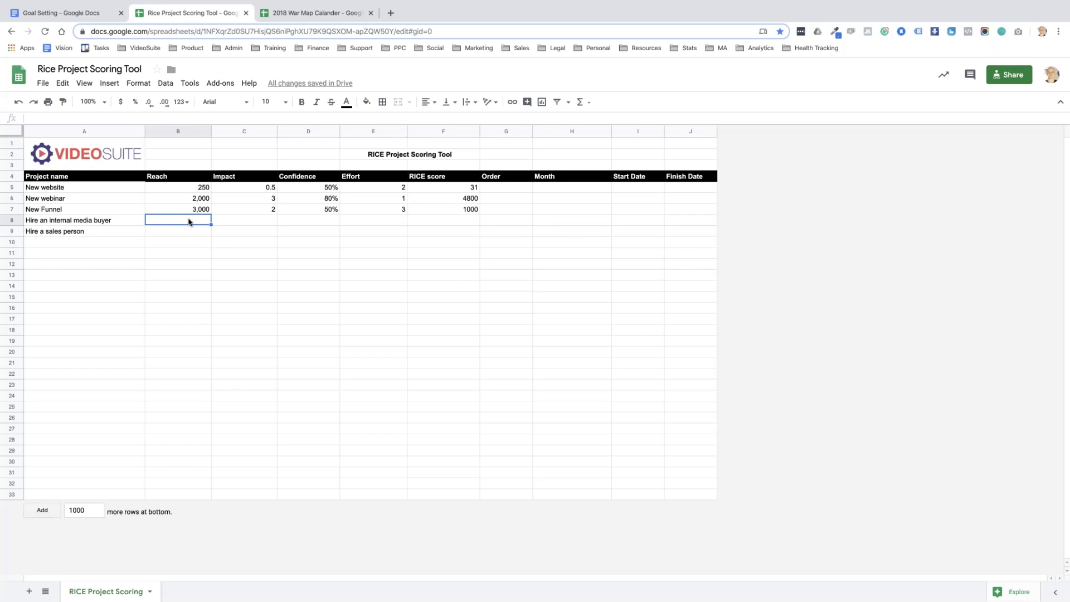
- Score Hire an internal media buyer with Reach 1000, Impact 2, Confidence 50%, Effort 1
text(1000)
click(246, 221)
mouse_move(254, 180)
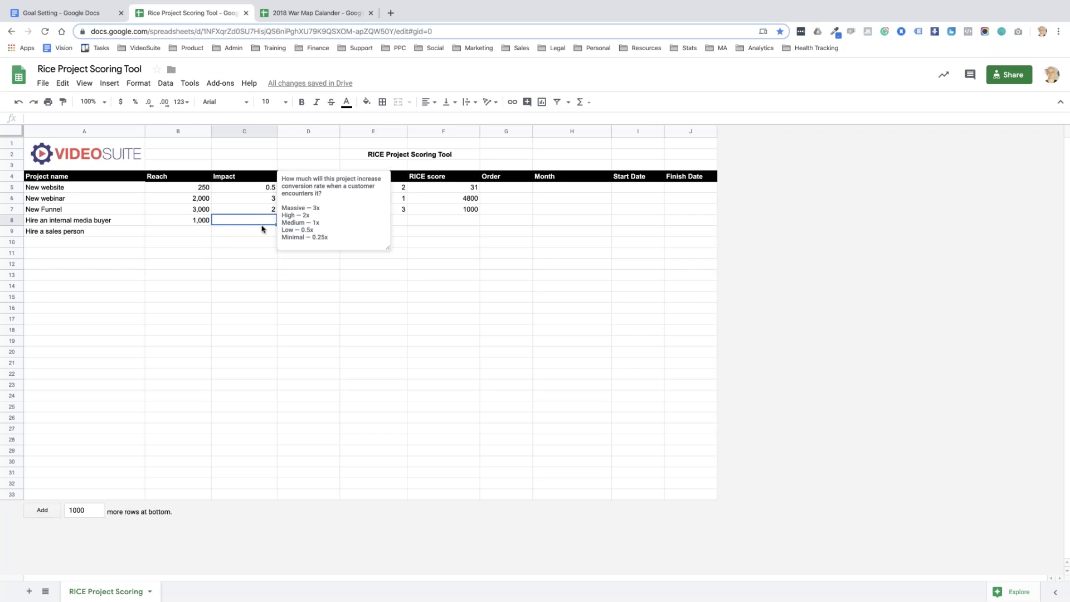
text(2)
click(310, 224)
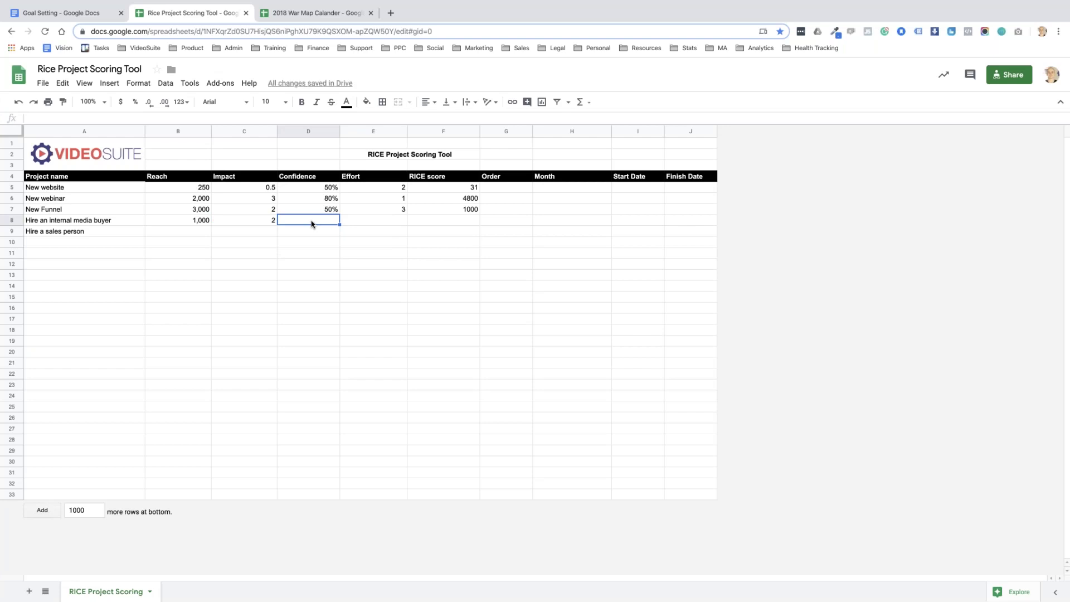
text(50%)
click(386, 223)
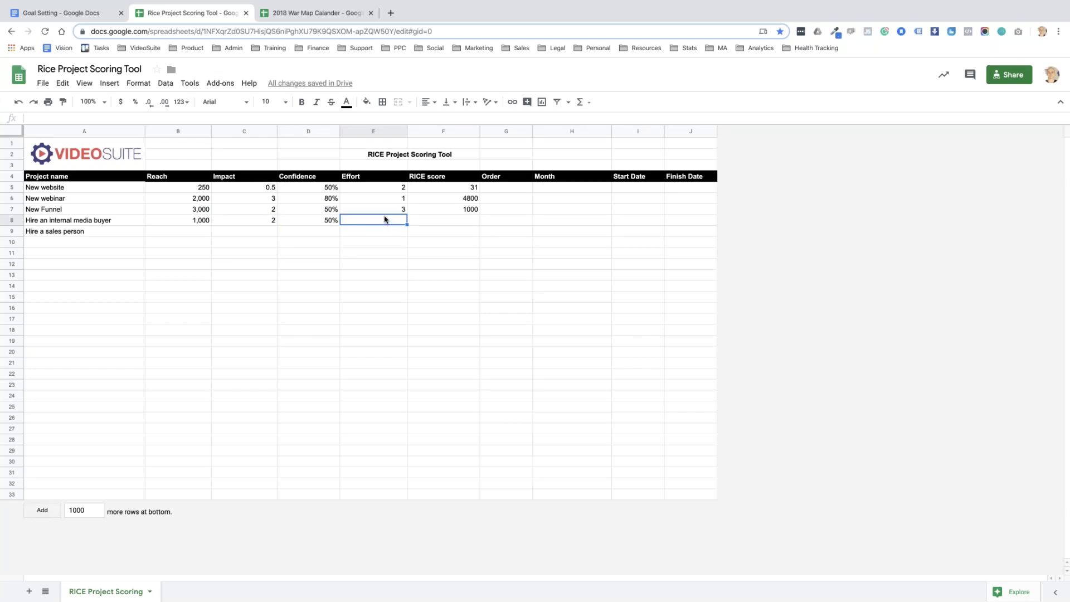
text(1)
click(454, 239)
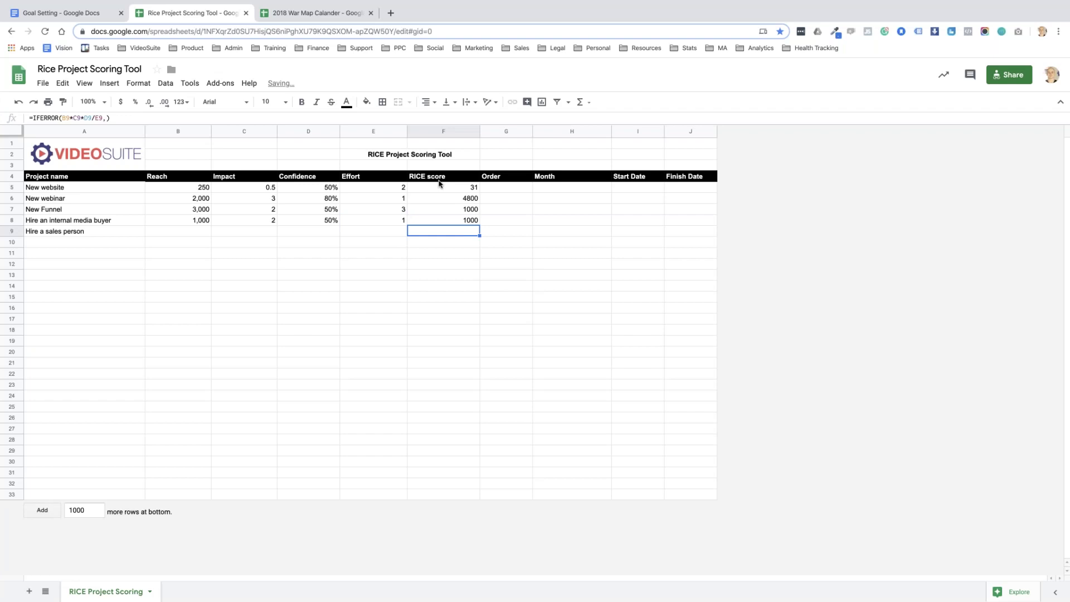
- Fill in Hire a sales person's reach, Impact 3, Confidence 80% and Effort 1, scoring 480
click(190, 232)
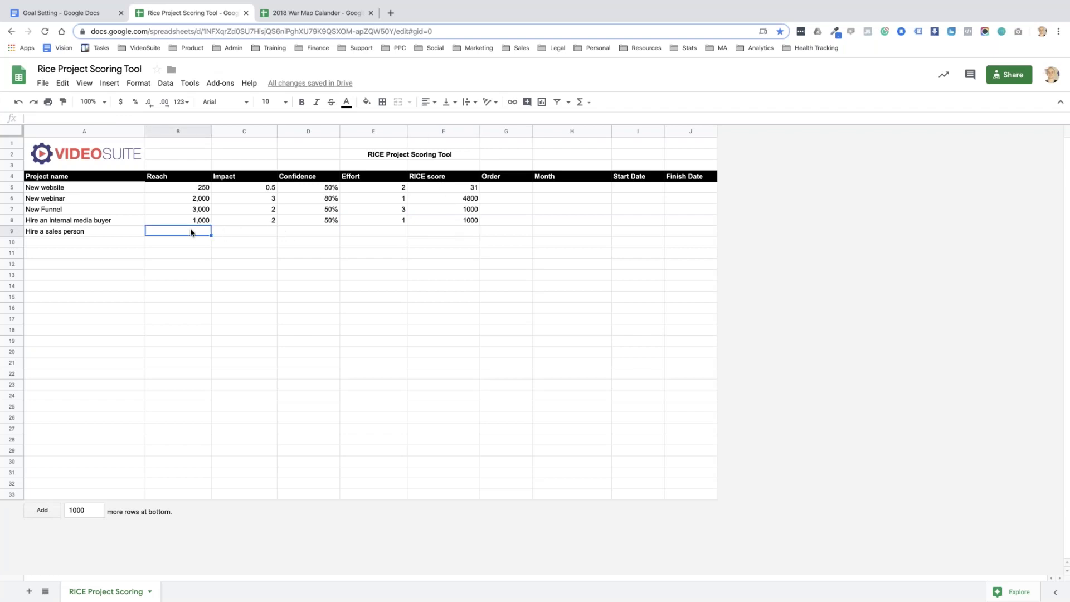
click(227, 256)
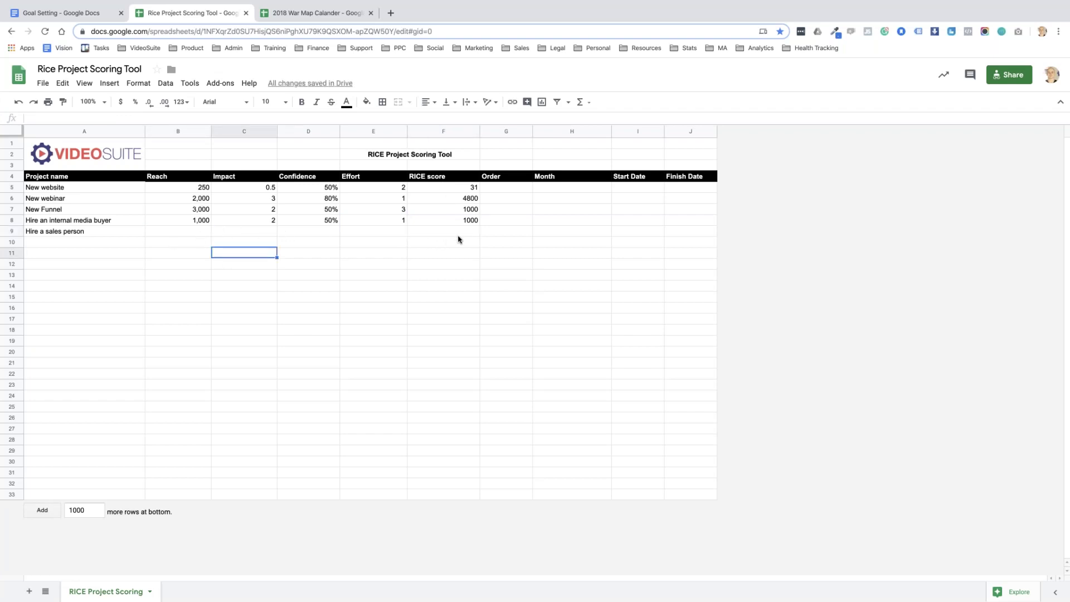
click(192, 232)
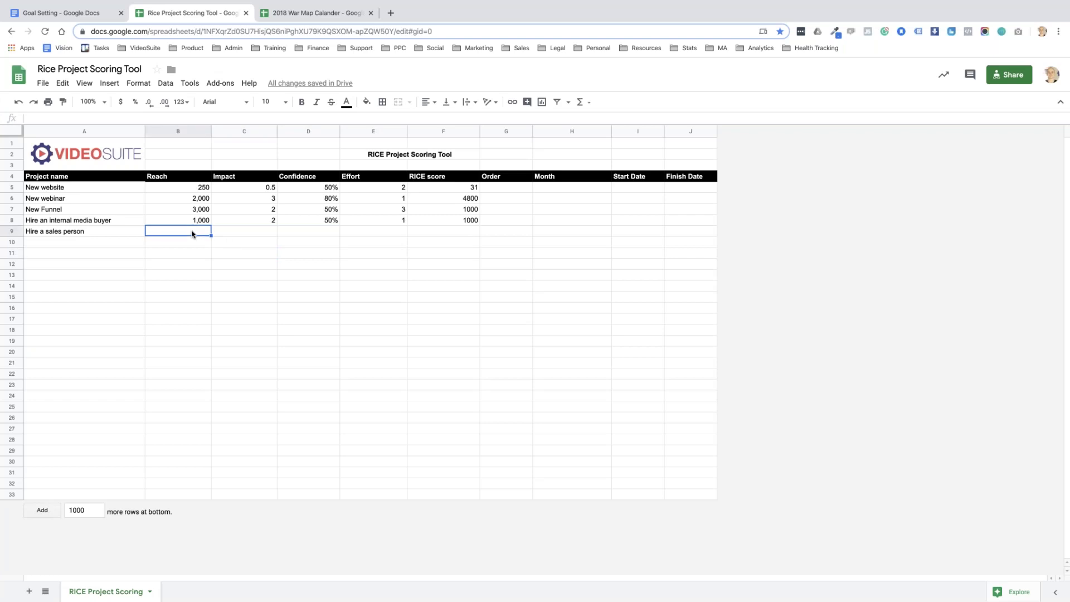
text(5)
text(00)
click(246, 234)
text(3)
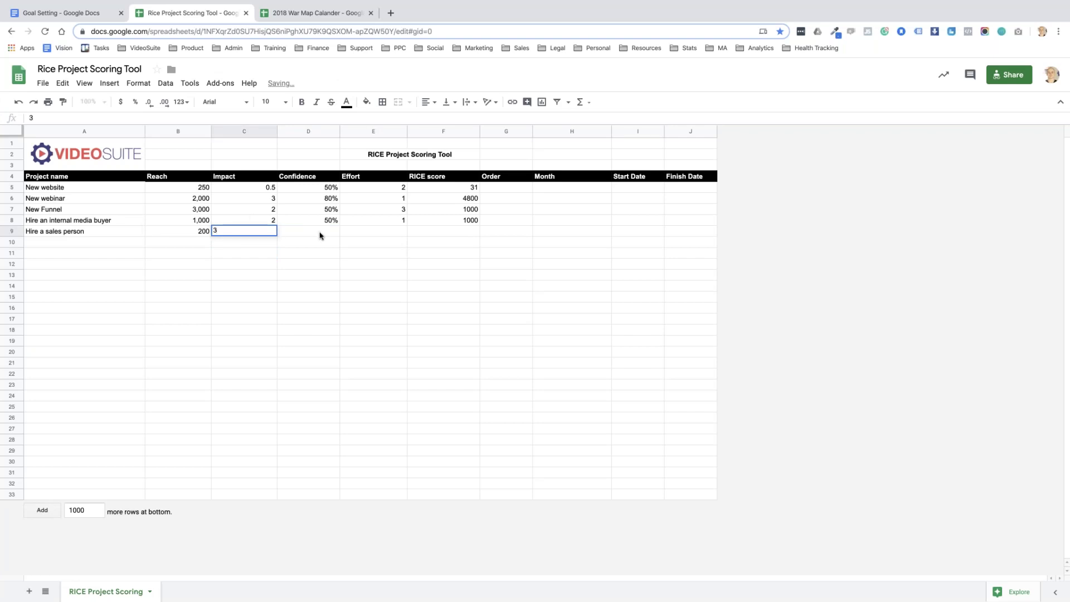
click(321, 234)
text(80)
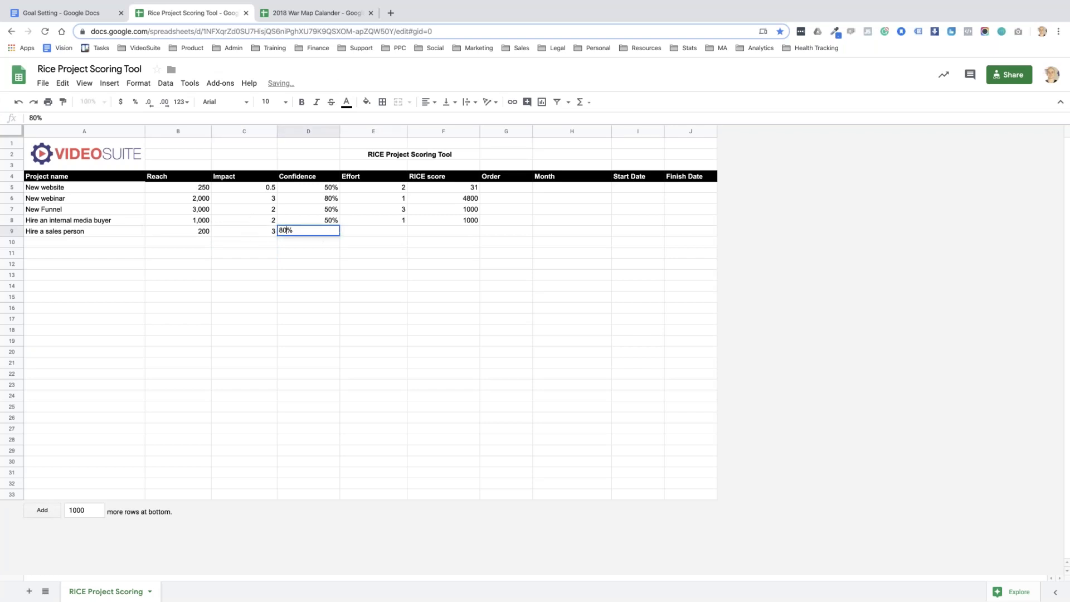
click(382, 233)
text(1)
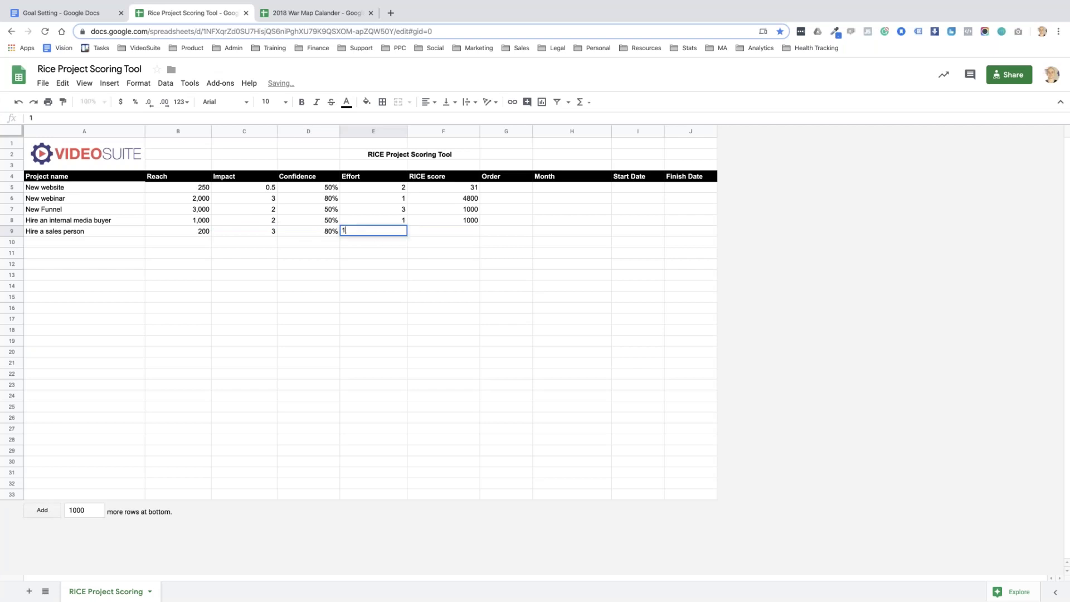
click(462, 252)
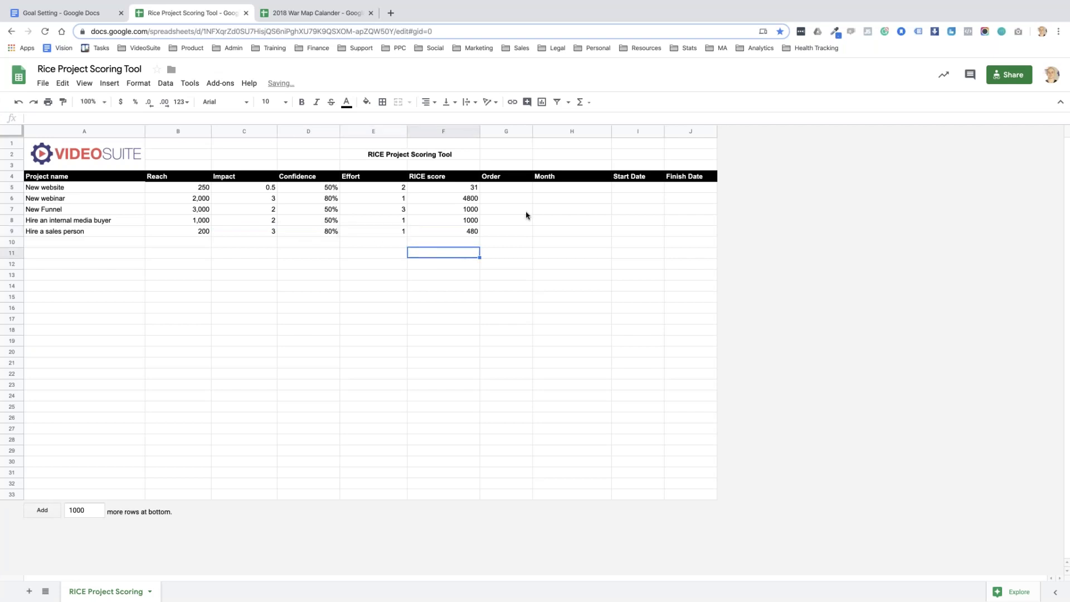
click(516, 200)
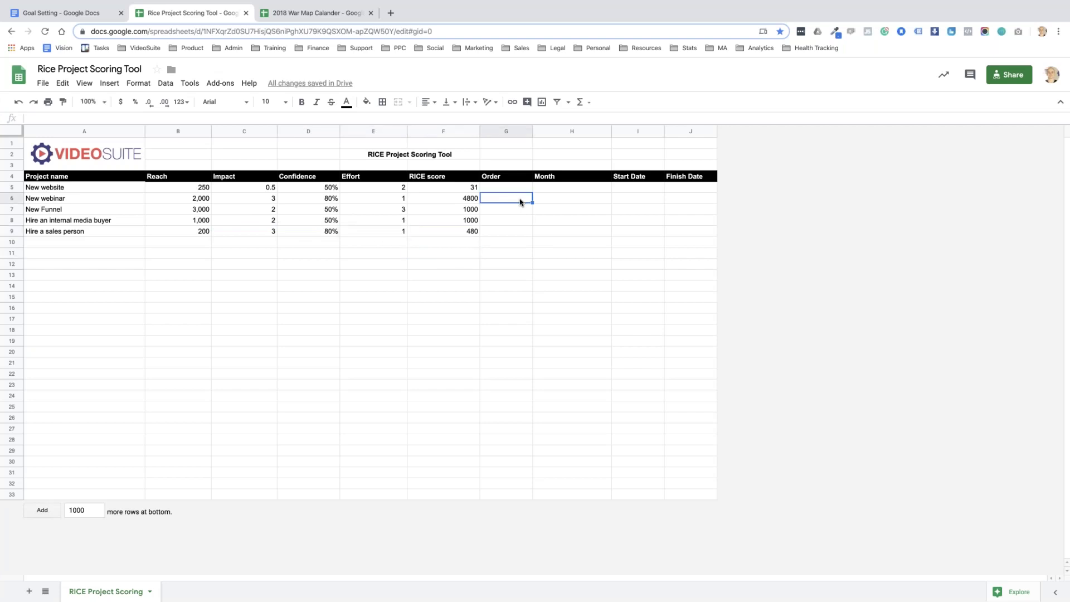
- Give New webinar Order 1 and change New Funnel's confidence from 50% to 20
text(1)
click(518, 210)
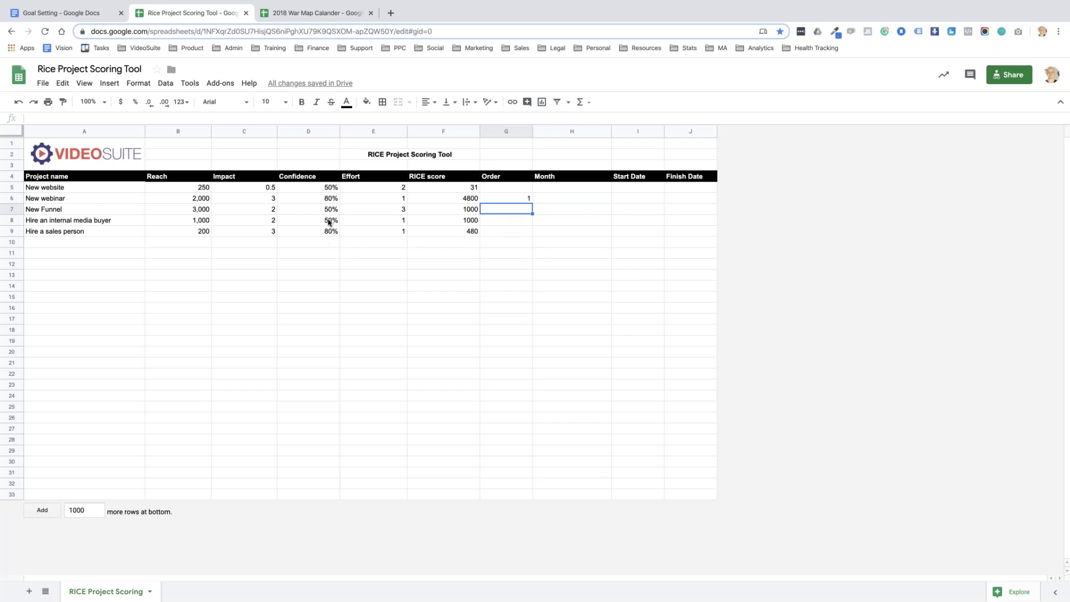
double_click(330, 209)
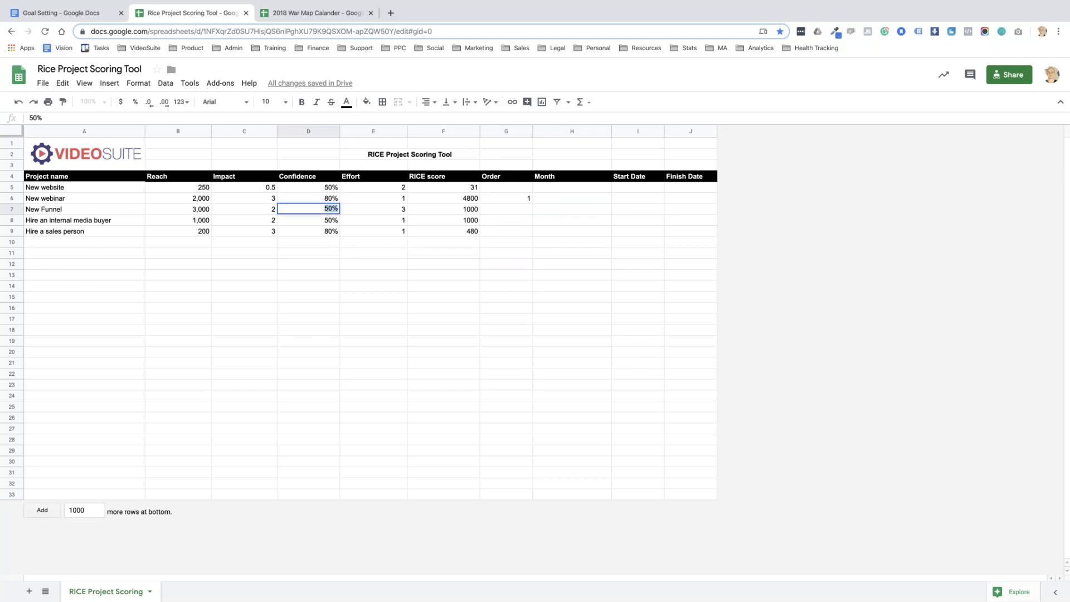
text(20)
click(361, 287)
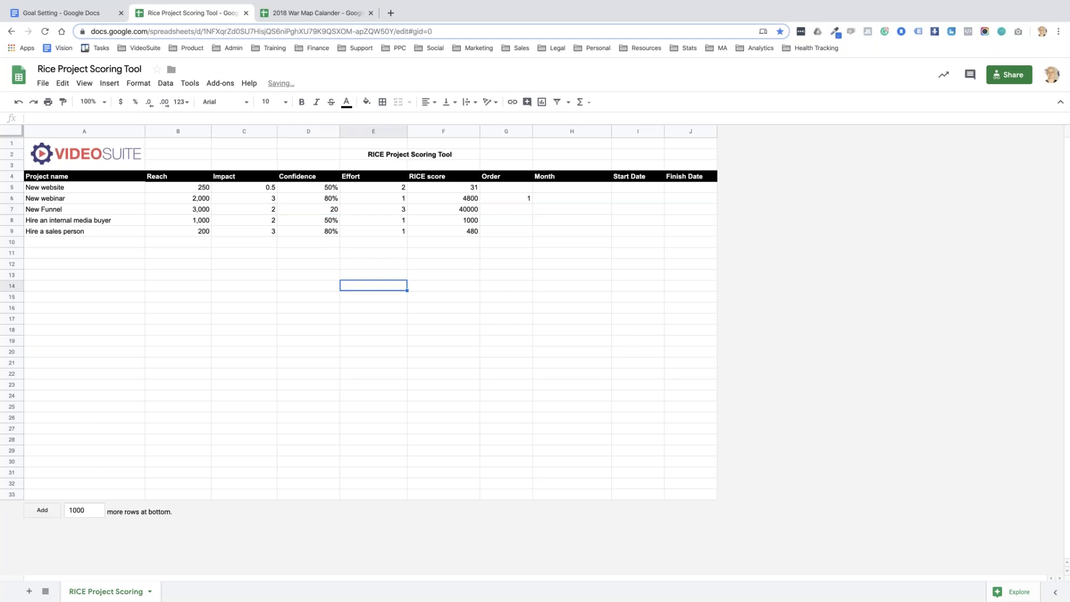
- Correct New Funnel's confidence to 20%, dropping its RICE score to 400
click(332, 210)
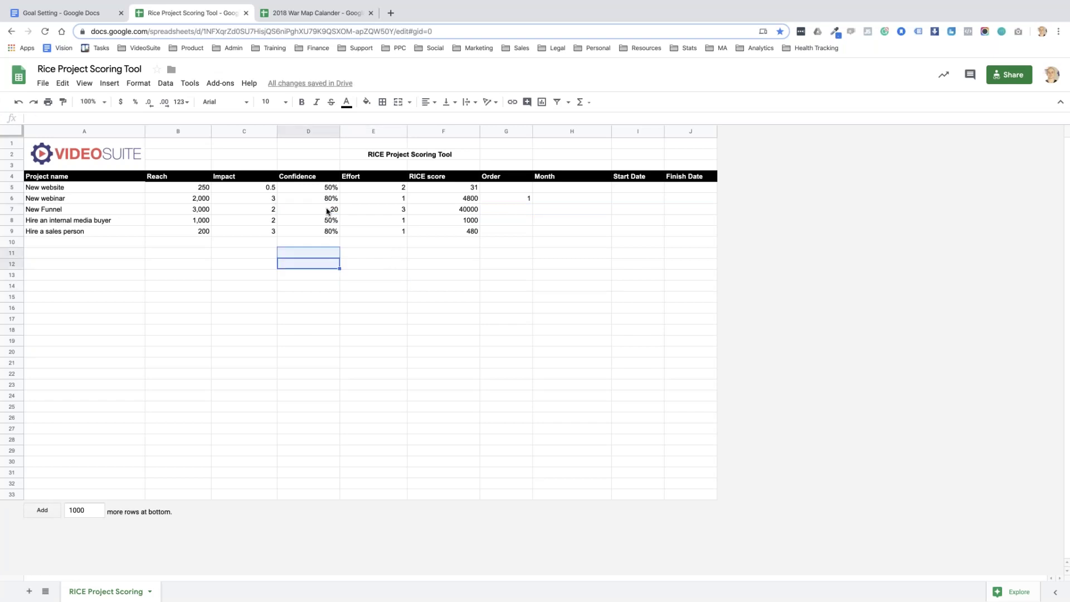
key(Return)
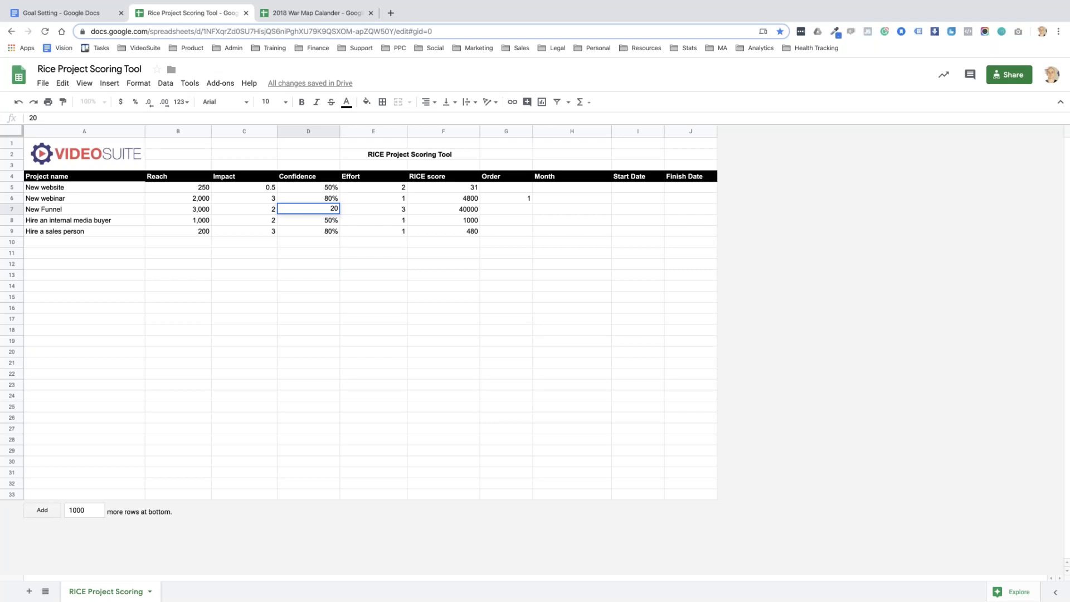
key(Tab)
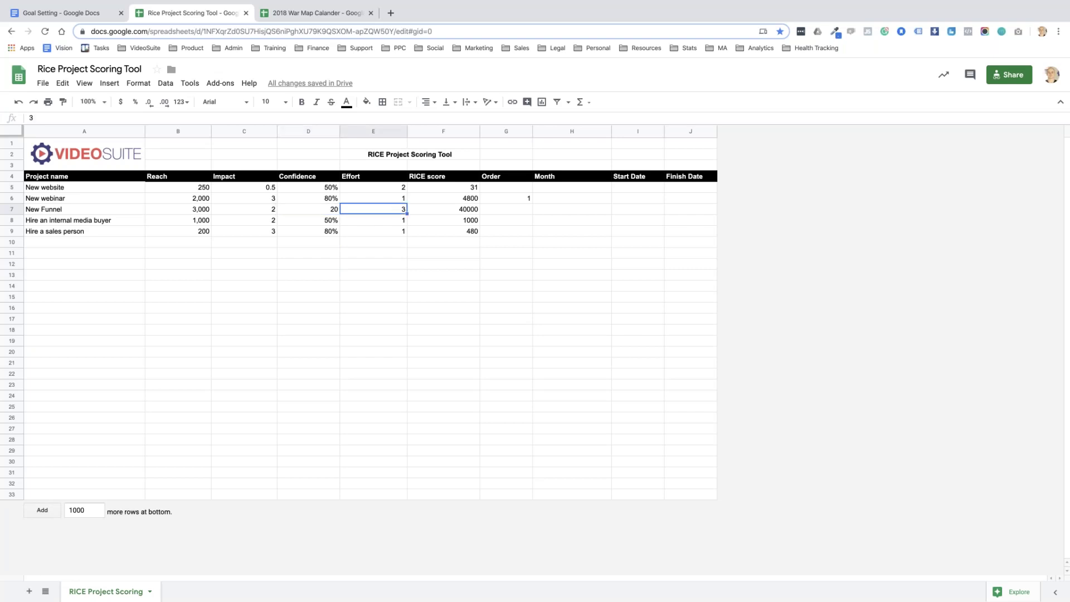
click(315, 209)
click(329, 200)
click(325, 210)
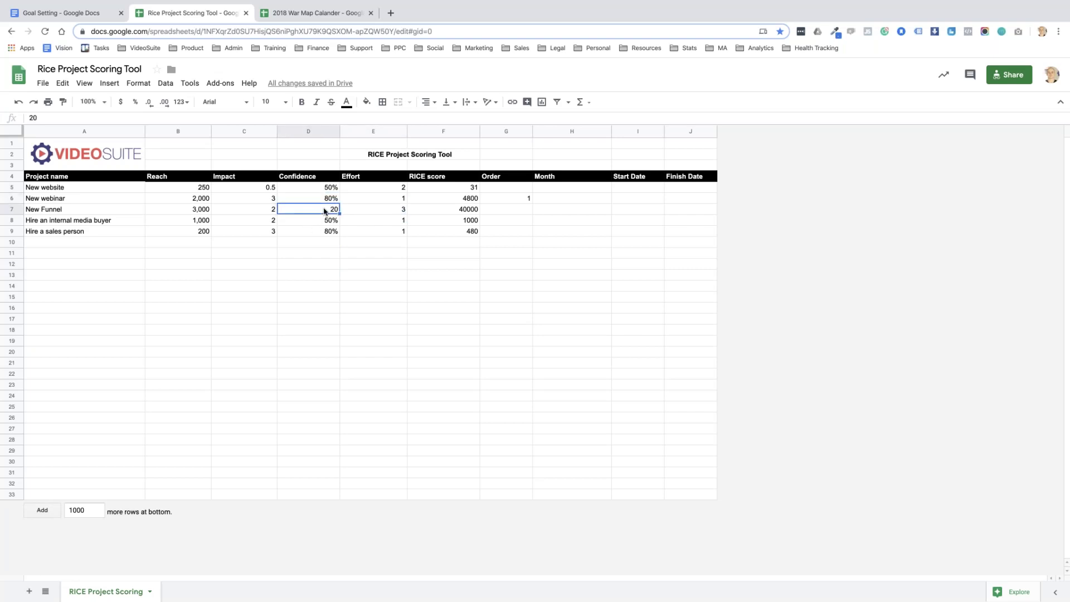
click(222, 117)
text(%)
click(348, 261)
- Enter Order 2 for media buyer, 3 for sales person, 4 for New Funnel, 5 for New website
click(519, 222)
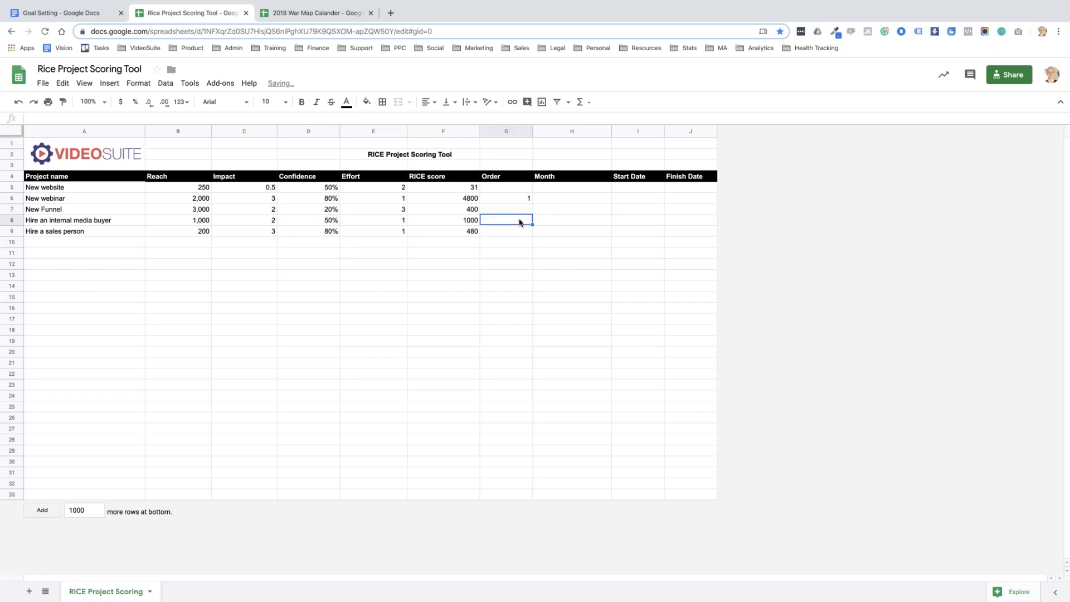
text(2)
click(523, 234)
text(3)
click(525, 210)
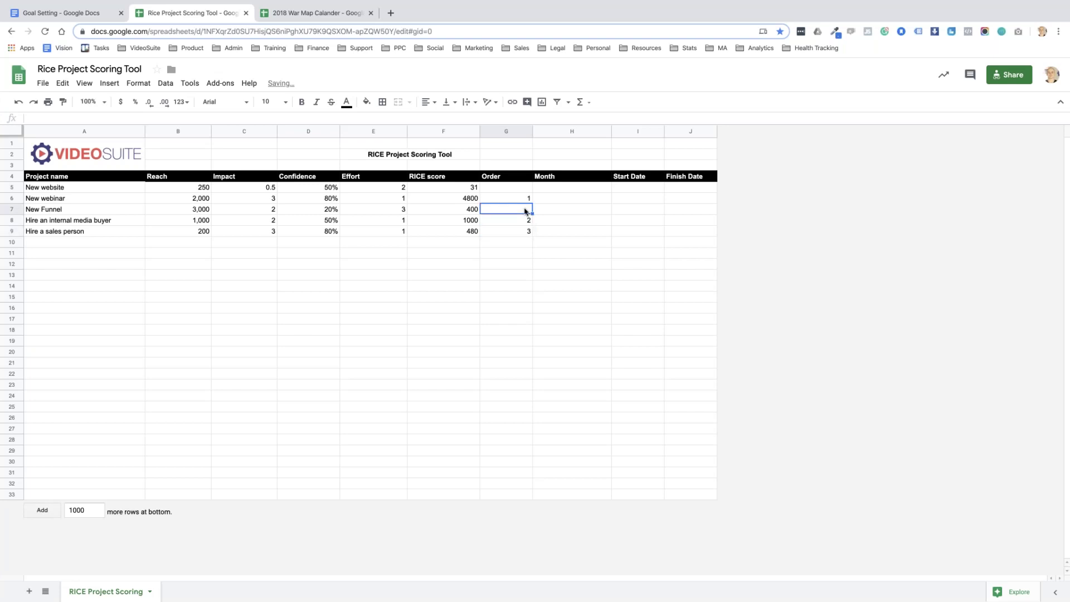
text(4)
click(523, 190)
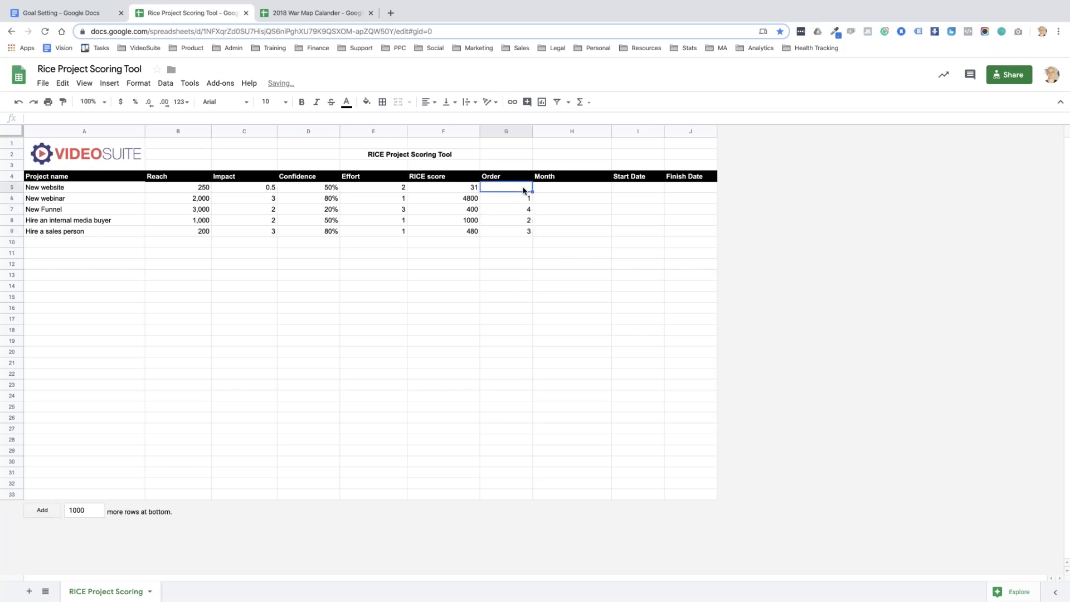
text(5)
click(542, 274)
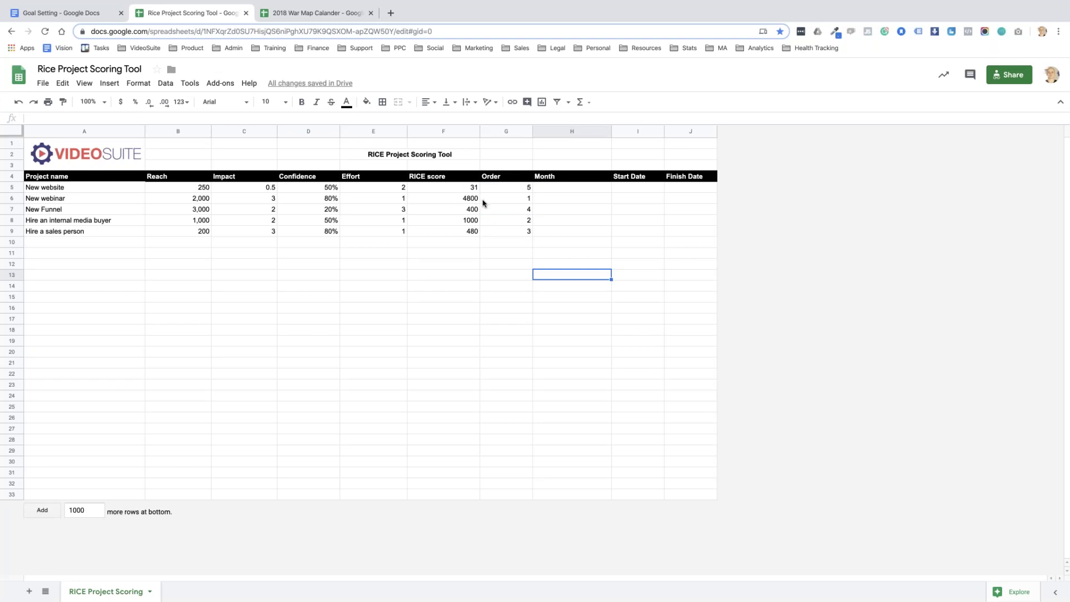
click(92, 203)
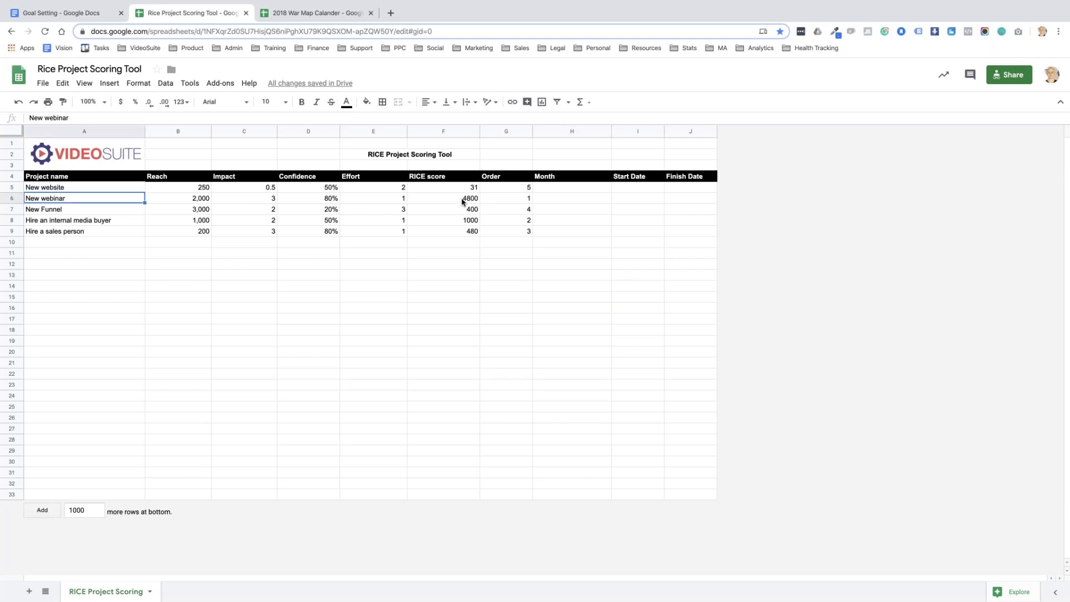
click(506, 200)
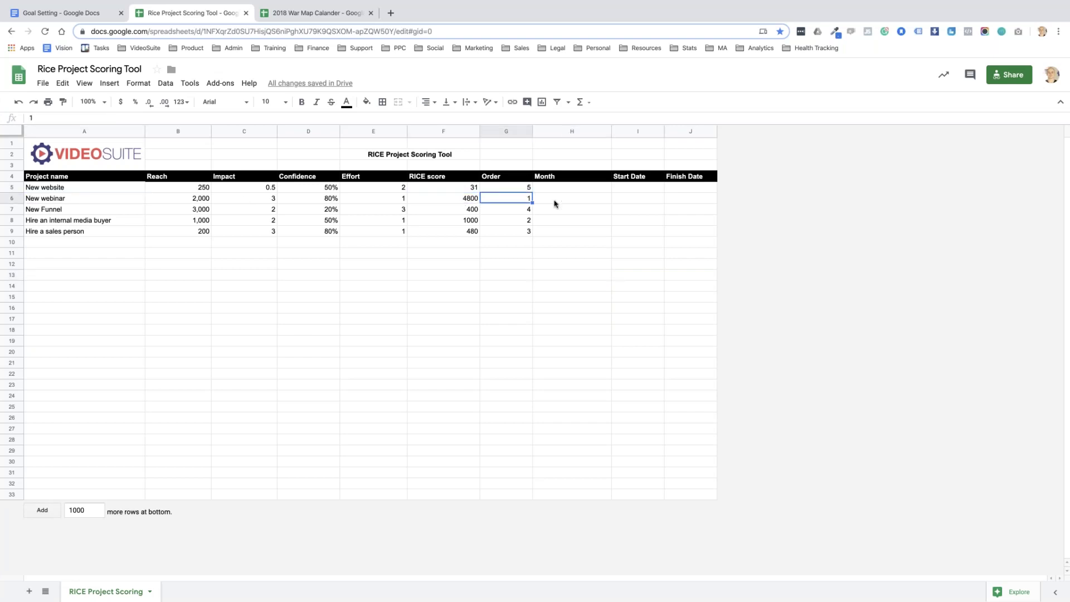
- Enter January, 01.01.2020 and 31.01.2020 as New webinar's Month, Start and Finish dates
click(555, 202)
text(Janu)
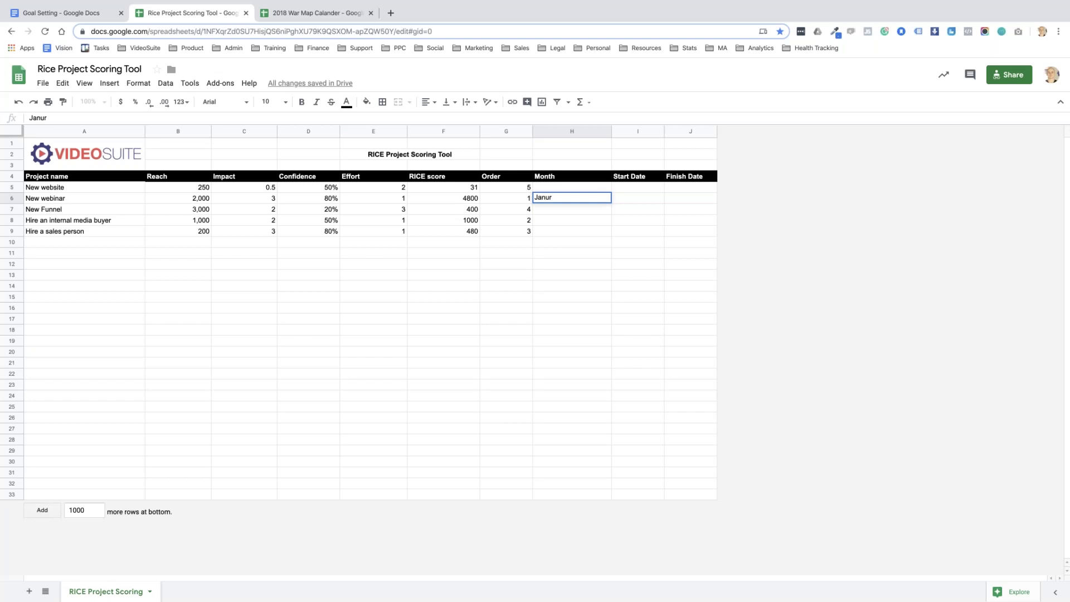
text(ary)
click(637, 199)
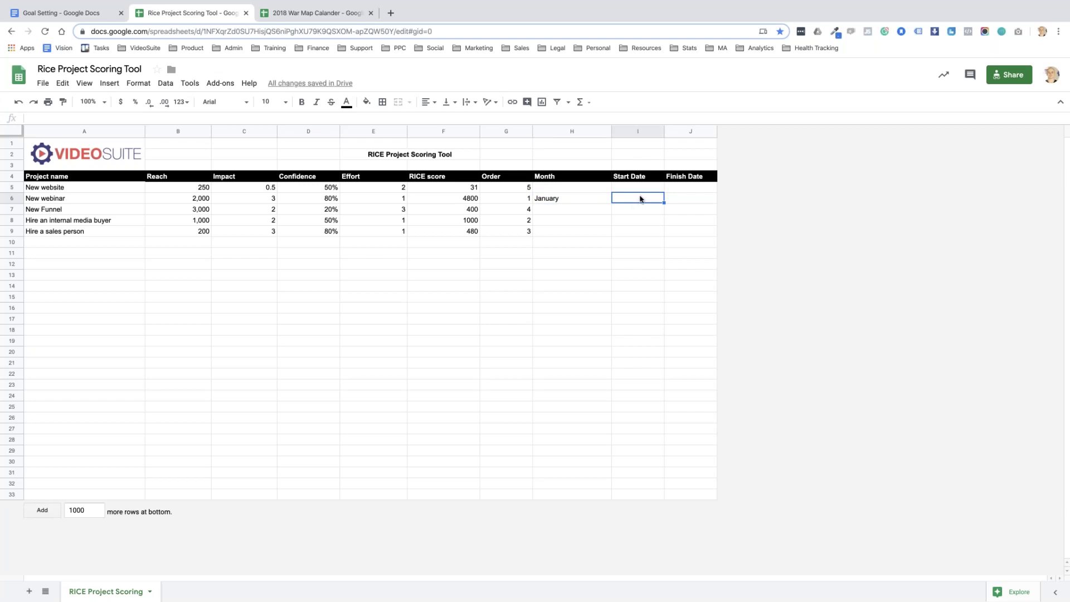
text(01.01.2020)
click(683, 200)
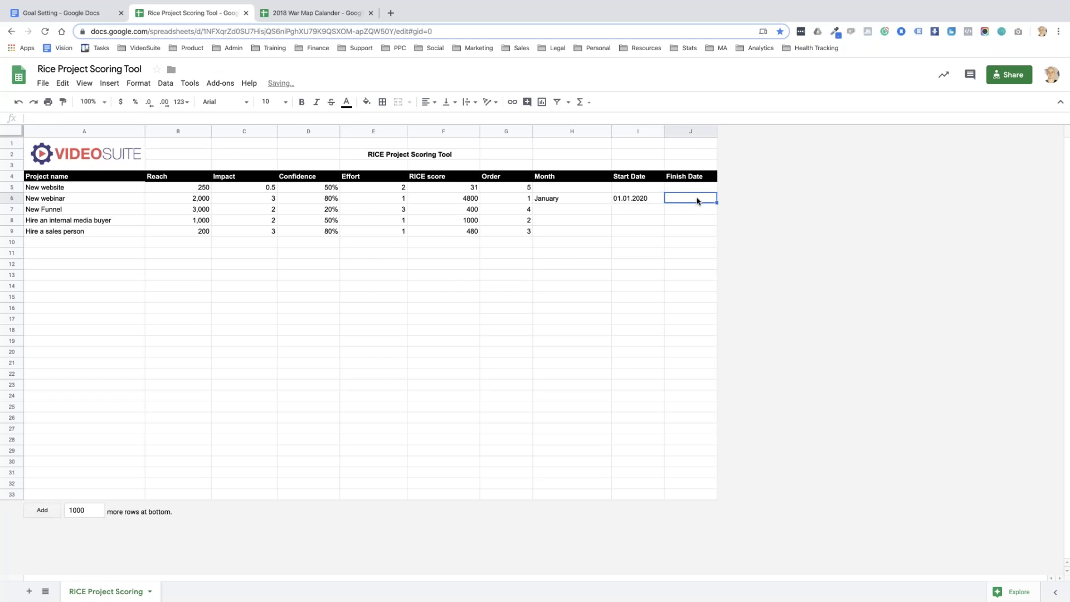
text(31)
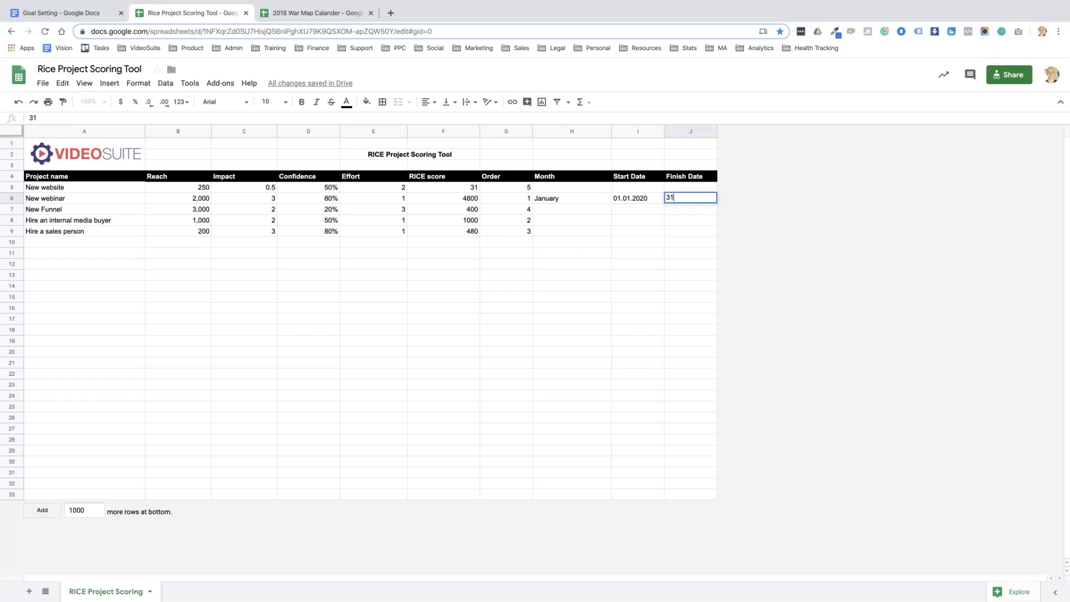
text(.01.2020)
click(641, 267)
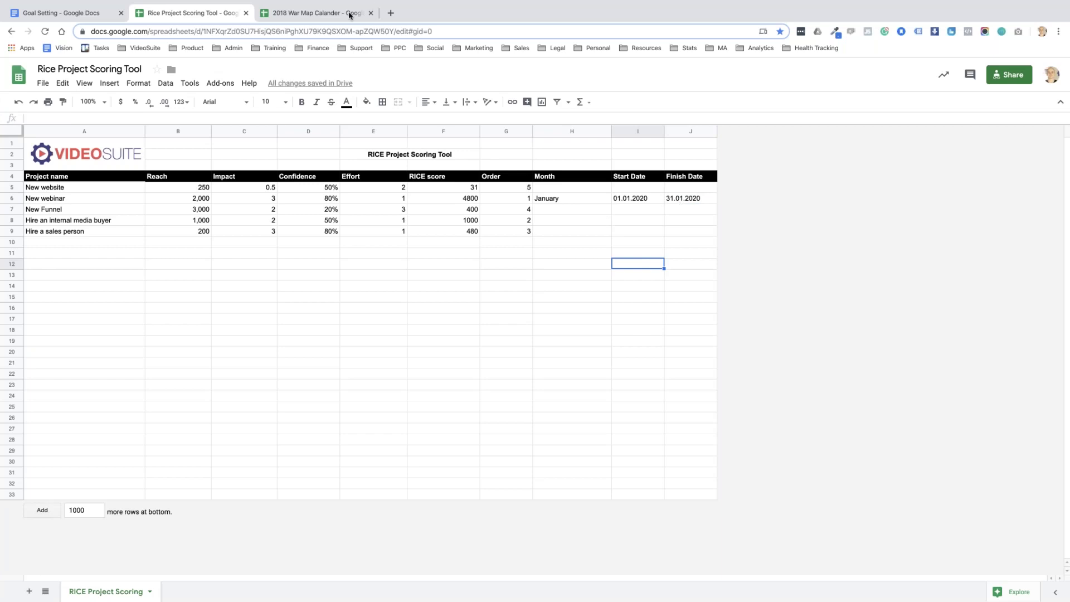
- In the 2018 War Map Calander spreadsheet, undo an accidental fill of 1s in January
click(331, 16)
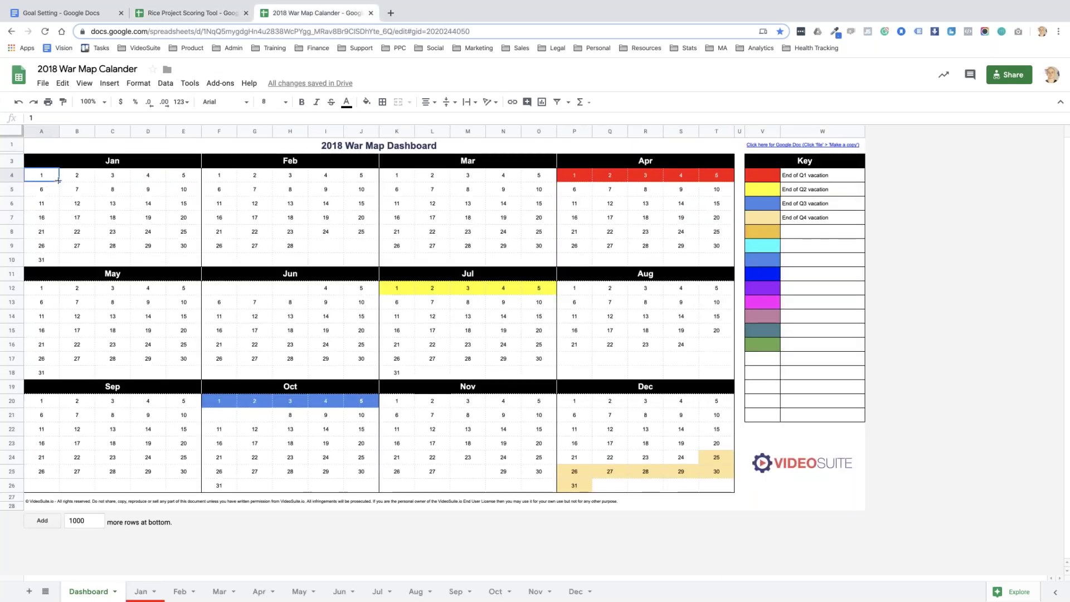
drag(59, 181, 51, 249)
drag(192, 249, 175, 259)
drag(54, 258, 53, 258)
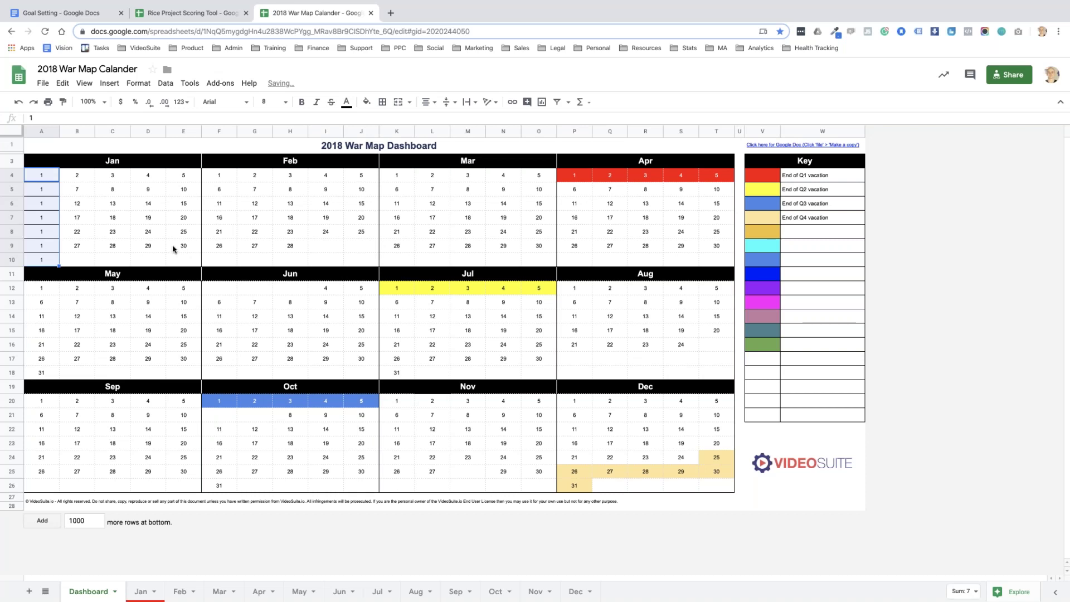
click(157, 236)
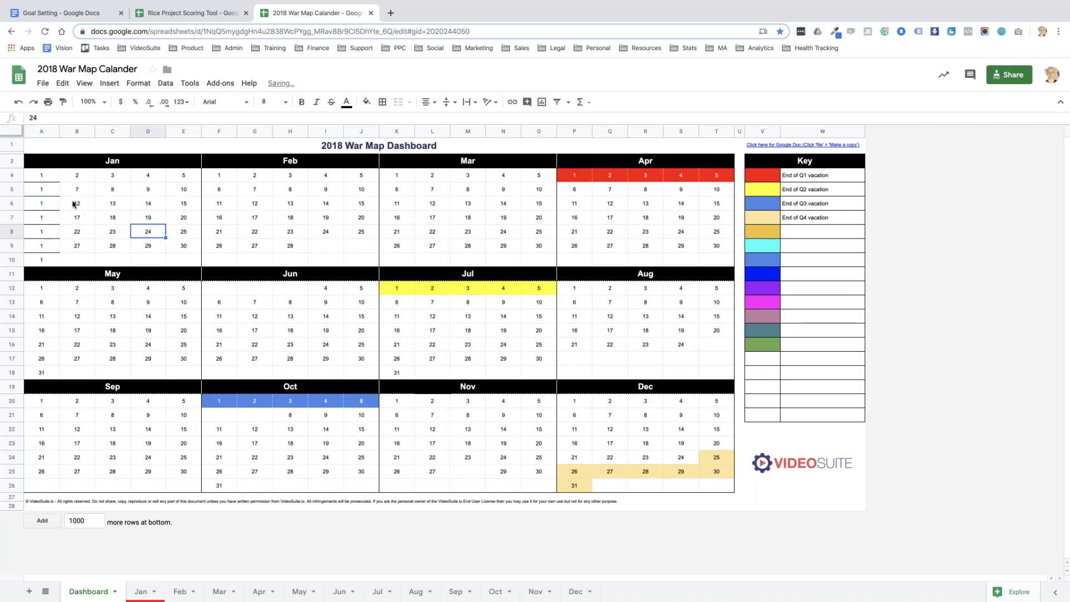
click(45, 177)
key(ctrl+z)
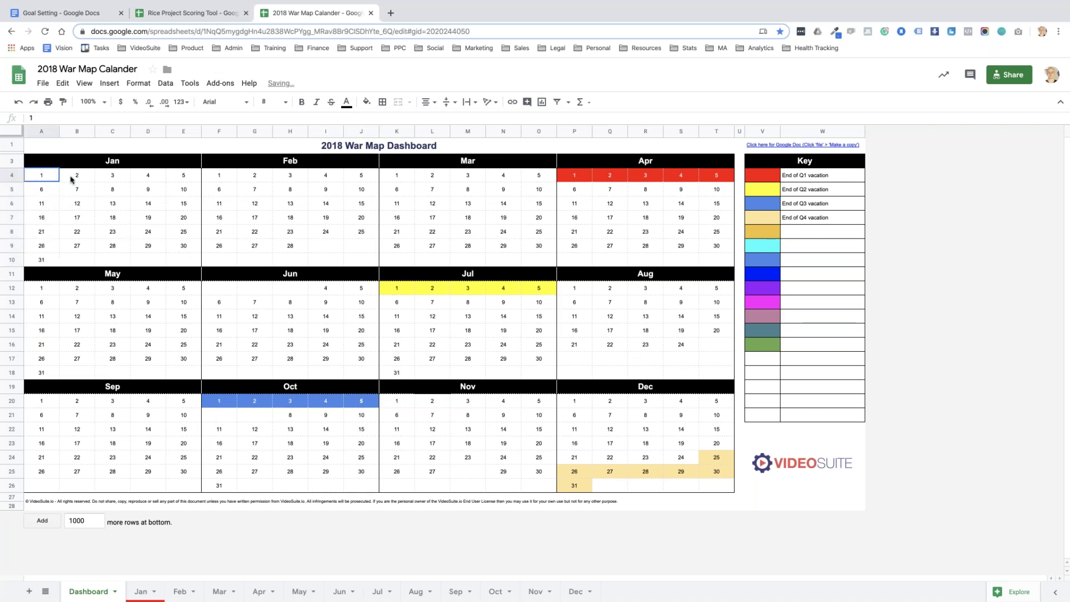
- Fill the January dashboard block blue and make its dates white
drag(71, 178, 191, 260)
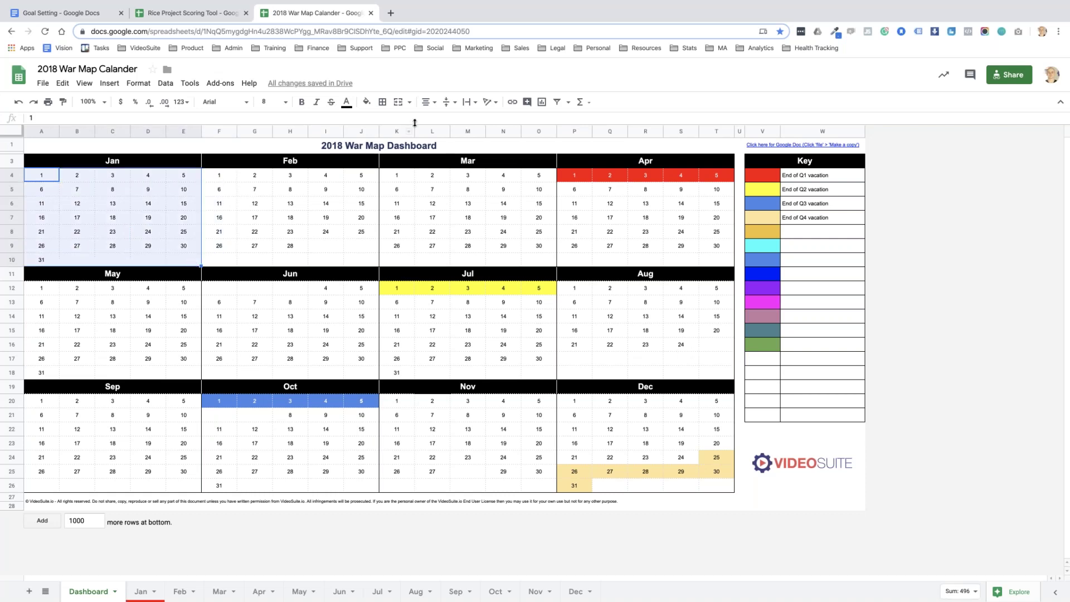
click(366, 102)
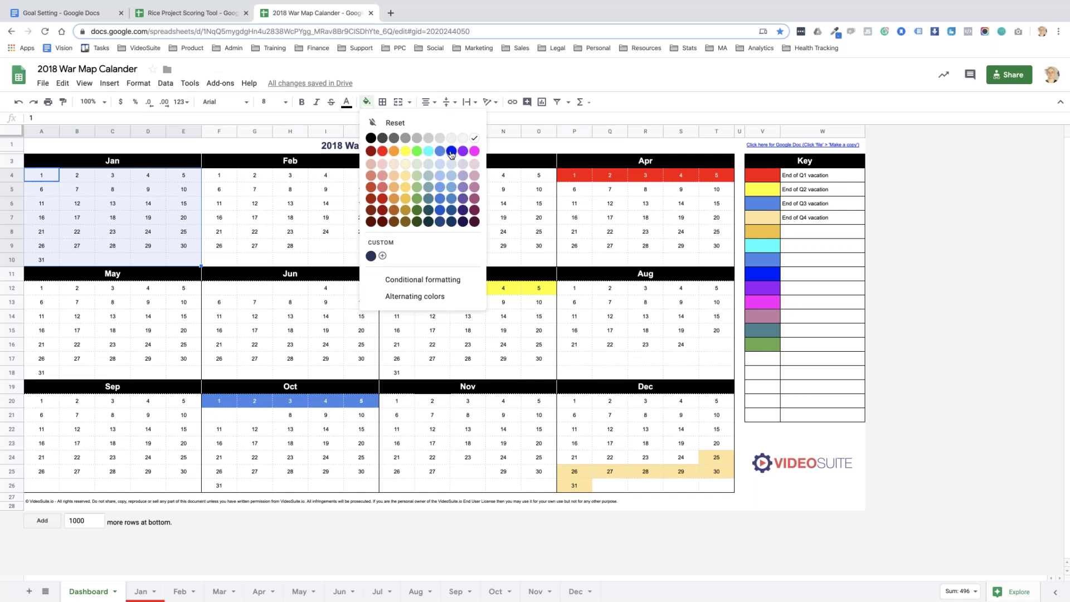
click(452, 152)
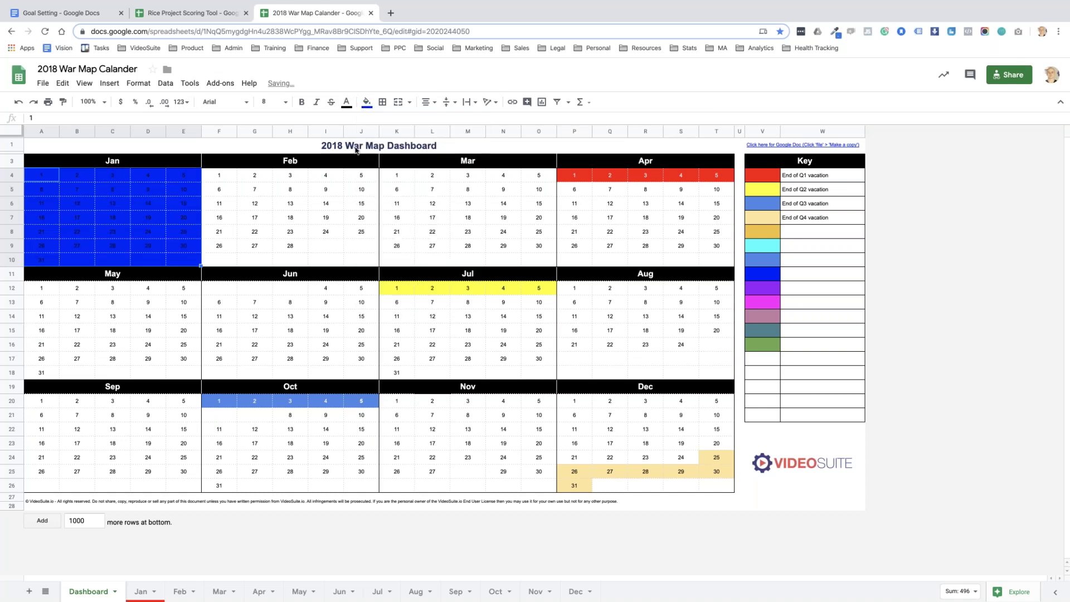
click(366, 101)
click(474, 141)
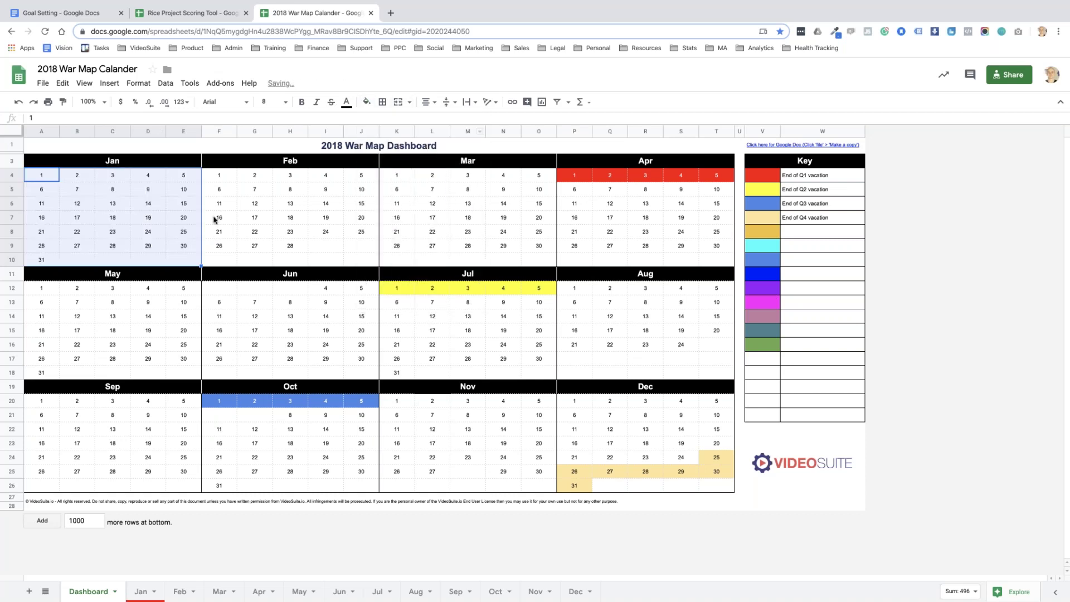
click(366, 102)
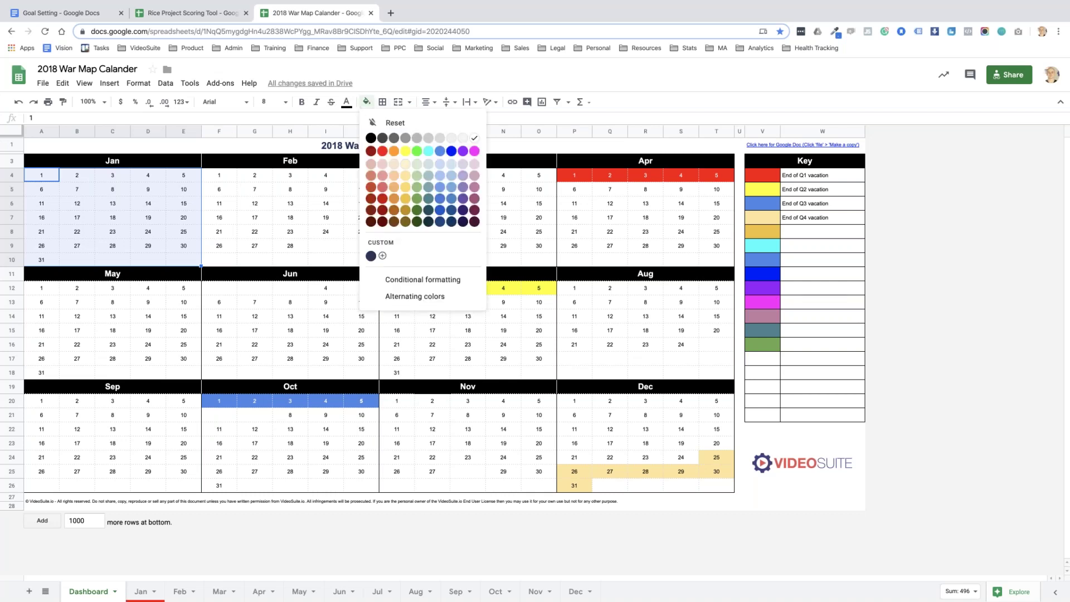
click(451, 151)
click(346, 101)
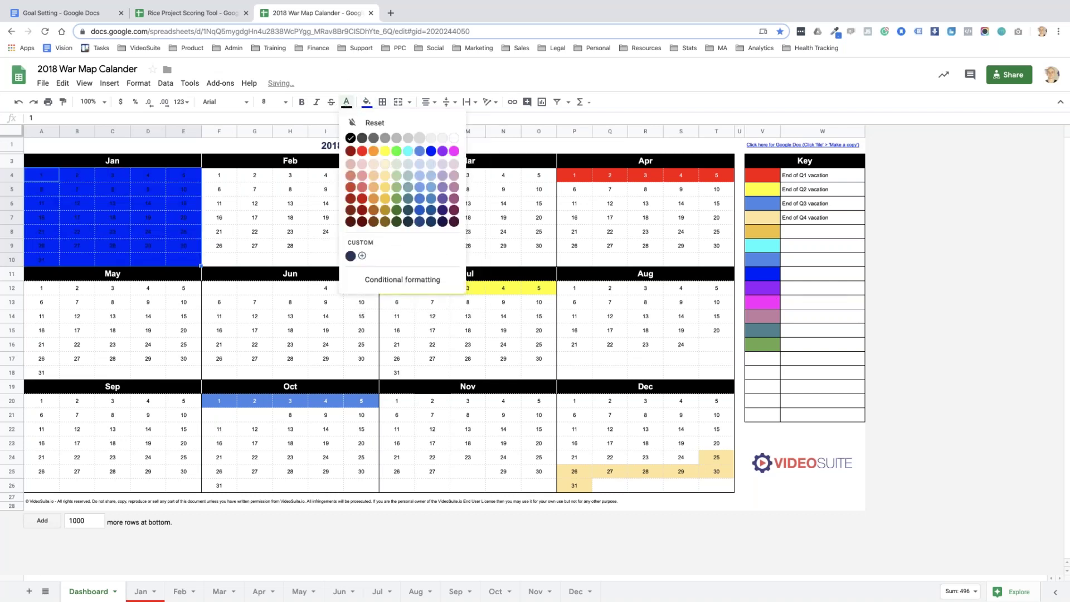
click(454, 140)
click(277, 246)
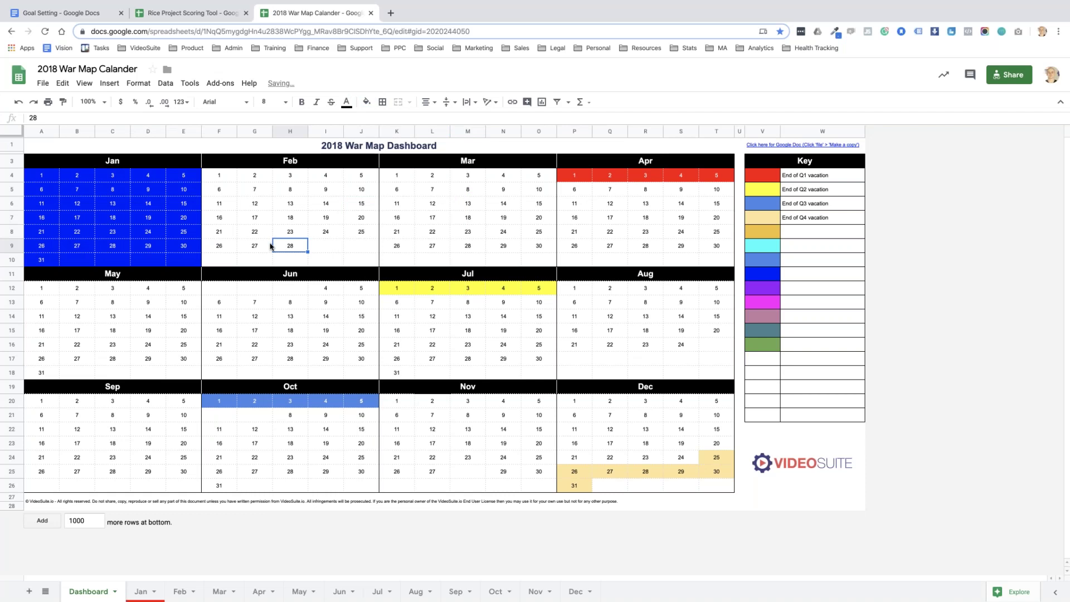
- Label the blue key swatch 'Create Webinar'
click(811, 275)
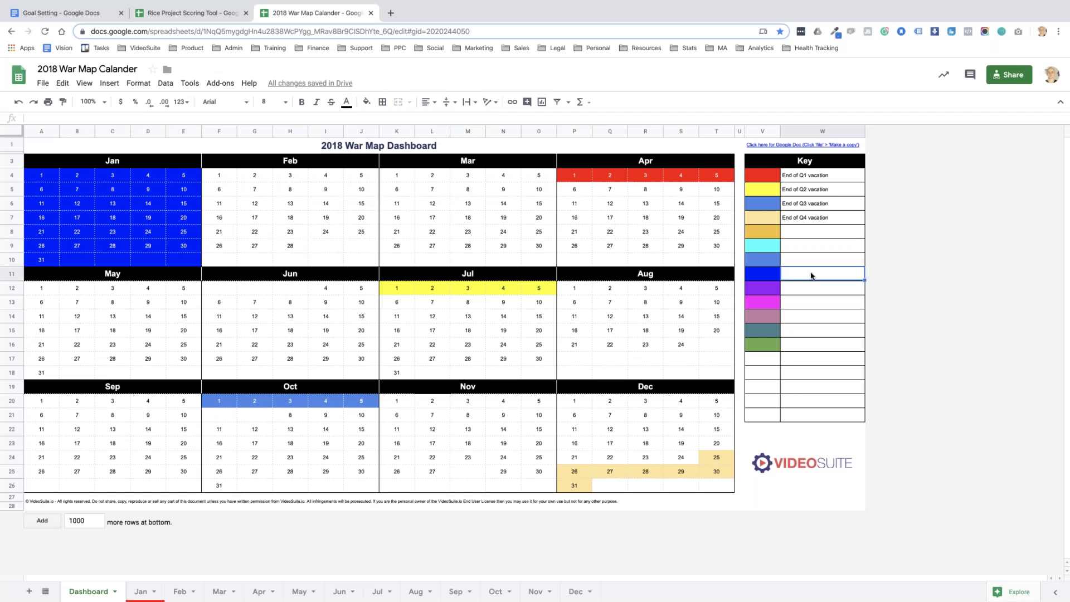
text(Create Webinar)
key(Return)
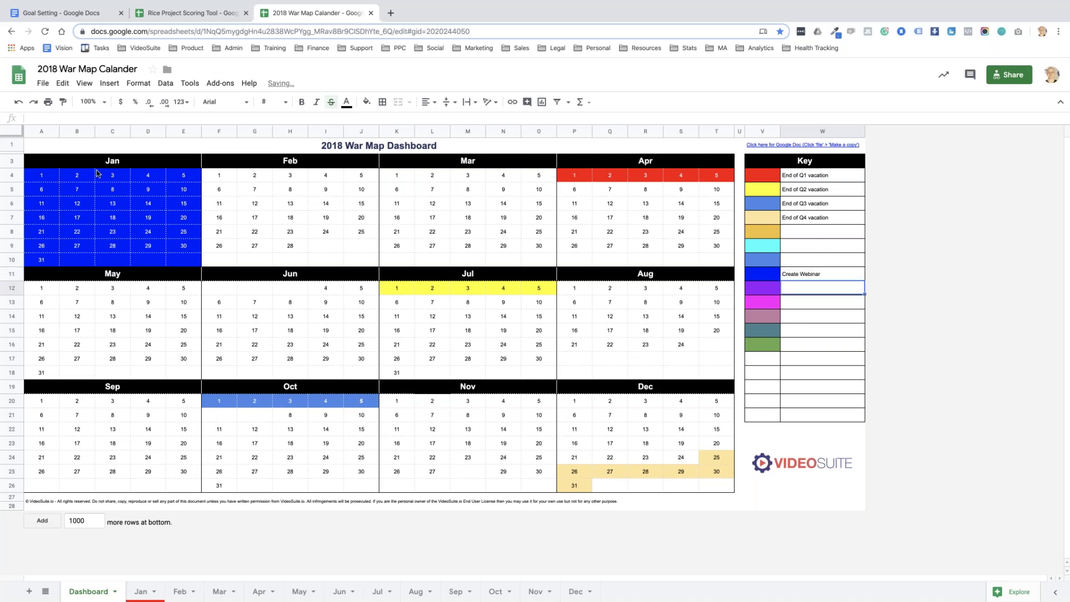
click(141, 592)
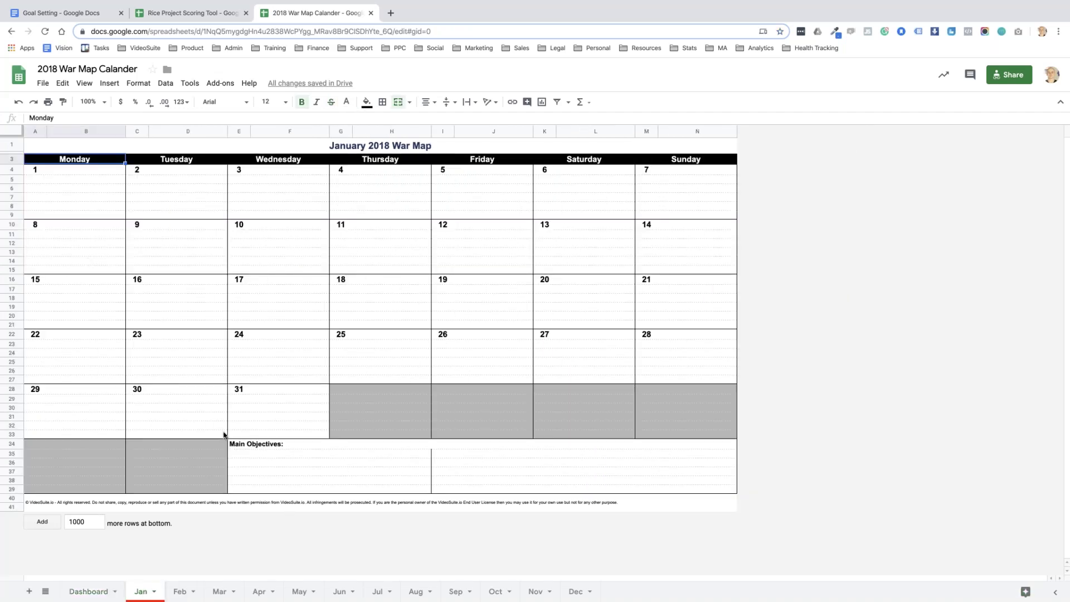
- Enter 'Create Webinar' as the first Main Objective on the January 2018 War Map sheet
click(273, 455)
text(Creativ)
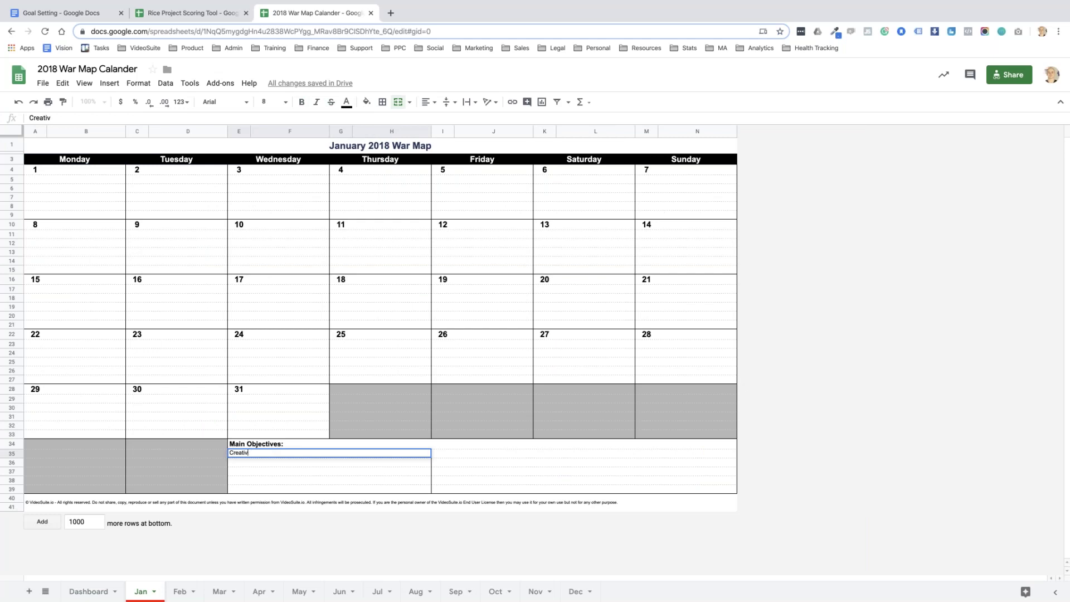
text(ee Webinar)
key(Return)
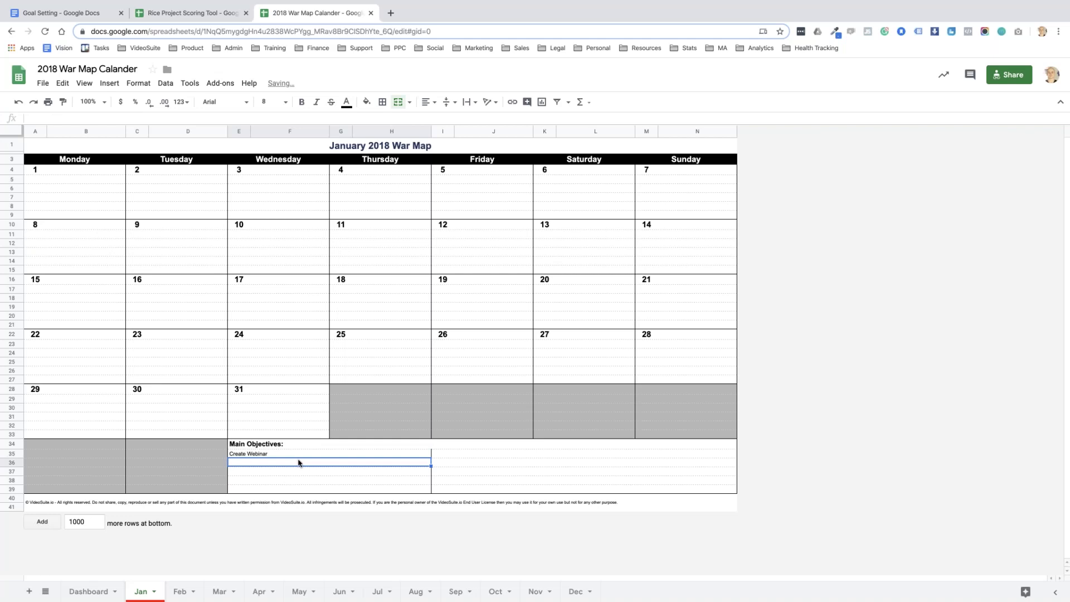
click(88, 172)
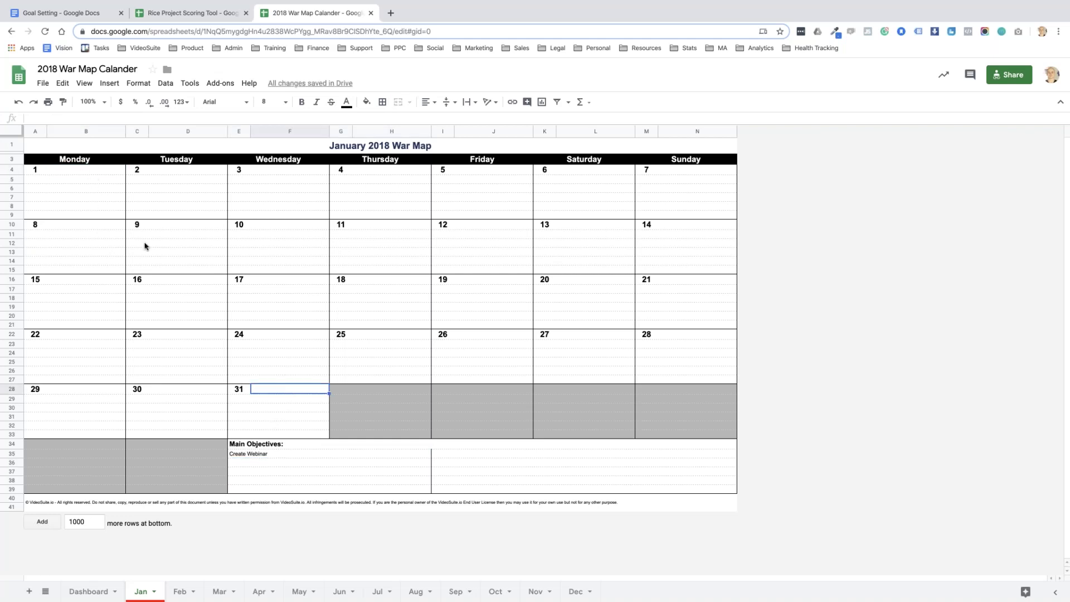
click(296, 170)
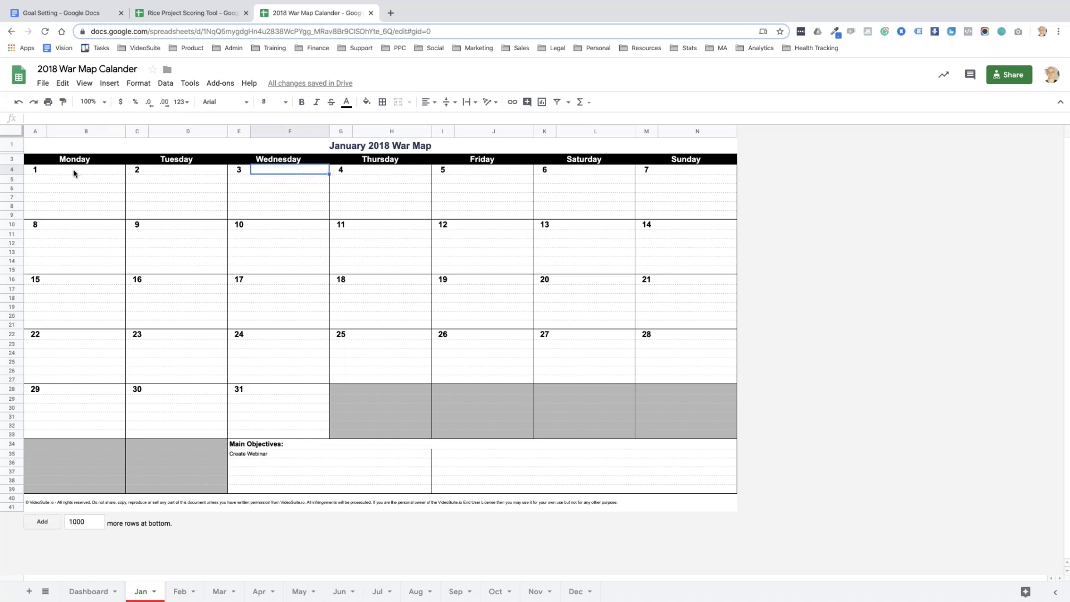
click(89, 173)
- Shade the January 1 and 2 day boxes light grey
click(38, 172)
drag(34, 218, 205, 174)
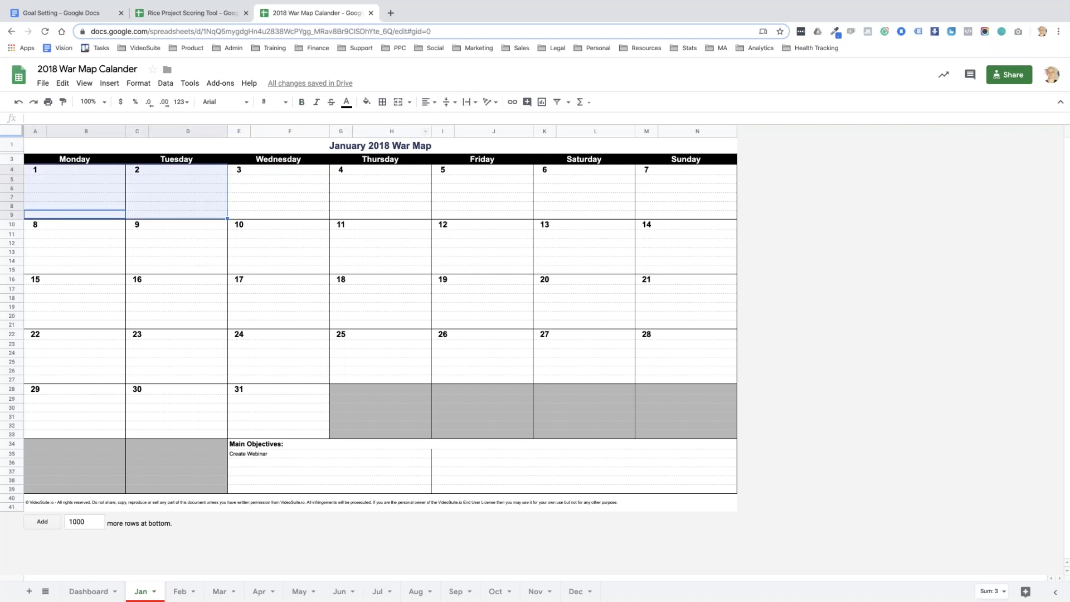
click(366, 102)
click(439, 139)
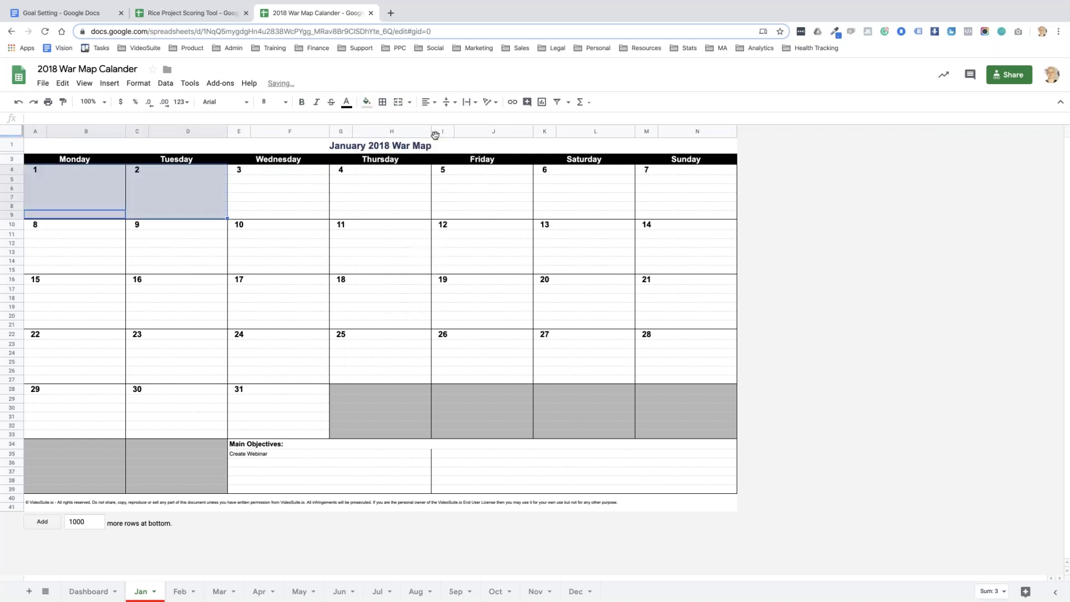
- Fill the January 3 day box yellow
click(251, 180)
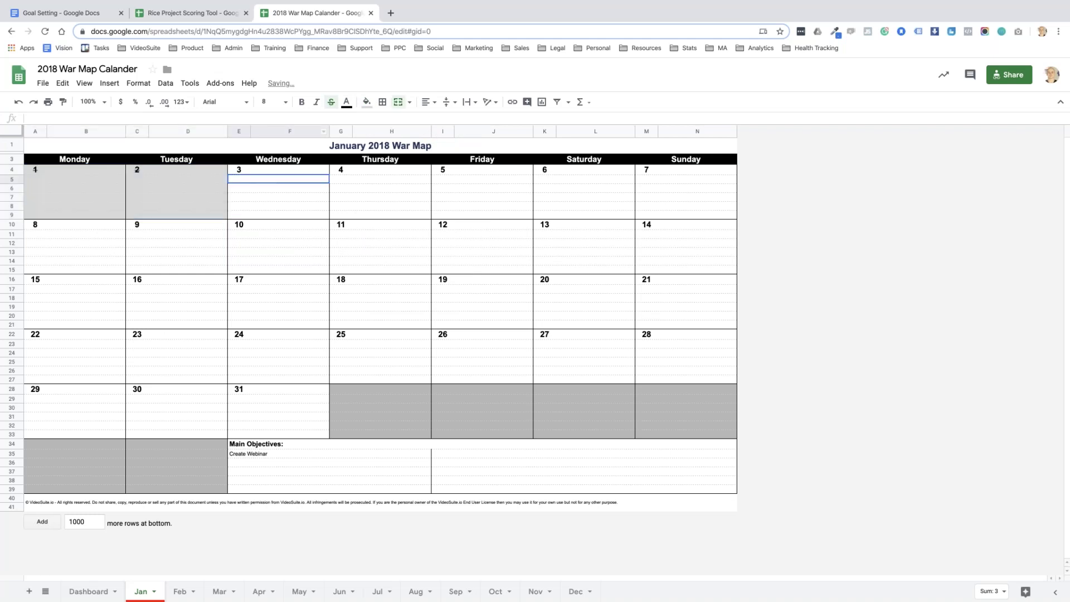
drag(324, 218, 280, 170)
click(366, 103)
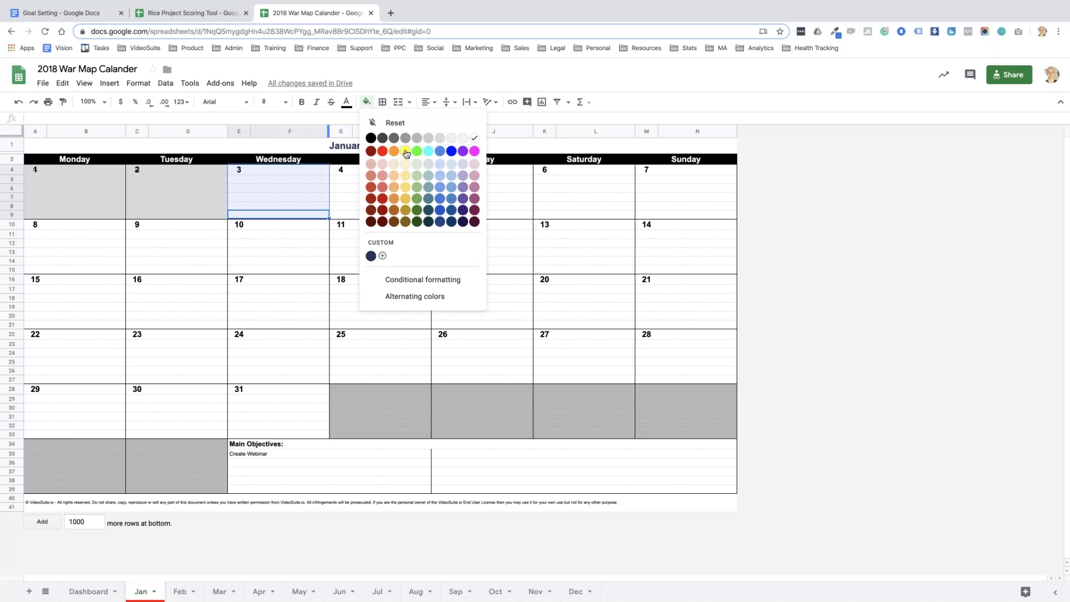
click(405, 148)
click(354, 188)
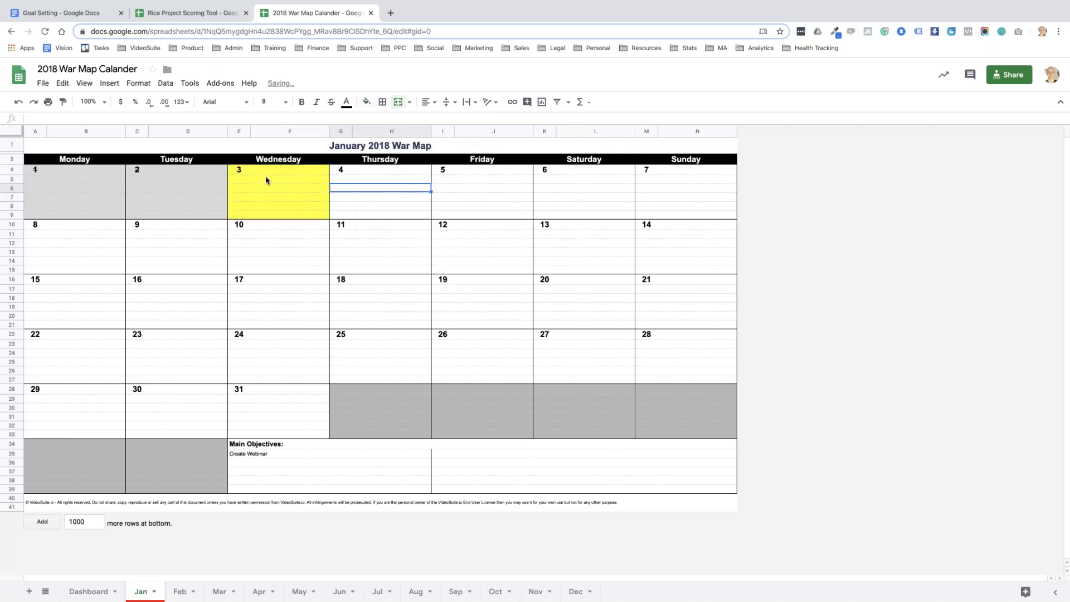
click(267, 179)
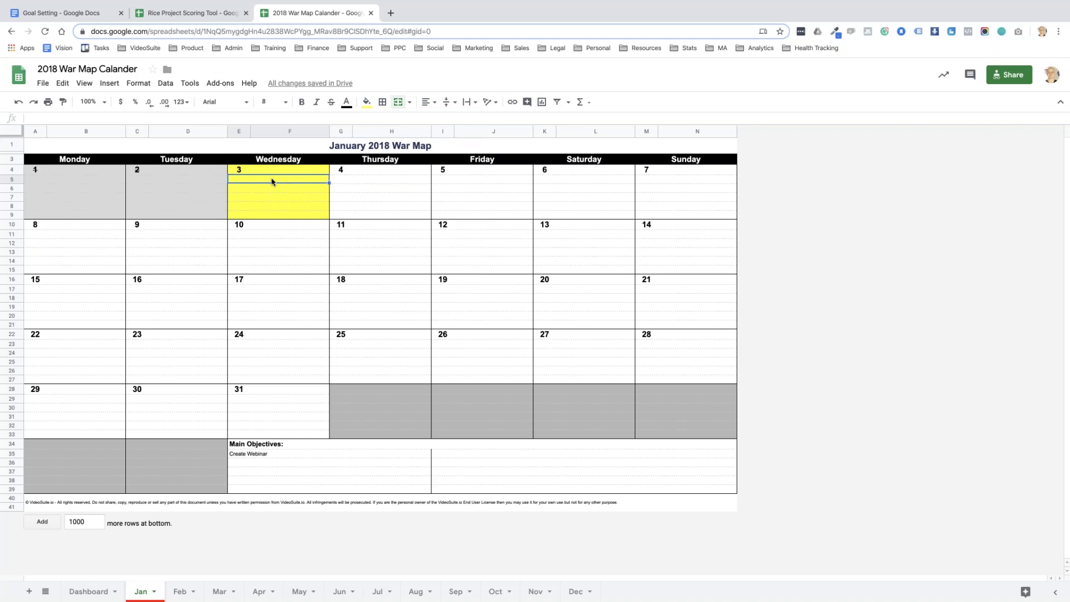
click(94, 591)
click(142, 592)
- Enter Research and planning, Create Master Slides, Create Intro Script and Create Intro Slides, each on its own row
text(Research an)
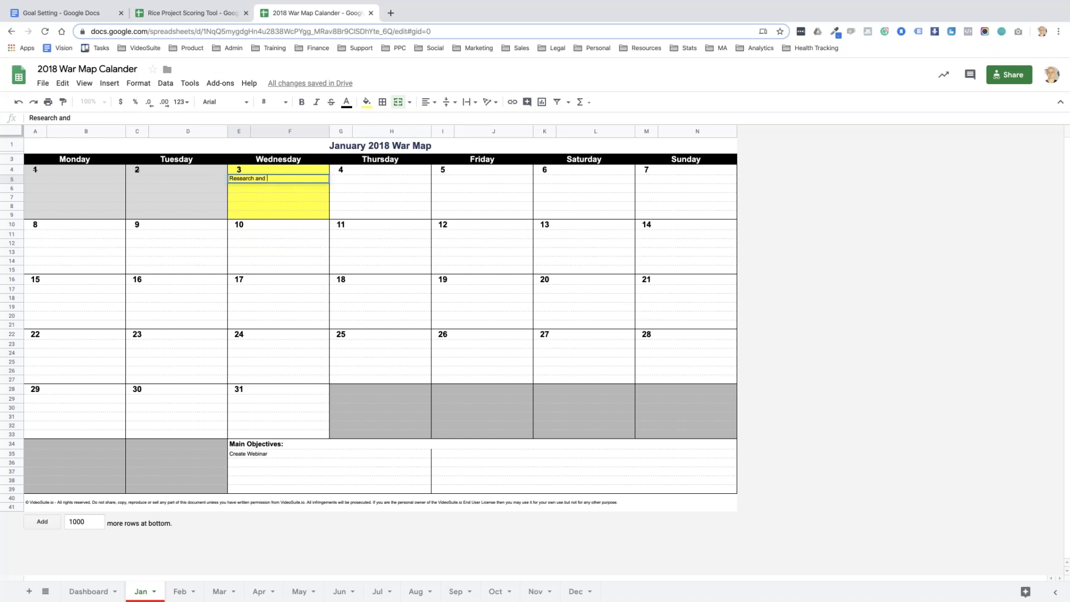
text(d planning)
key(Return)
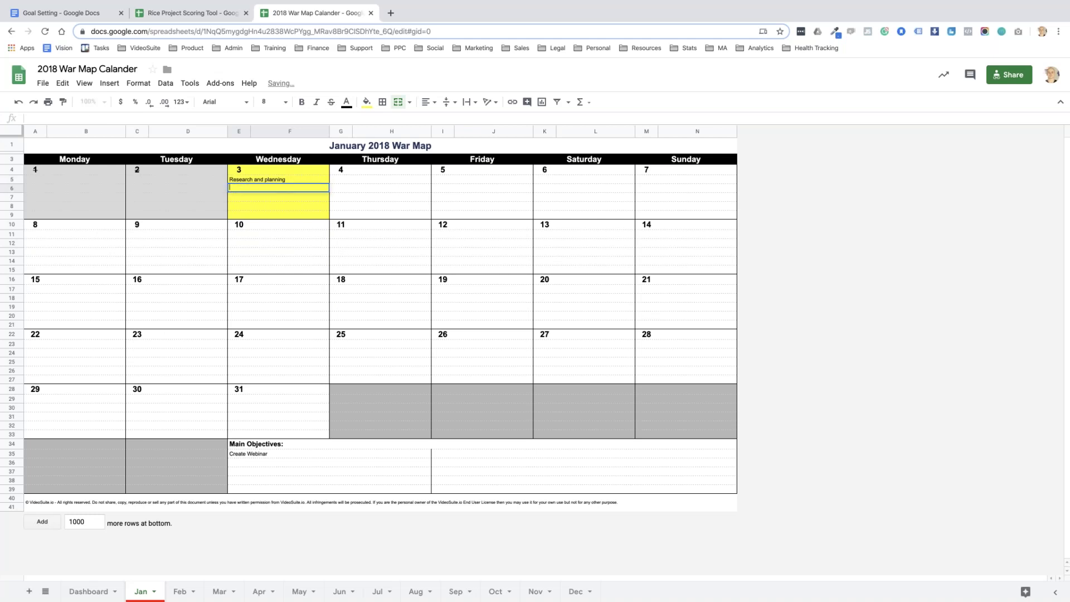
key(Return)
text(Create)
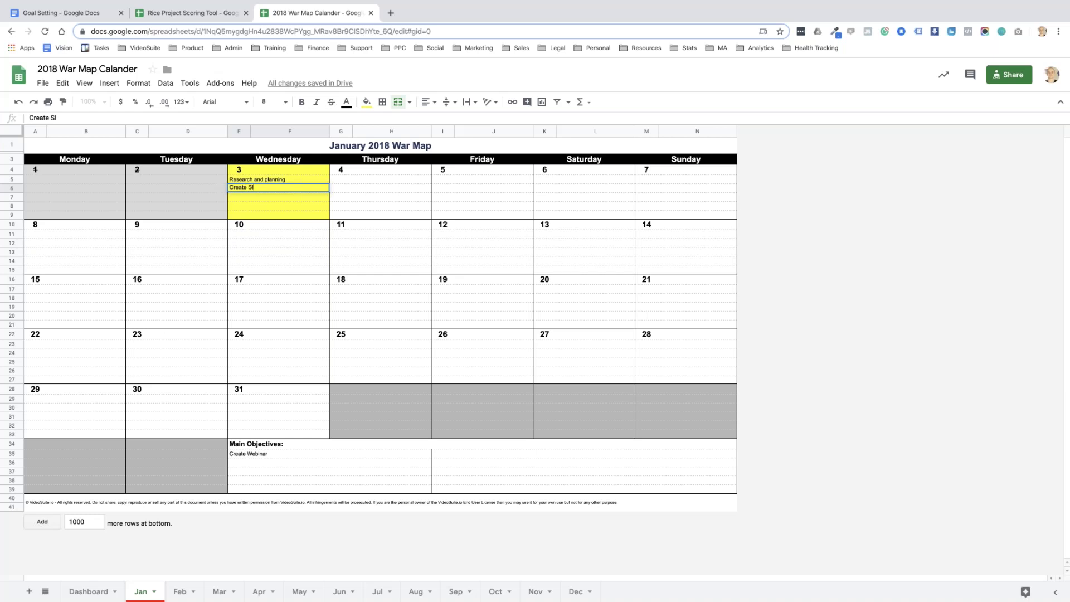
text(Master Slides)
key(Return)
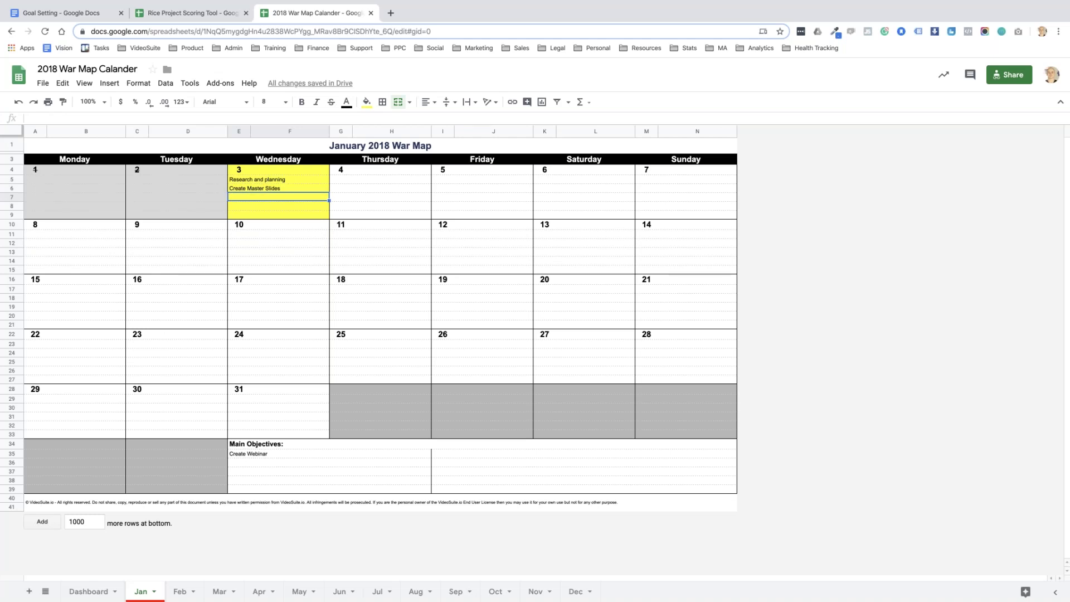
text(Create Intro )
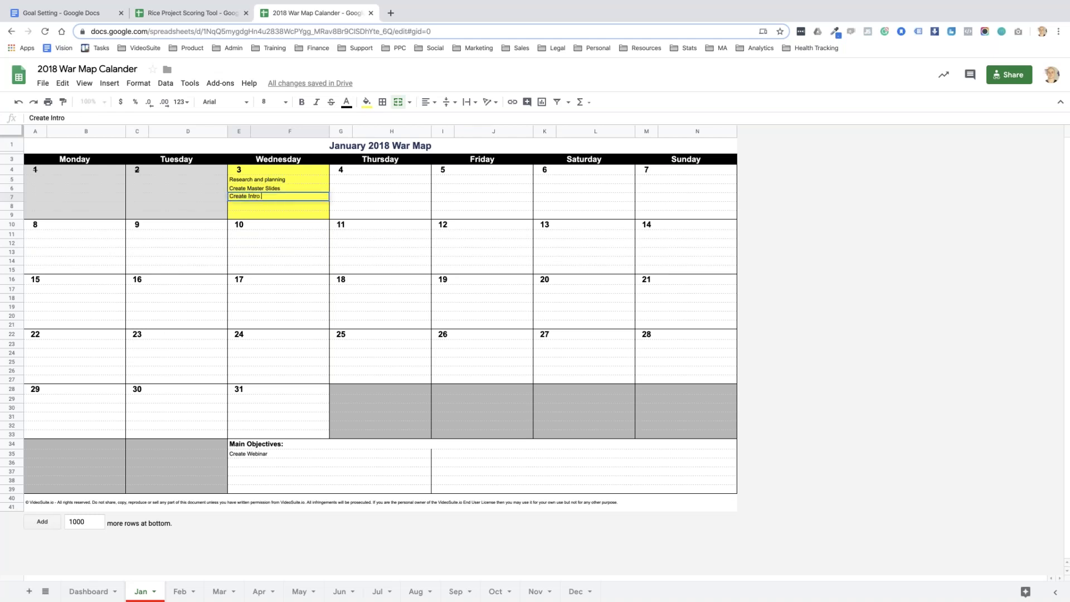
text(Script)
key(Return)
text(Creat)
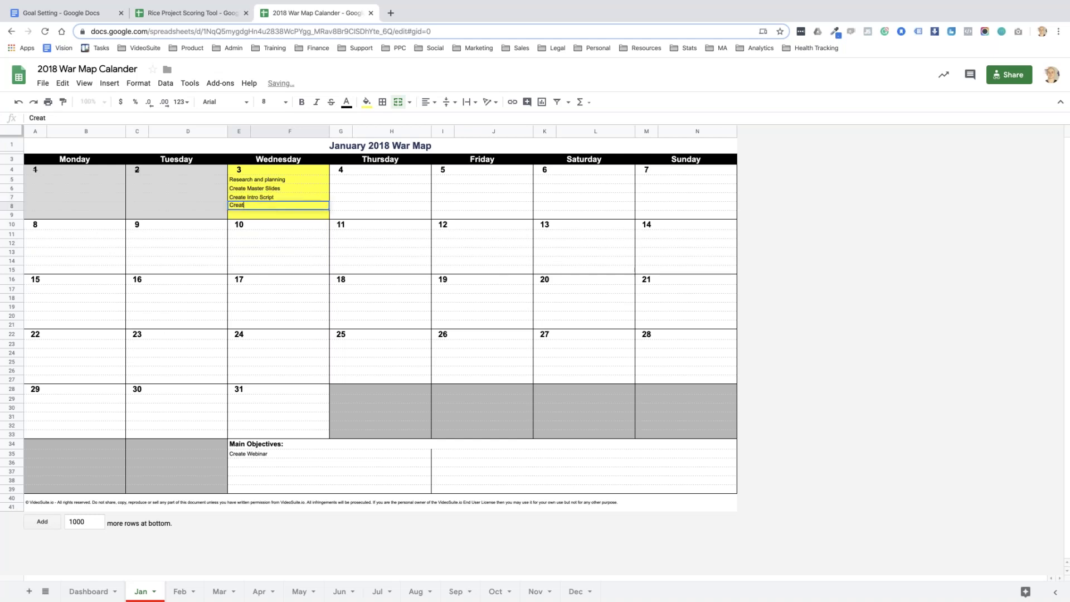
text(e Intro Slides)
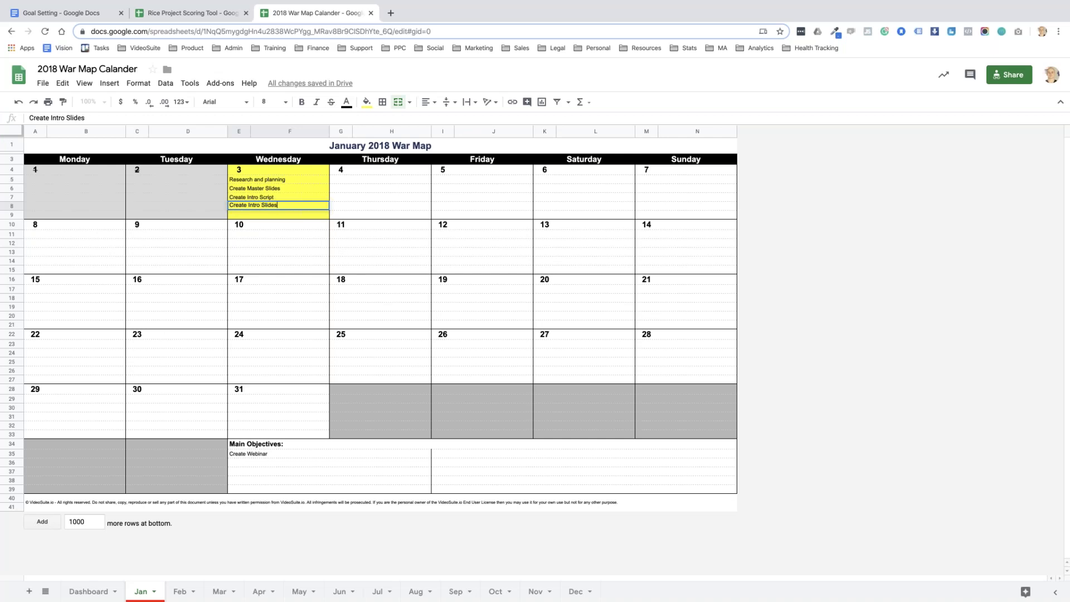
key(Return)
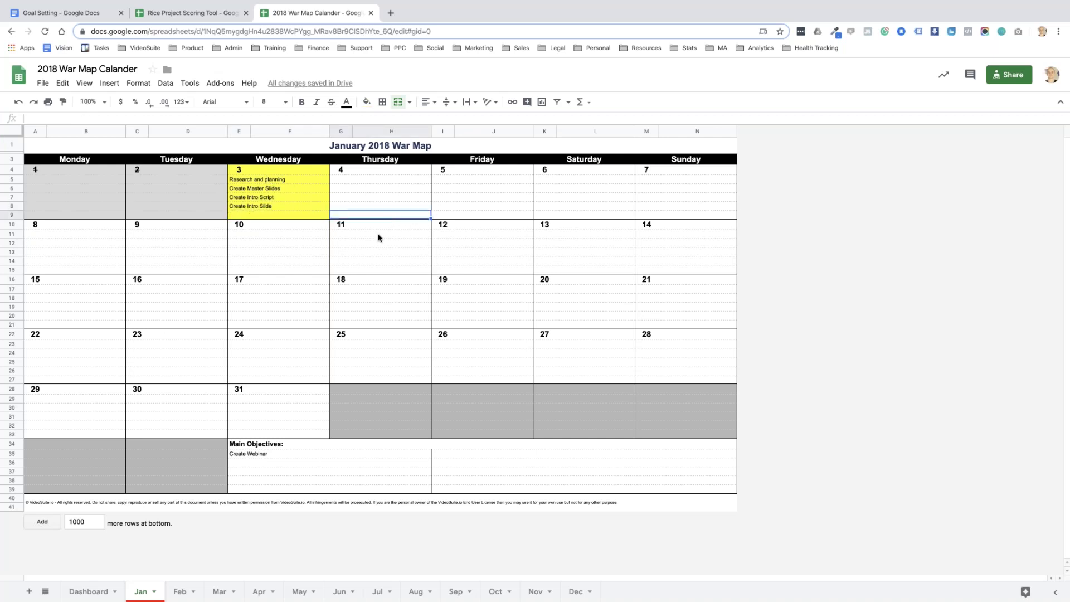
click(379, 234)
- Strike through the first three January 3 tasks
click(312, 175)
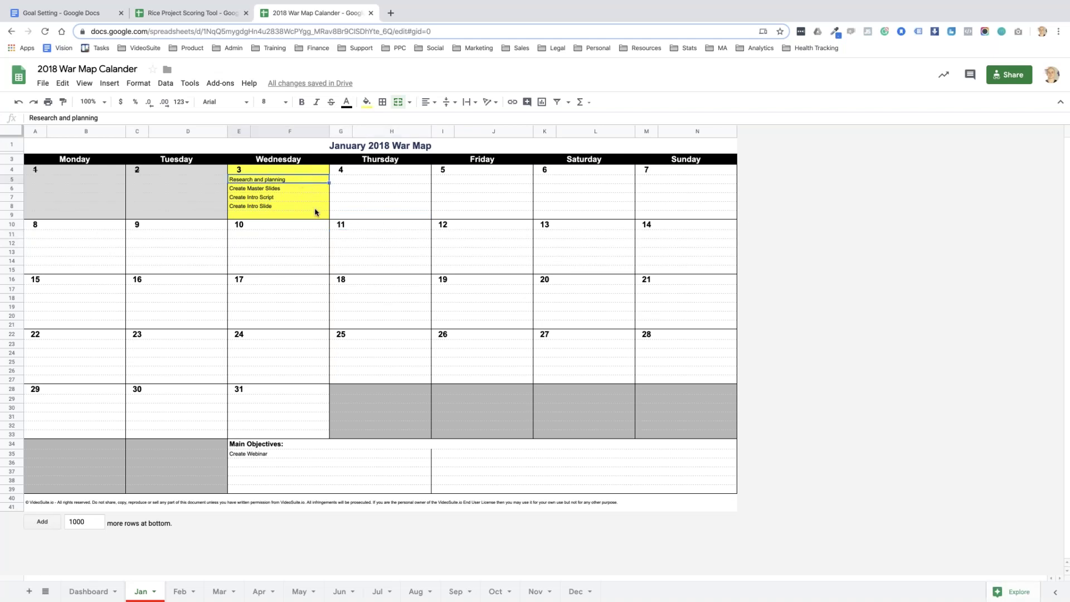
click(317, 199)
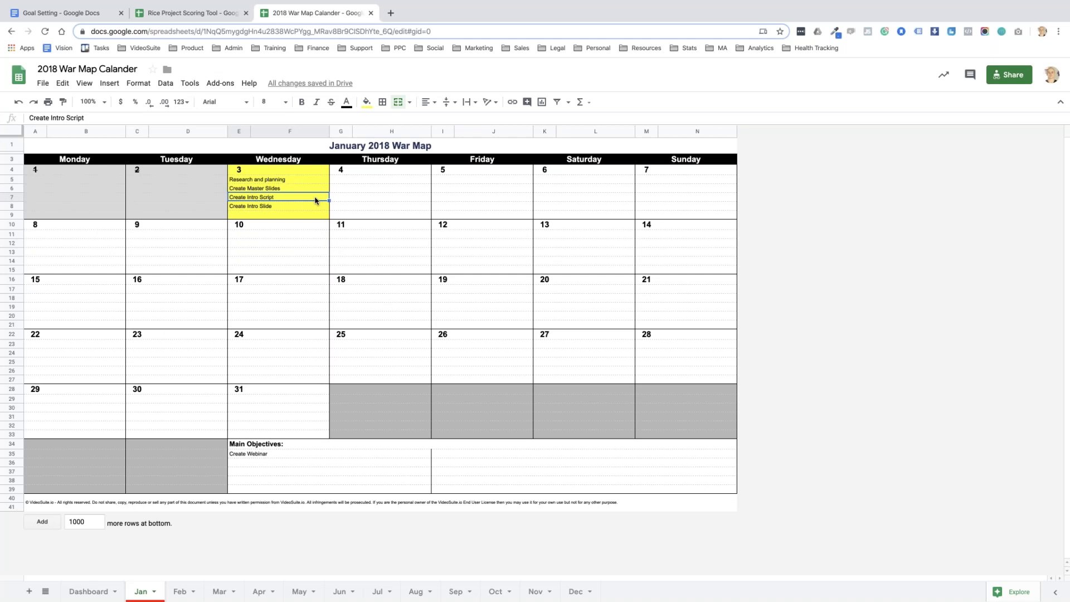
drag(308, 184, 309, 178)
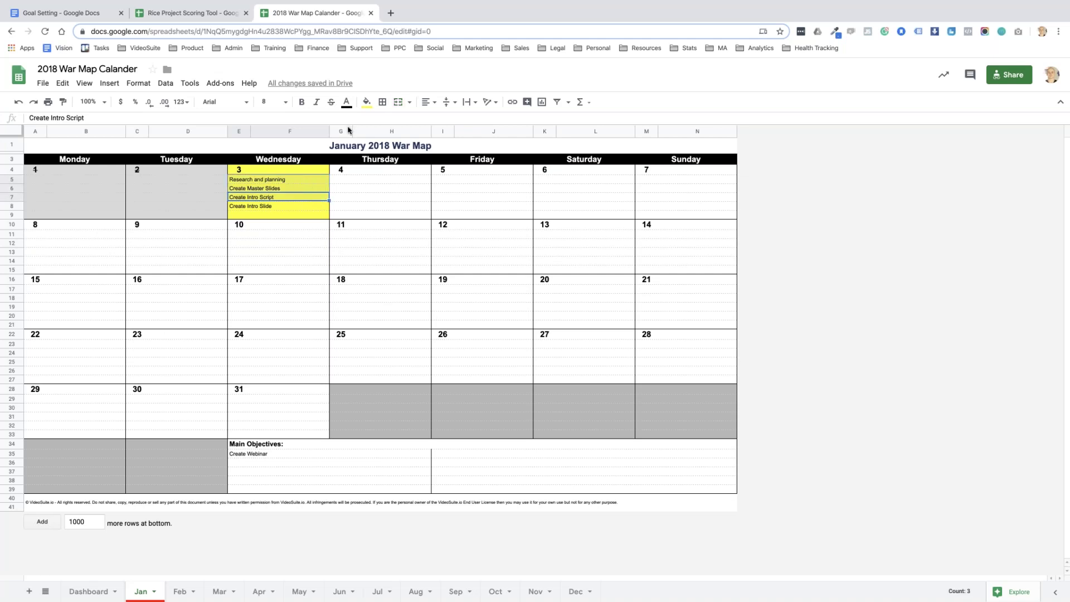
click(331, 102)
click(329, 238)
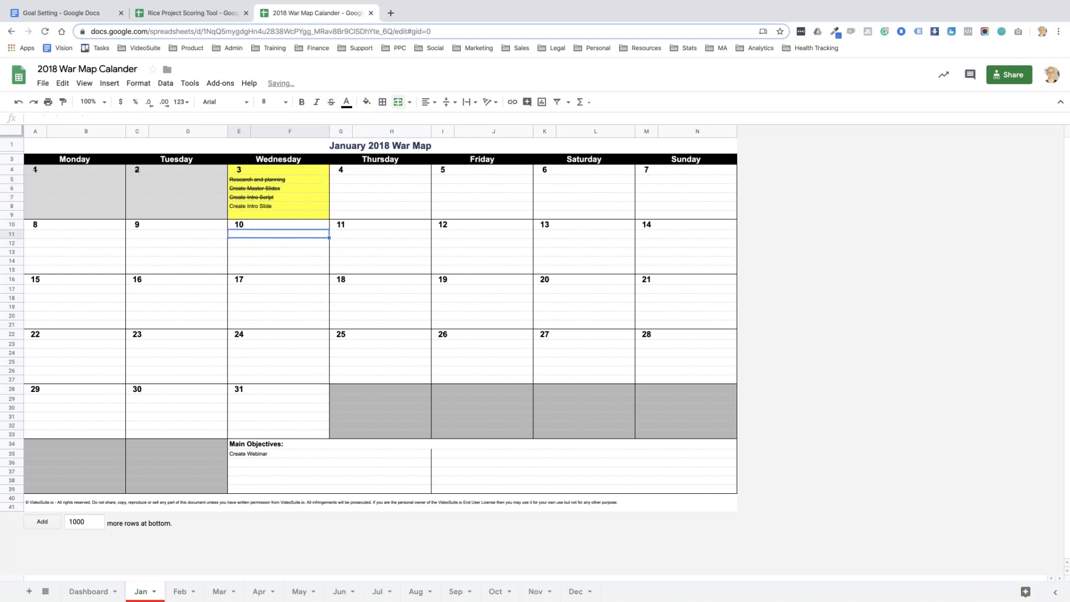
- Move Create Intro Slide into Thursday 4's first task row
click(264, 209)
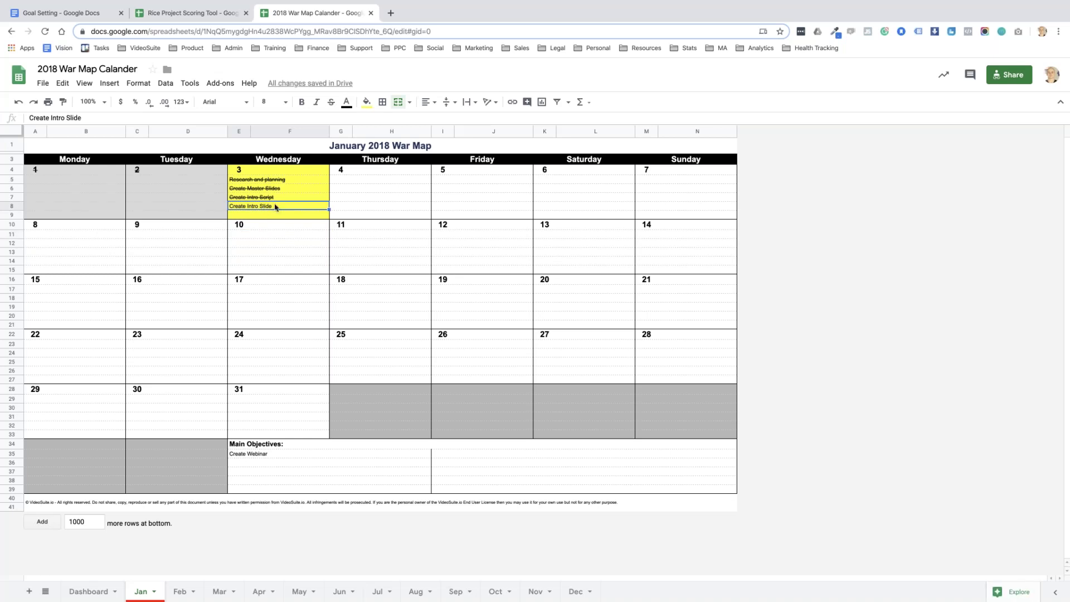
key(ctrl+x)
click(351, 180)
key(ctrl+v)
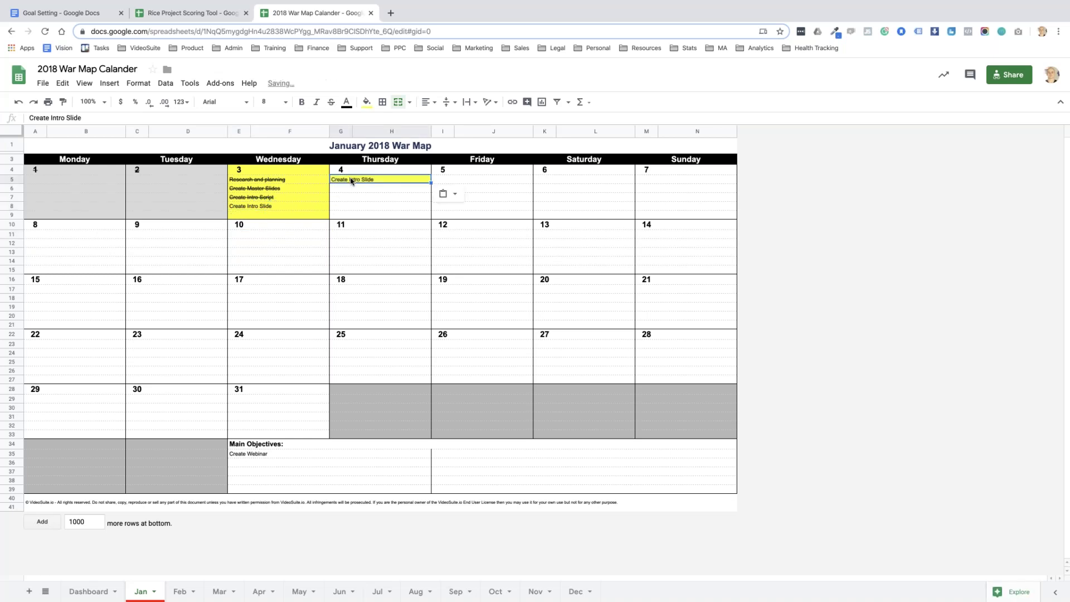
click(377, 279)
- Remove the yellow fill from Wednesday 3 and fill Thursday 4 yellow
drag(320, 217, 313, 169)
click(366, 101)
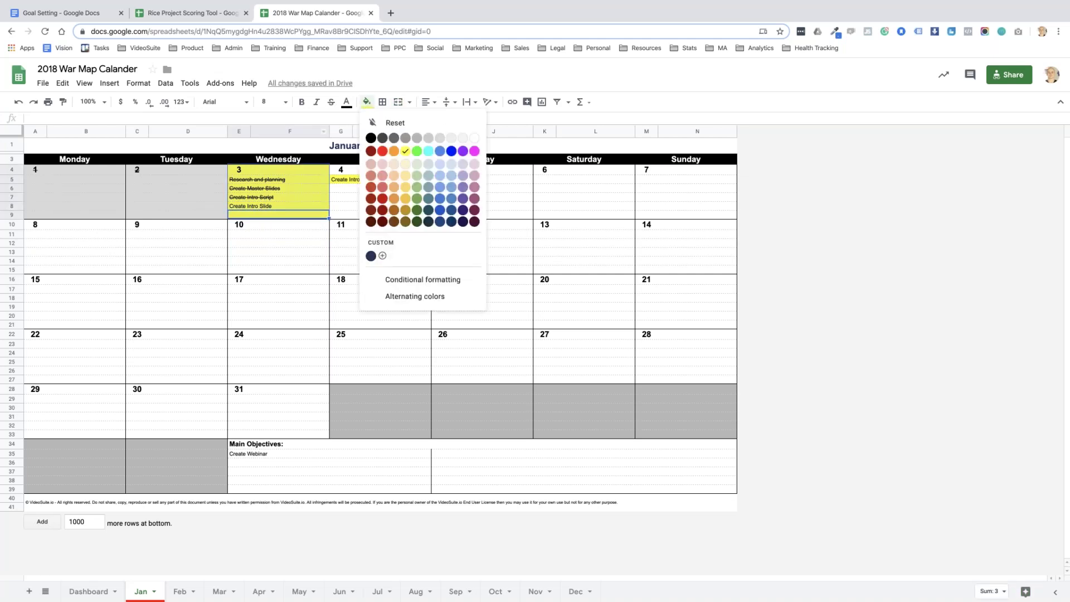
click(439, 139)
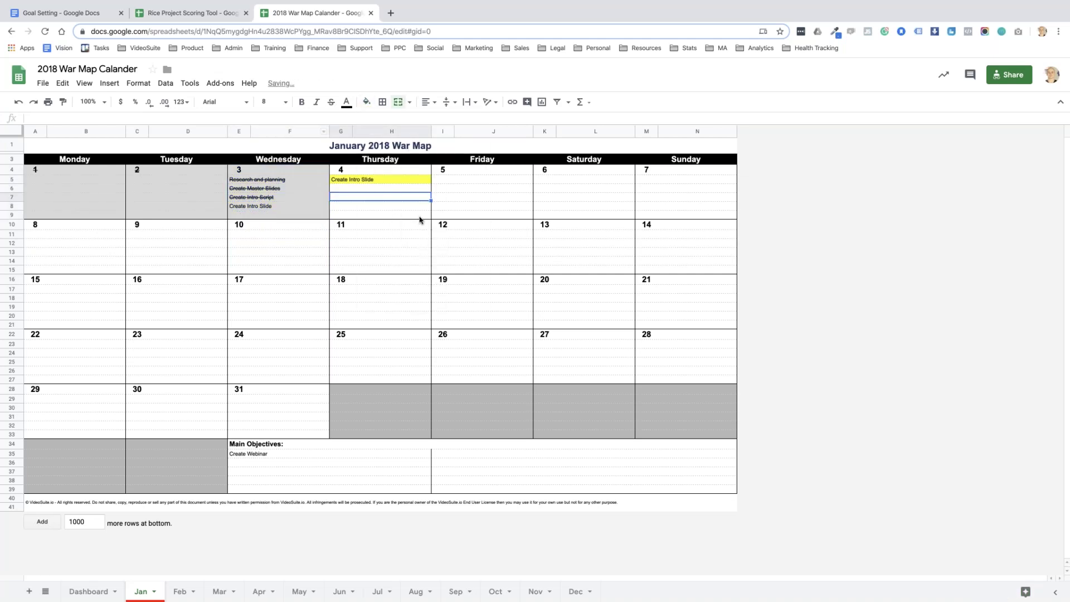
drag(420, 218, 334, 172)
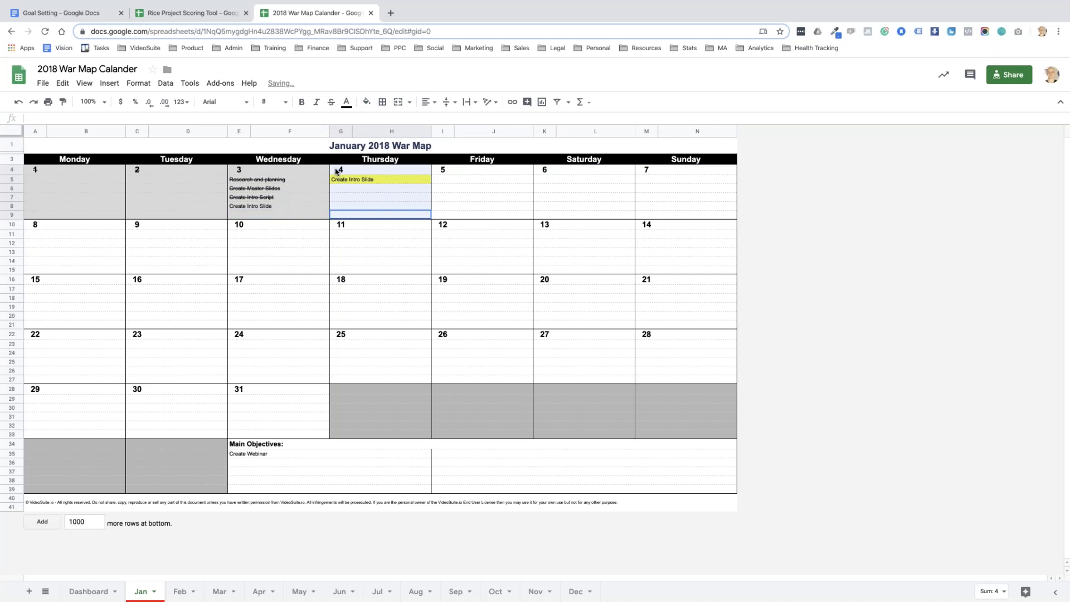
click(366, 101)
click(408, 151)
click(442, 271)
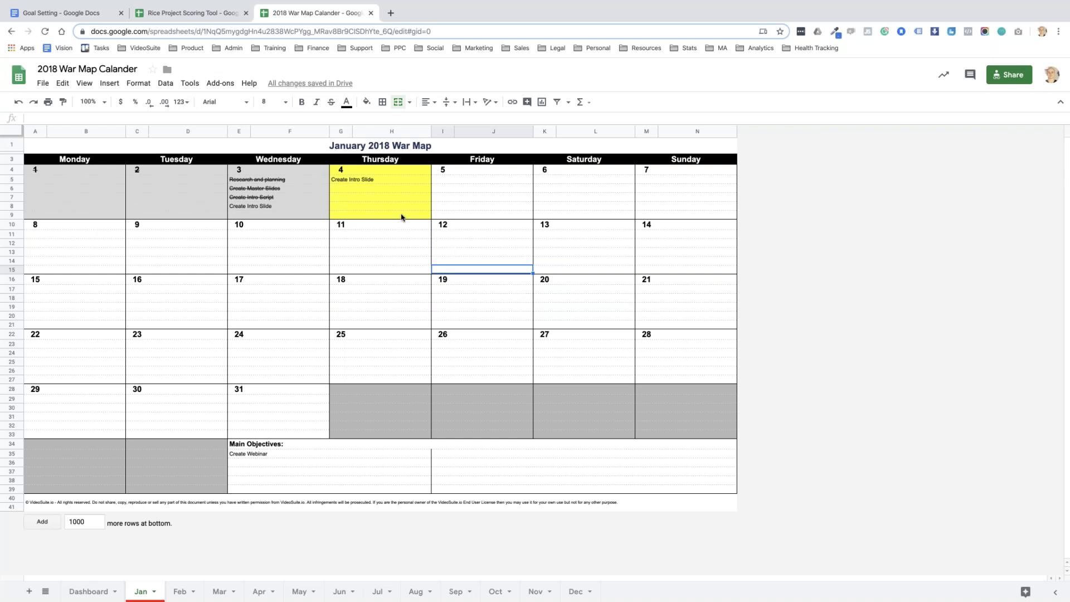
- Check the Rice Project Scoring Tool's month and date columns, then open the Dashboard sheet
click(210, 13)
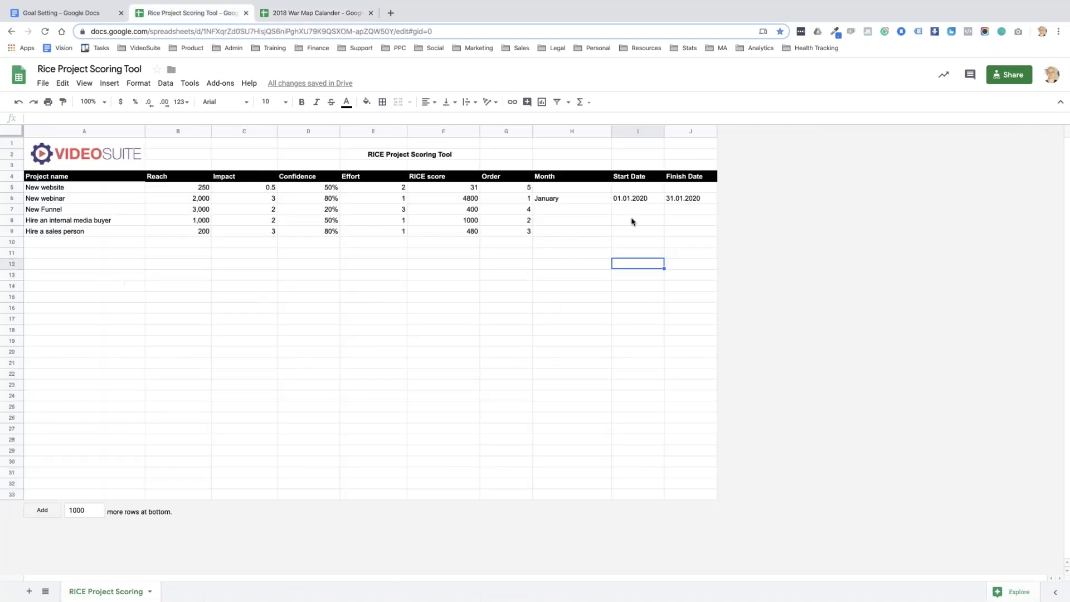
click(568, 187)
click(646, 209)
click(646, 242)
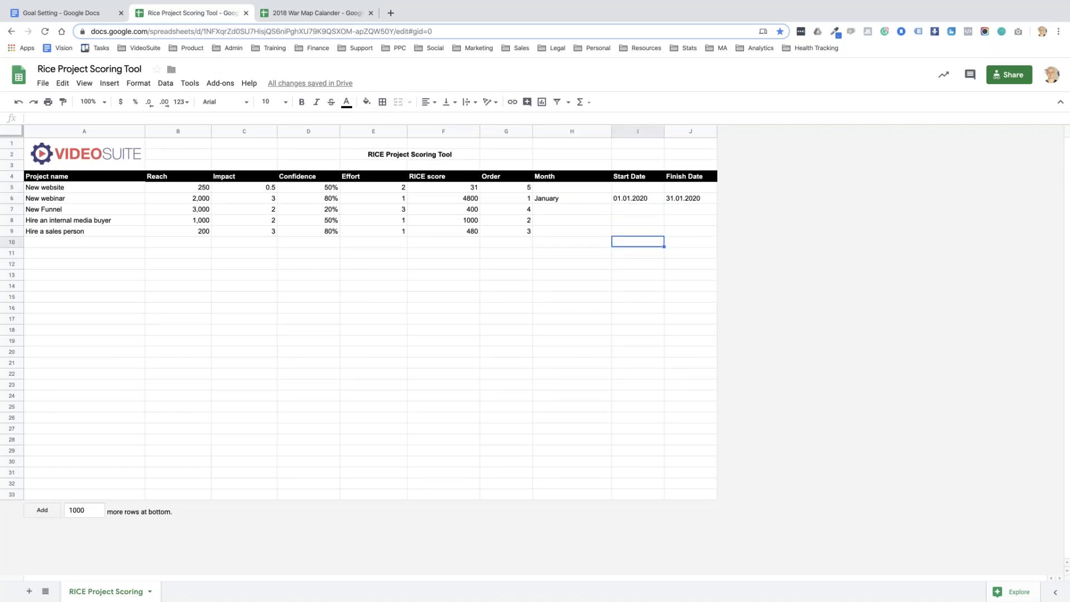
click(309, 13)
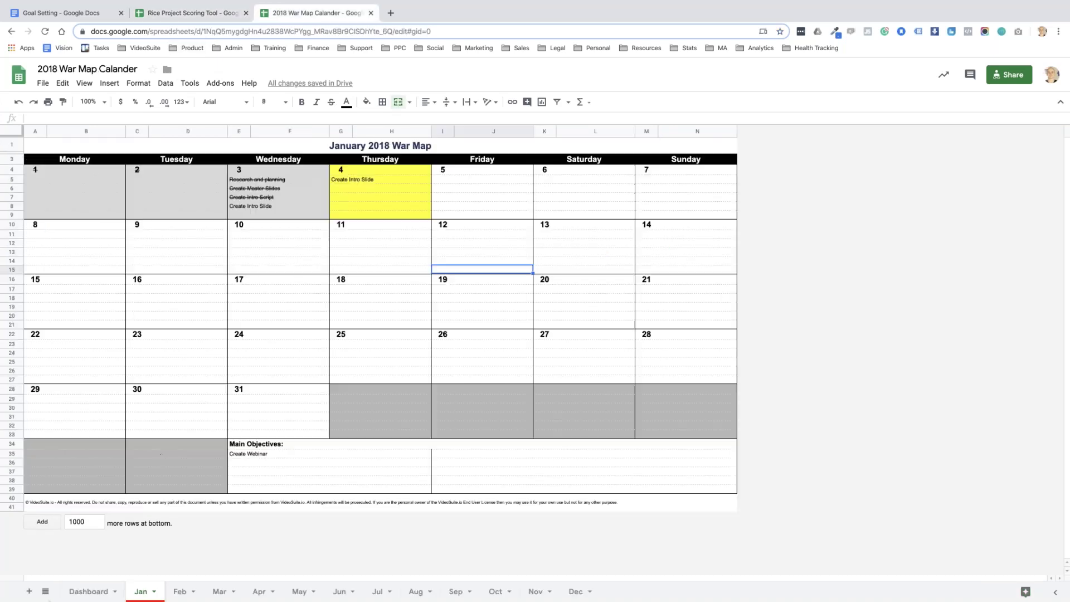
click(86, 591)
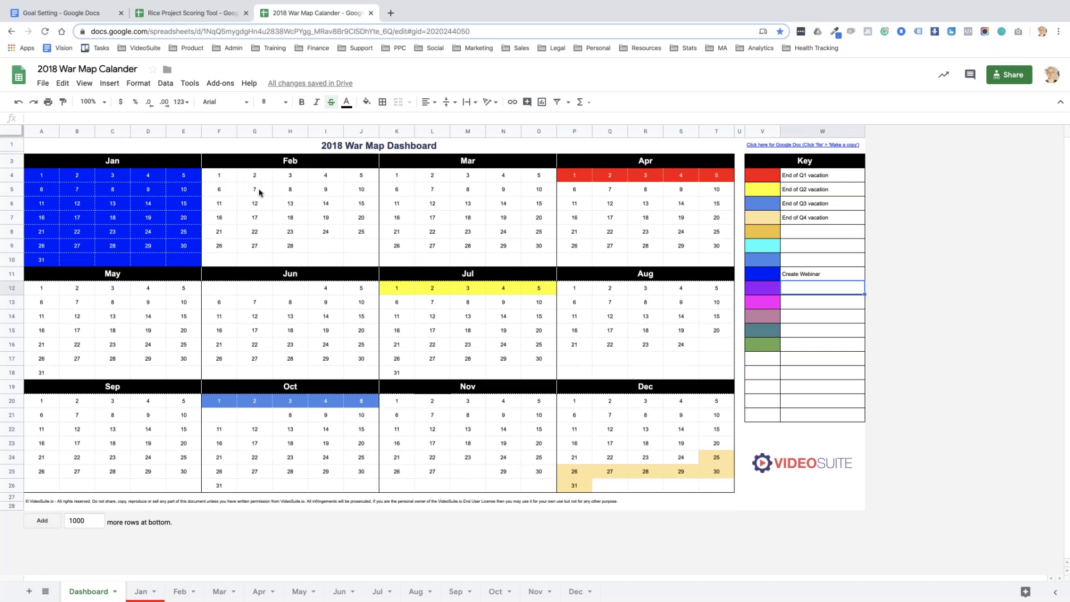
- Change Hire an internal media buyer's Effort to 0.5 so its RICE score becomes 2000
click(186, 12)
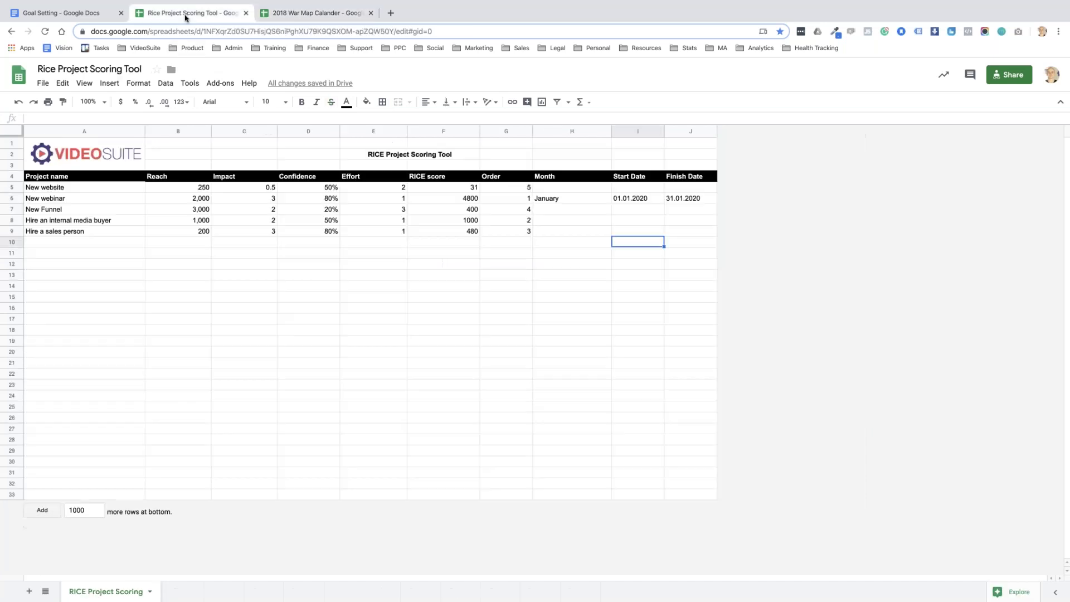
click(525, 222)
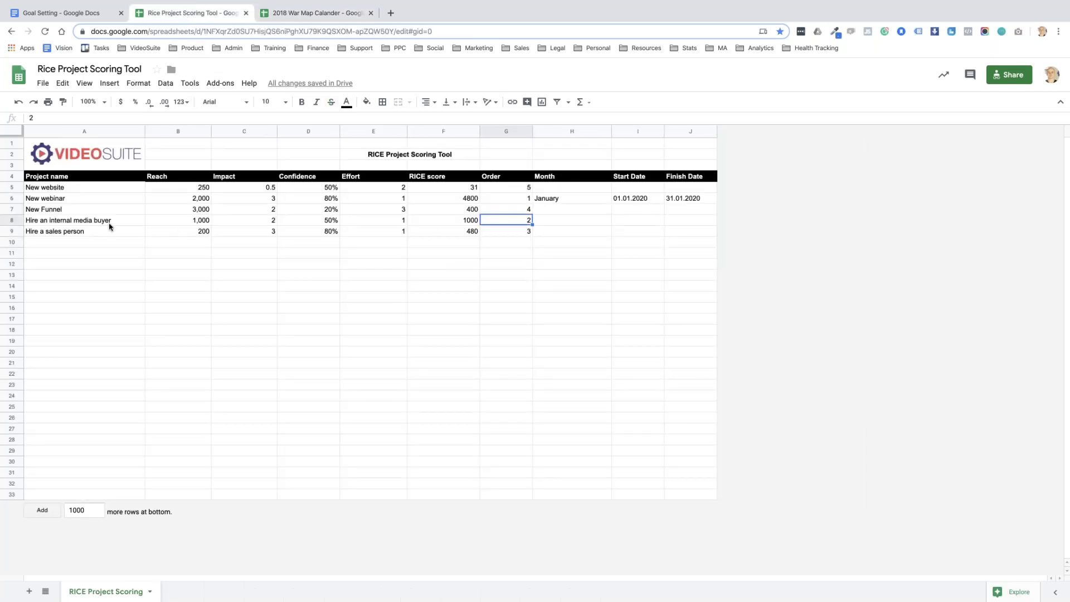
click(110, 223)
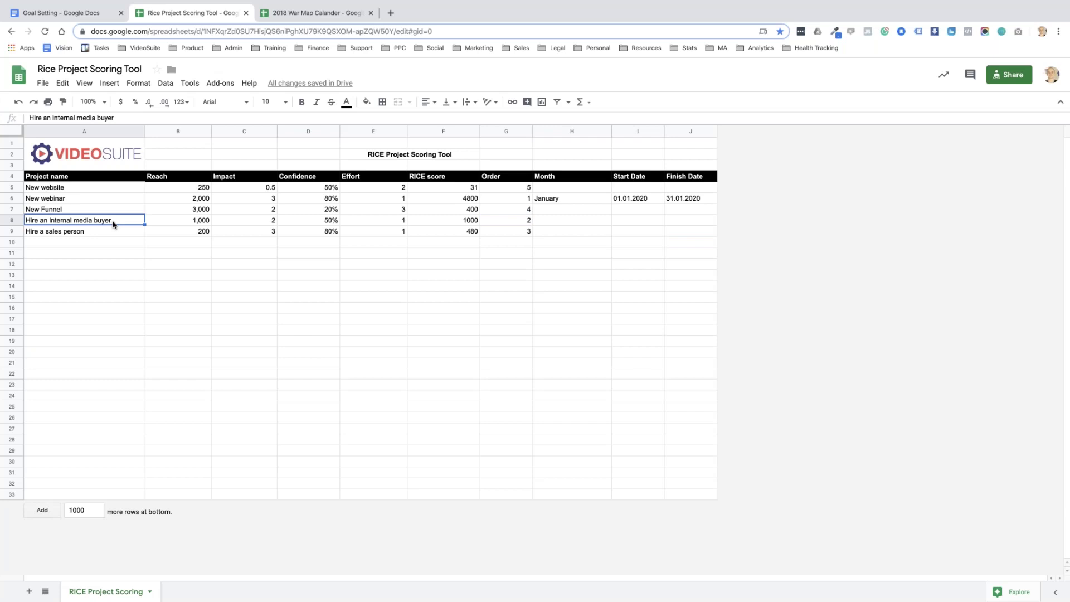
click(396, 223)
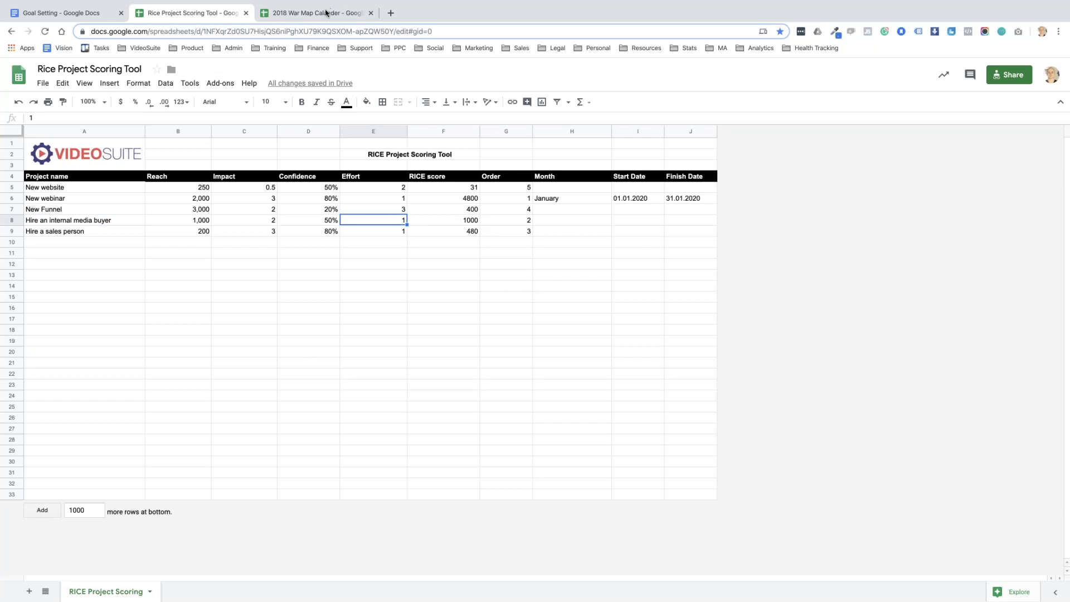
double_click(403, 220)
text(0.5)
key(Return)
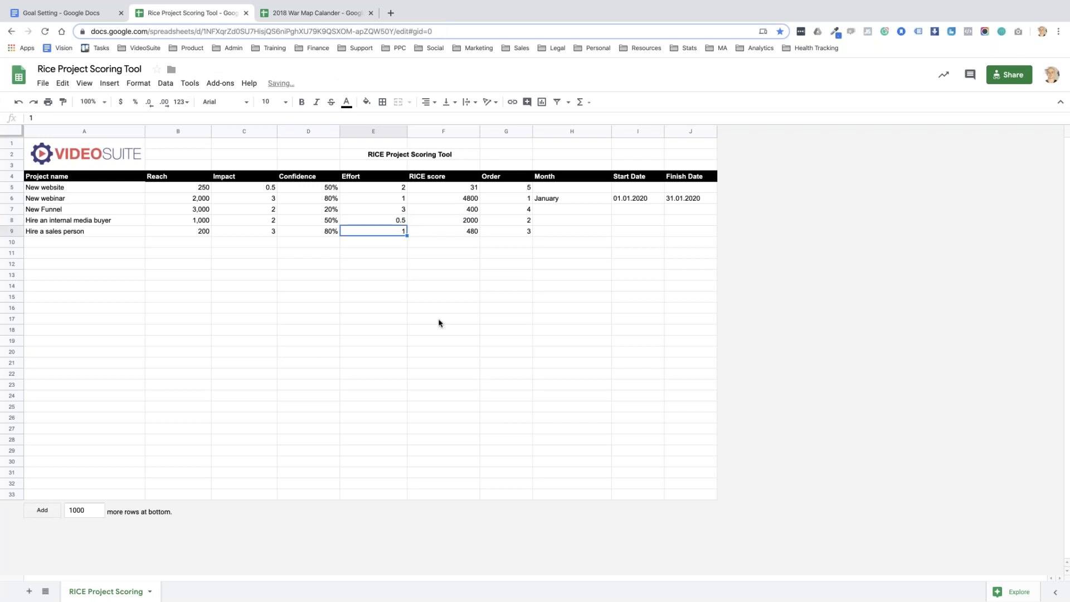
click(439, 319)
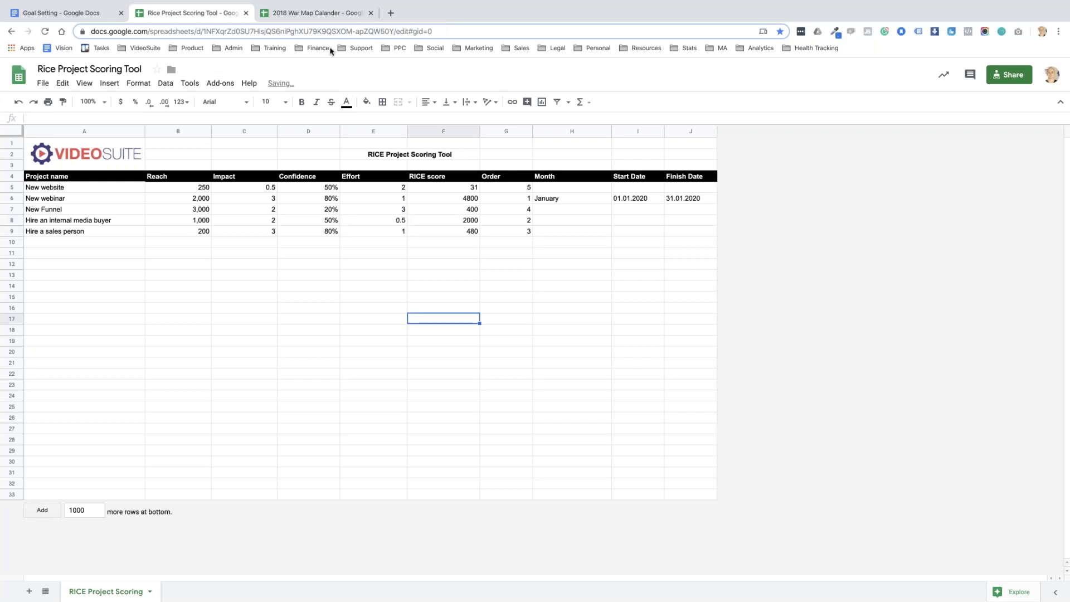
click(321, 14)
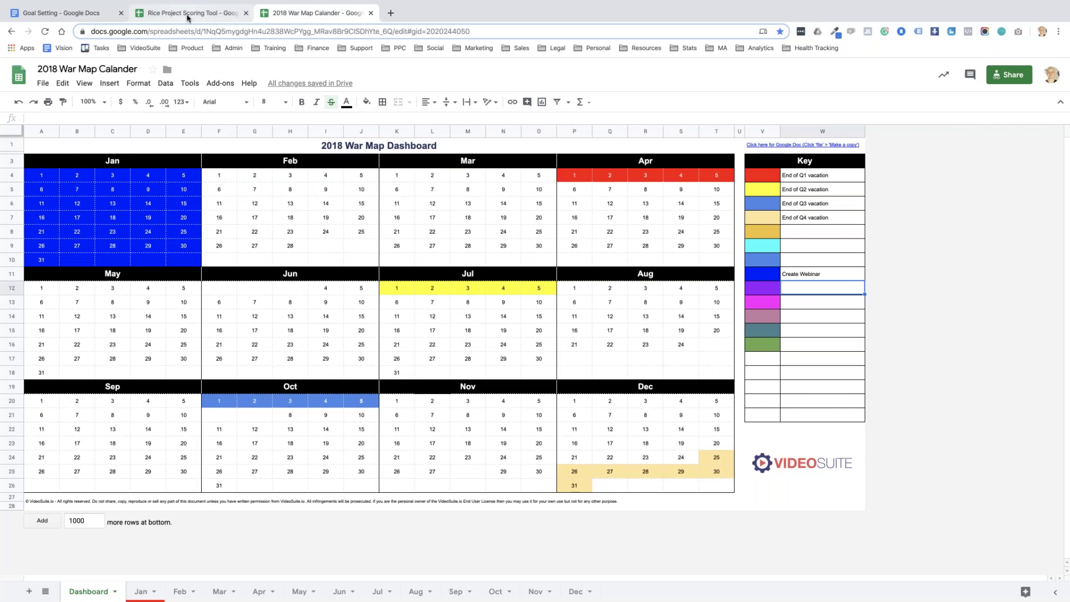
- Shade February's first two weeks (F4:J5) green on the War Map dashboard
click(183, 13)
click(306, 13)
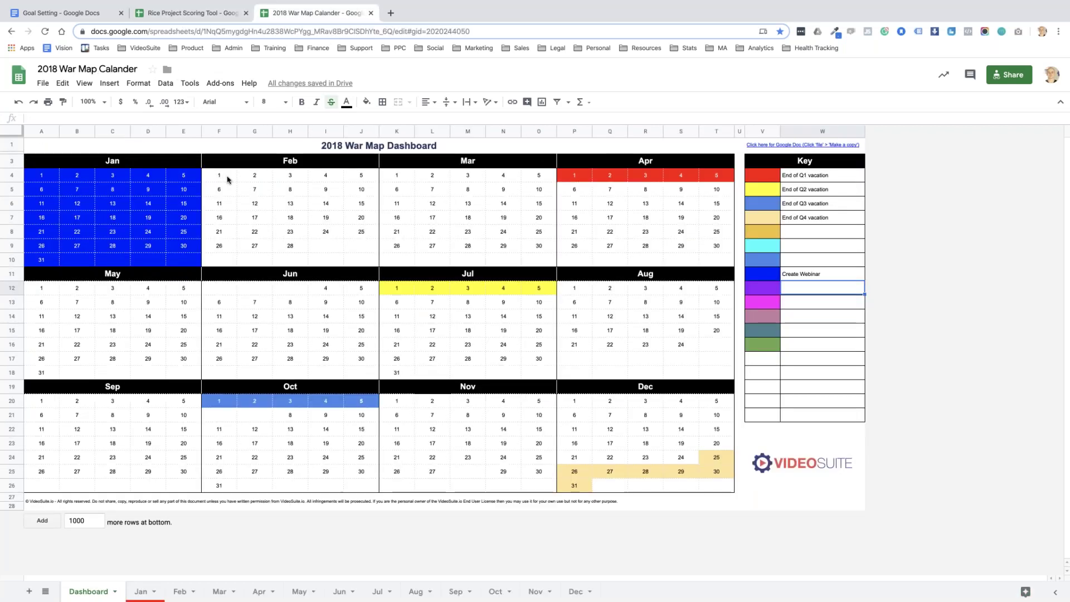
drag(223, 177, 362, 192)
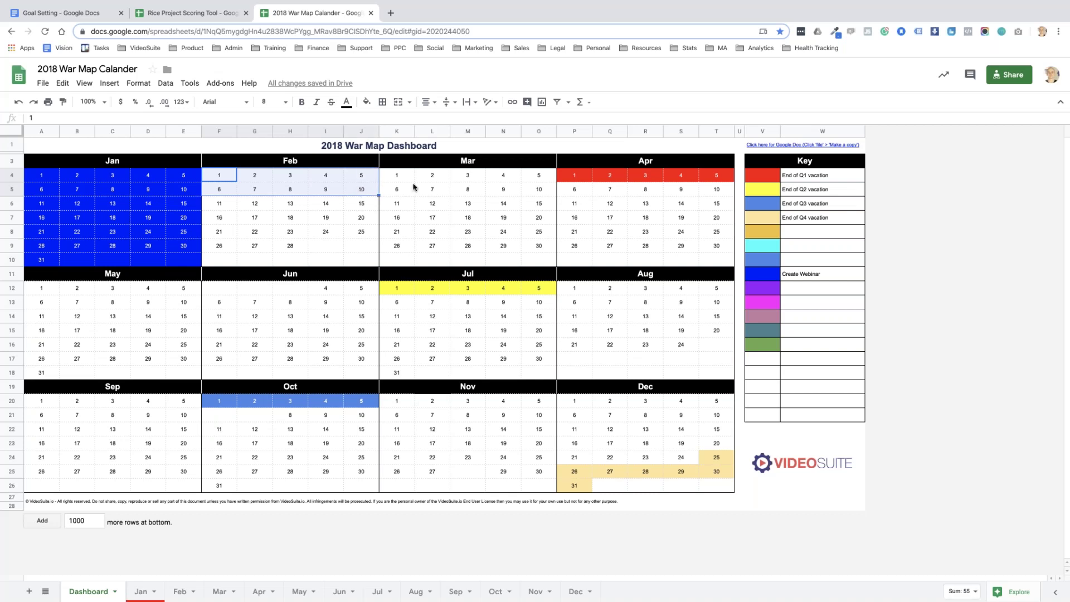
click(365, 103)
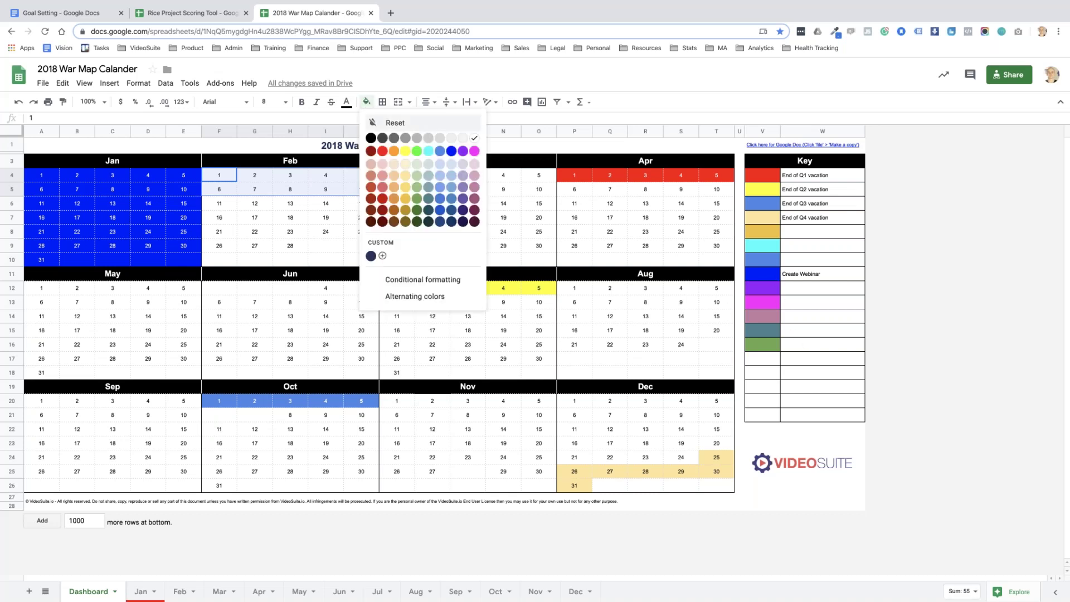
click(419, 192)
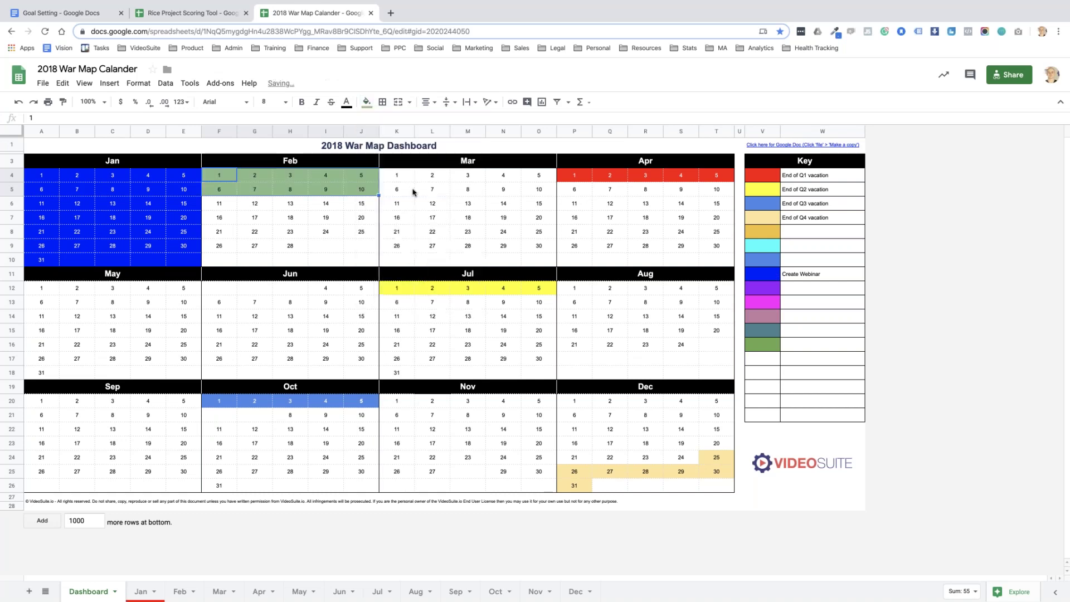
- Label the green key colour 'Hire Media Buyer'
click(799, 345)
text(Hir)
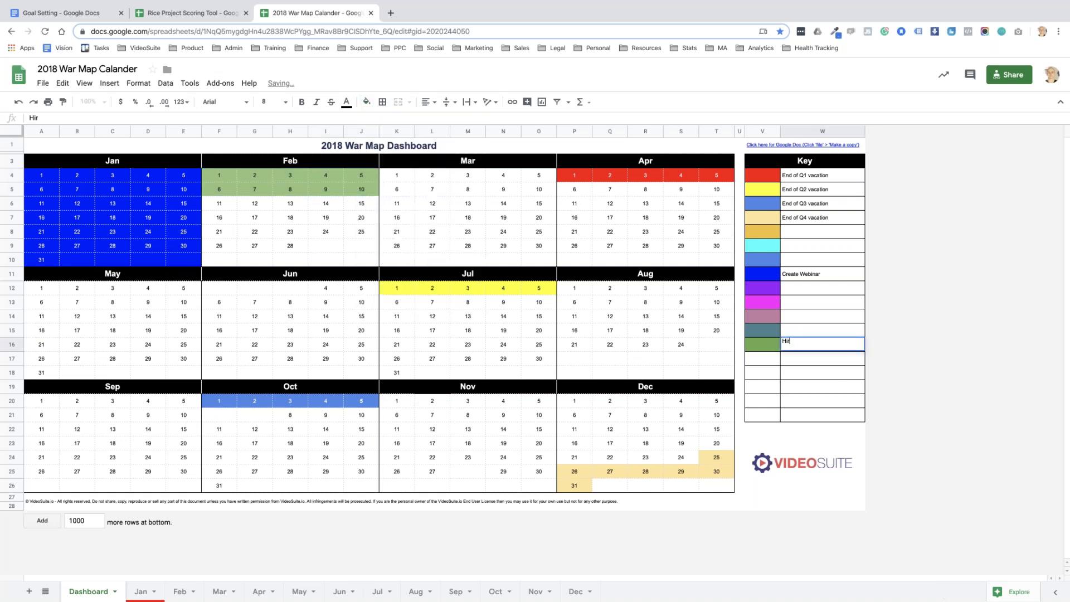
text(e Media Buyer)
key(Return)
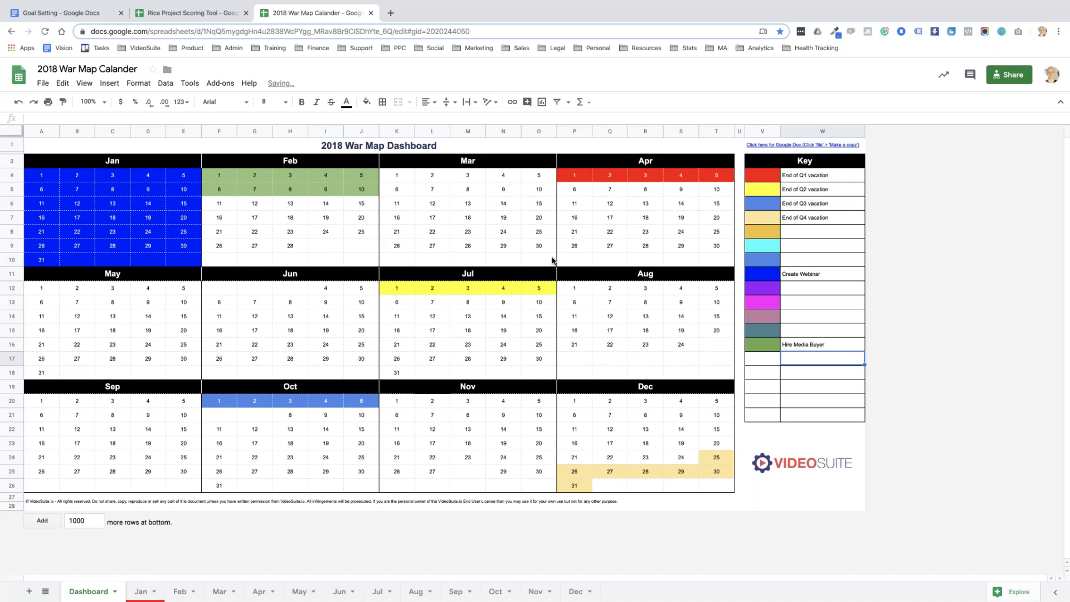
click(538, 246)
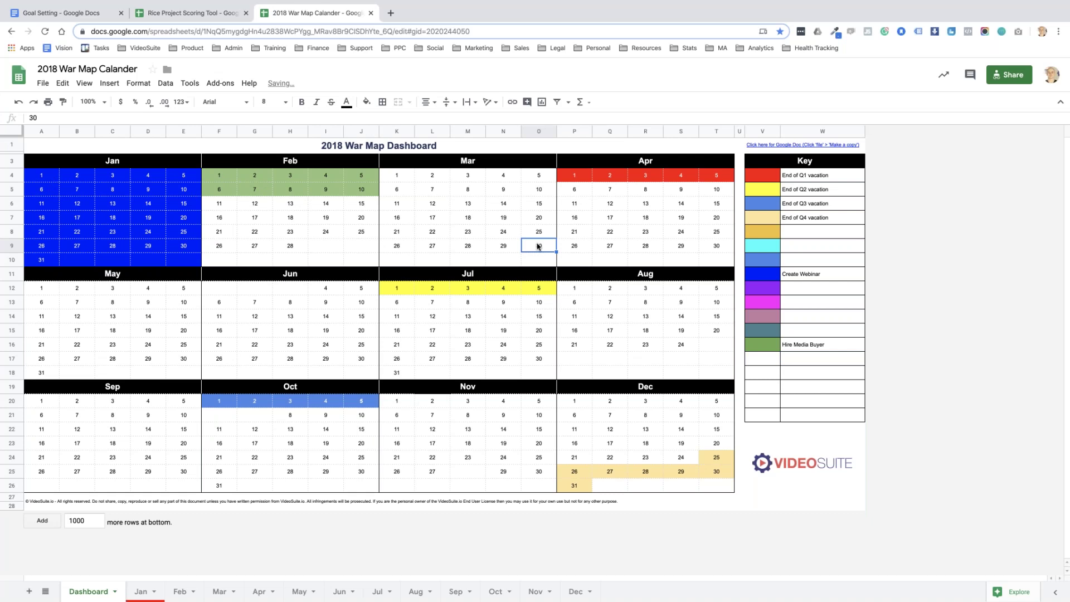
click(190, 13)
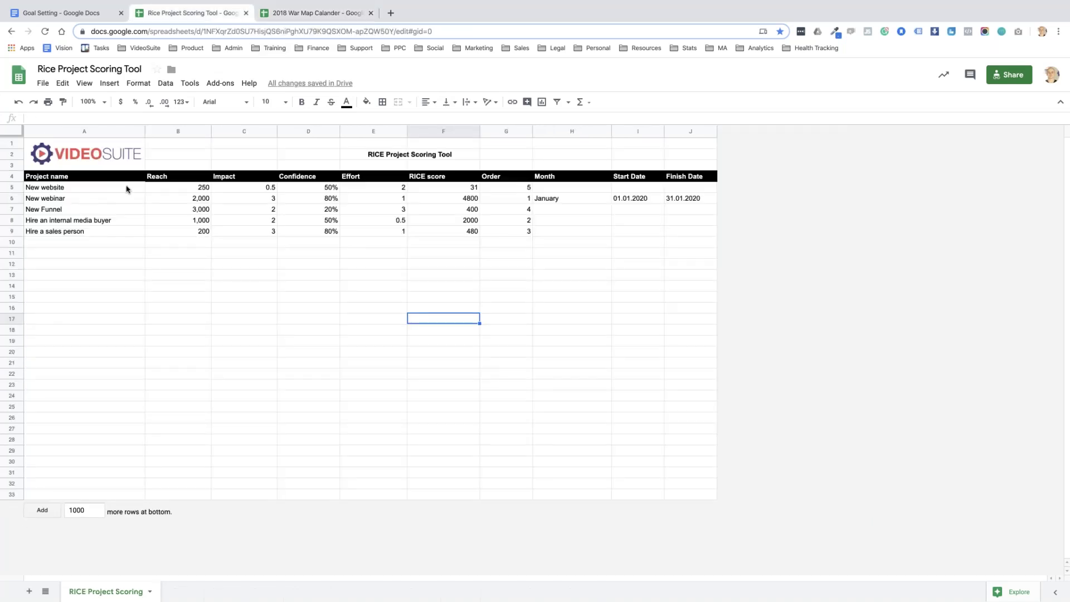
drag(127, 188, 129, 233)
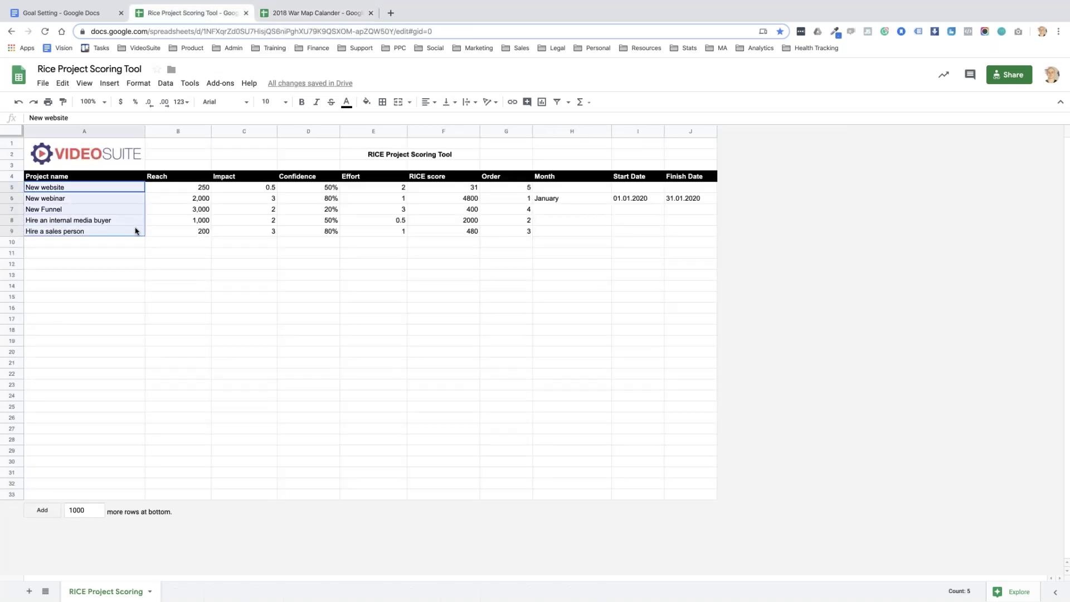
click(573, 231)
click(87, 15)
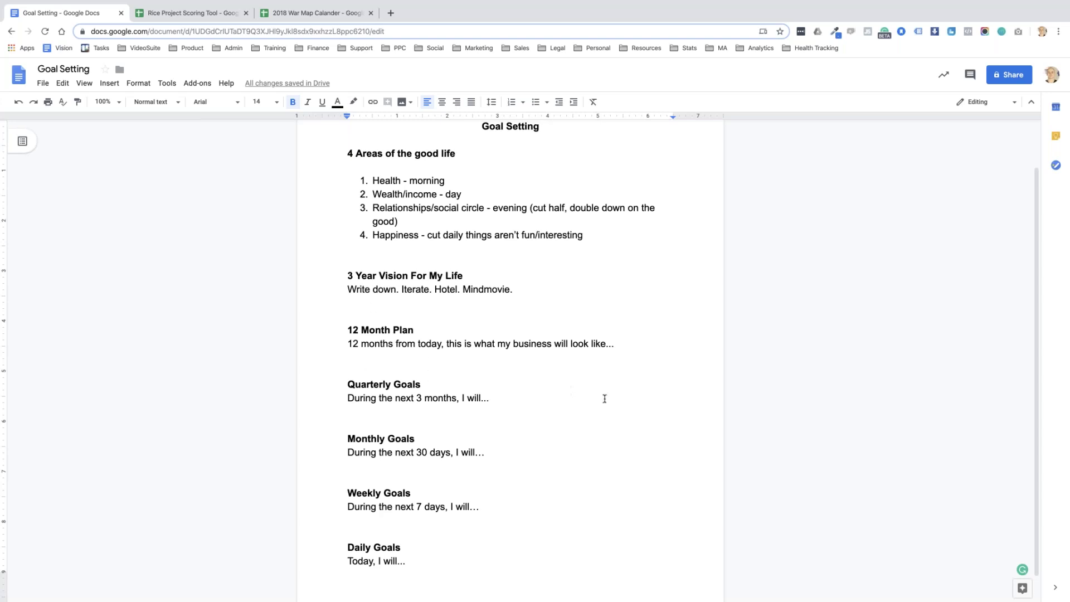
click(202, 16)
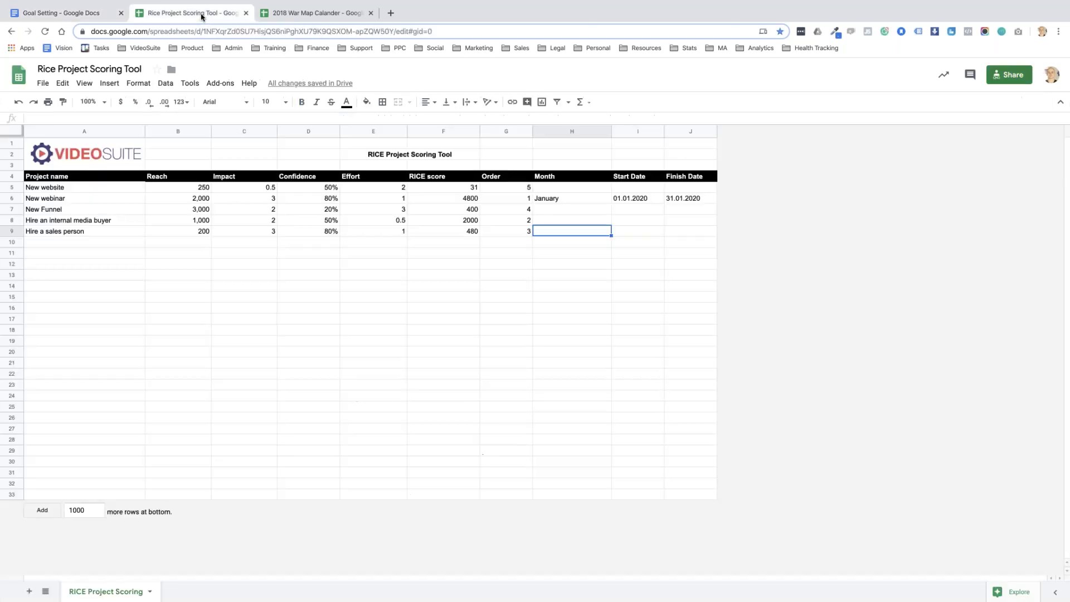
click(316, 18)
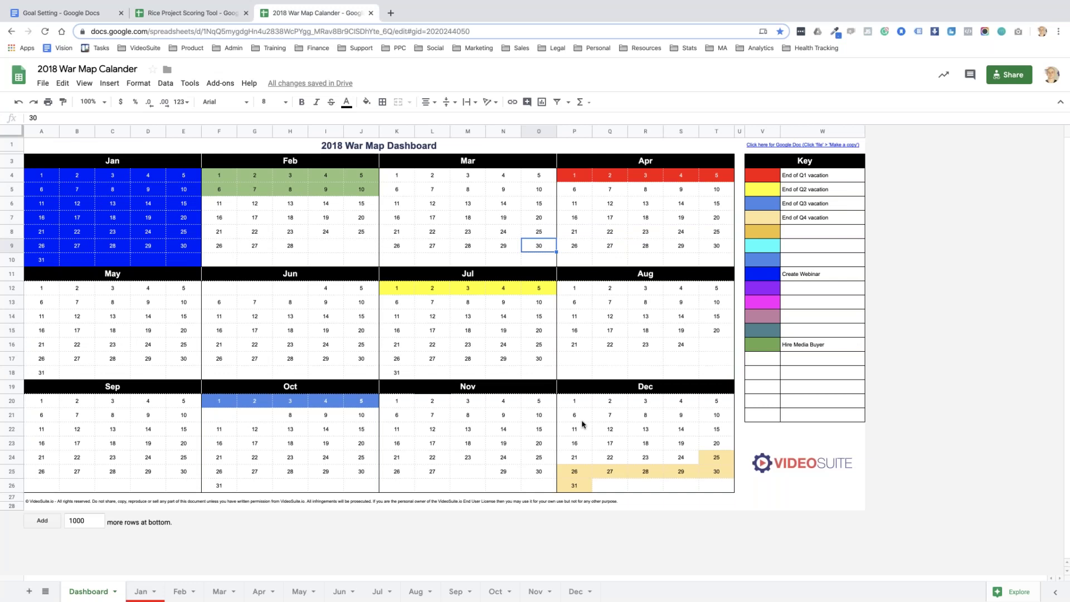
- Browse the Jan and Feb sheets and open the Jan tab's options without changing its colour
click(142, 591)
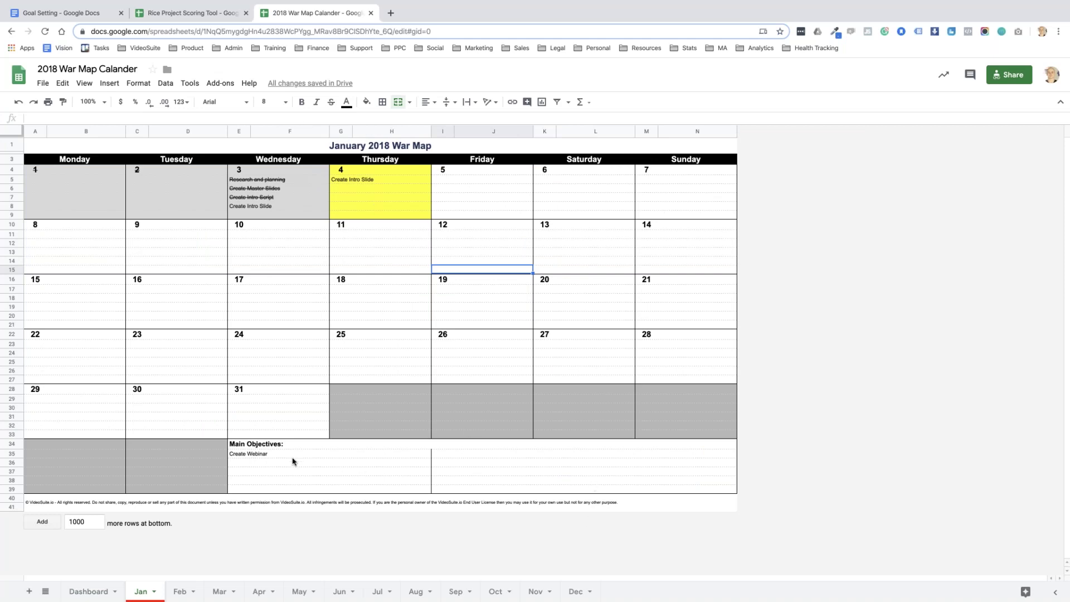
drag(321, 434, 290, 232)
click(392, 347)
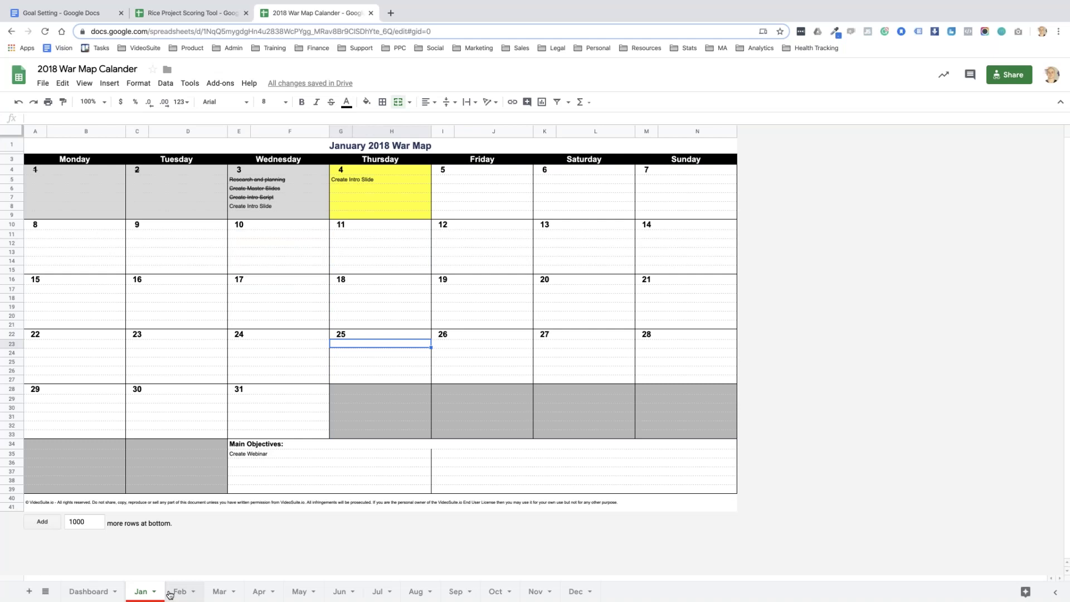
click(178, 593)
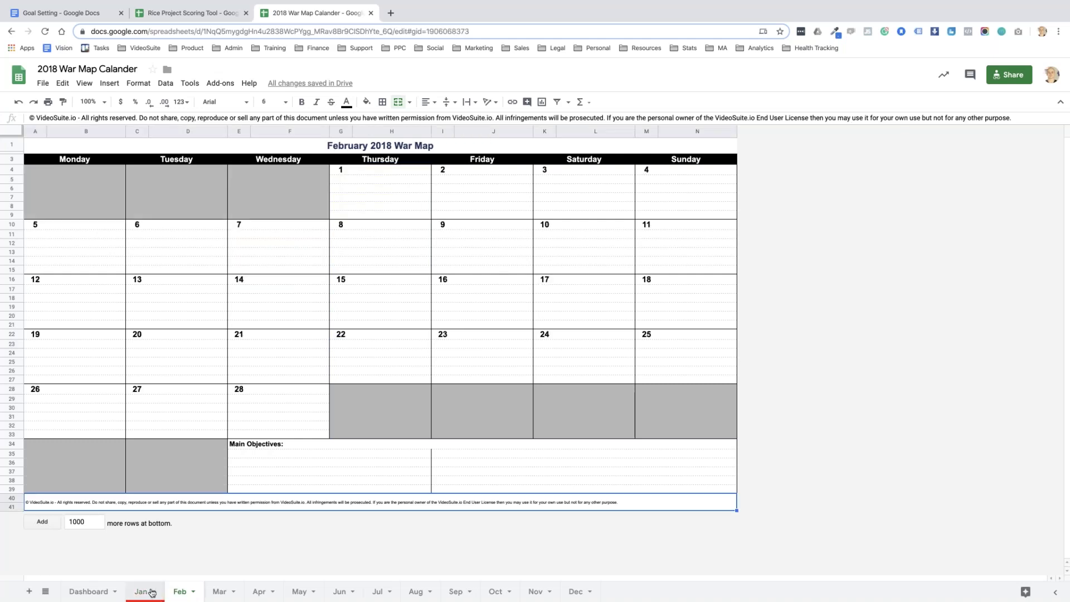
click(146, 591)
click(156, 592)
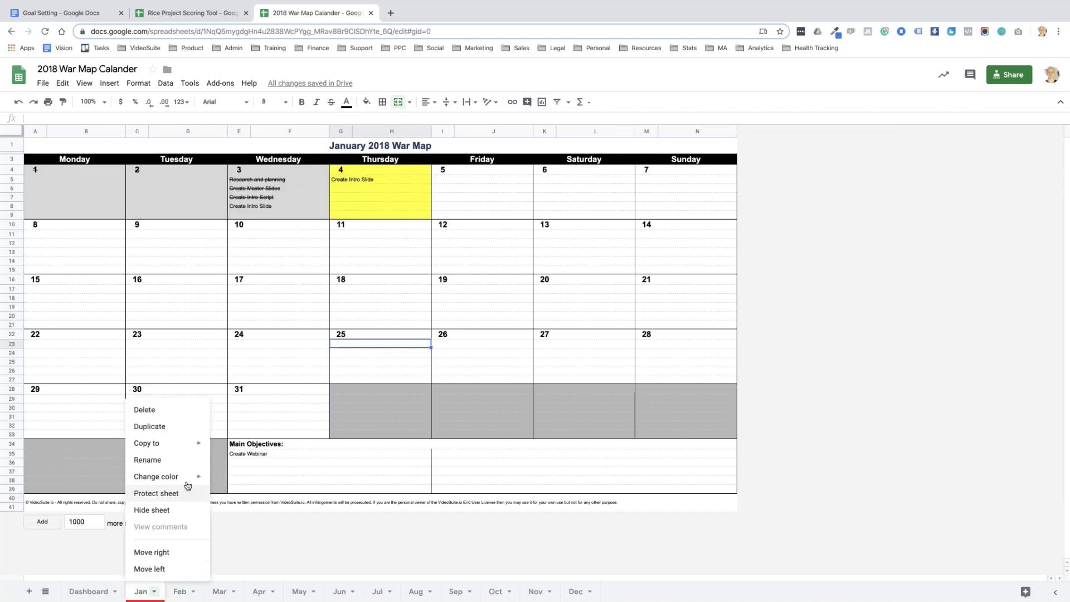
mouse_move(181, 476)
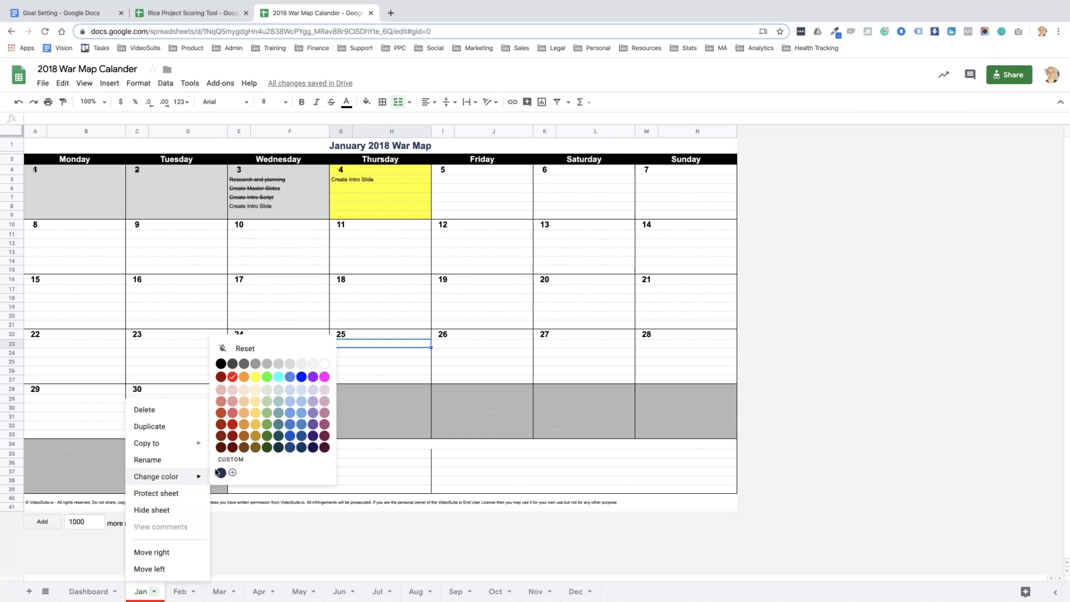
click(324, 366)
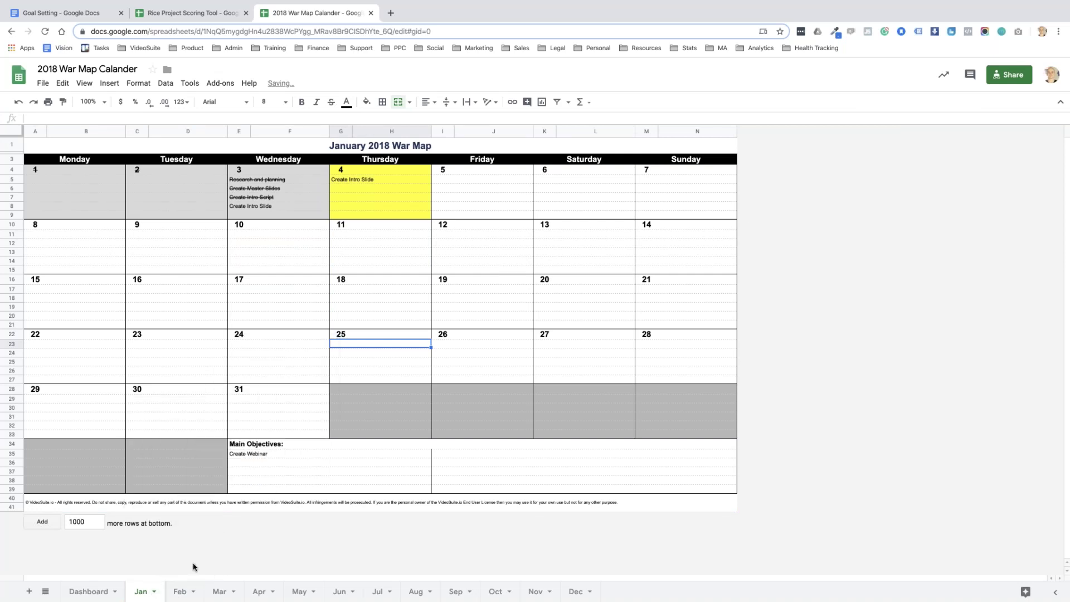
- Colour the Feb sheet tab red and return to the Dashboard
click(194, 594)
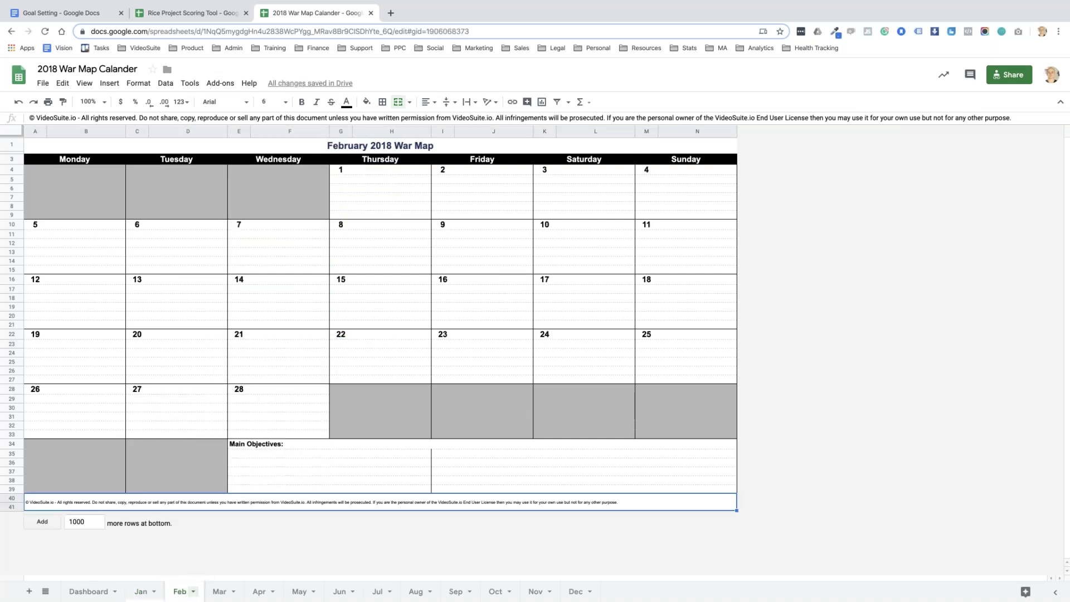
click(194, 592)
mouse_move(214, 479)
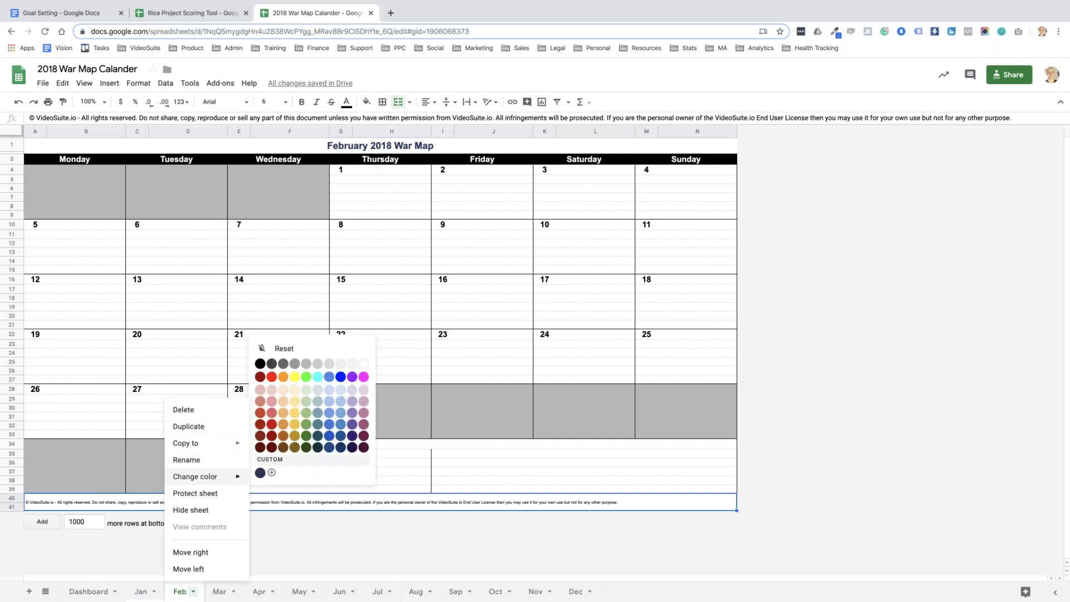
click(272, 382)
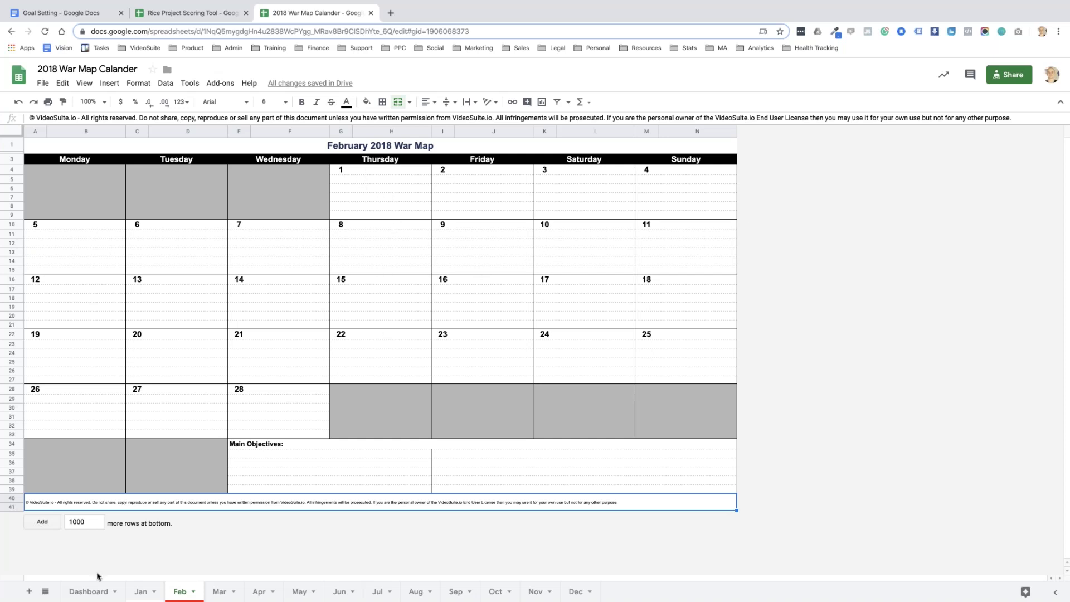
click(93, 595)
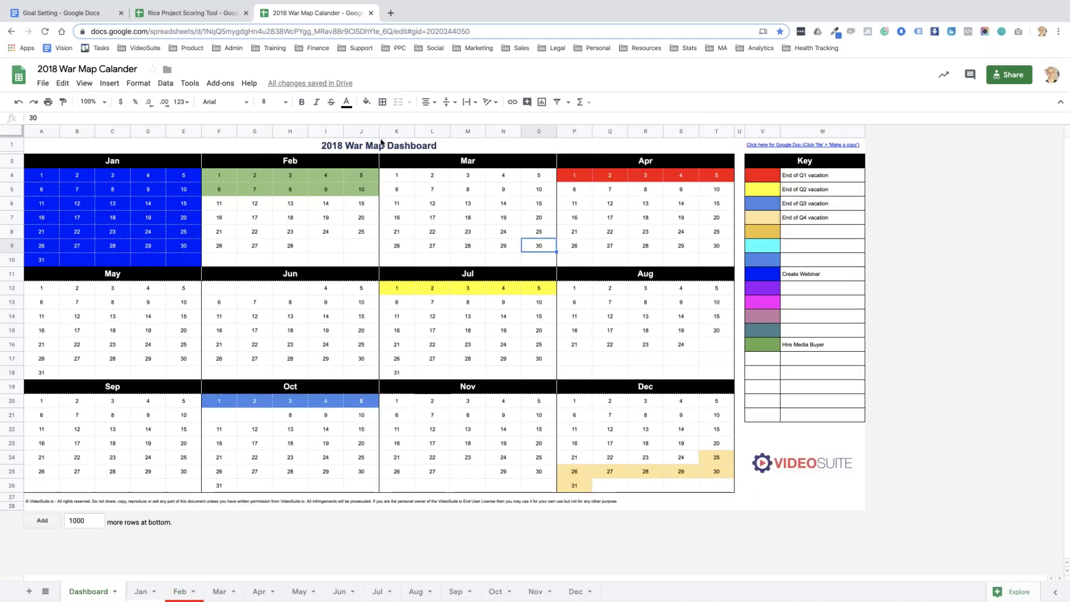
- Switch to the Goal Setting document tab
click(72, 14)
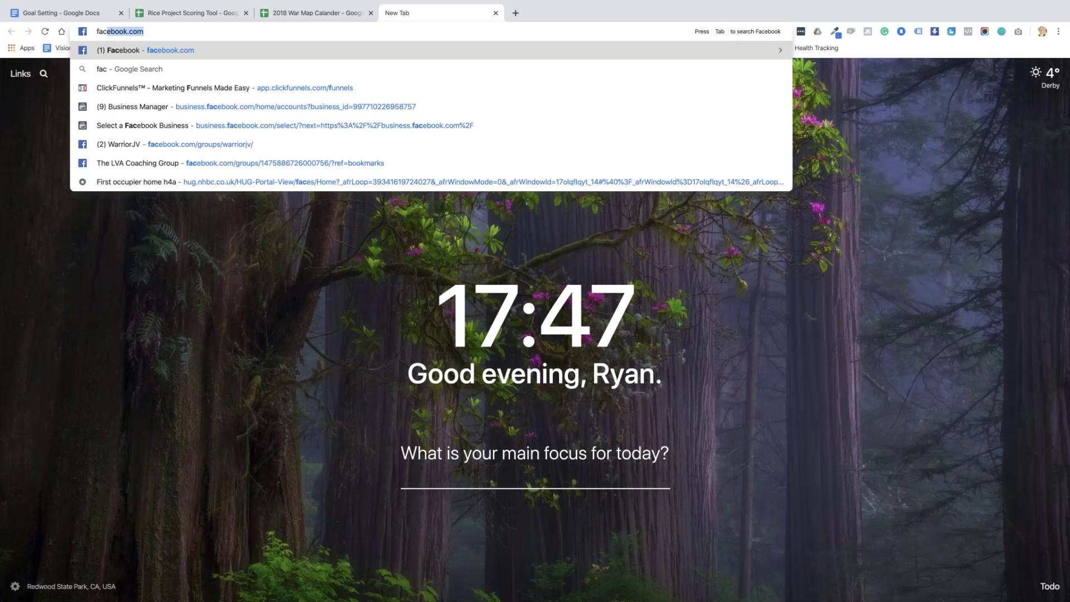
- Load facebook.com and open the Memories page
key(Return)
key(Return)
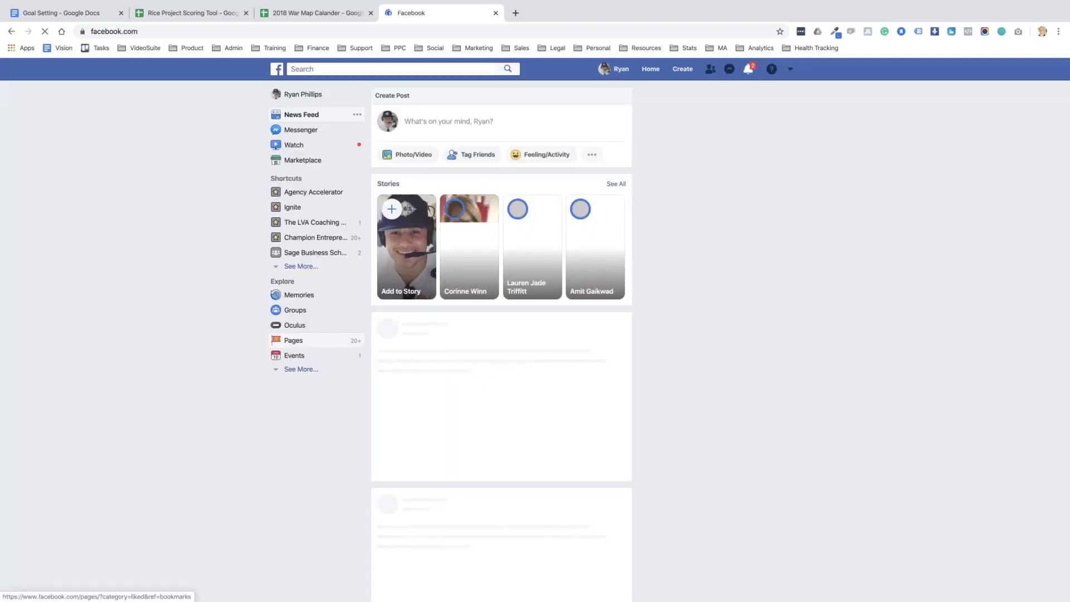
click(304, 369)
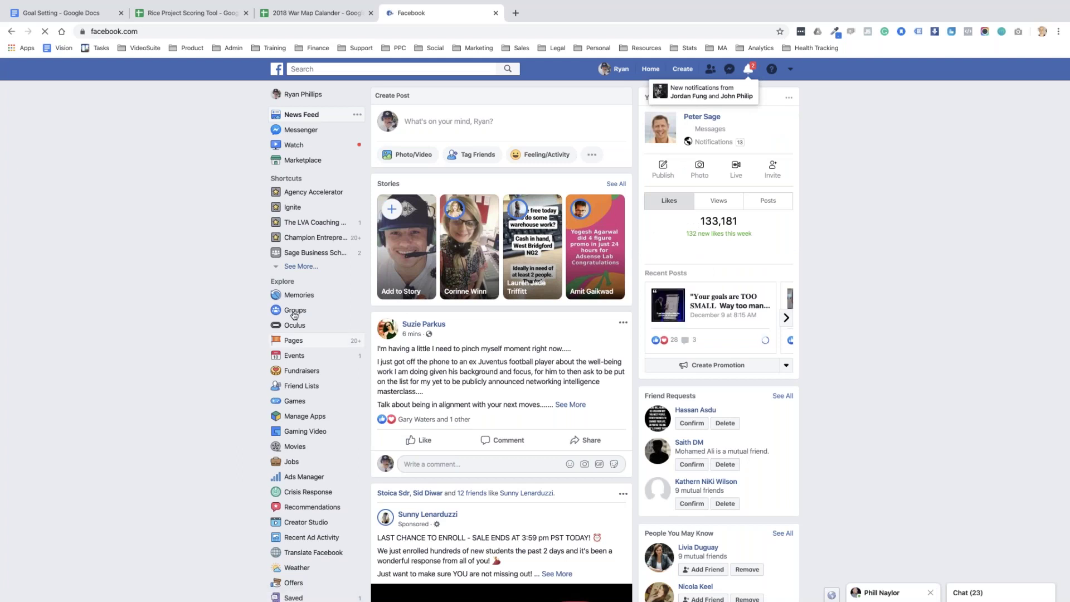
click(299, 297)
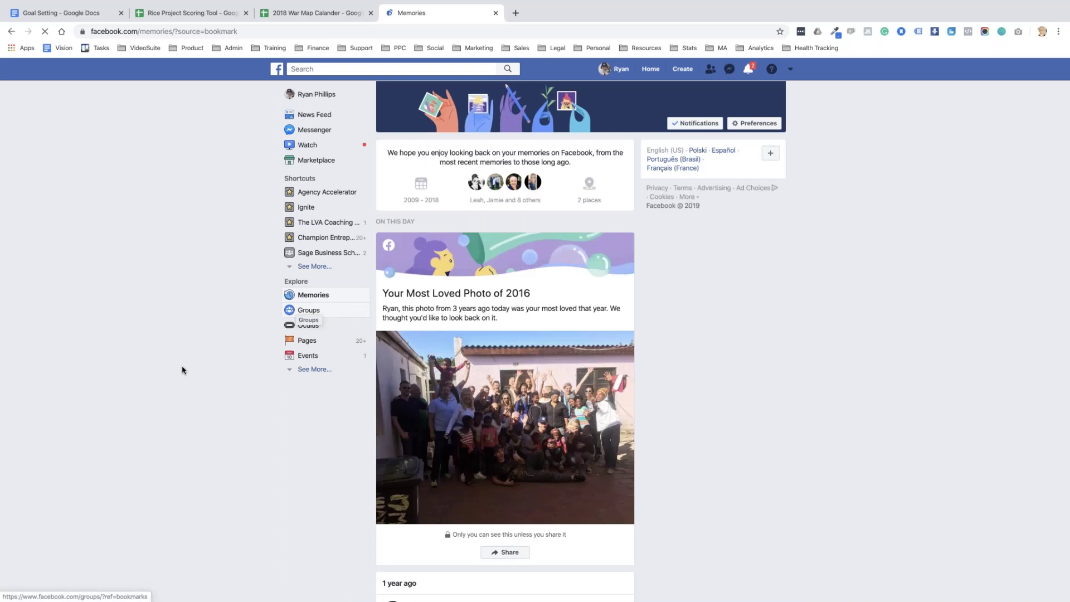
scroll(191, 366, down, 3)
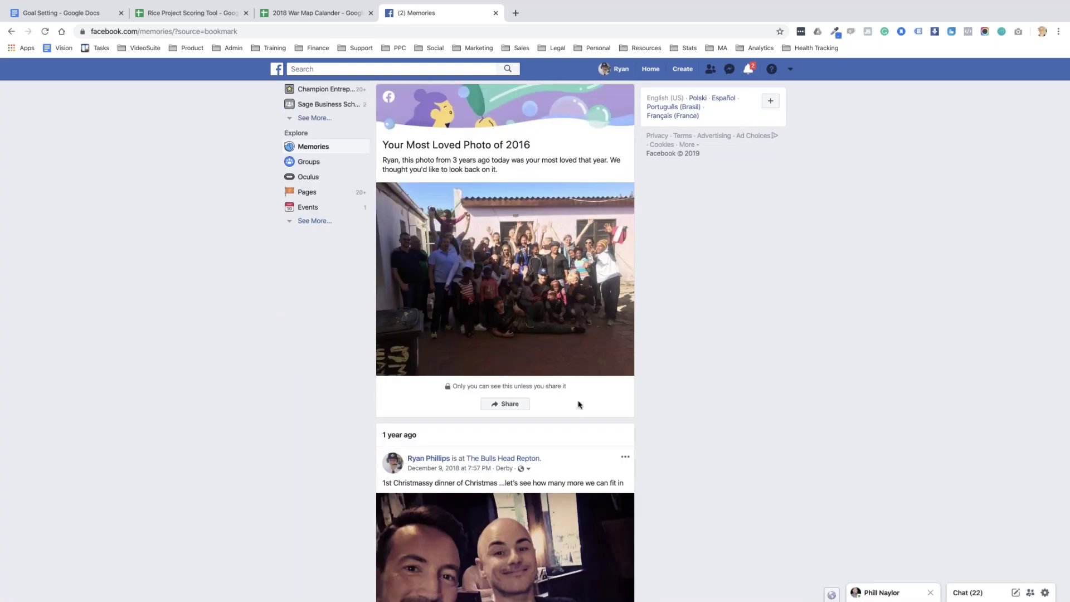
scroll(659, 348, down, 5)
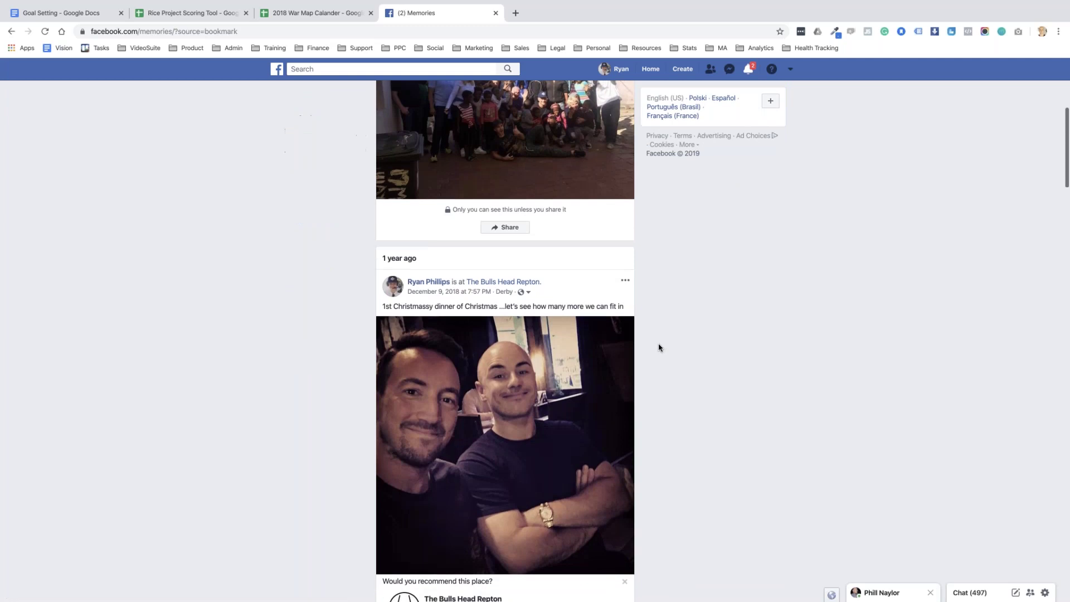
scroll(659, 345, down, 7)
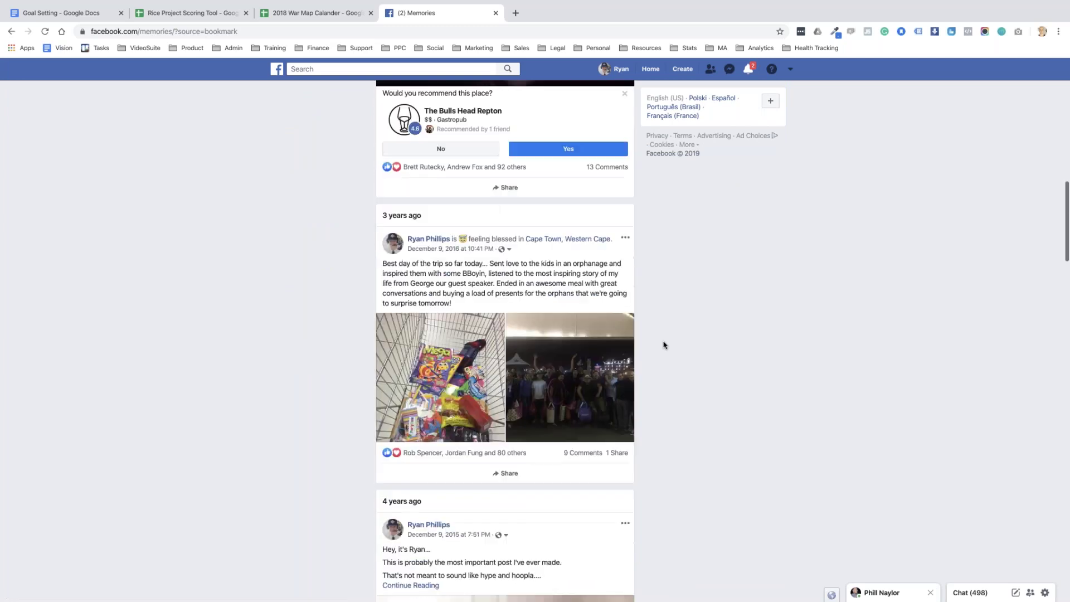
scroll(663, 344, down, 6)
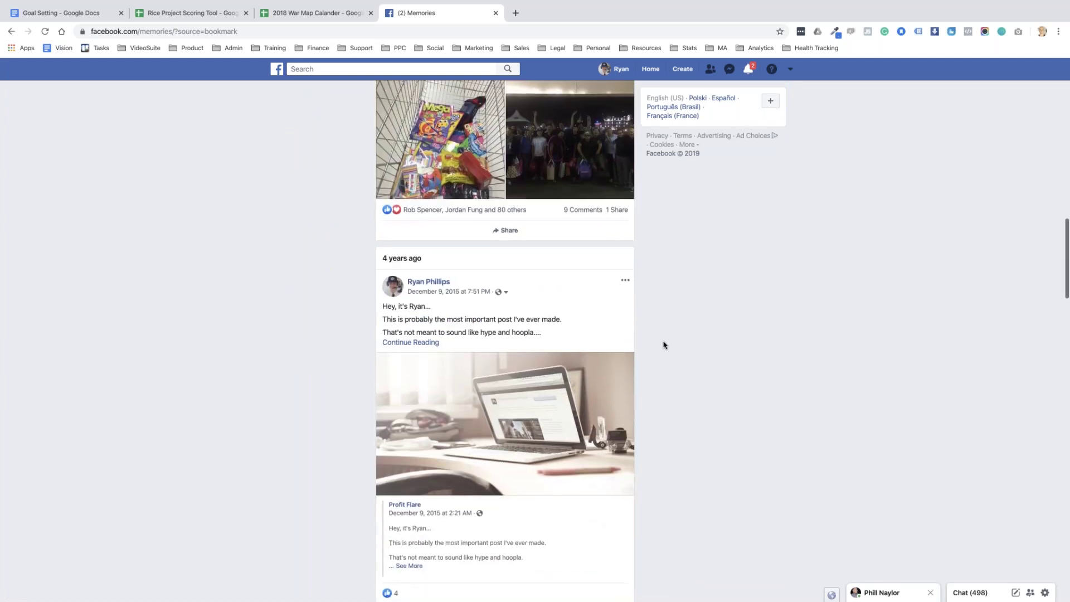
scroll(663, 345, down, 6)
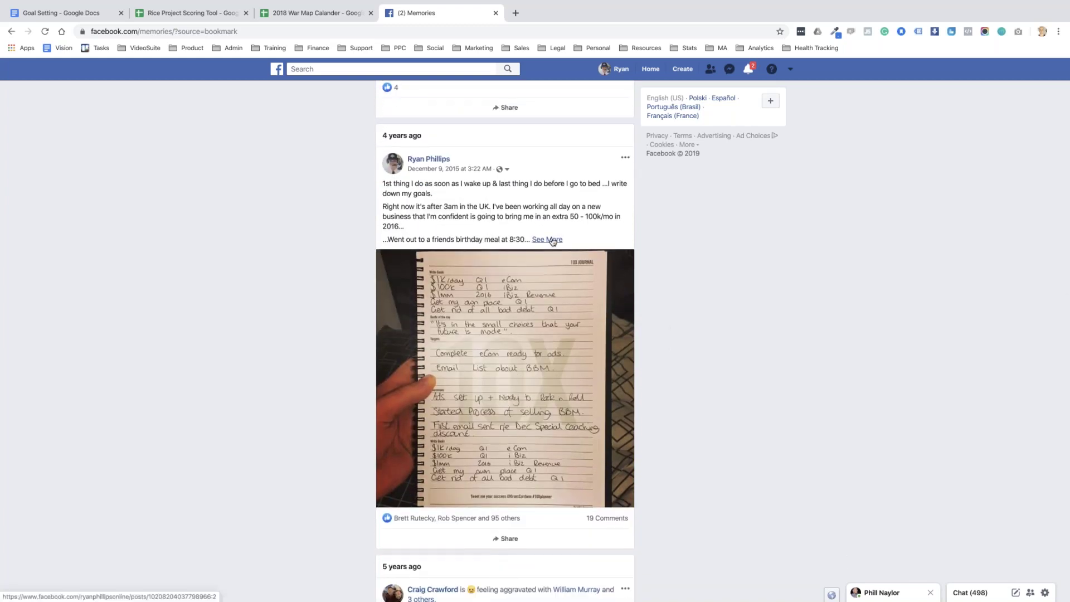
- Expand and read the full 2015 goals post, then switch back to the spreadsheet tabs
click(556, 241)
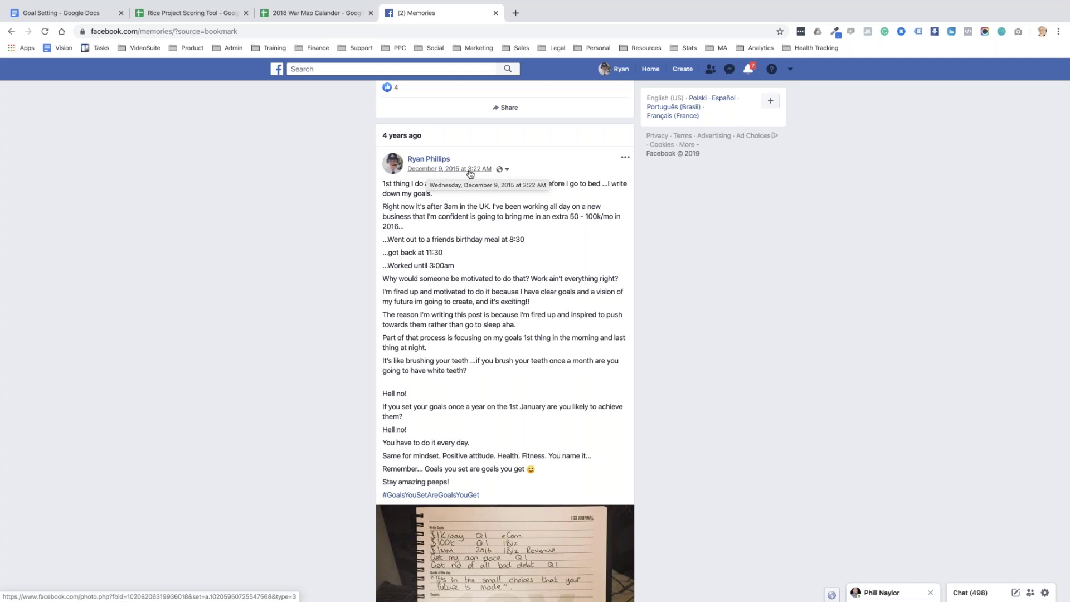
scroll(319, 216, down, 3)
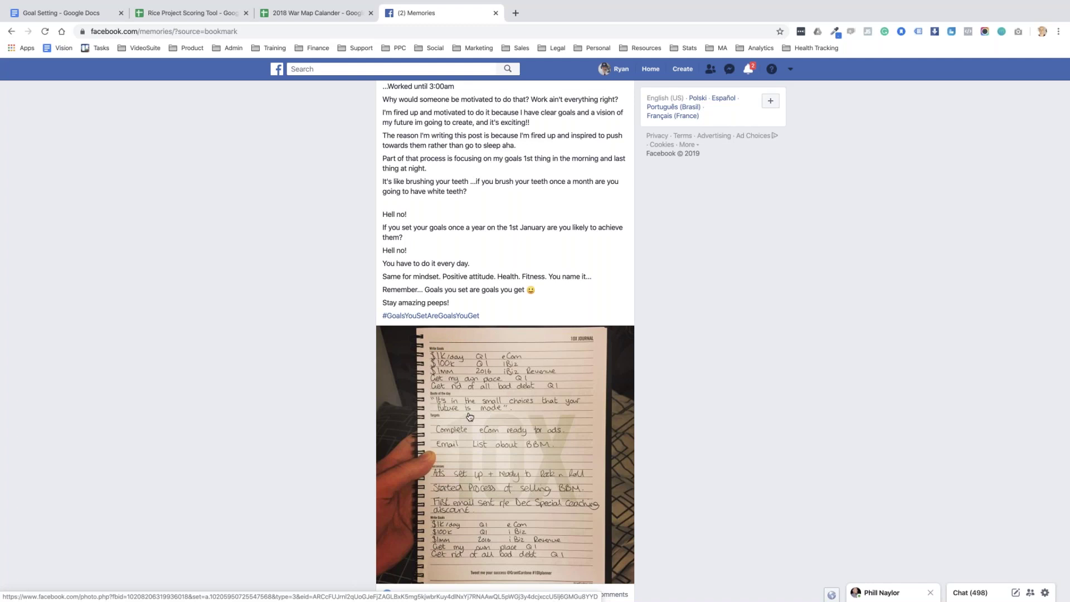
scroll(469, 416, up, 3)
scroll(469, 416, up, 1)
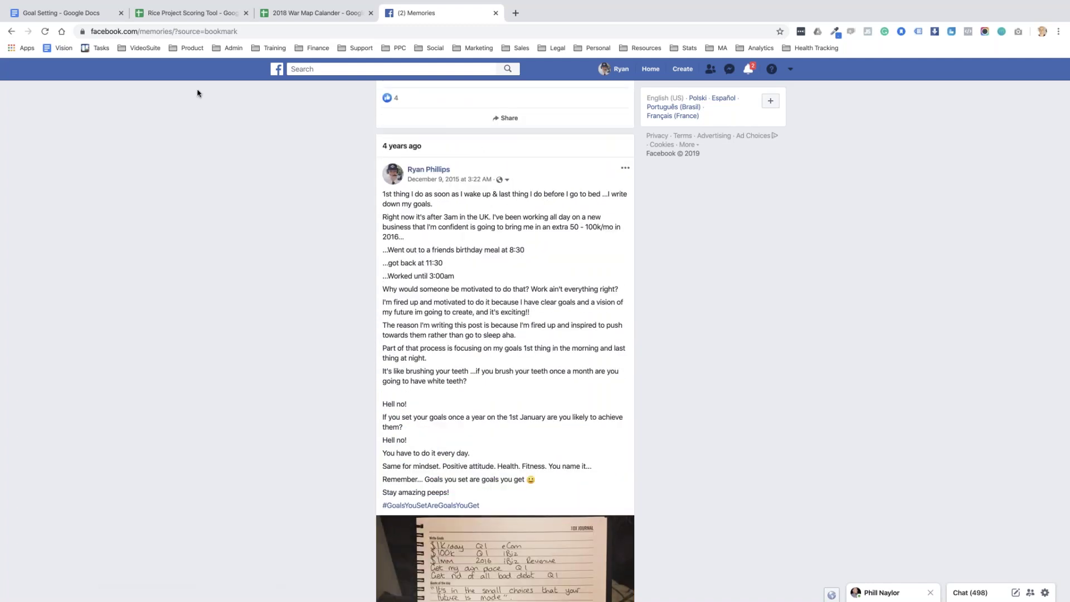
click(294, 14)
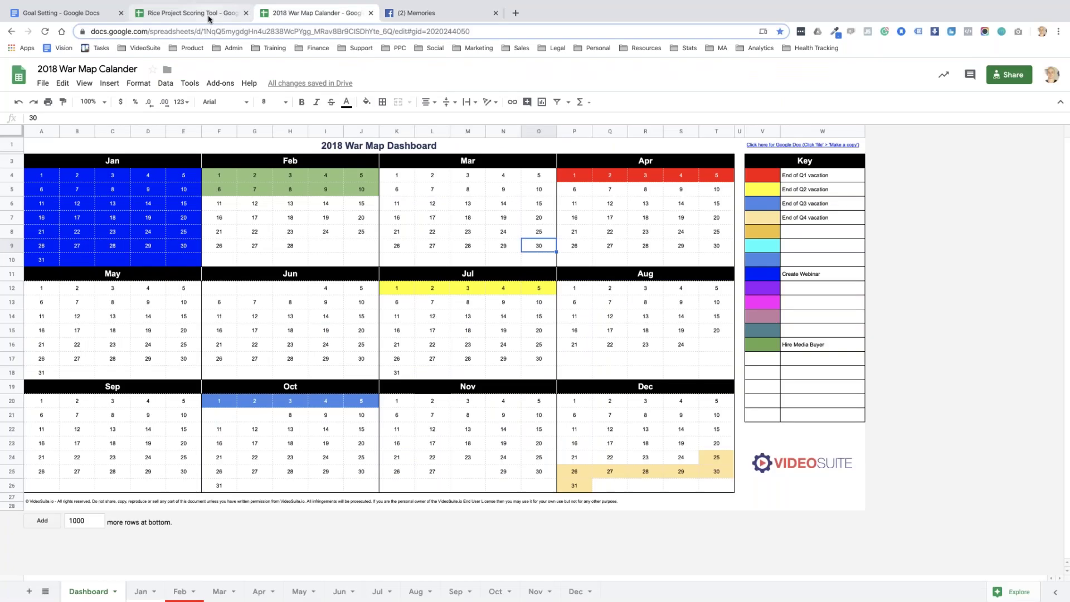
click(209, 14)
- Review the Goal Setting list under 4 Areas of the good life, then switch to the desktop space
click(85, 15)
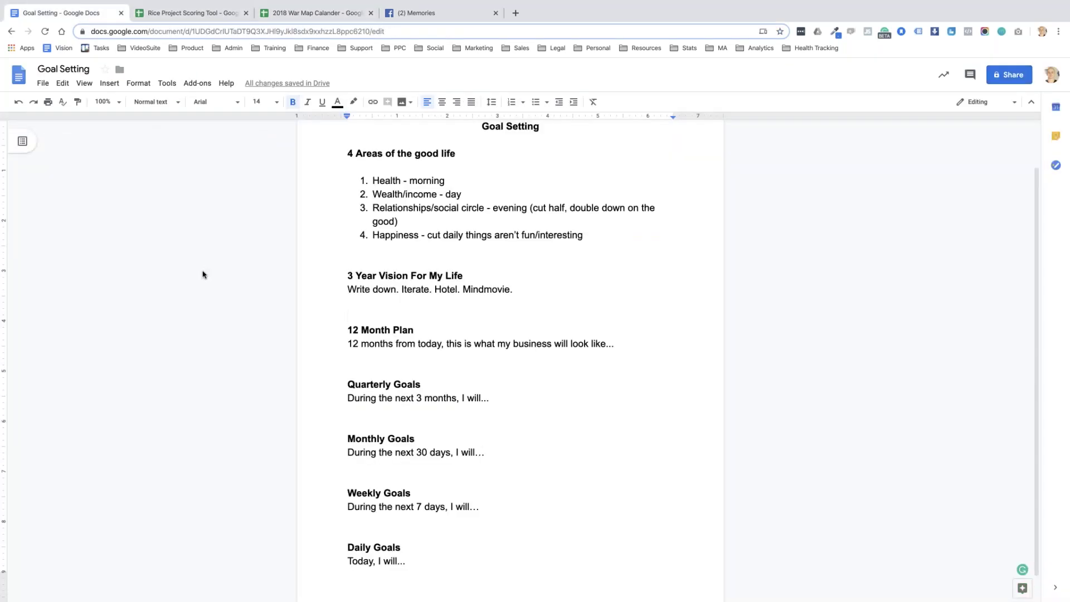
scroll(202, 274, up, 2)
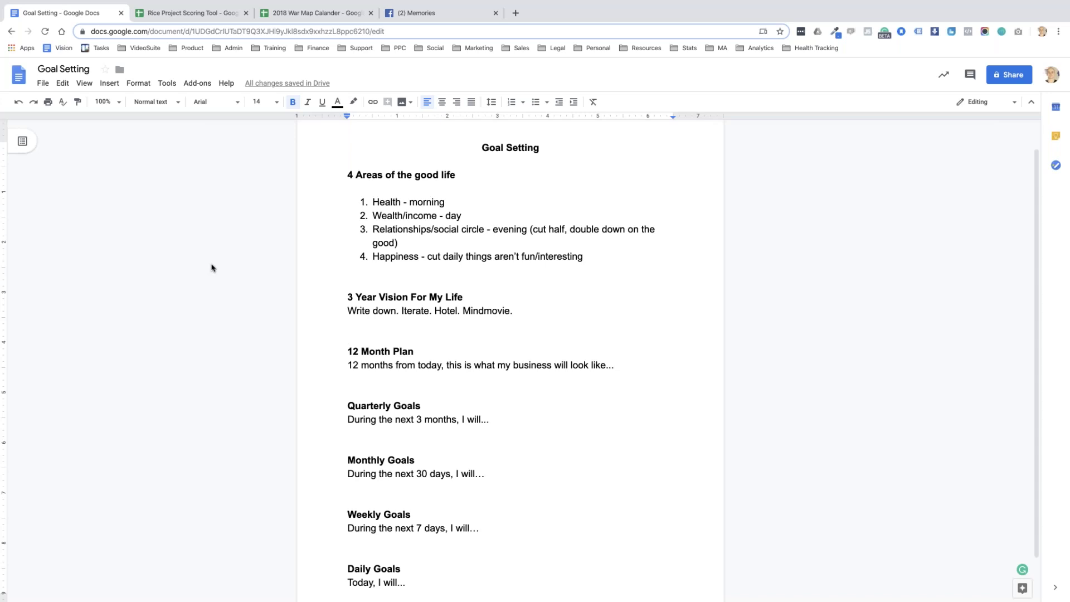
click(486, 172)
click(249, 245)
key(ctrl+Left)
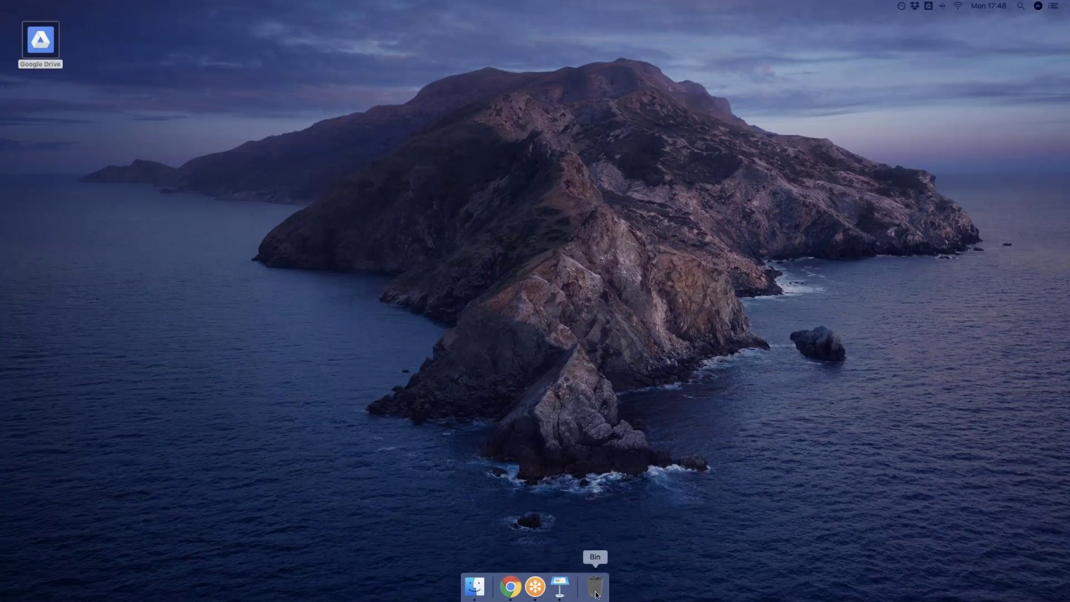
- Drag the deleted videos, including the MP4, from the Bin back onto the desktop
click(595, 591)
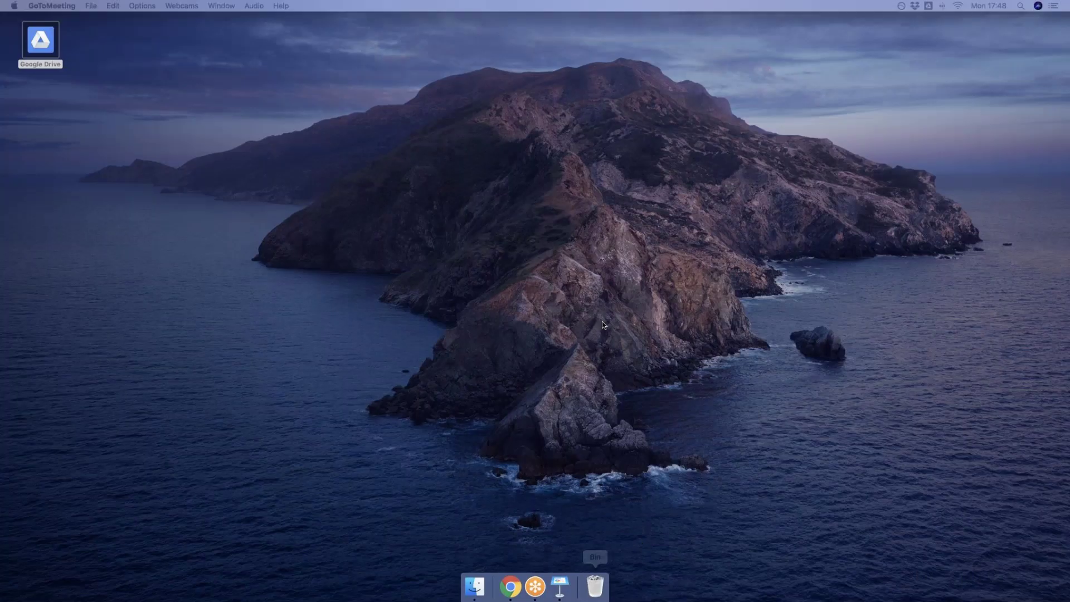
drag(423, 249, 217, 255)
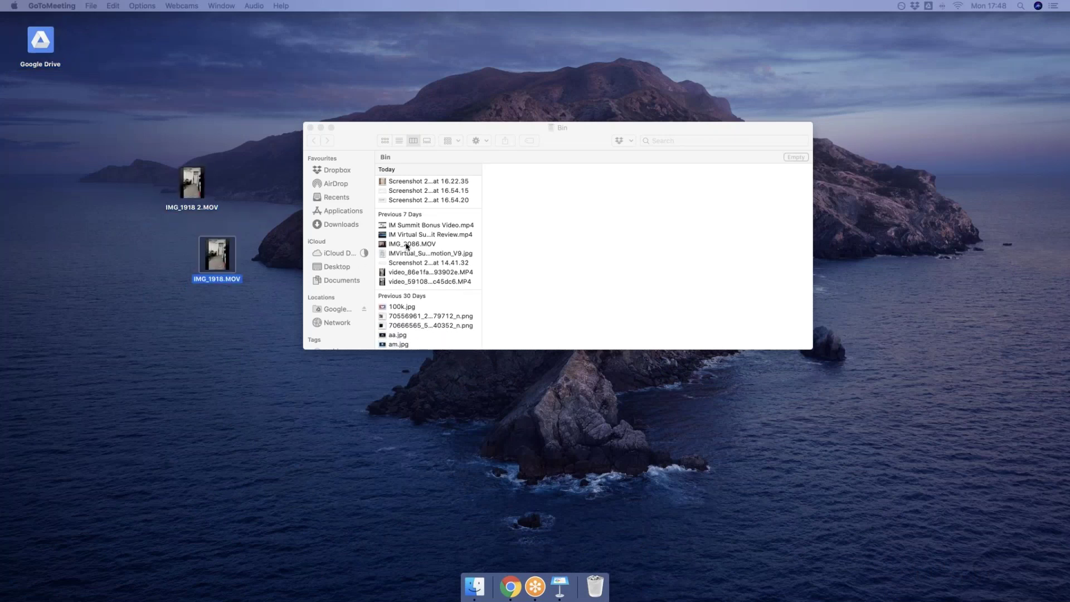
drag(407, 247, 170, 376)
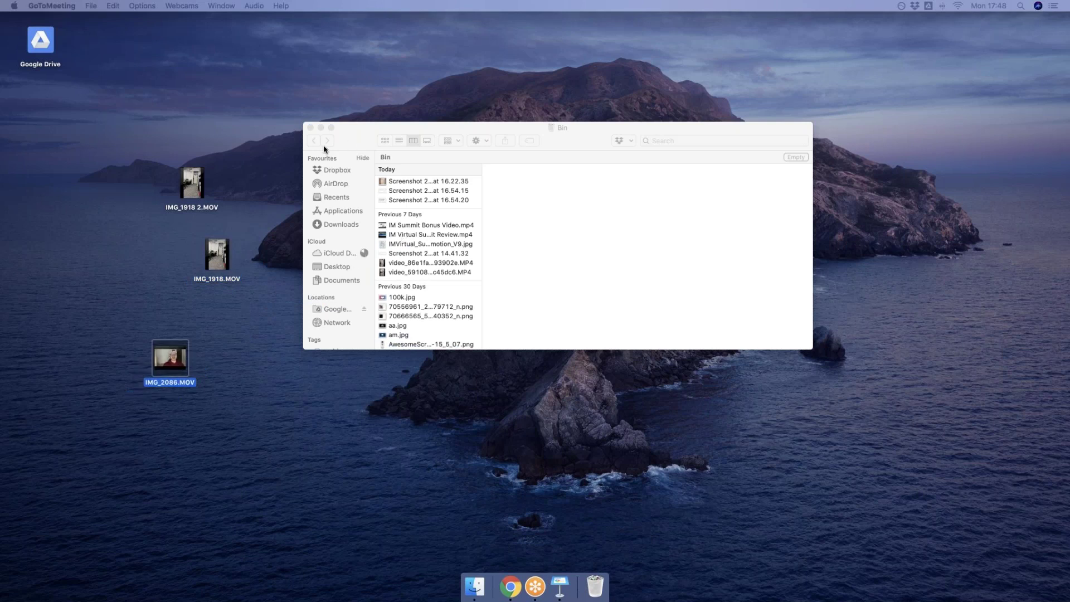
click(408, 265)
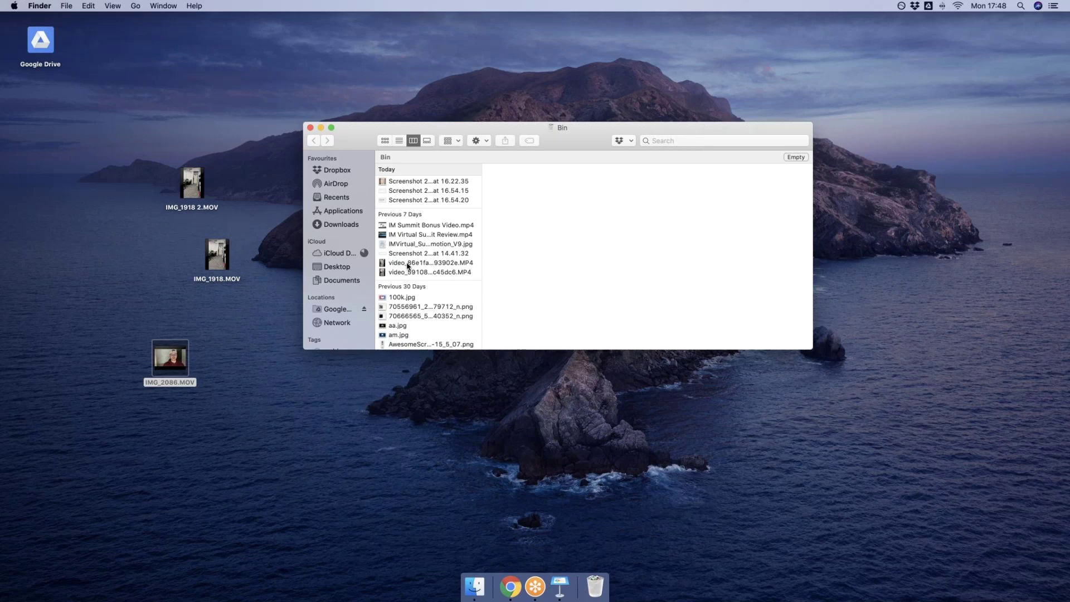
click(408, 264)
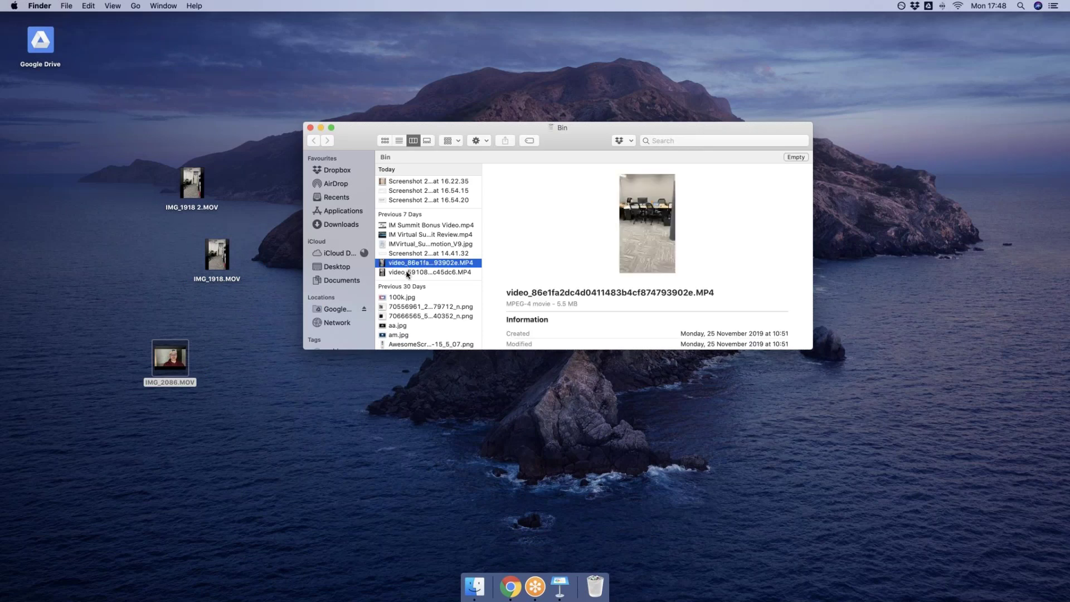
drag(410, 263, 152, 272)
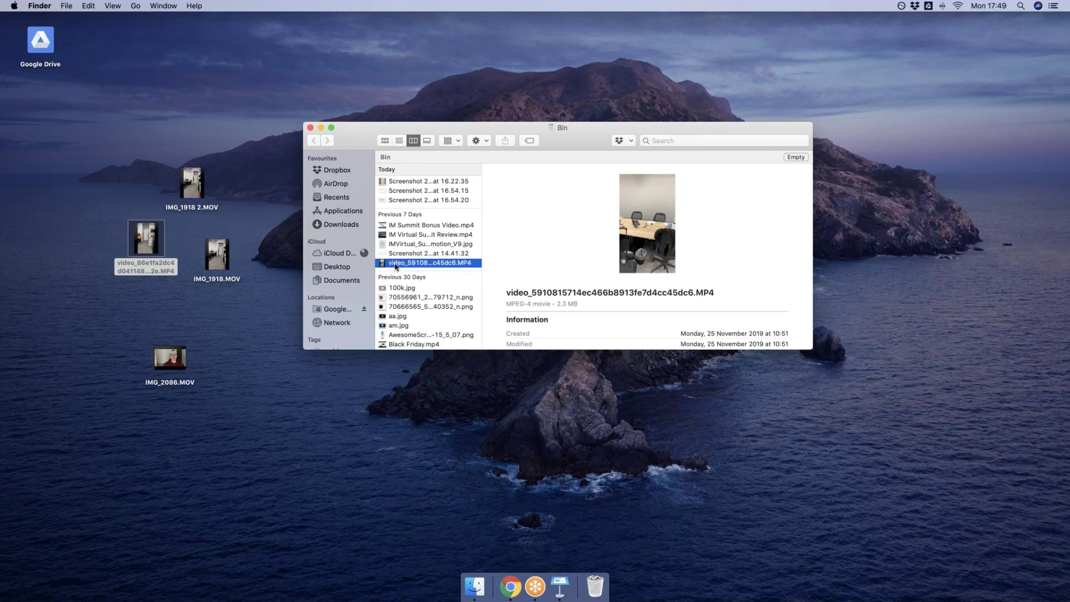
drag(396, 266, 147, 308)
- Move IMG_1918.MOV and IMG_2086.MOV to the Bin and close the Bin window
right_click(218, 252)
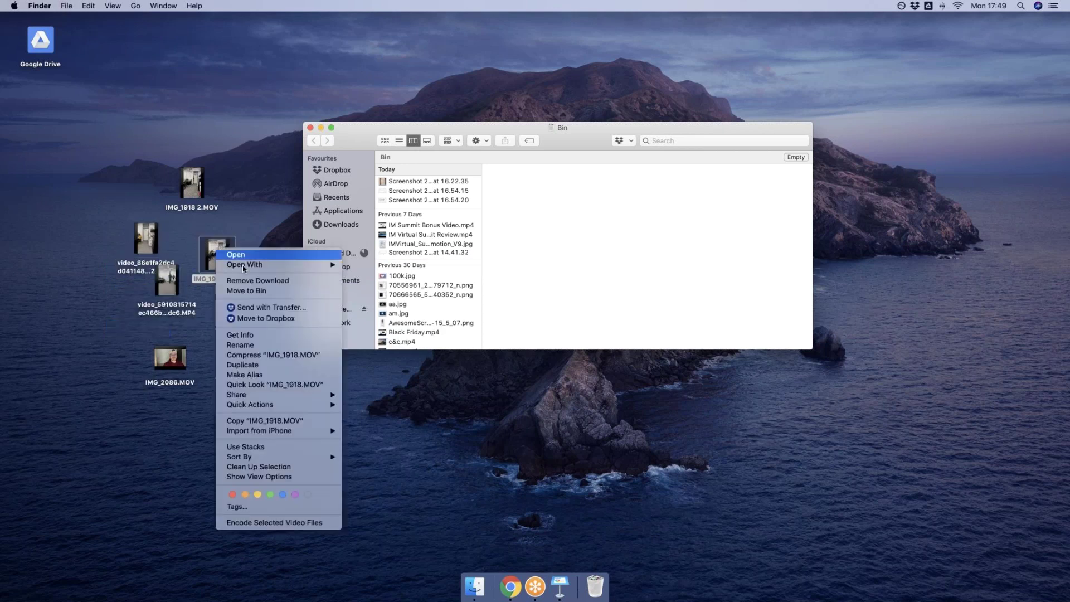
click(246, 291)
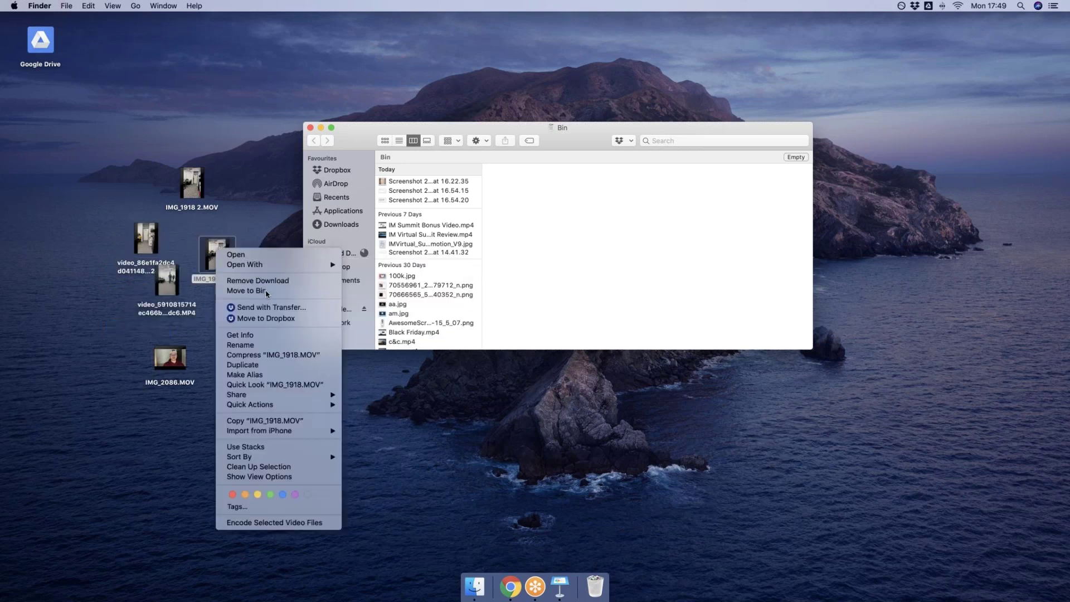
right_click(176, 361)
click(232, 331)
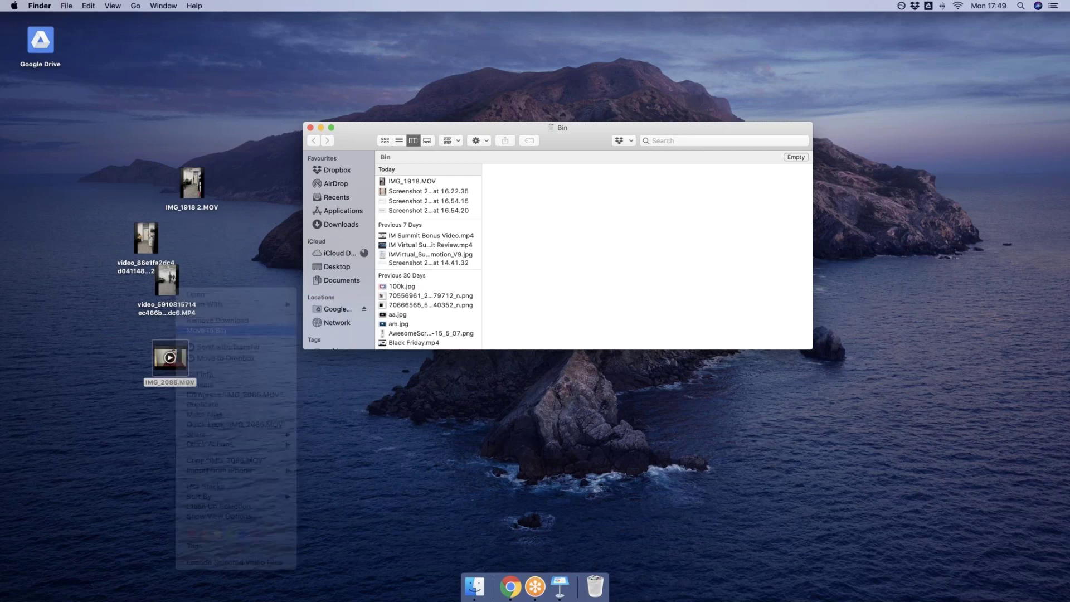
key(super+w)
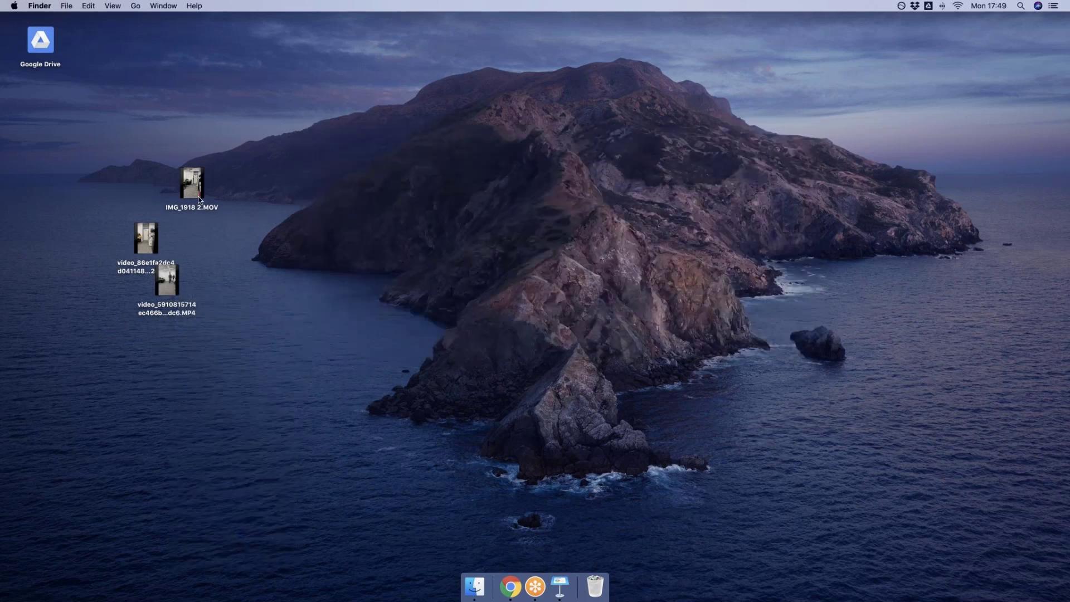
click(198, 199)
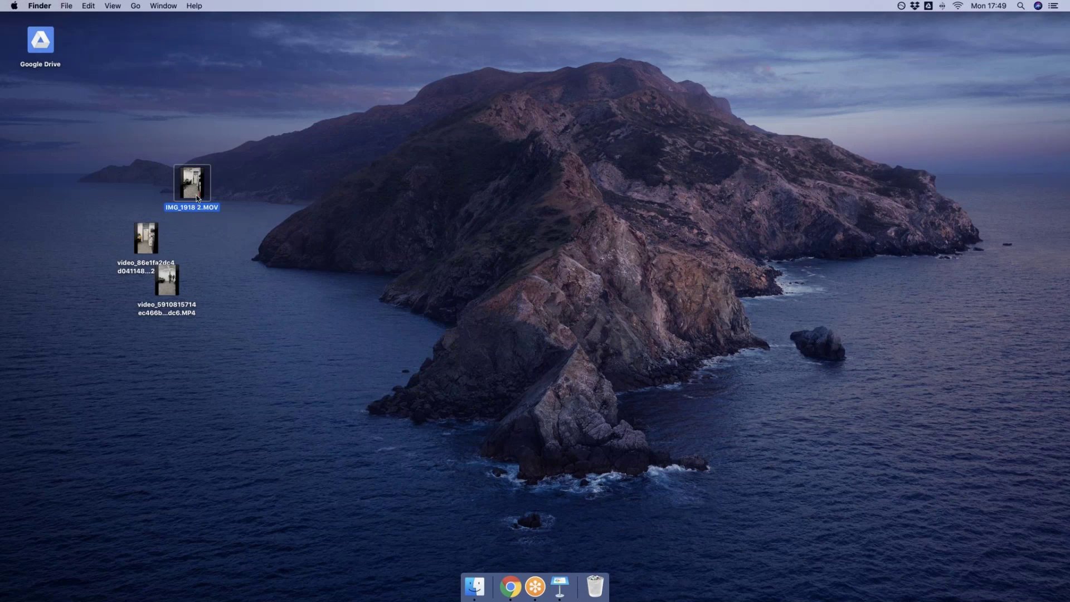
- Open IMG_1918 2.MOV in QuickTime, centre the window, and scrub to about 0:02
double_click(198, 198)
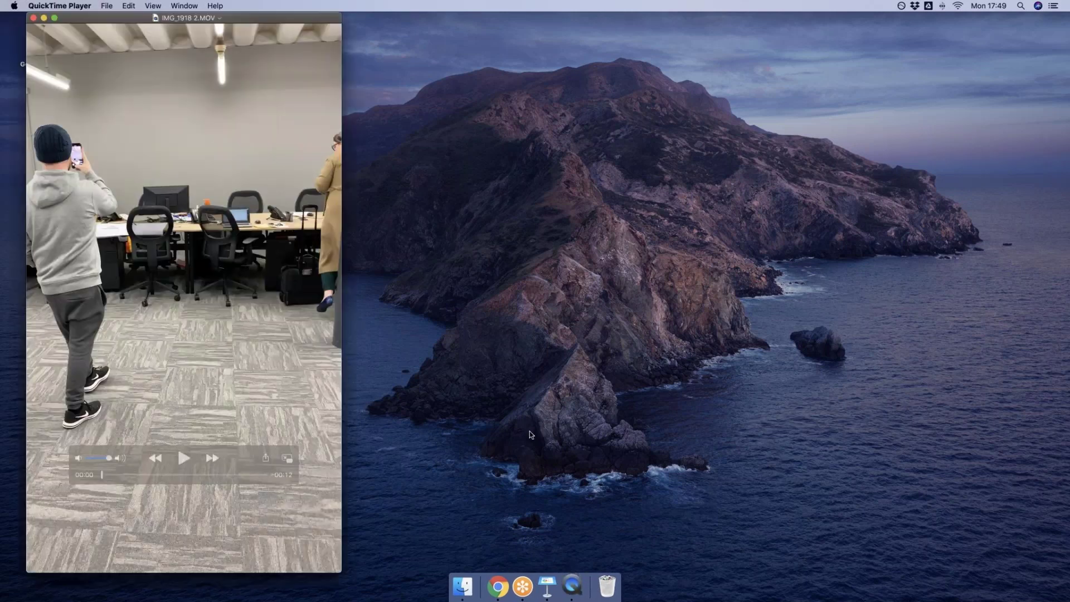
mouse_move(309, 25)
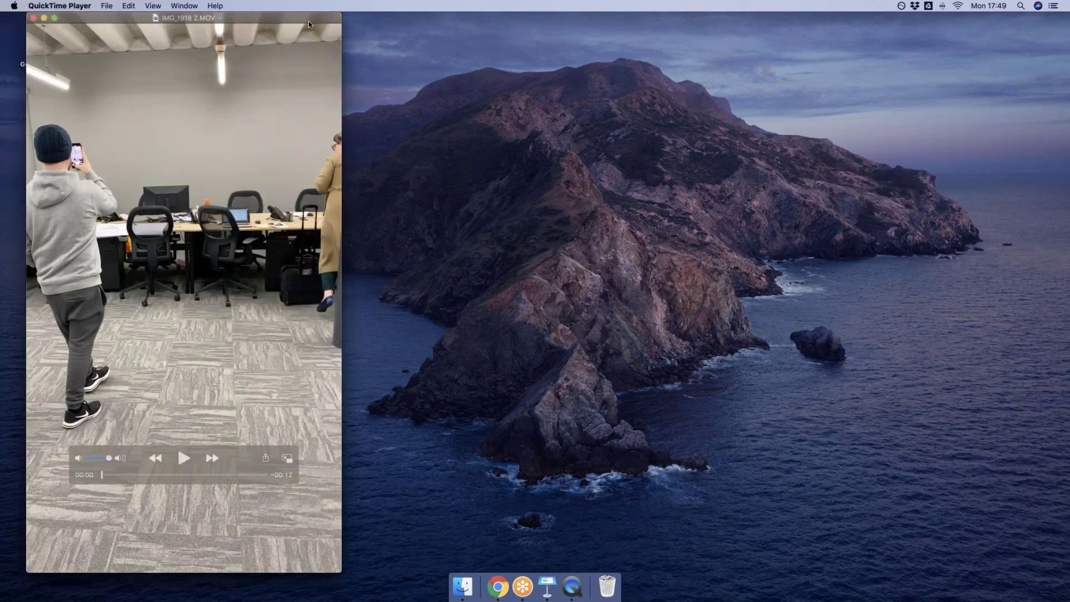
drag(309, 24, 661, 24)
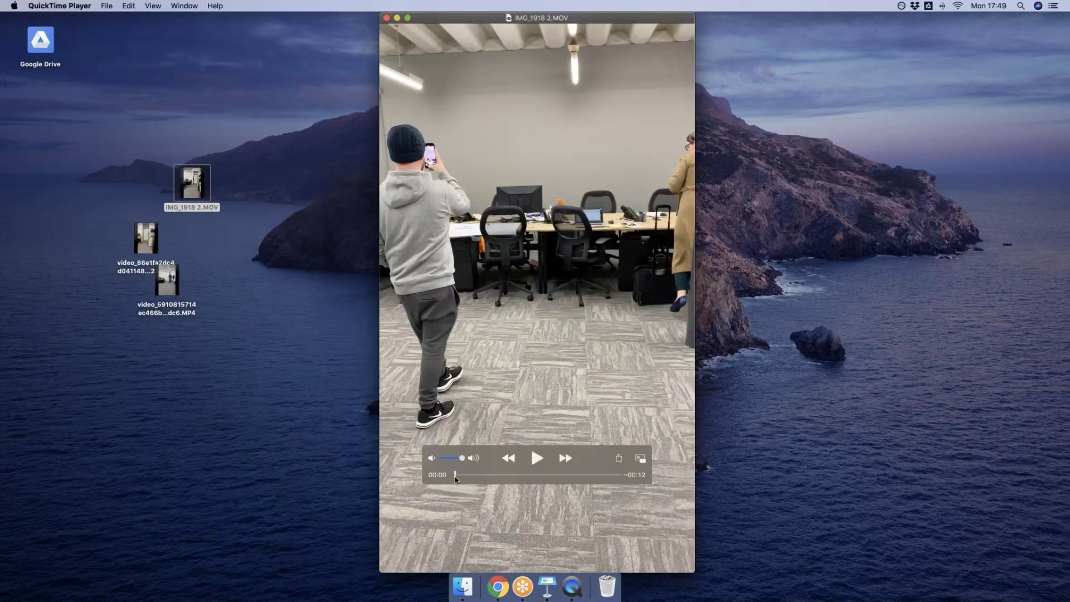
mouse_move(455, 476)
mouse_down()
mouse_move(617, 488)
mouse_move(460, 477)
mouse_up()
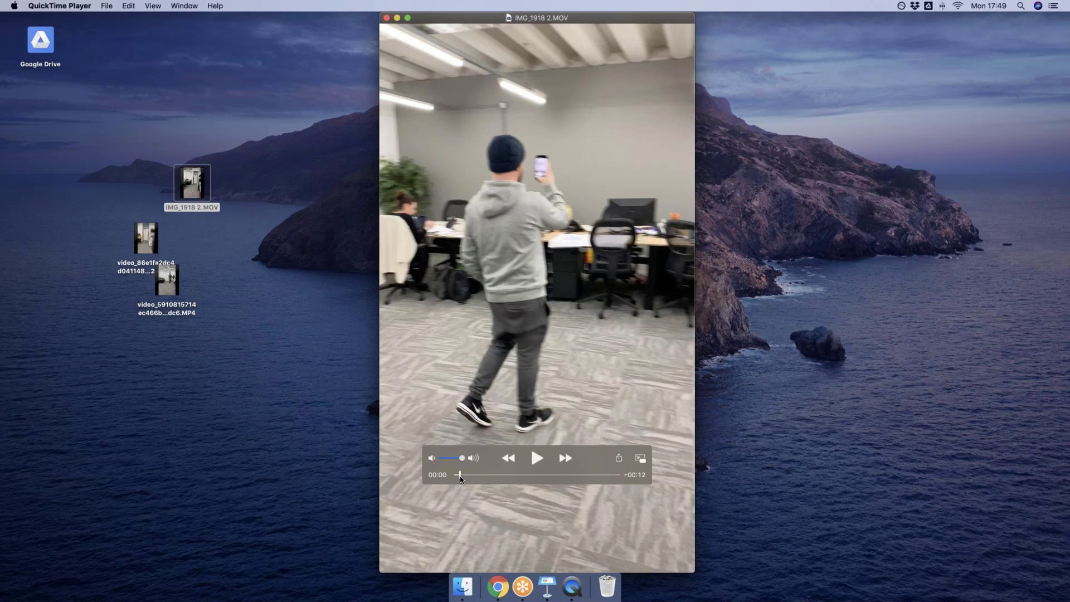
drag(459, 475, 458, 475)
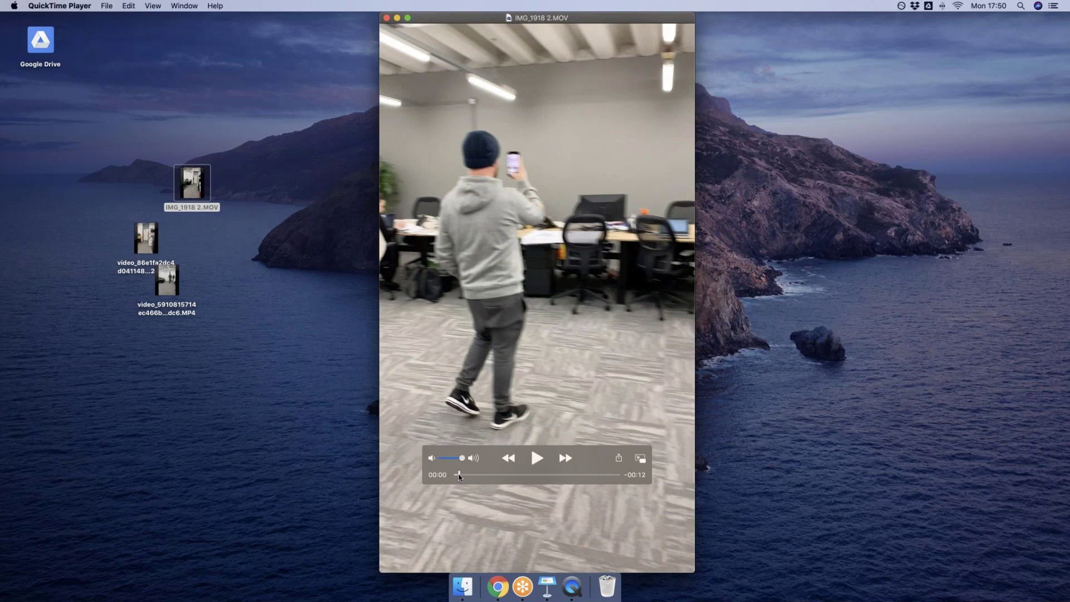
drag(459, 476, 482, 477)
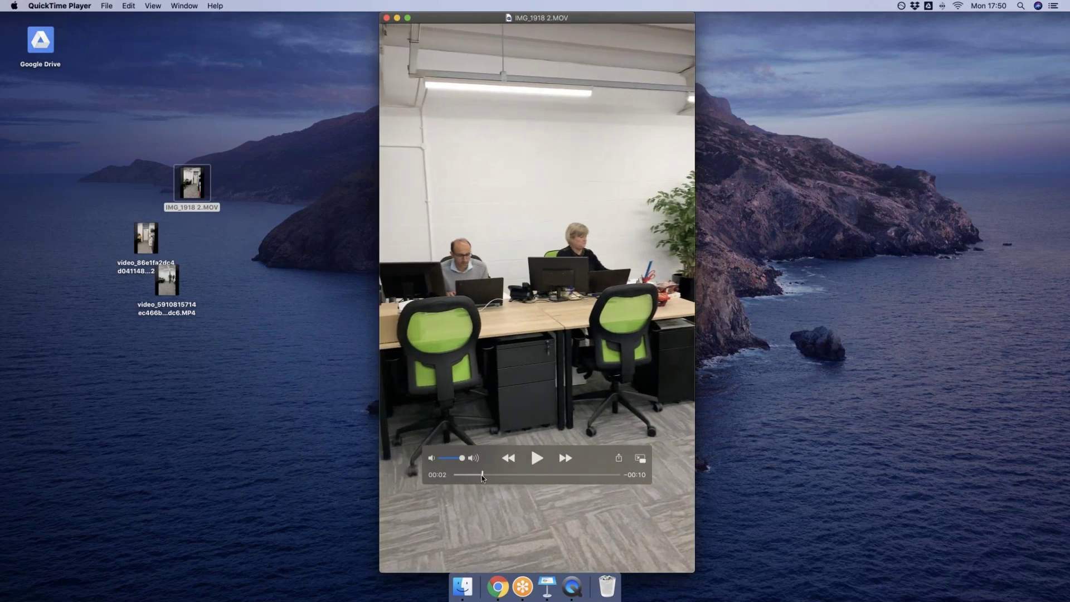
drag(483, 477, 484, 478)
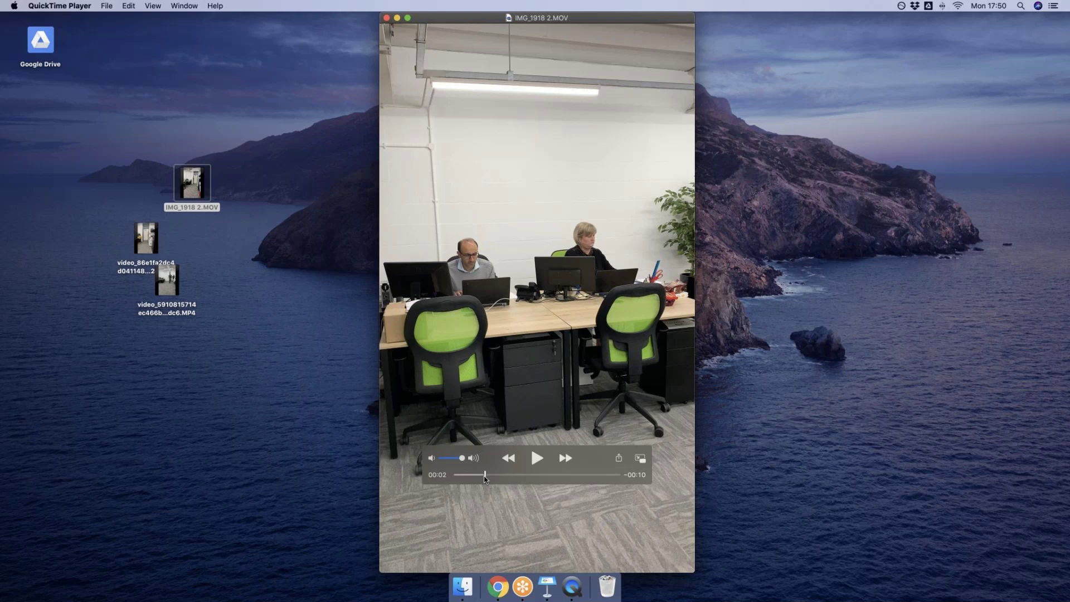
- Scrub IMG_1918 2.MOV from 00:02 to its 00:12 end, then close QuickTime Player
drag(485, 477, 500, 478)
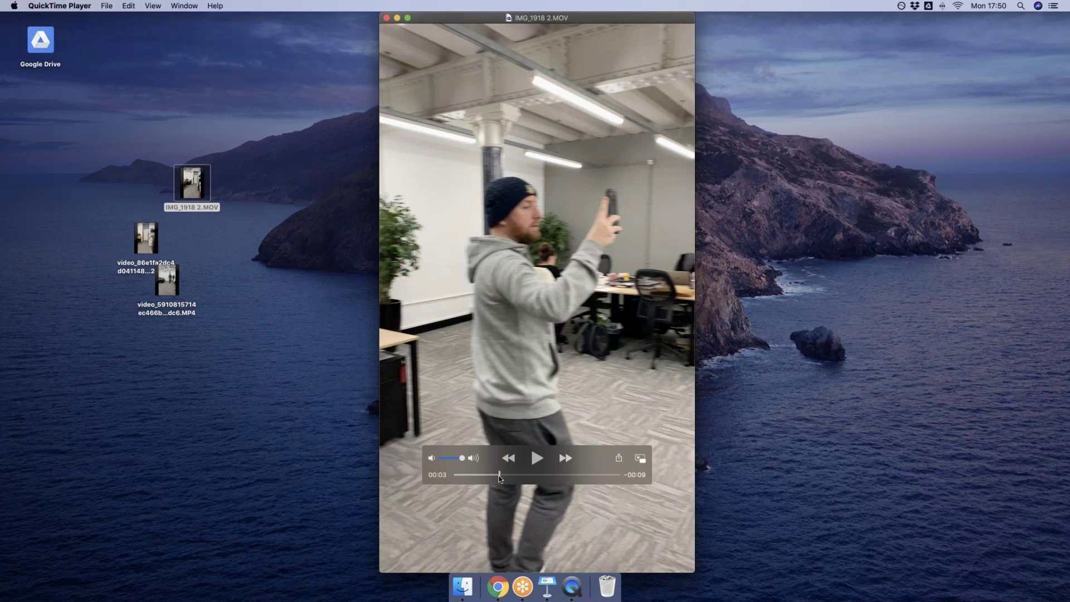
drag(499, 477, 531, 477)
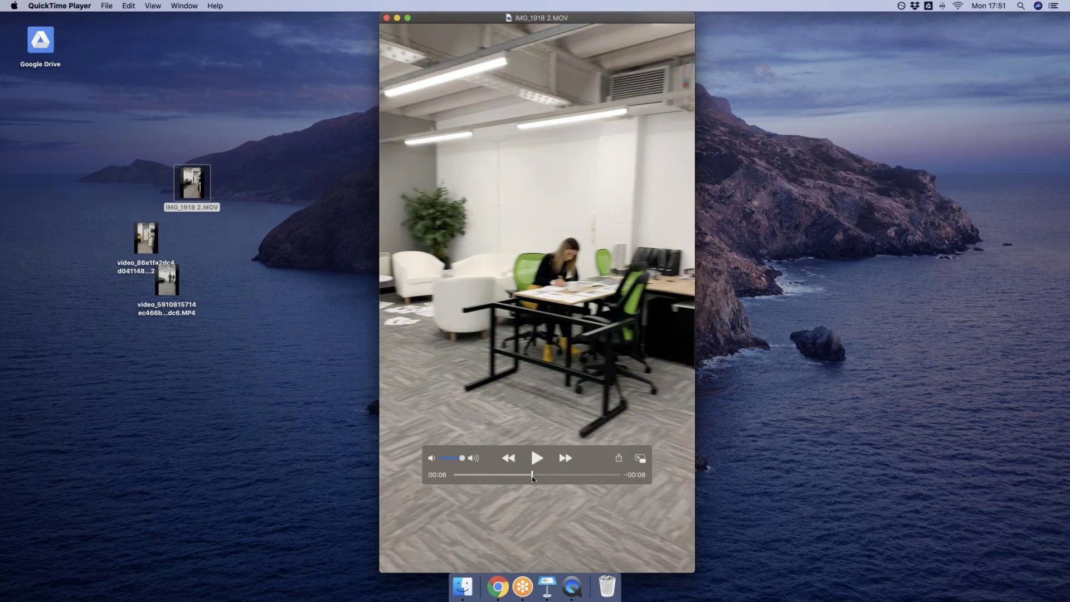
drag(532, 475, 528, 478)
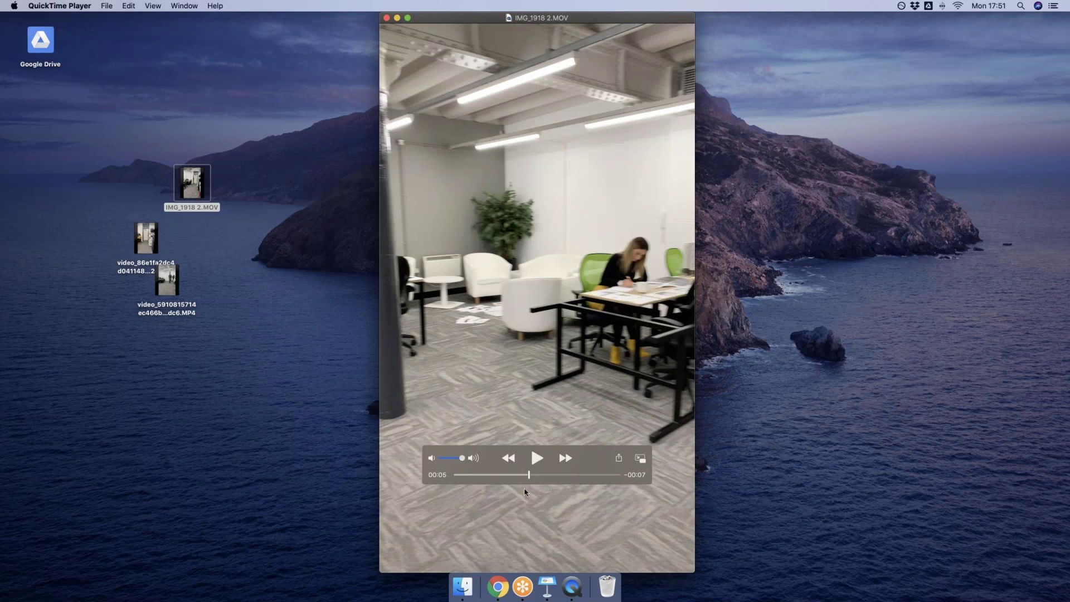
drag(527, 475, 613, 476)
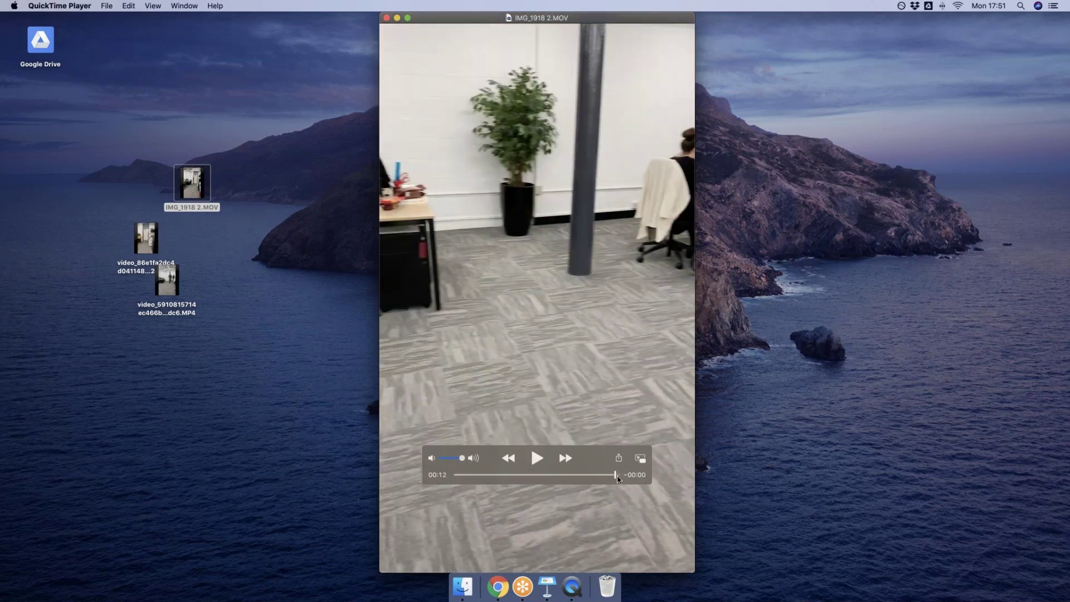
double_click(391, 20)
key(super+w)
- Select the three video files on the desktop and move them to the Bin
drag(298, 115, 113, 341)
right_click(196, 196)
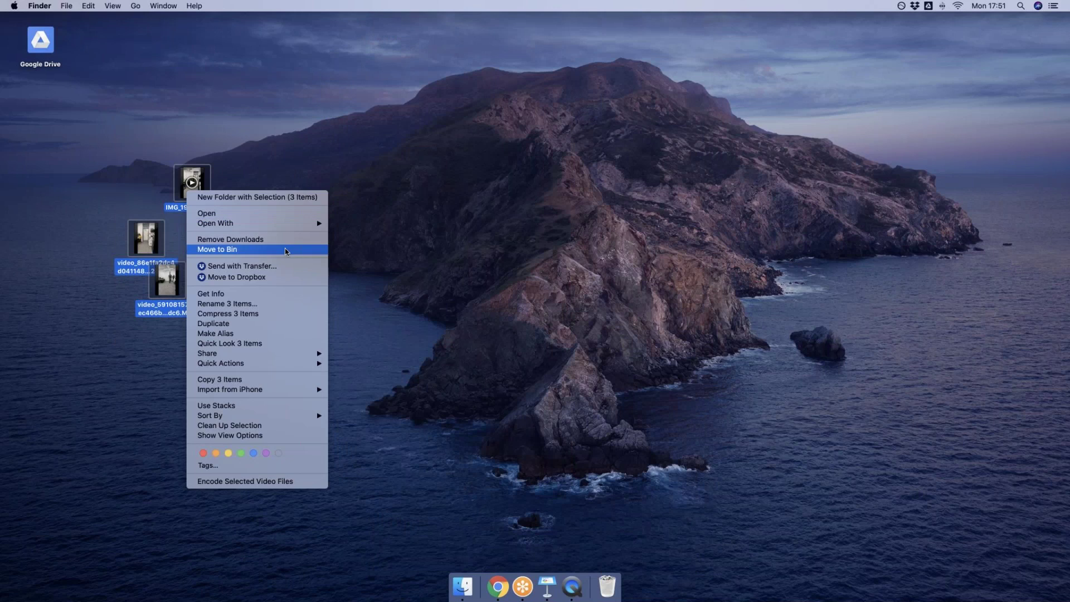
click(267, 250)
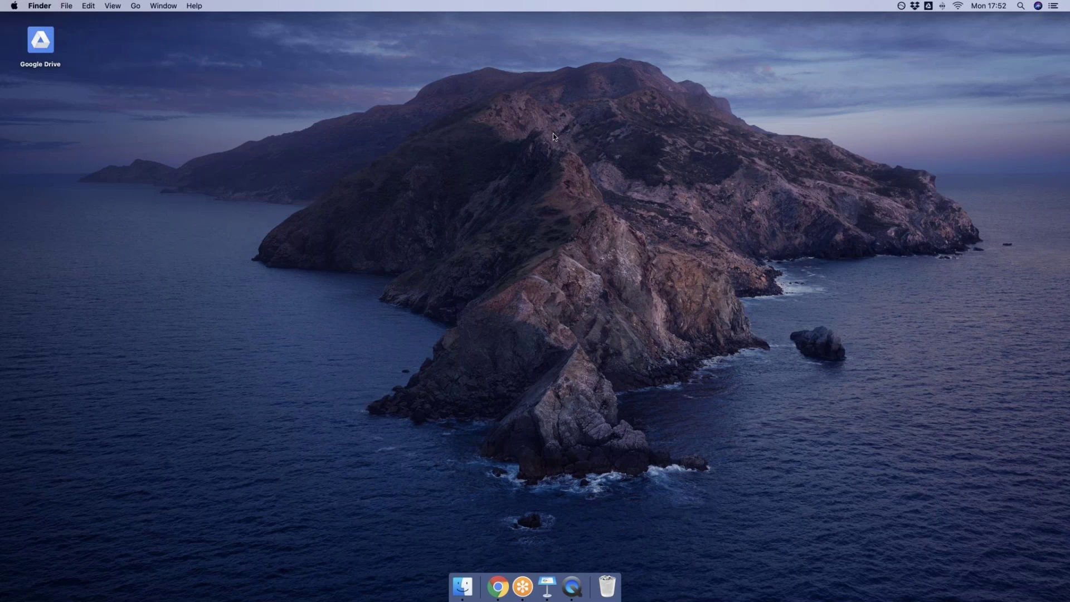
- Return to Facebook in Chrome and open the Ignite group's new-post composer
key(ctrl+Right)
key(ctrl+Right)
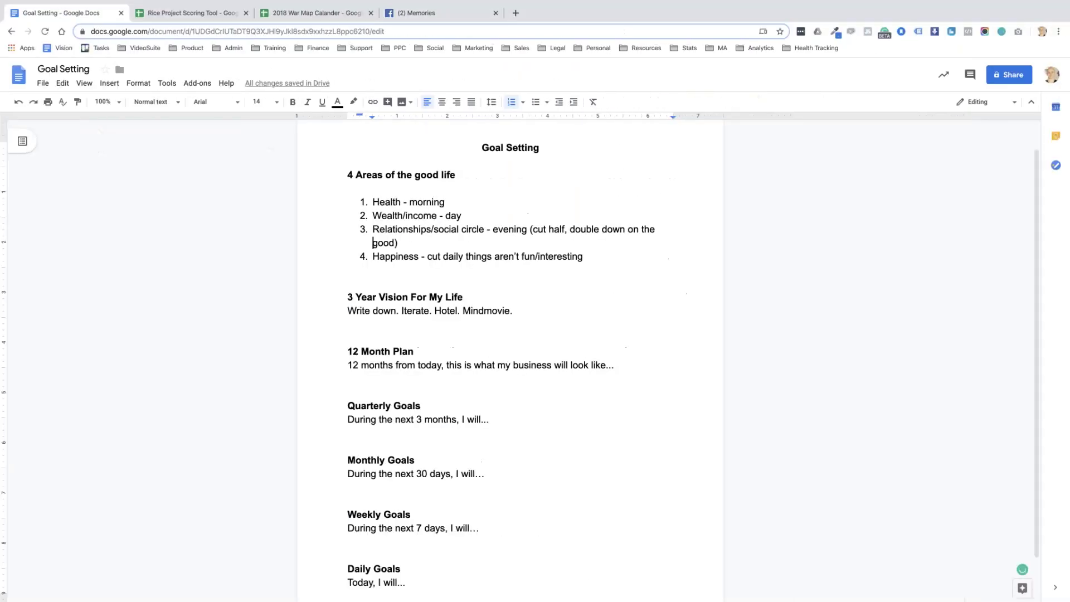
click(431, 12)
click(650, 69)
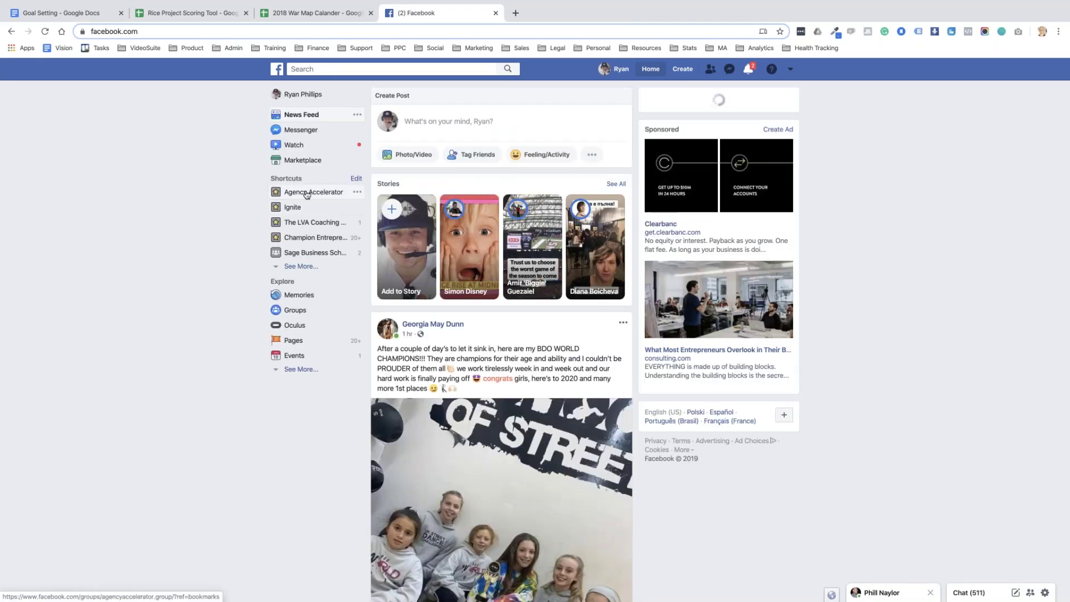
click(292, 207)
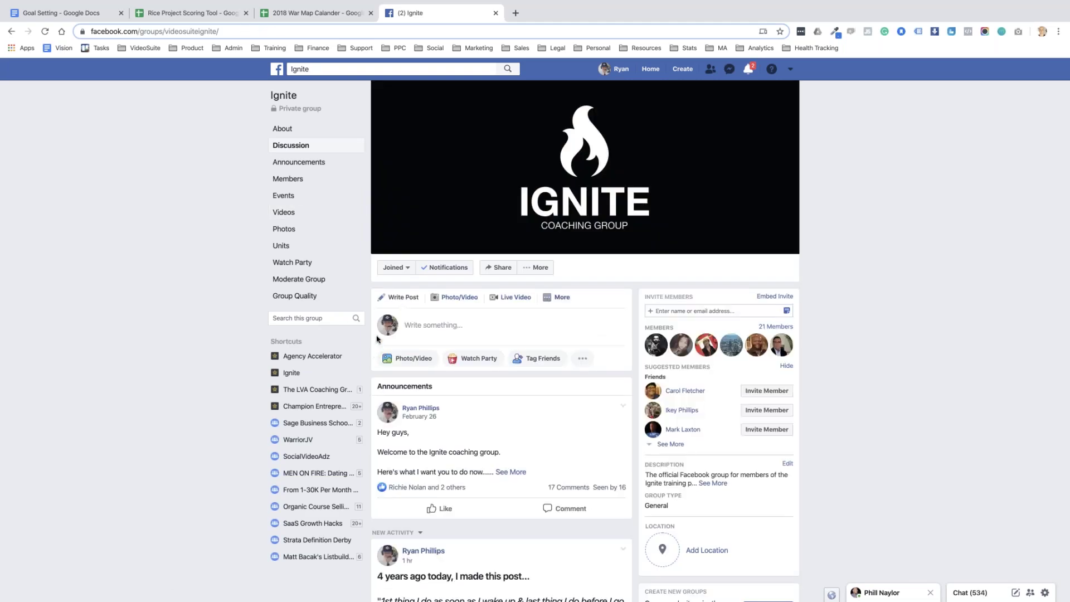
click(416, 322)
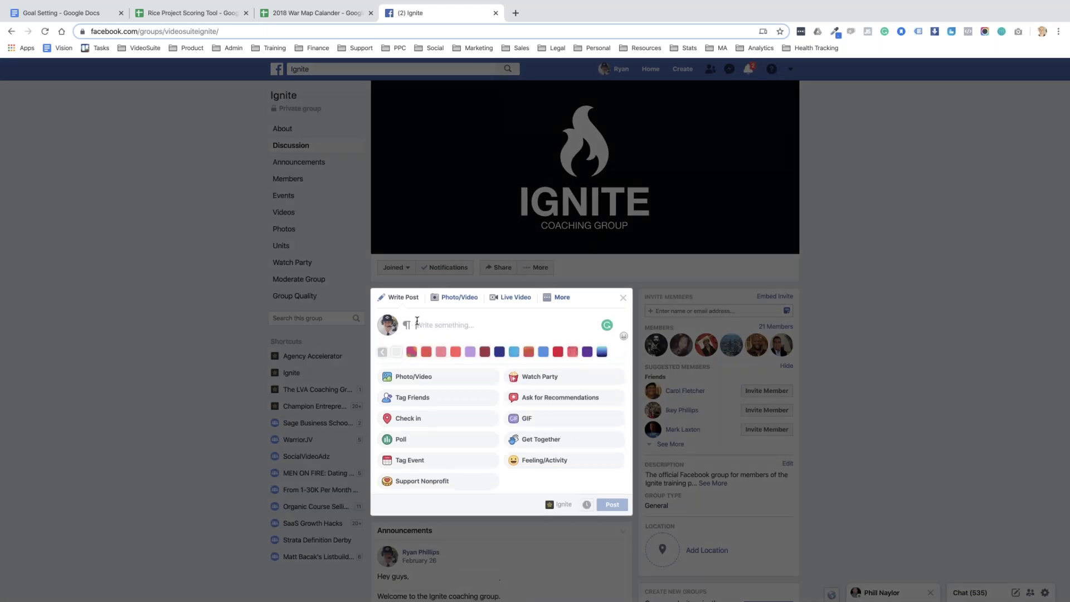